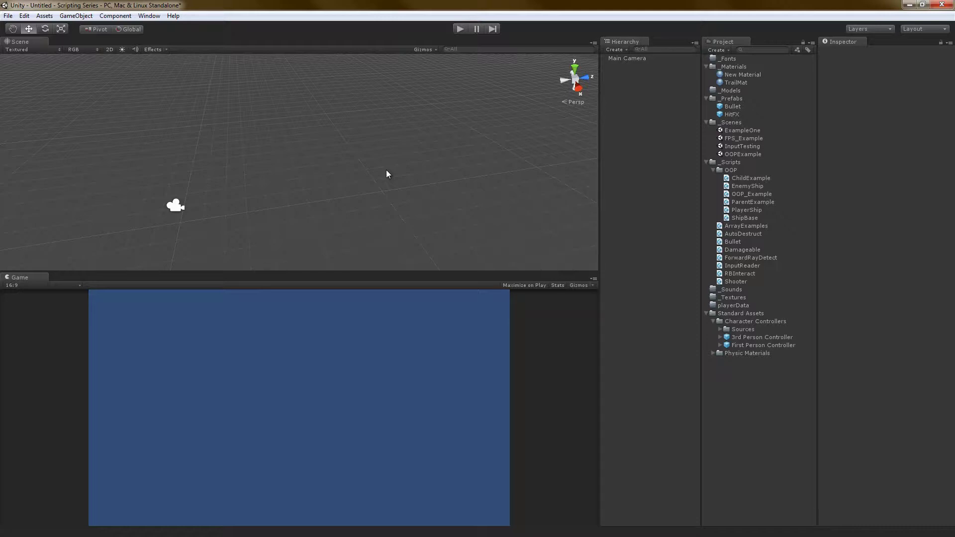
- Add a cube to the empty scene and select it for inspection
{"action": "middle_click_drag", "start_coordinate": [387, 172], "coordinate": [347, 142]}
{"action": "left_click_drag", "start_coordinate": [347, 143], "coordinate": [371, 167], "text": "alt"}
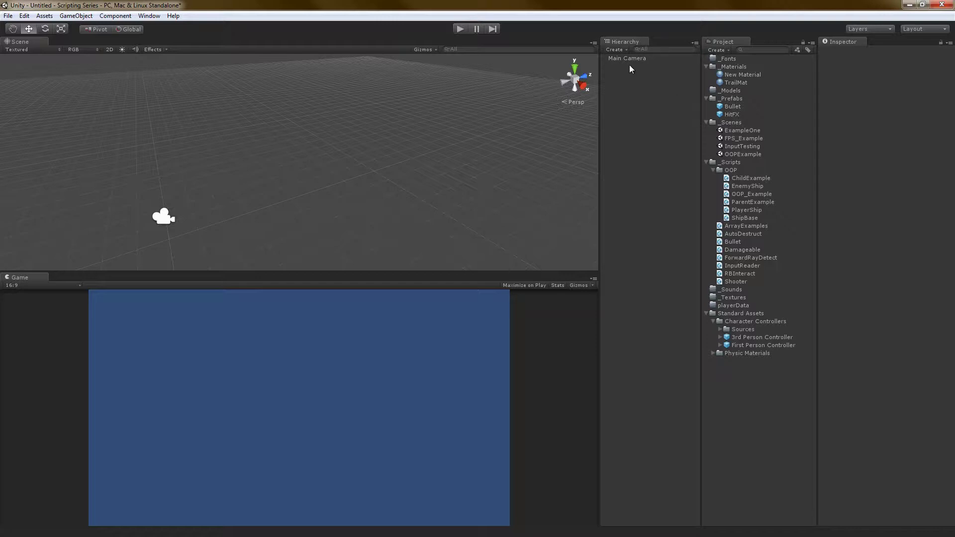
{"action": "left_click", "coordinate": [616, 50]}
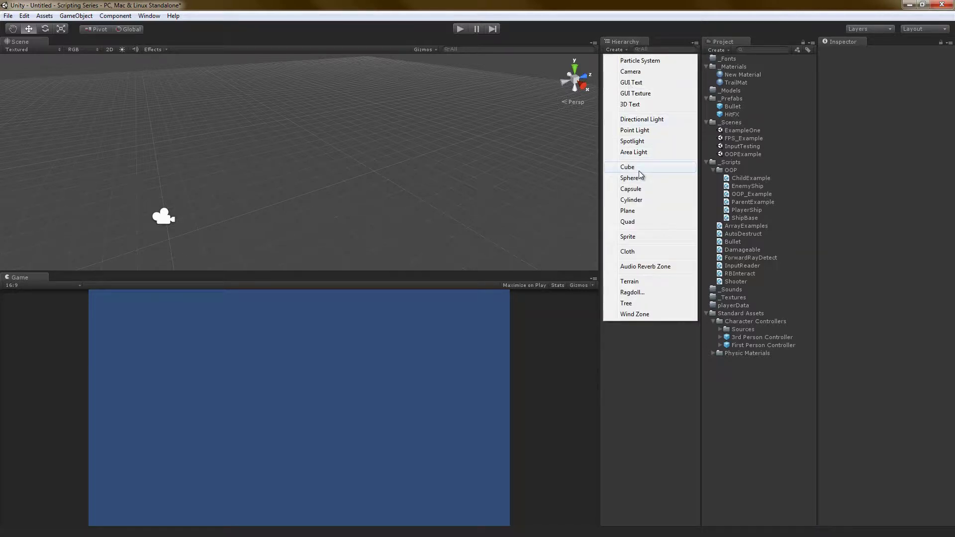
{"action": "left_click", "coordinate": [639, 171]}
{"action": "left_click", "coordinate": [417, 177]}
{"action": "scroll", "coordinate": [302, 150], "scroll_direction": "up", "scroll_amount": 3}
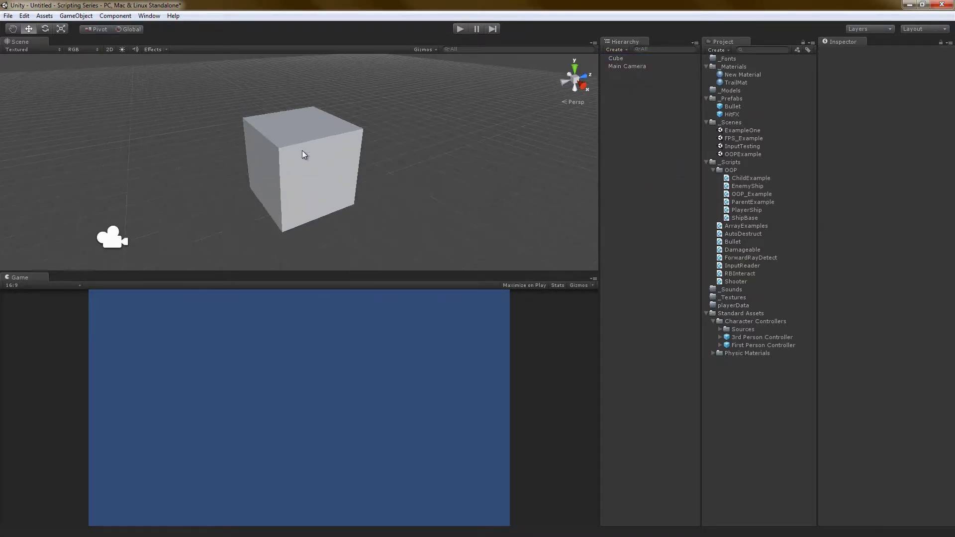
{"action": "left_click_drag", "start_coordinate": [303, 151], "coordinate": [367, 157], "text": "alt"}
{"action": "left_click", "coordinate": [337, 152]}
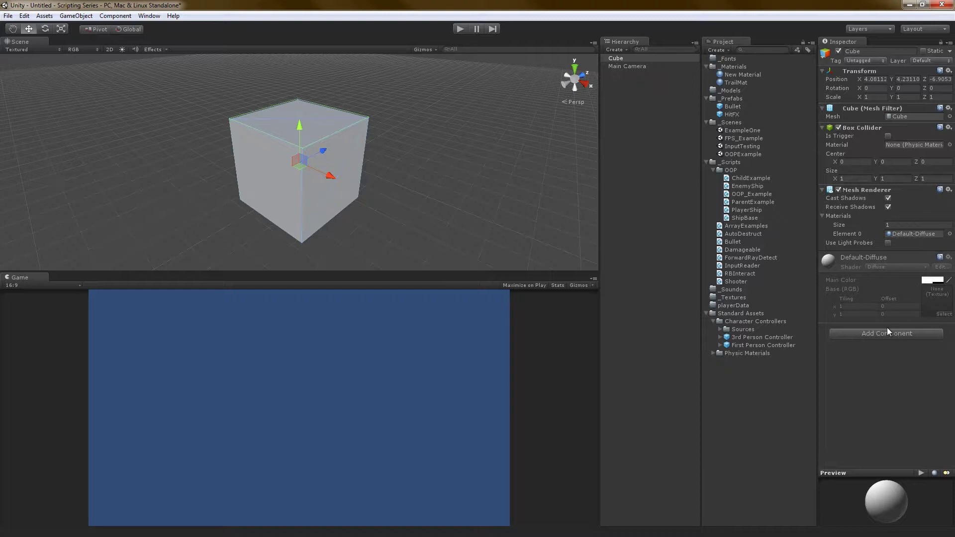
- Inspect the cube's default material and shading from several angles
{"action": "left_click_drag", "start_coordinate": [491, 223], "coordinate": [321, 148], "text": "alt"}
{"action": "left_click", "coordinate": [469, 207]}
{"action": "left_click", "coordinate": [321, 148]}
{"action": "left_click_drag", "start_coordinate": [426, 202], "coordinate": [400, 140], "text": "alt"}
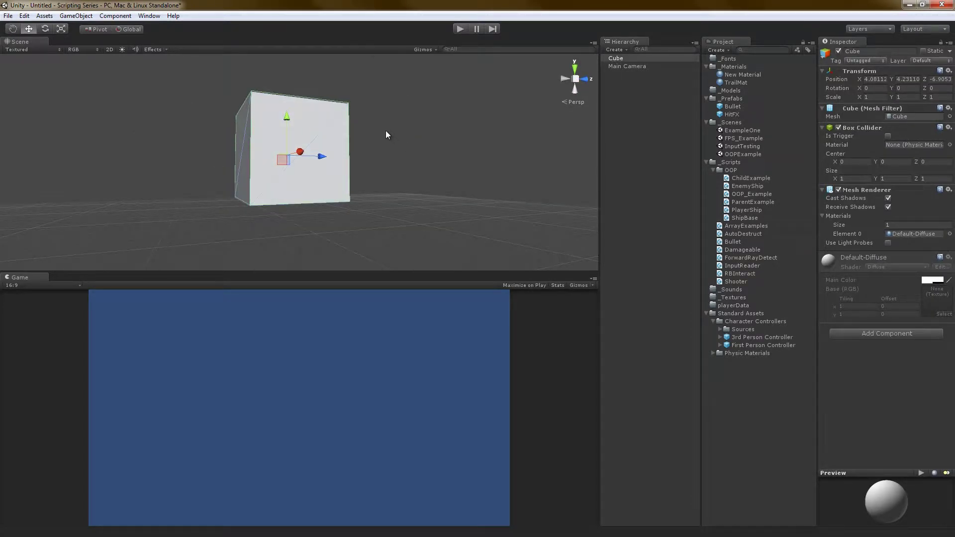
{"action": "left_click_drag", "start_coordinate": [405, 139], "coordinate": [541, 174], "text": "alt"}
{"action": "left_click", "coordinate": [398, 151]}
{"action": "left_click", "coordinate": [322, 176]}
{"action": "left_click", "coordinate": [542, 175]}
{"action": "left_click_drag", "start_coordinate": [423, 213], "coordinate": [581, 96], "text": "alt"}
- Turn on scene lighting in the Scene view and add a directional light
{"action": "left_click", "coordinate": [125, 49]}
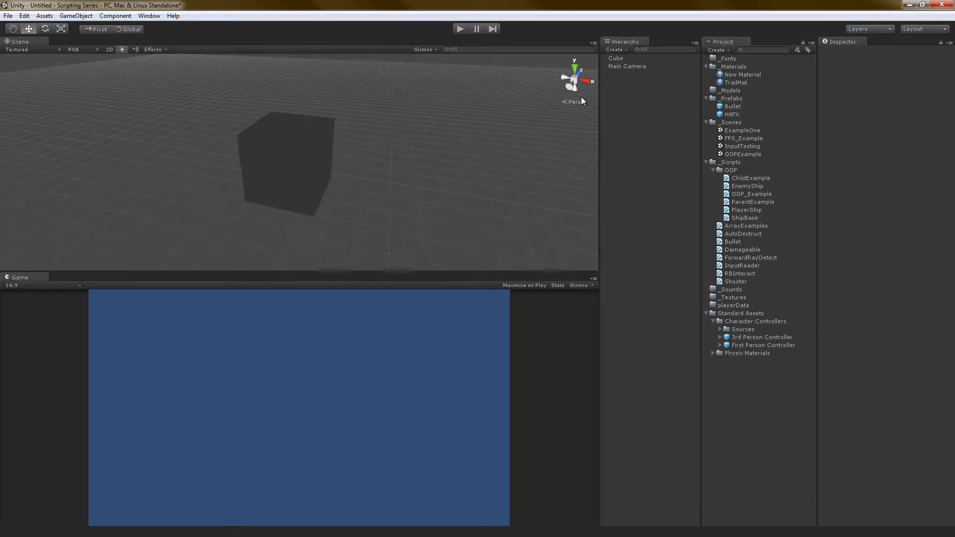
{"action": "left_click", "coordinate": [612, 49]}
{"action": "left_click", "coordinate": [647, 120]}
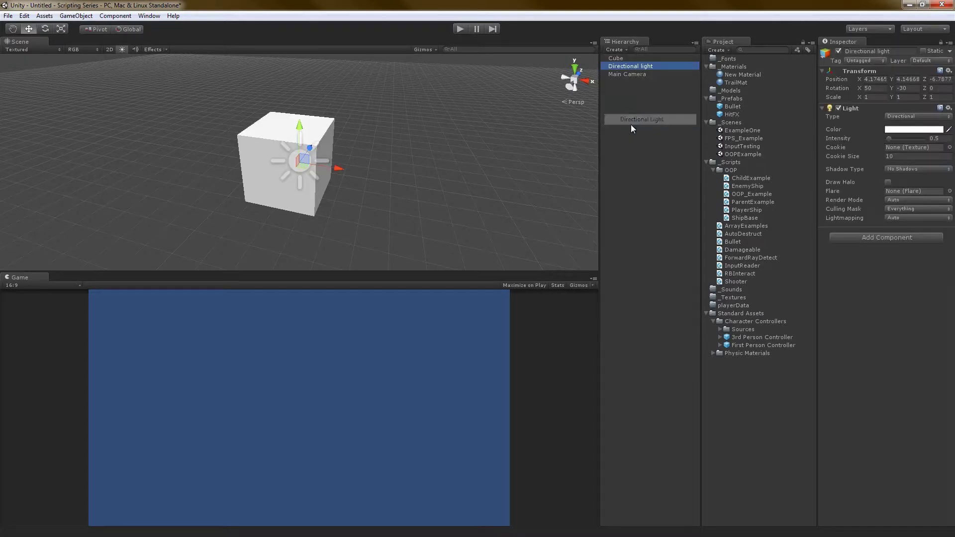
- Raise the directional light above the cube to a Y position of about 5.39
{"action": "left_click_drag", "start_coordinate": [392, 170], "coordinate": [404, 168], "text": "alt"}
{"action": "left_click_drag", "start_coordinate": [300, 128], "coordinate": [300, 37]}
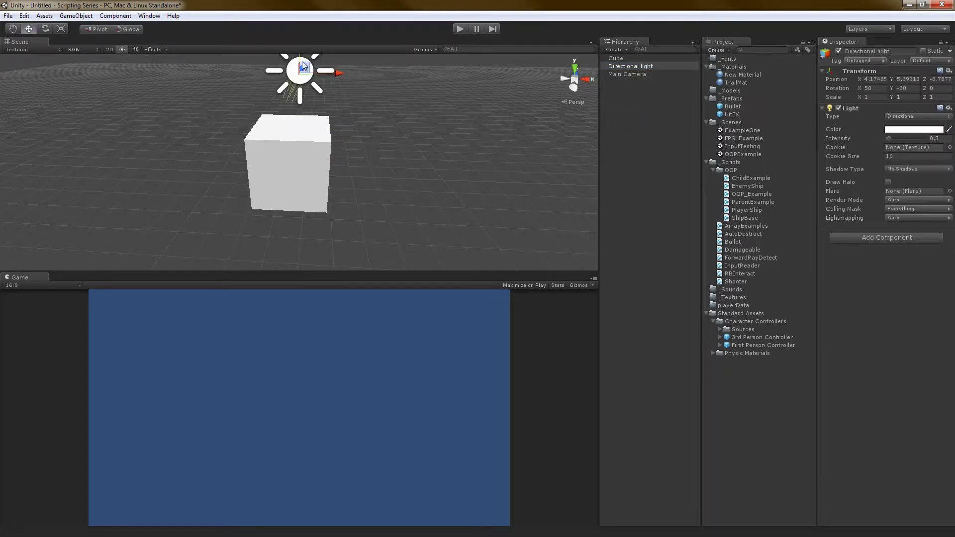
{"action": "left_click_drag", "start_coordinate": [242, 115], "coordinate": [433, 149], "text": "alt"}
- Give the directional light Hard Shadows and set its intensity to 0.25
{"action": "left_click", "coordinate": [908, 168]}
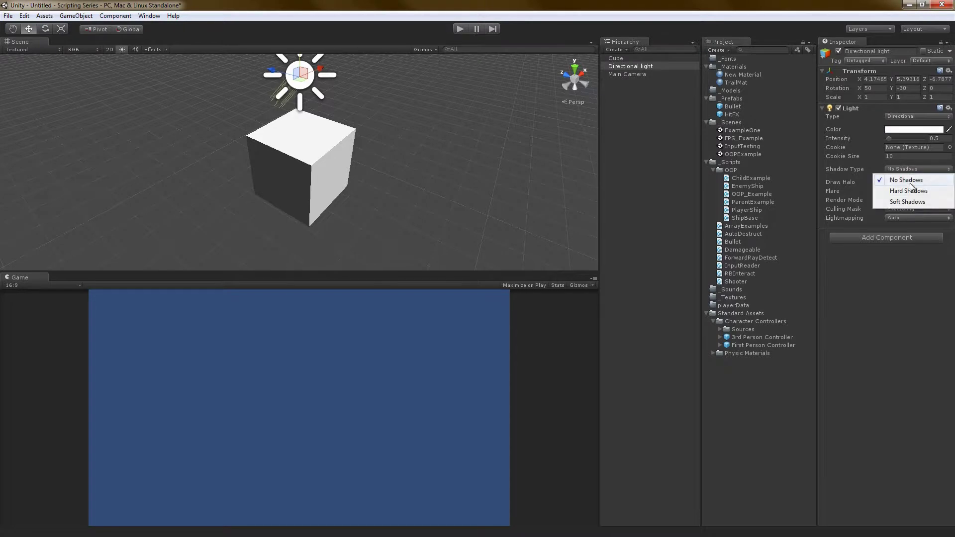
{"action": "left_click", "coordinate": [905, 189]}
{"action": "left_click_drag", "start_coordinate": [549, 176], "coordinate": [385, 126], "text": "alt"}
{"action": "key", "text": "f"}
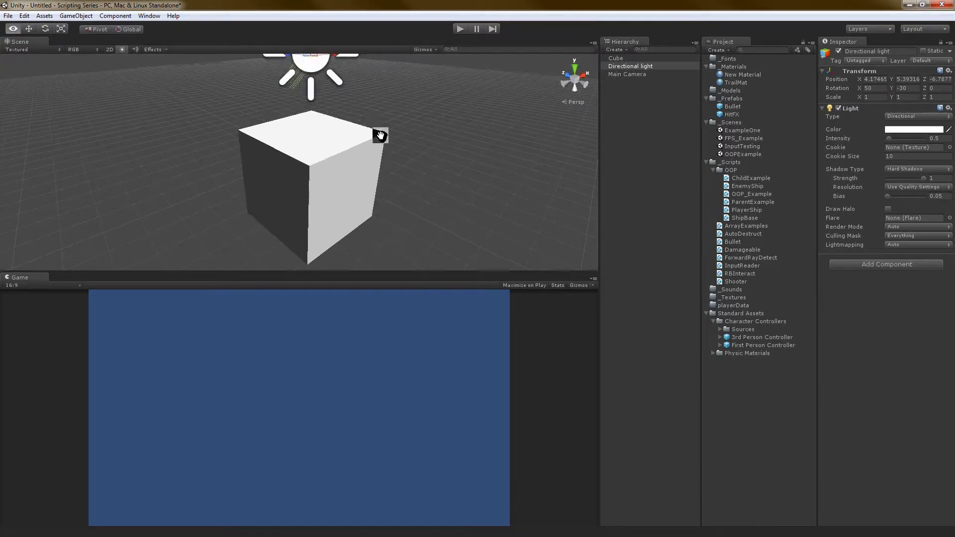
{"action": "left_click", "coordinate": [939, 139]}
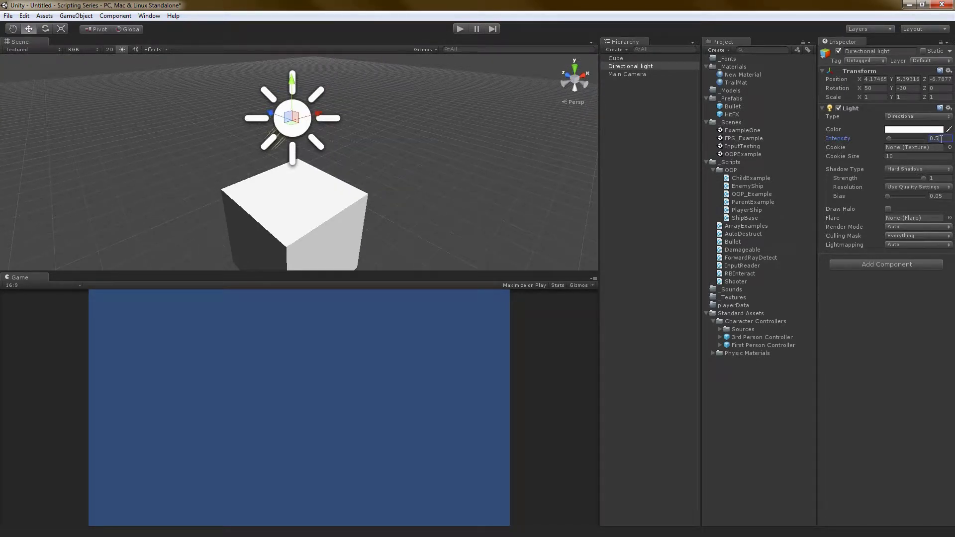
{"action": "type", "text": "0.25"}
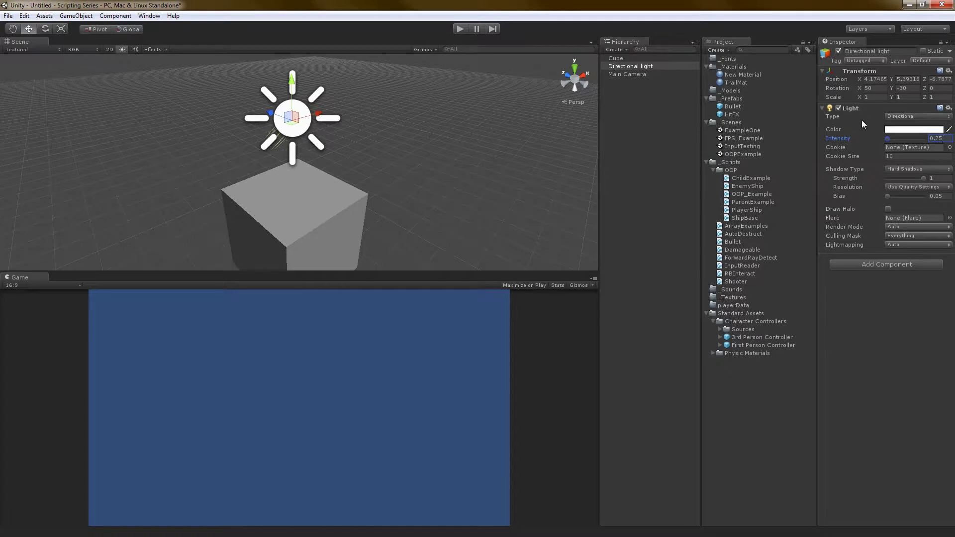
- Examine from different viewpoints how the directional light shades each face of the cube
{"action": "left_click_drag", "start_coordinate": [397, 199], "coordinate": [520, 102], "text": "alt"}
{"action": "left_click", "coordinate": [277, 160]}
{"action": "left_click", "coordinate": [462, 146]}
{"action": "left_click_drag", "start_coordinate": [462, 145], "coordinate": [410, 156], "text": "alt"}
{"action": "left_click", "coordinate": [327, 188]}
{"action": "left_click", "coordinate": [416, 154]}
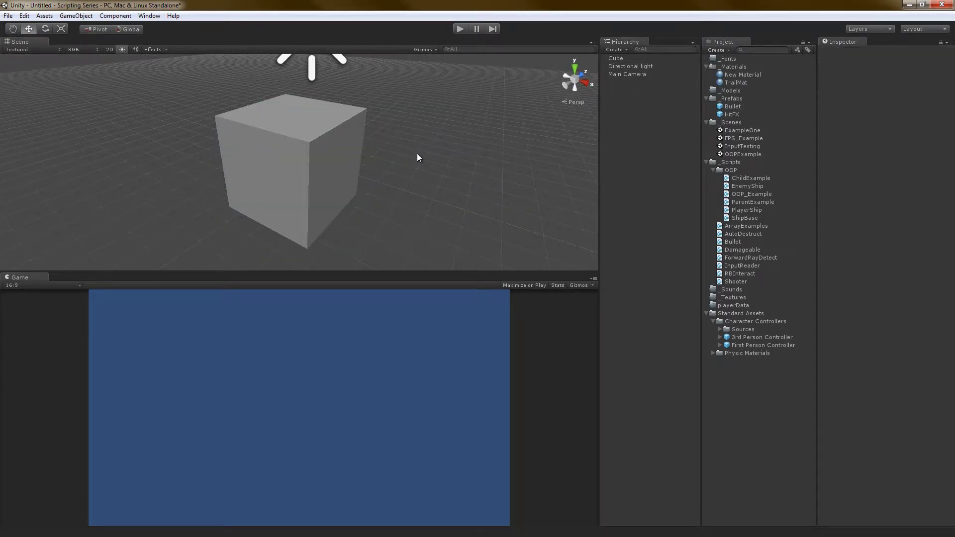
{"action": "left_click_drag", "start_coordinate": [390, 149], "coordinate": [396, 185], "text": "alt"}
{"action": "left_click", "coordinate": [334, 171]}
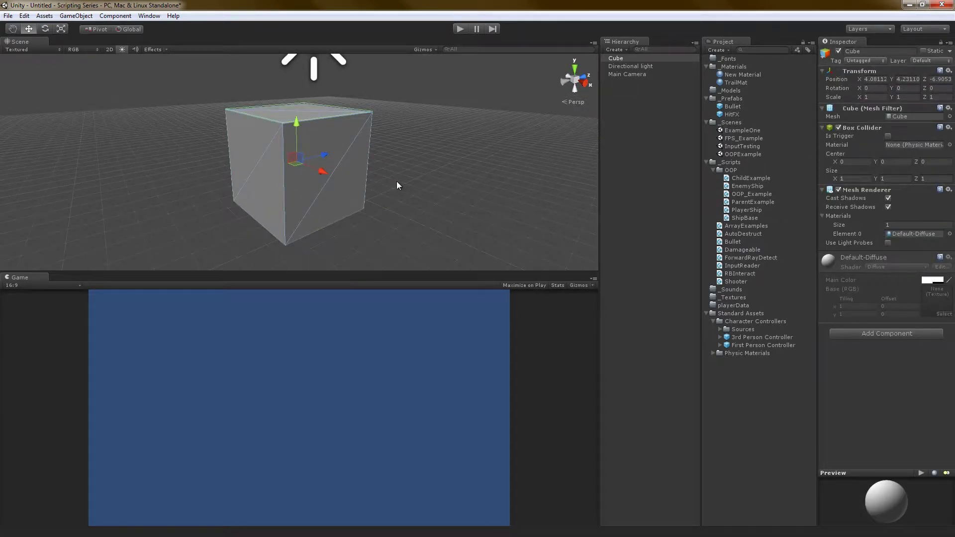
{"action": "left_click_drag", "start_coordinate": [389, 150], "coordinate": [319, 171], "text": "alt"}
{"action": "left_click", "coordinate": [411, 147]}
{"action": "left_click", "coordinate": [346, 126]}
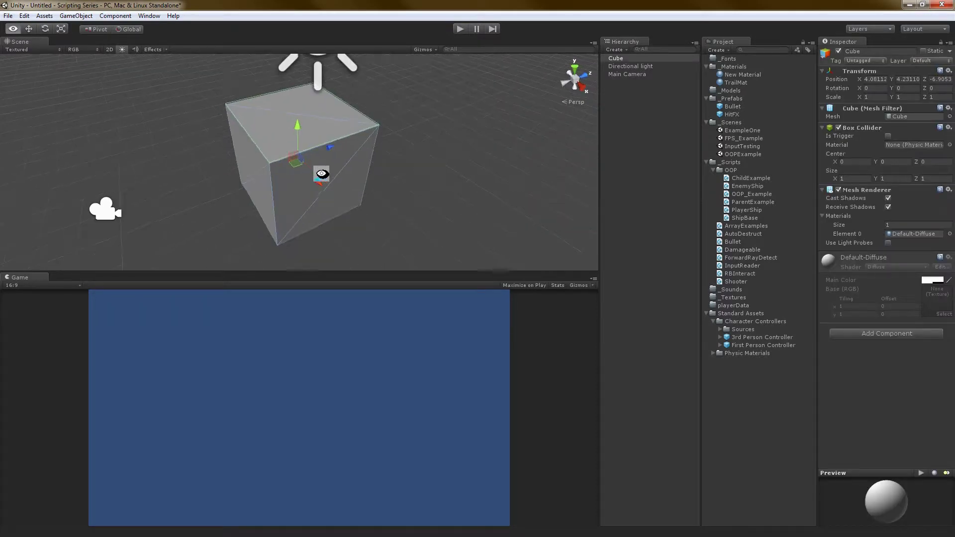
{"action": "left_click", "coordinate": [381, 205]}
{"action": "left_click_drag", "start_coordinate": [381, 204], "coordinate": [320, 144], "text": "alt"}
{"action": "left_click", "coordinate": [320, 147]}
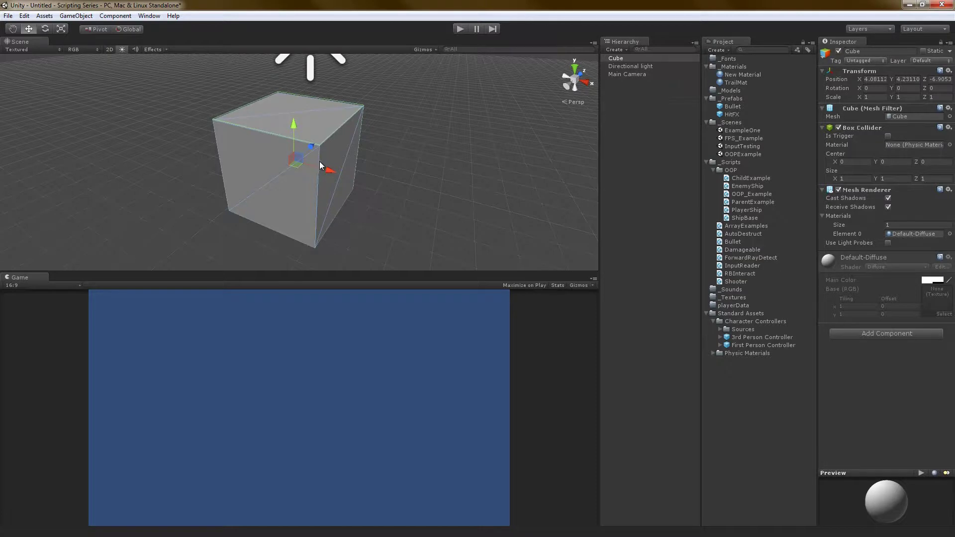
{"action": "left_click", "coordinate": [394, 154]}
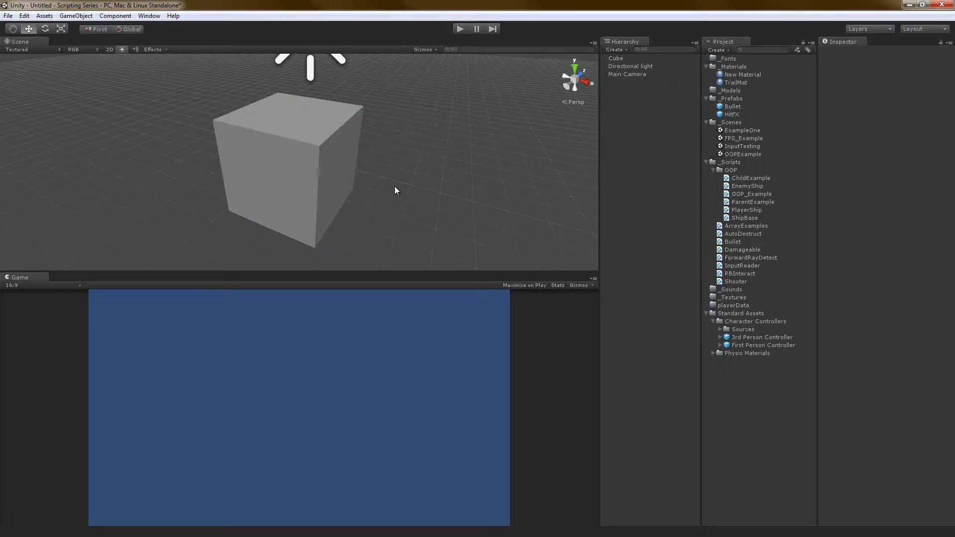
- Search the project assets for "shade" and clear the search
{"action": "left_click", "coordinate": [341, 127]}
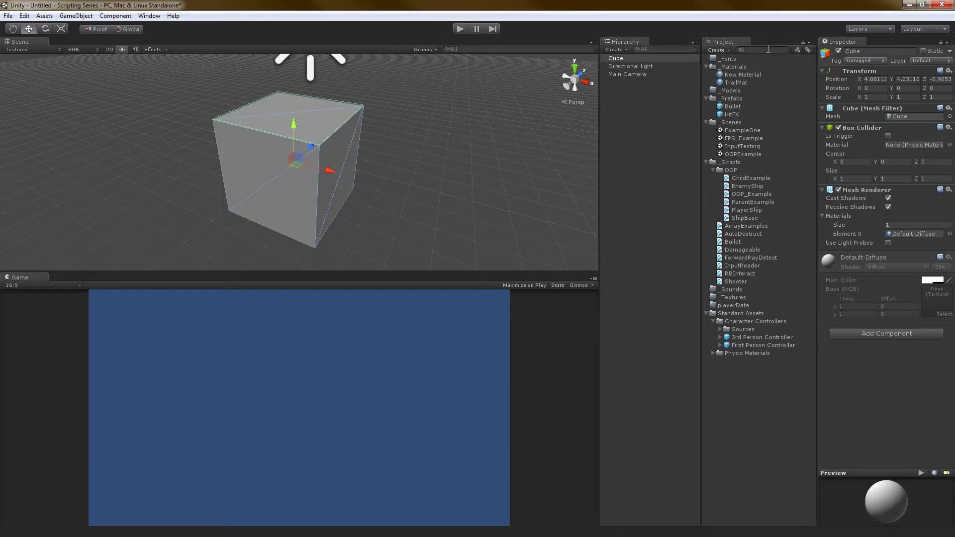
{"action": "type", "text": "shade"}
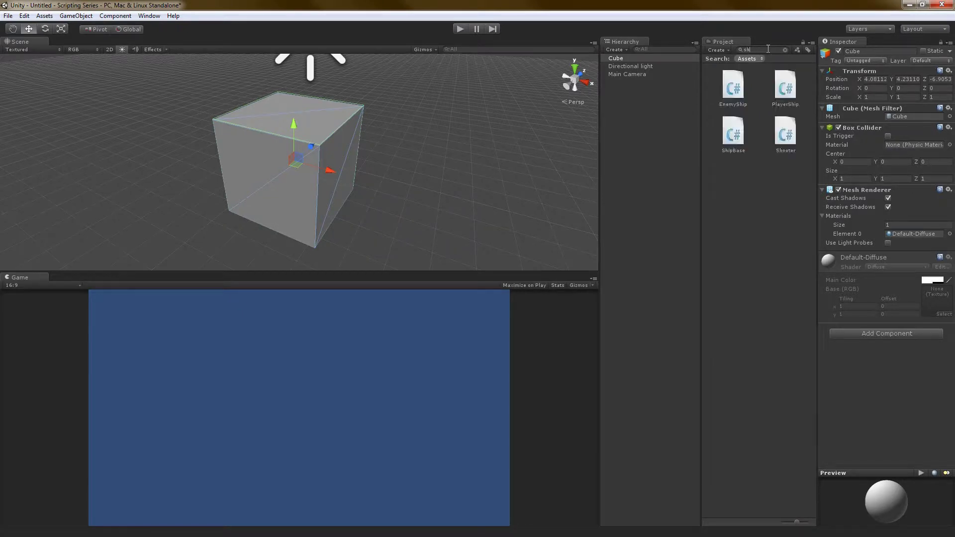
{"action": "key", "text": "BackSpace"}
{"action": "key", "text": "BackSpace"}
{"action": "key", "text": "BackSpace"}
{"action": "key", "text": "BackSpace"}
{"action": "key", "text": "BackSpace"}
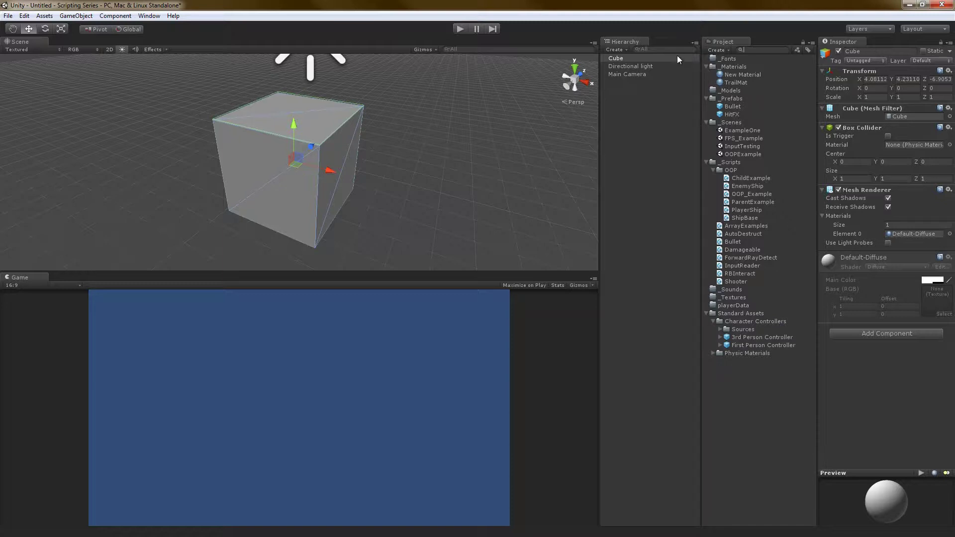
- Create a material in the _Materials folder and name it NewMat
{"action": "left_click", "coordinate": [733, 67]}
{"action": "right_click", "coordinate": [733, 66]}
{"action": "mouse_move", "coordinate": [751, 74]}
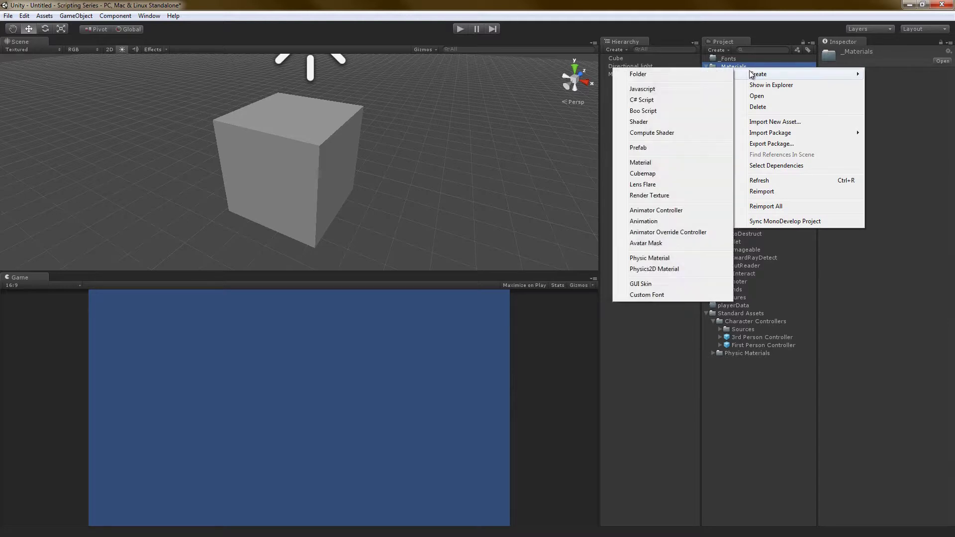
{"action": "left_click", "coordinate": [661, 163]}
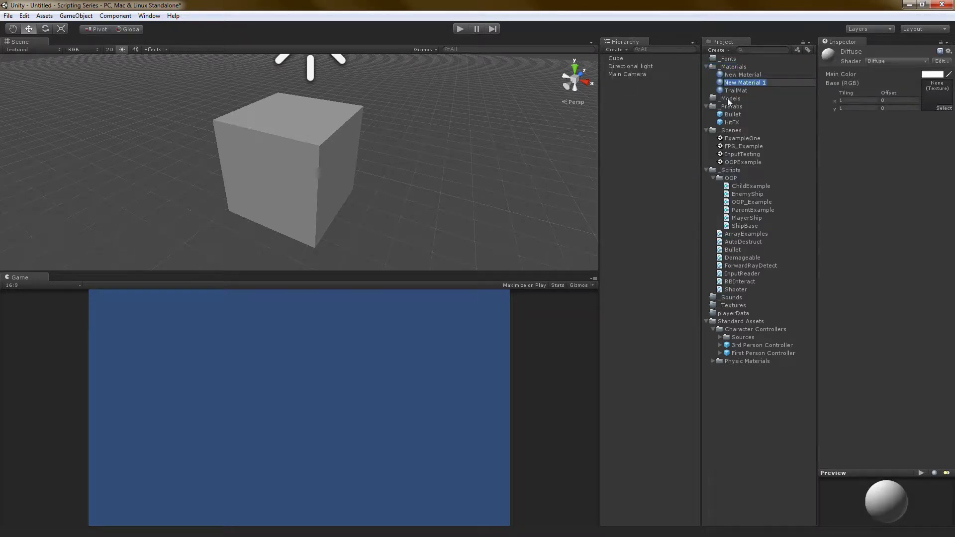
{"action": "type", "text": "NewMat"}
{"action": "key", "text": "Return"}
- Apply NewMat to the cube and compare the material asset with the cube's material settings
{"action": "left_click_drag", "start_coordinate": [724, 84], "coordinate": [354, 134]}
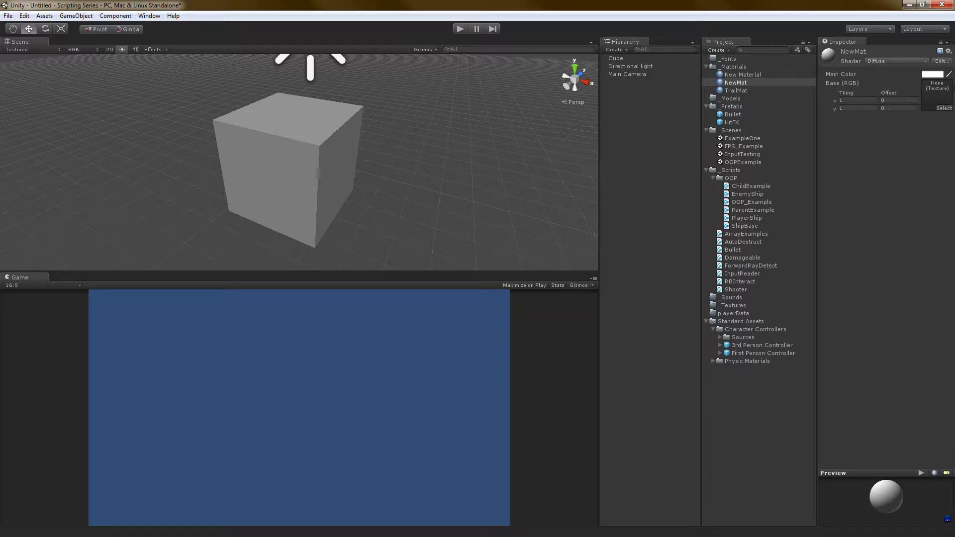
{"action": "left_click", "coordinate": [616, 58]}
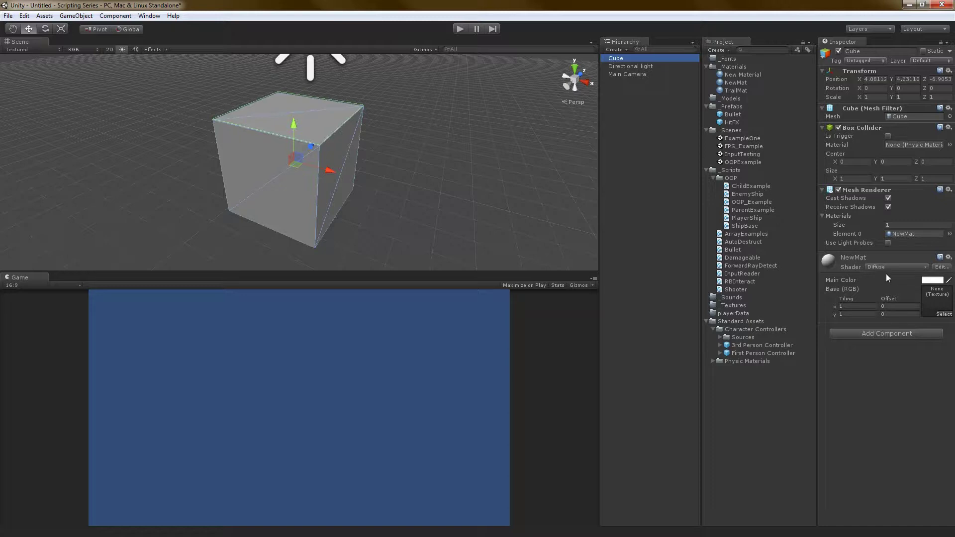
{"action": "left_click", "coordinate": [733, 83]}
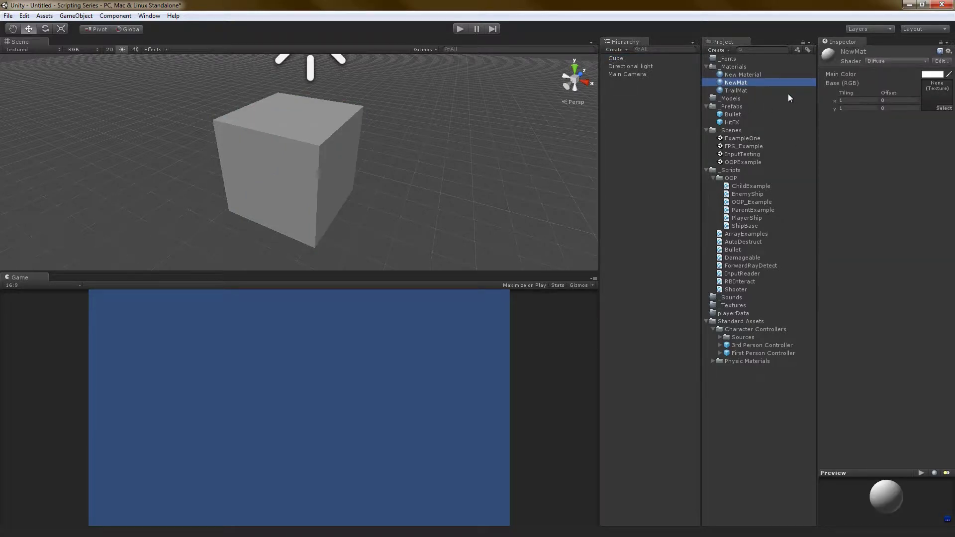
{"action": "left_click", "coordinate": [627, 61]}
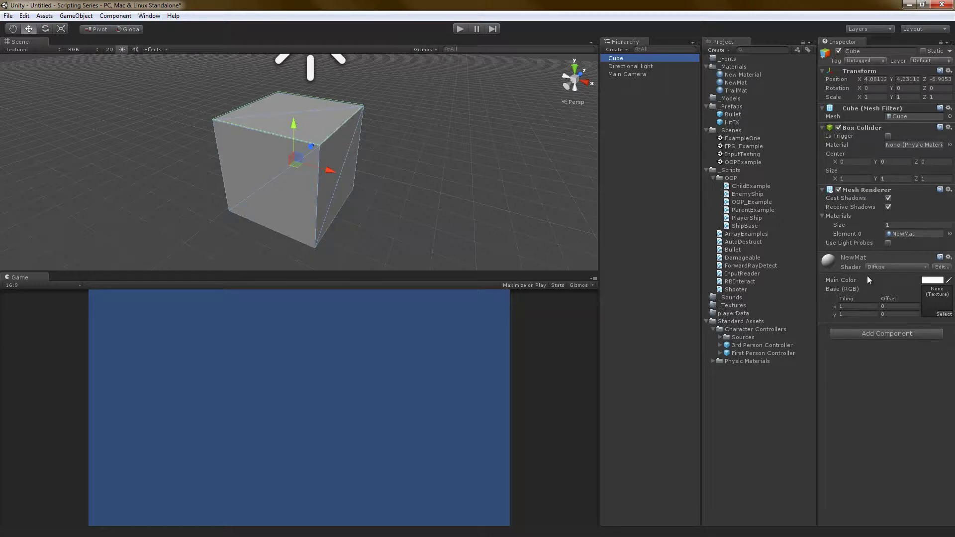
{"action": "left_click", "coordinate": [932, 280]}
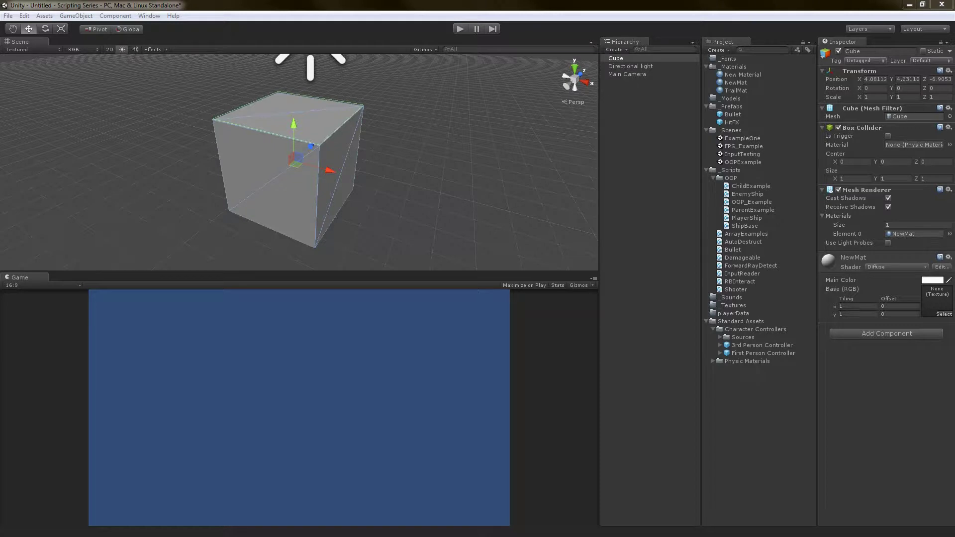
{"action": "left_click", "coordinate": [897, 383]}
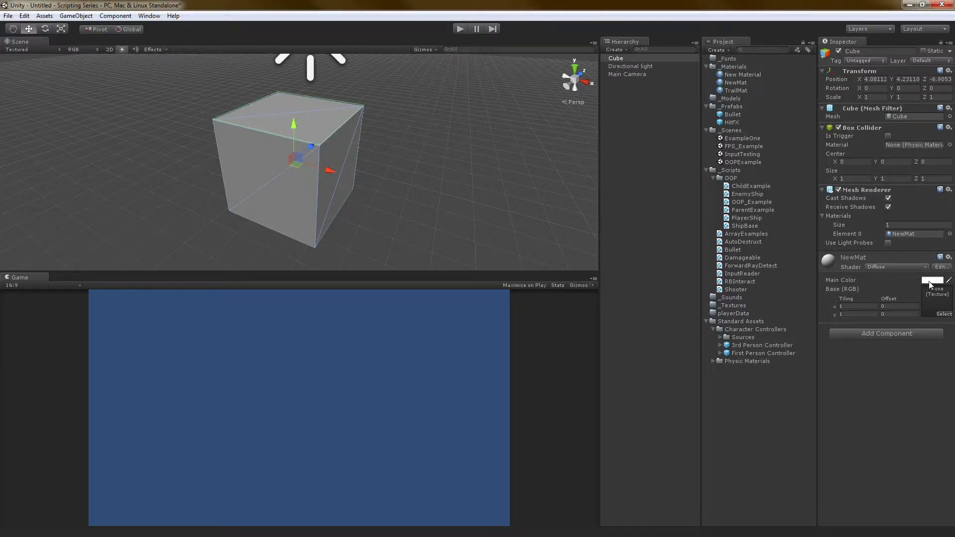
{"action": "left_click", "coordinate": [930, 281]}
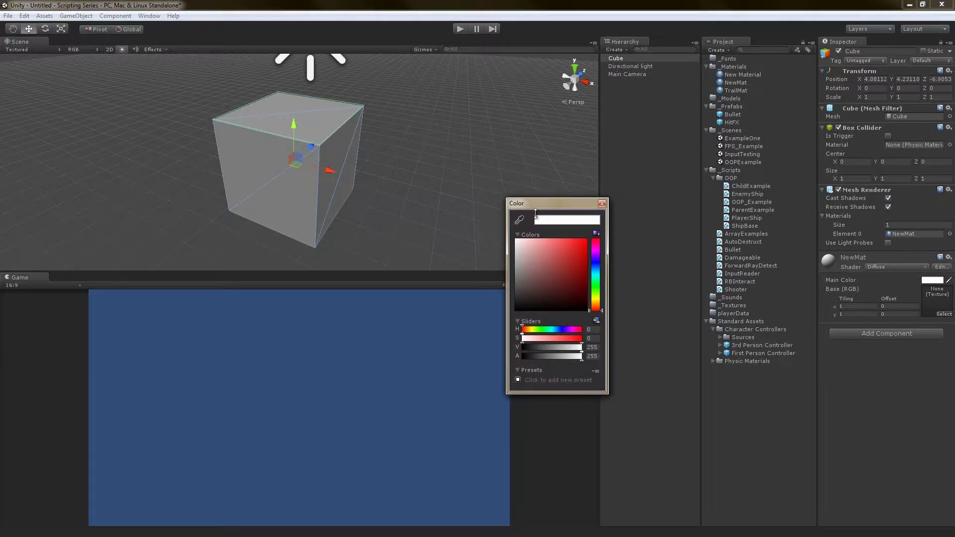
{"action": "left_click", "coordinate": [385, 257]}
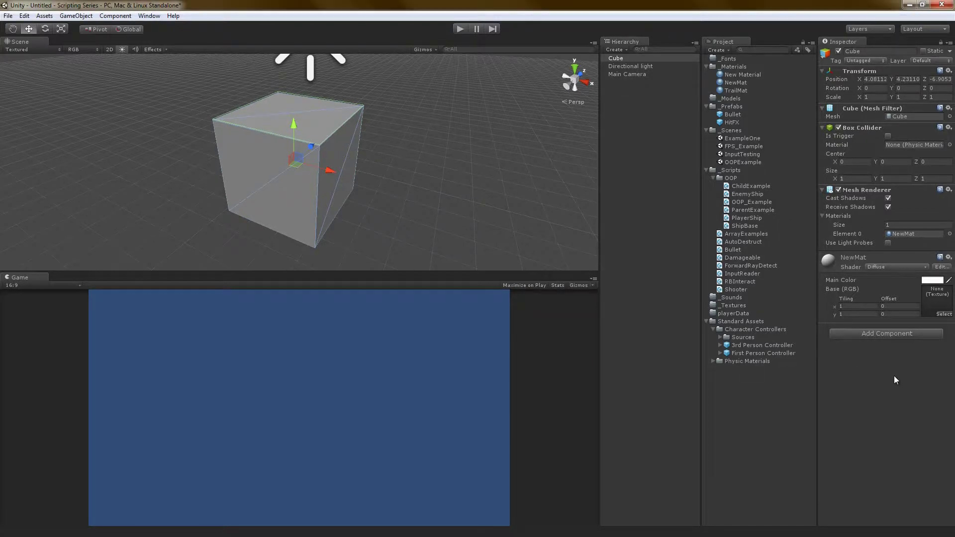
{"action": "left_click", "coordinate": [931, 280]}
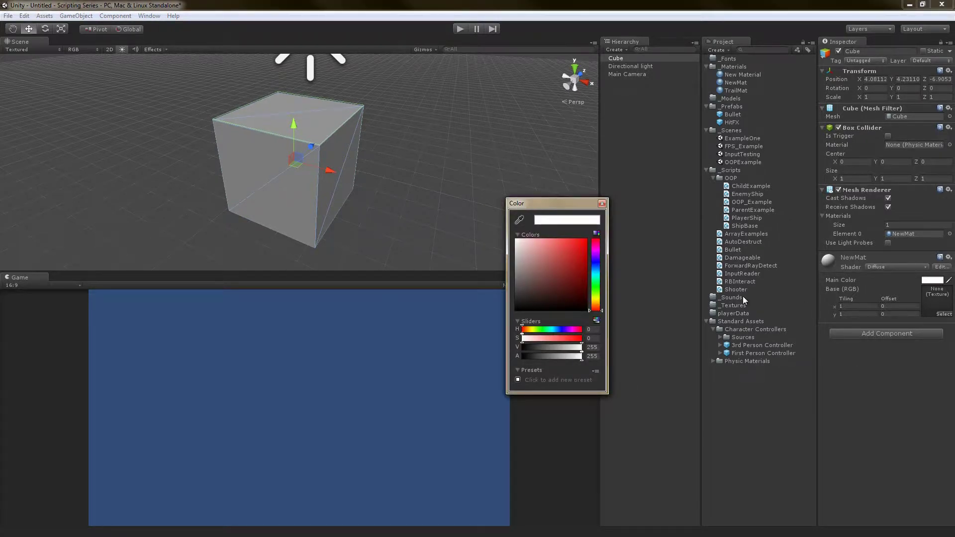
{"action": "left_click", "coordinate": [625, 218]}
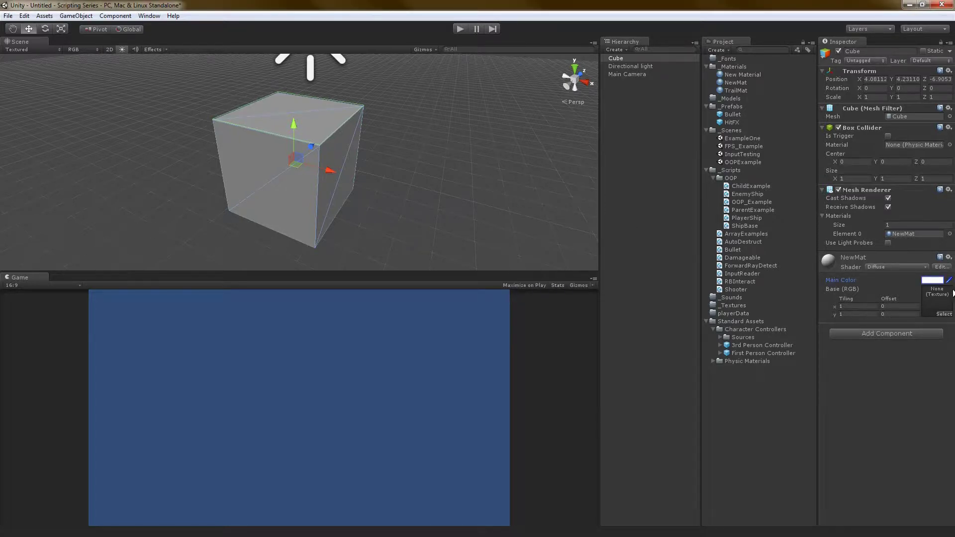
- Sample a brownish Main Color for NewMat from the cube's move gizmo with the eyedropper, keeping the cube selected
{"action": "left_click", "coordinate": [948, 280]}
{"action": "left_click", "coordinate": [470, 348]}
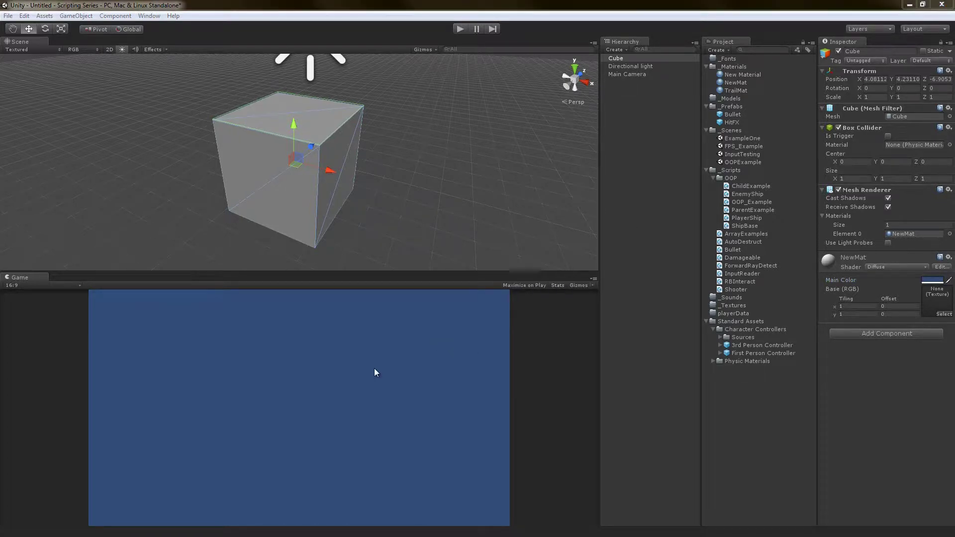
{"action": "left_click", "coordinate": [291, 159]}
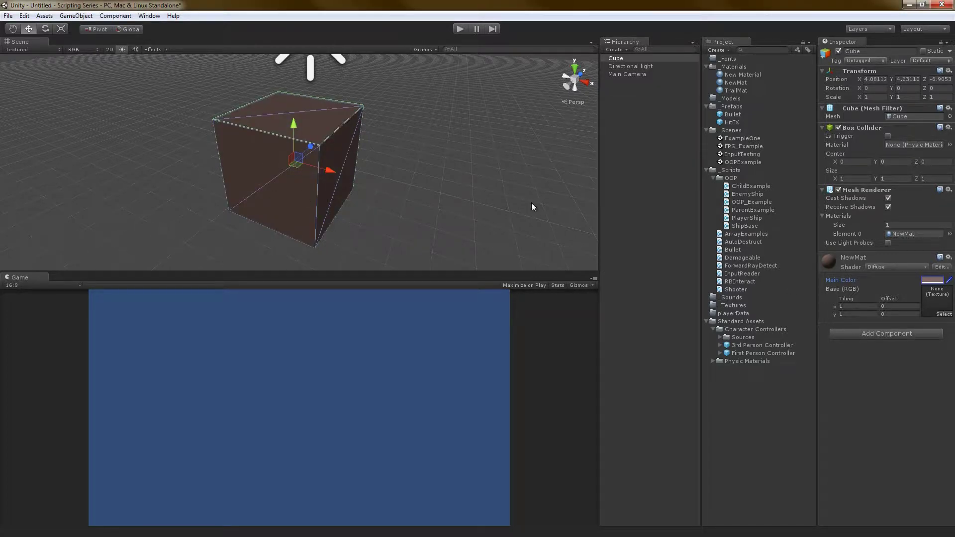
{"action": "left_click", "coordinate": [618, 147]}
{"action": "left_click", "coordinate": [618, 58]}
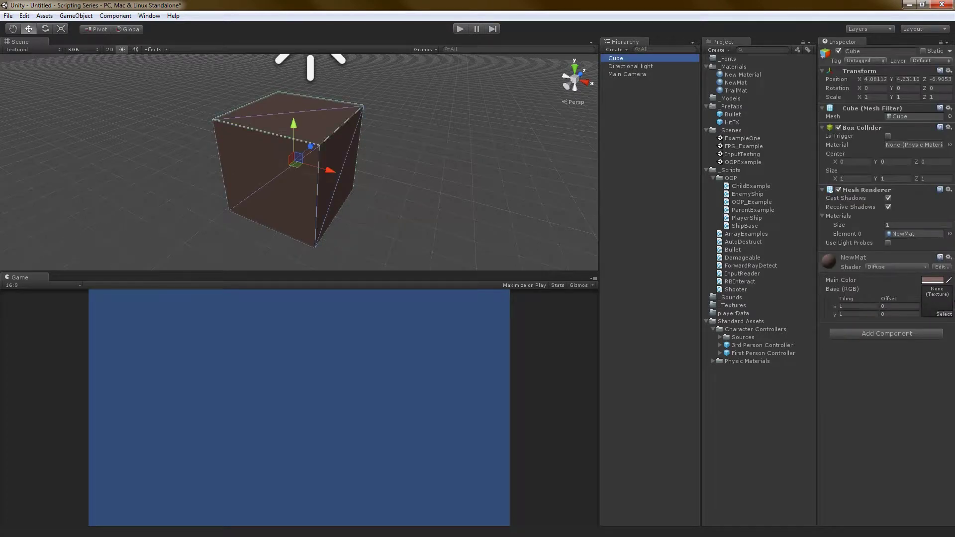
- Change NewMat's Main Color to a light green with H 88, S 96 and V 210, keeping the cube selected
{"action": "left_click", "coordinate": [926, 280]}
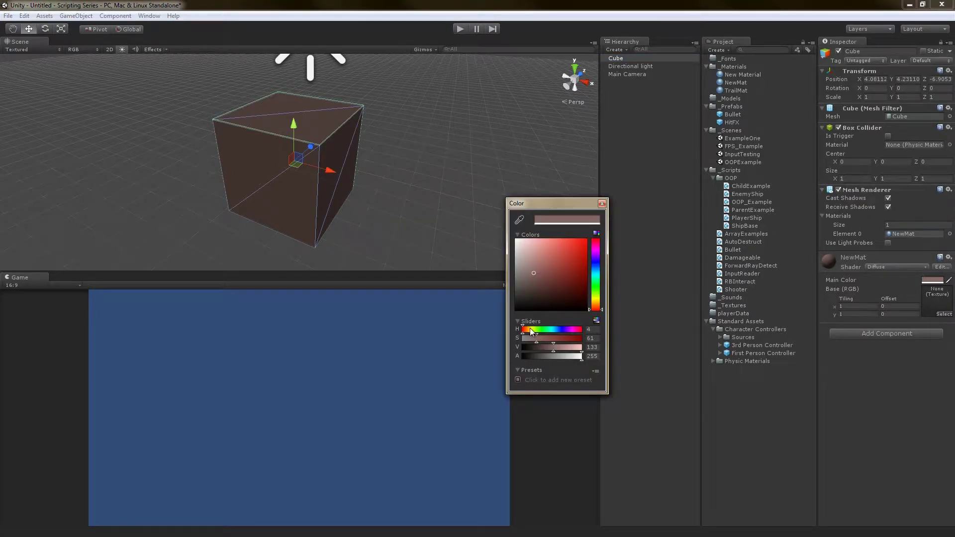
{"action": "left_click_drag", "start_coordinate": [523, 329], "coordinate": [537, 330]}
{"action": "left_click", "coordinate": [534, 267]}
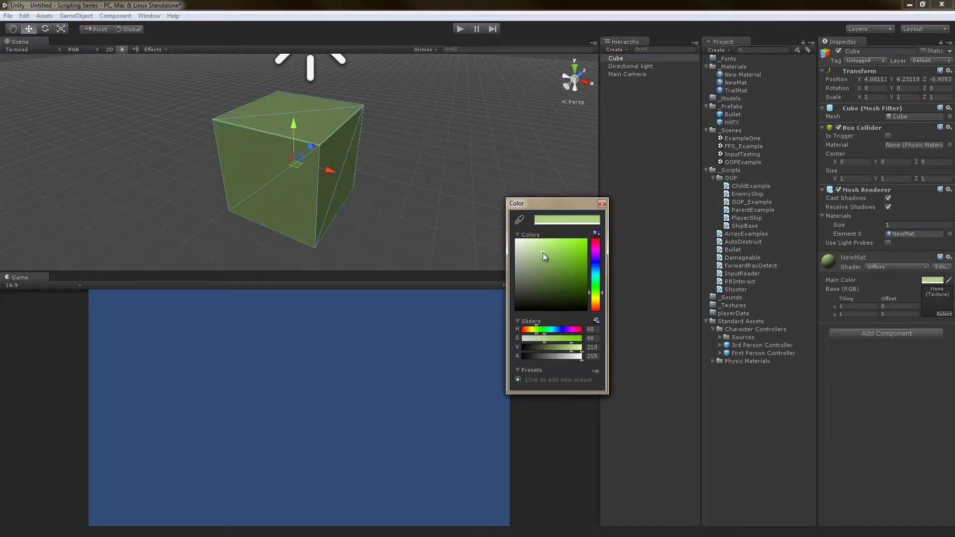
{"action": "left_click", "coordinate": [669, 290]}
{"action": "left_click", "coordinate": [418, 185]}
{"action": "left_click", "coordinate": [341, 183]}
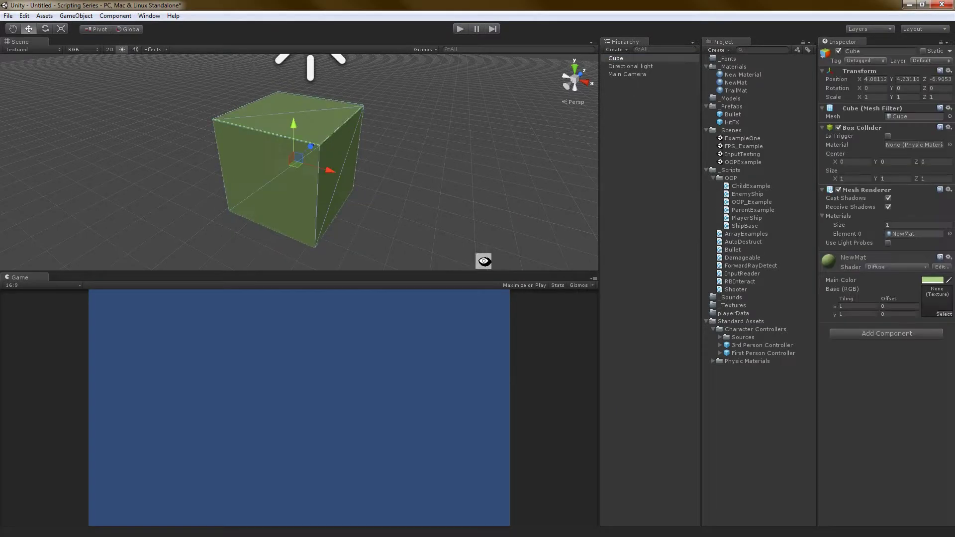
{"action": "left_click_drag", "start_coordinate": [485, 255], "coordinate": [509, 270], "text": "alt"}
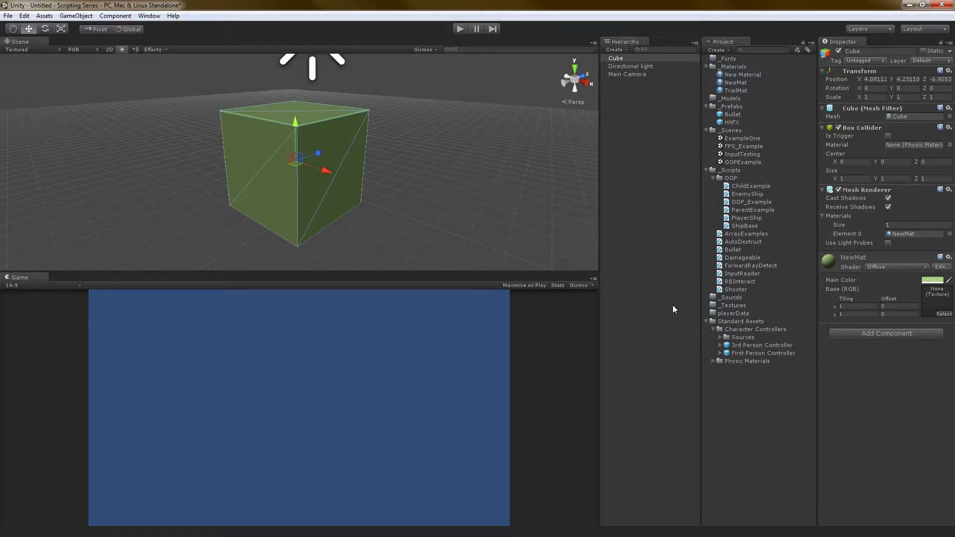
- Assign the Default-Particle texture as NewMat's base texture and view it on the cube's sides
{"action": "left_click", "coordinate": [941, 317]}
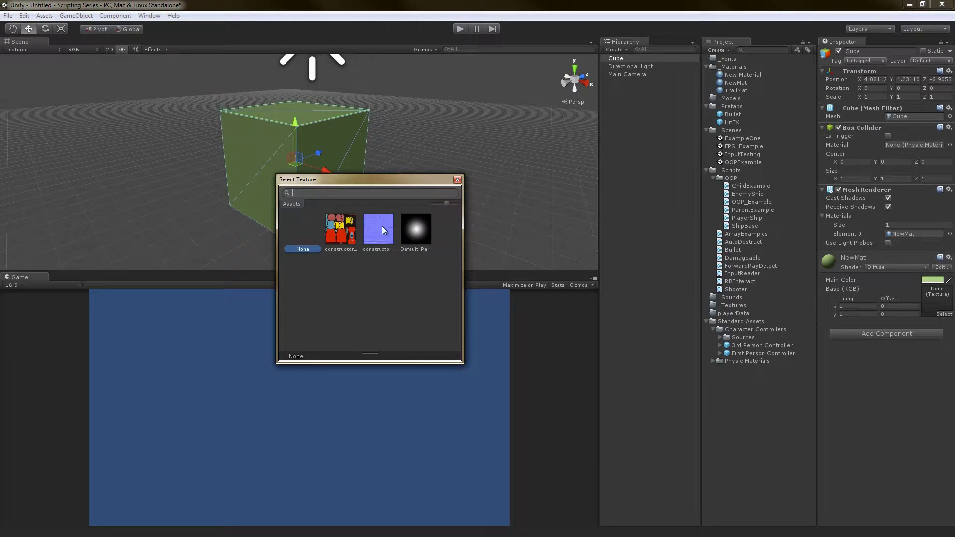
{"action": "left_click_drag", "start_coordinate": [339, 178], "coordinate": [476, 273]}
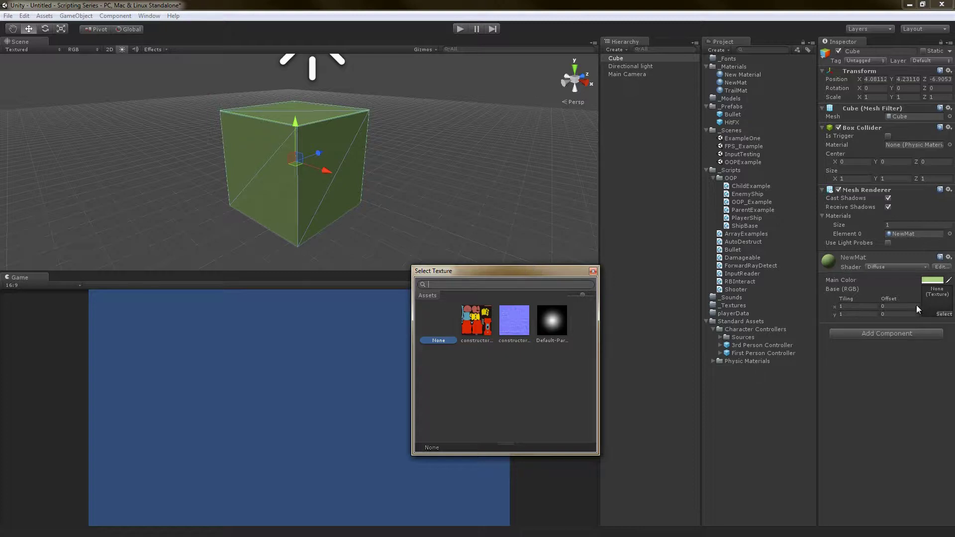
{"action": "left_click", "coordinate": [900, 396]}
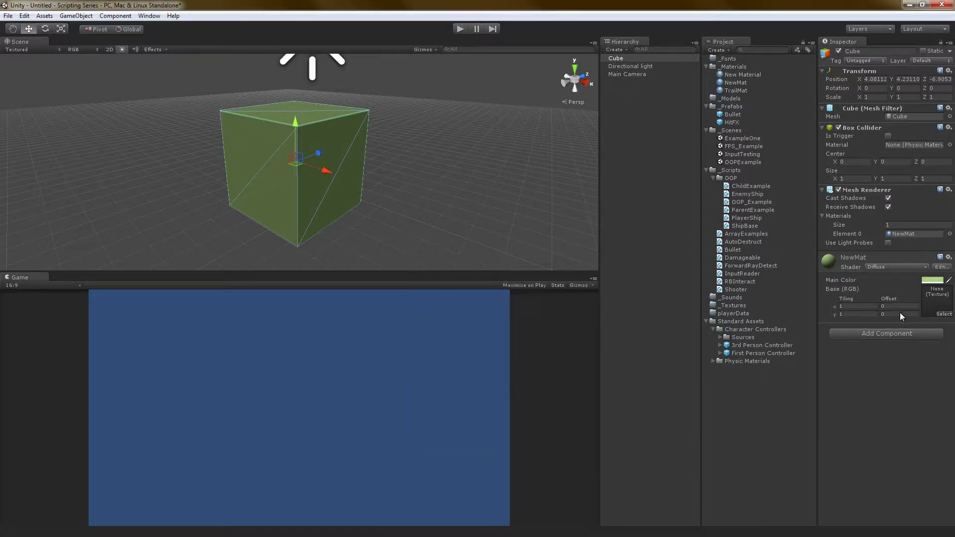
{"action": "left_click", "coordinate": [943, 315]}
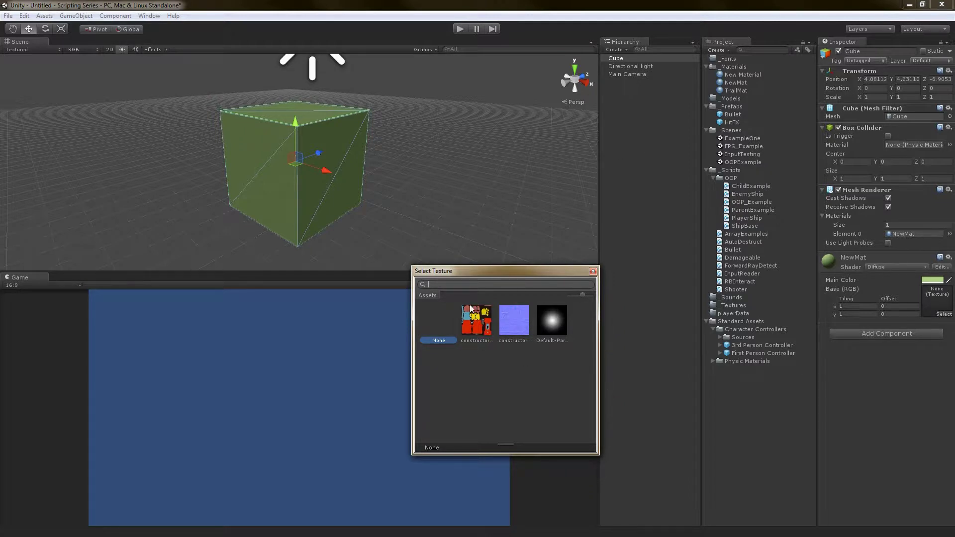
{"action": "left_click", "coordinate": [552, 321]}
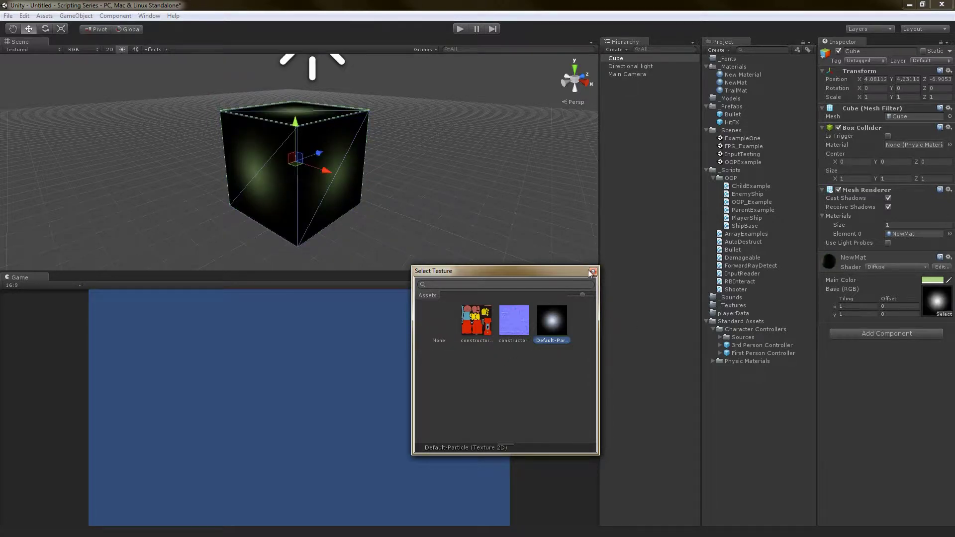
{"action": "left_click", "coordinate": [641, 240]}
{"action": "left_click", "coordinate": [360, 163]}
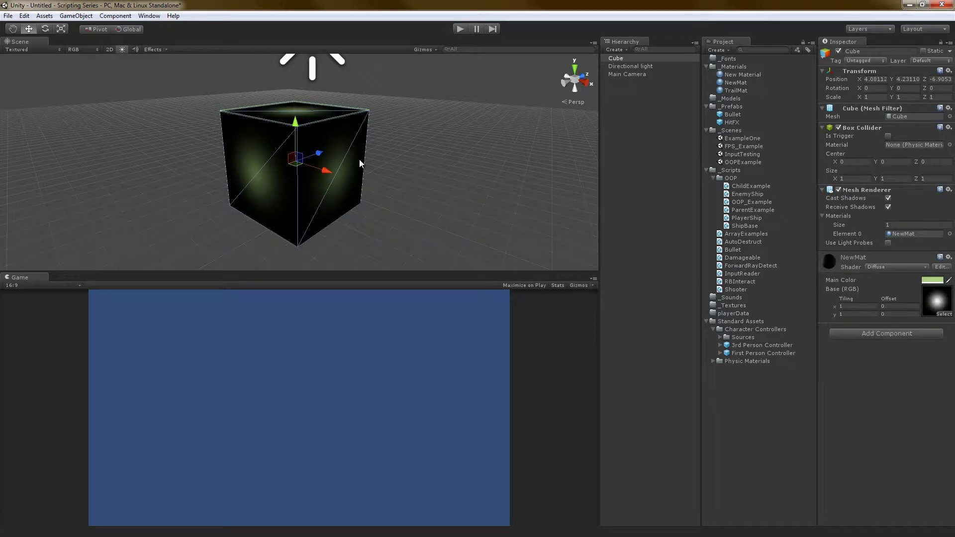
{"action": "left_click_drag", "start_coordinate": [254, 183], "coordinate": [473, 184], "text": "alt"}
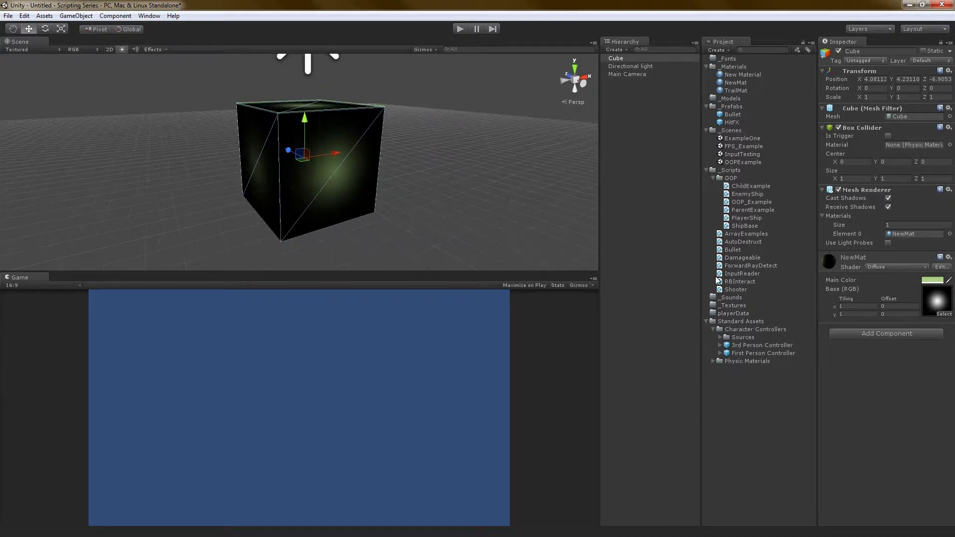
- Set NewMat's Main Color to white and check the particle texture on the cube without its selection outline
{"action": "left_click", "coordinate": [932, 280]}
{"action": "left_click_drag", "start_coordinate": [533, 259], "coordinate": [470, 199]}
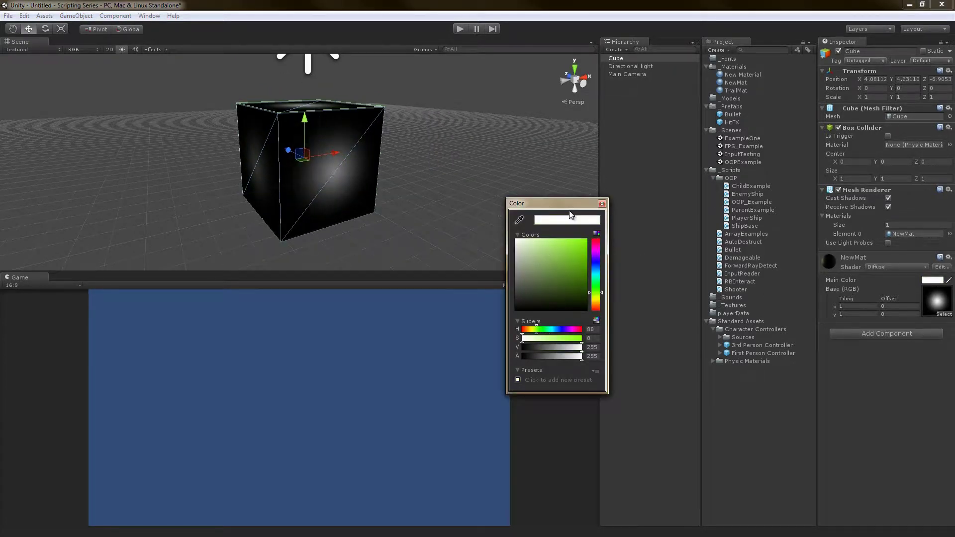
{"action": "left_click", "coordinate": [601, 203]}
{"action": "left_click", "coordinate": [634, 204]}
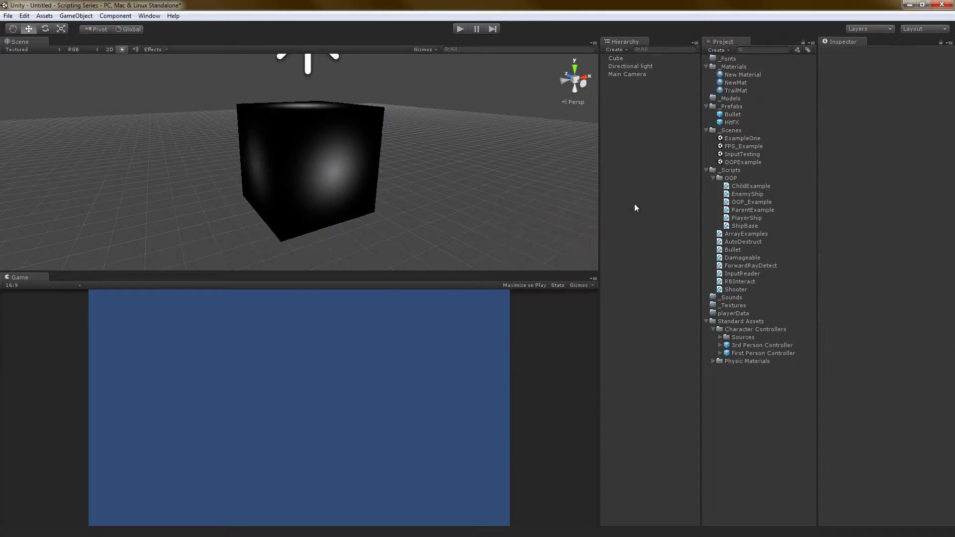
{"action": "left_click_drag", "start_coordinate": [351, 216], "coordinate": [383, 189], "text": "alt"}
{"action": "left_click", "coordinate": [375, 157]}
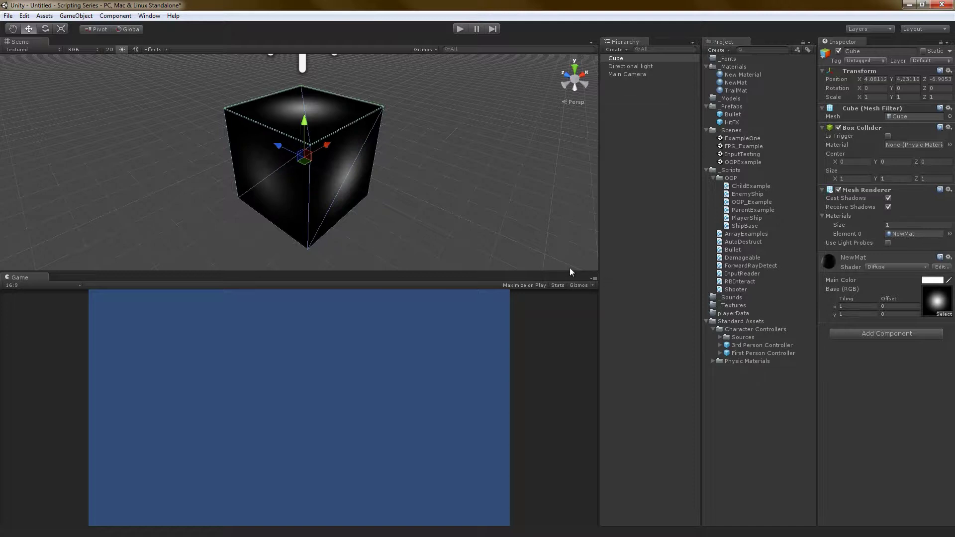
- Change NewMat's Main Color to pure red with H 0, S 255 and V 255
{"action": "left_click", "coordinate": [932, 279]}
{"action": "left_click_drag", "start_coordinate": [551, 270], "coordinate": [716, 166]}
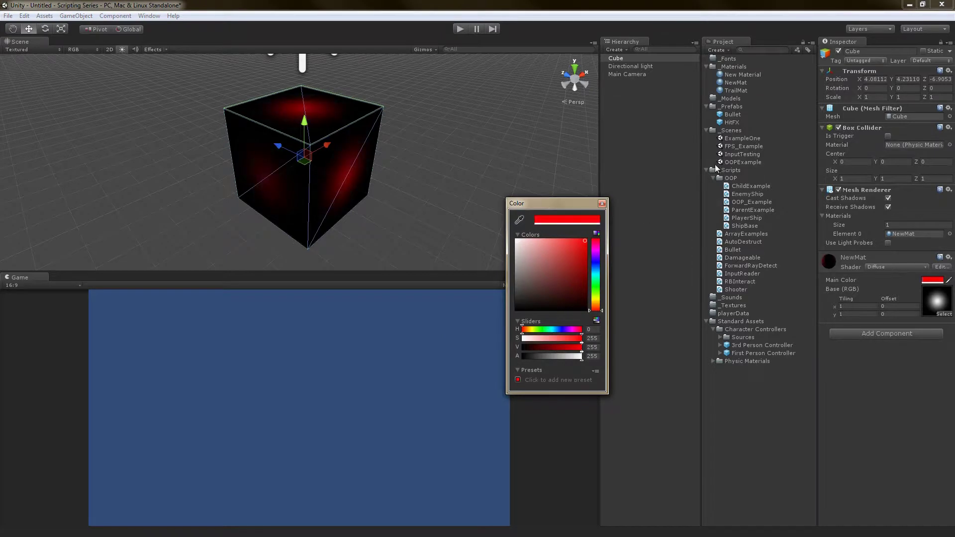
{"action": "left_click", "coordinate": [699, 162]}
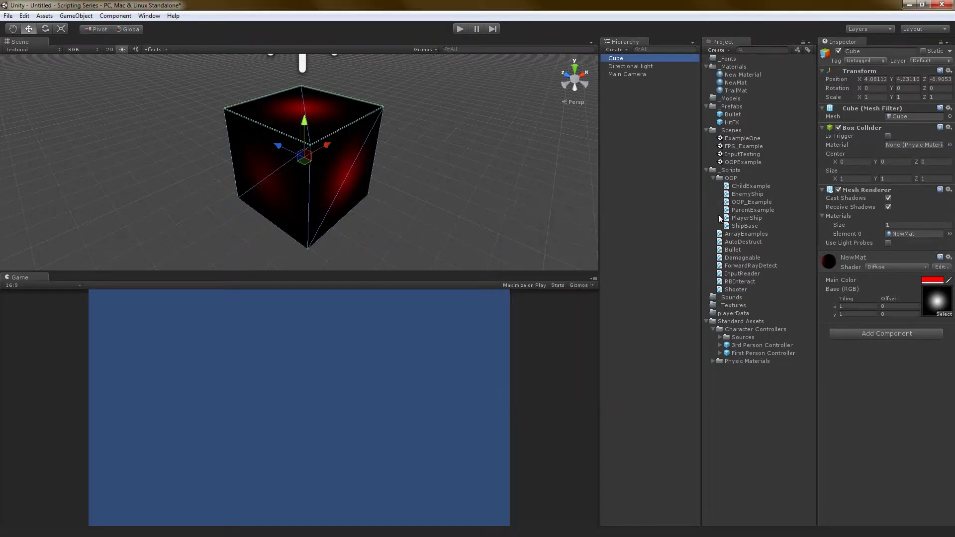
{"action": "left_click", "coordinate": [929, 280]}
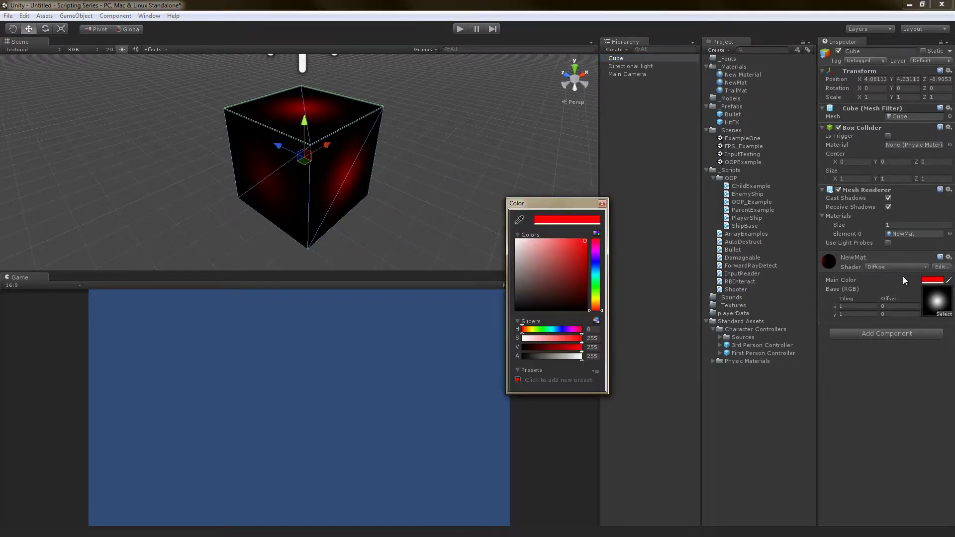
{"action": "left_click", "coordinate": [604, 203]}
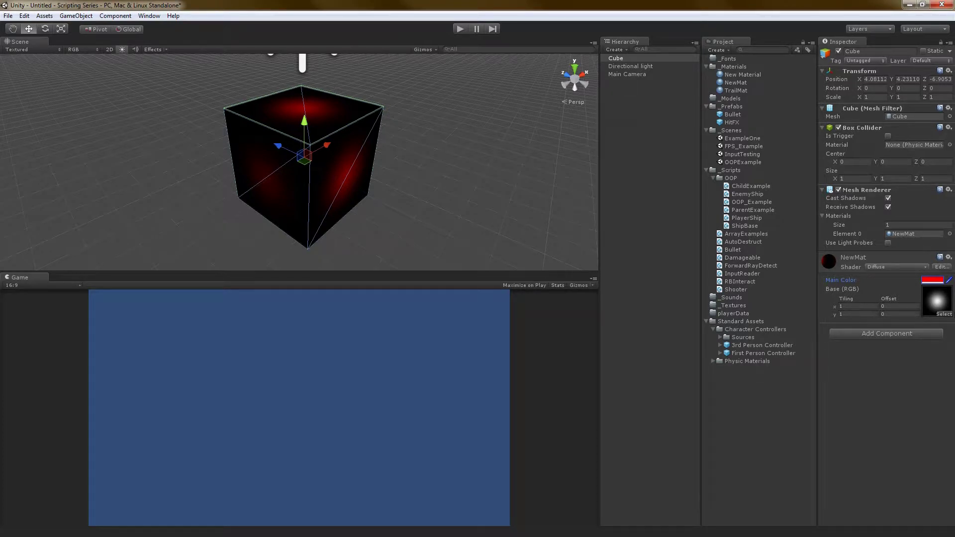
- Replace NewMat's base texture with constructor_diffuse and set its Main Color to white
{"action": "left_click", "coordinate": [941, 314]}
{"action": "left_click", "coordinate": [484, 328]}
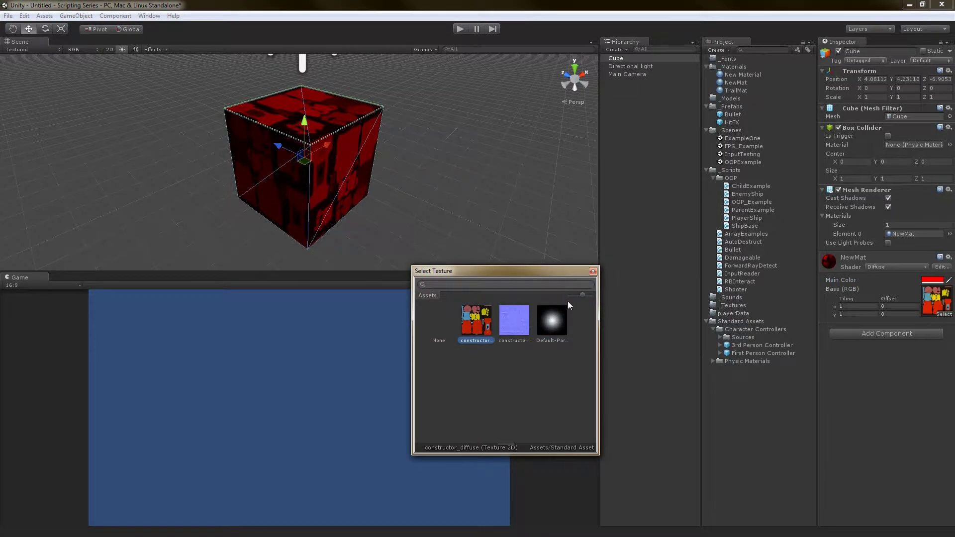
{"action": "left_click", "coordinate": [593, 271]}
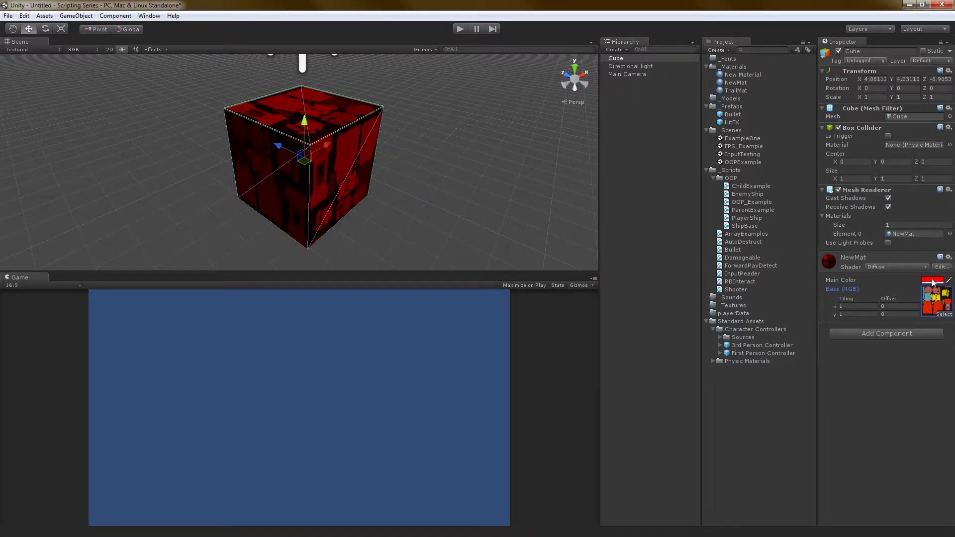
{"action": "left_click", "coordinate": [932, 282]}
{"action": "left_click", "coordinate": [516, 240]}
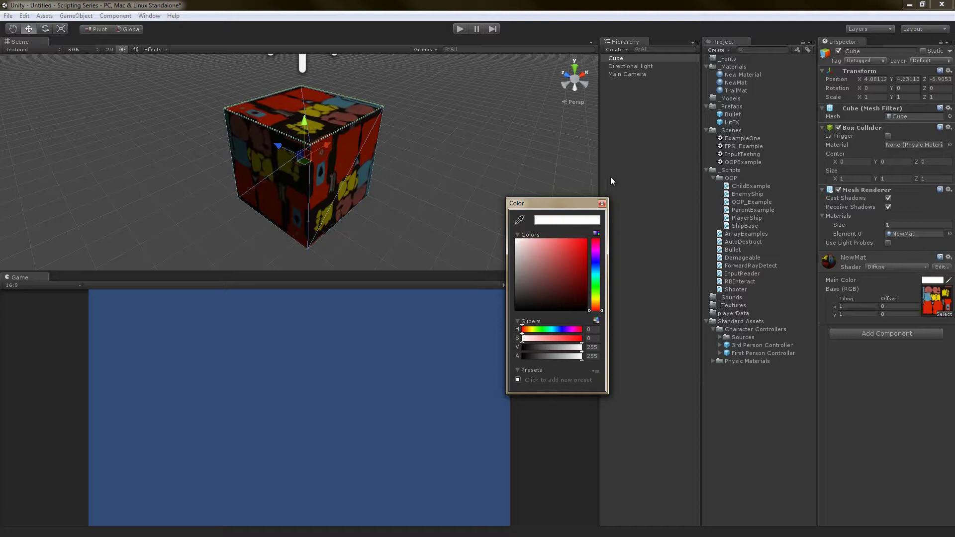
{"action": "left_click", "coordinate": [601, 203]}
- Examine how the constructor_diffuse texture covers the cube's faces from several angles and distances
{"action": "left_click_drag", "start_coordinate": [478, 223], "coordinate": [348, 119], "text": "alt"}
{"action": "scroll", "coordinate": [329, 145], "scroll_direction": "up", "scroll_amount": 5}
{"action": "scroll", "coordinate": [330, 145], "scroll_direction": "down", "scroll_amount": 5}
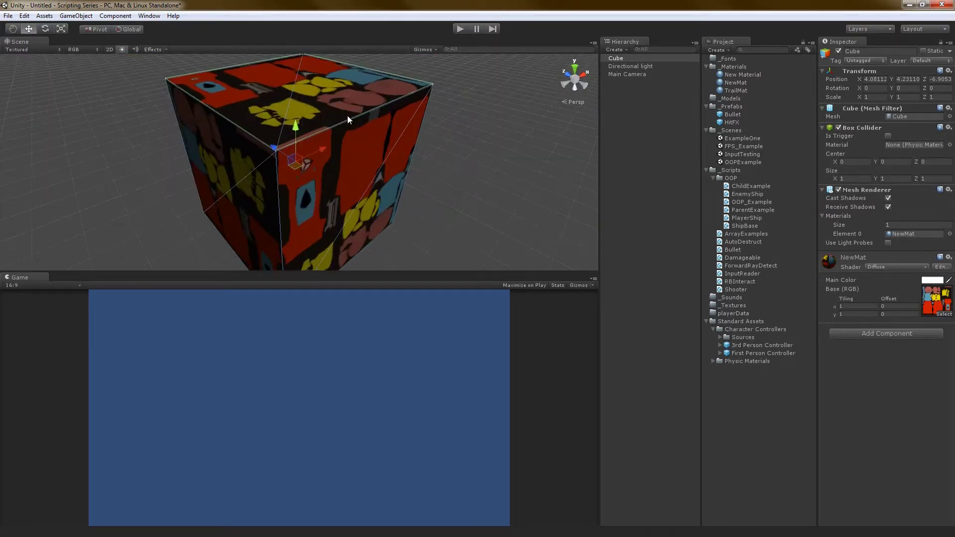
{"action": "scroll", "coordinate": [348, 119], "scroll_direction": "down", "scroll_amount": 5}
{"action": "left_click_drag", "start_coordinate": [358, 159], "coordinate": [394, 175], "text": "alt"}
{"action": "left_click", "coordinate": [399, 127]}
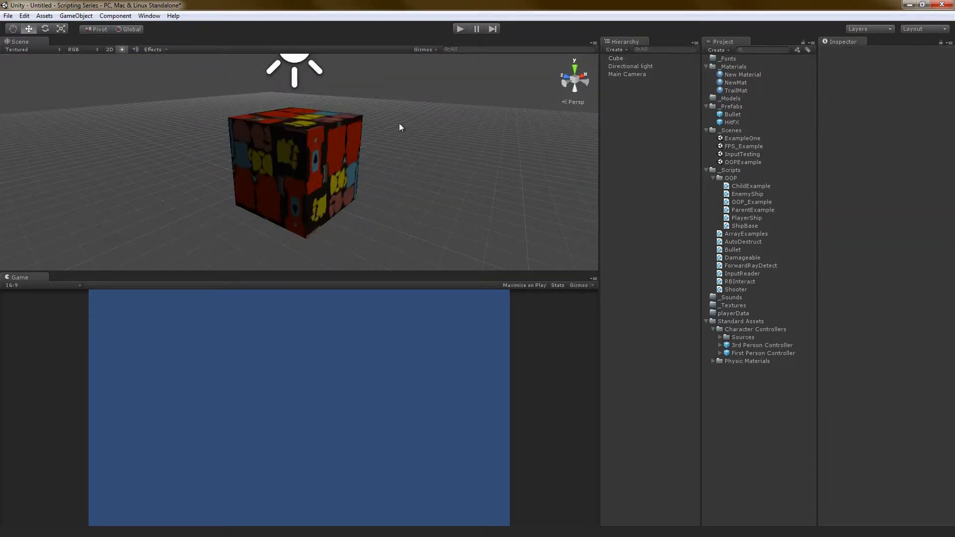
{"action": "left_click", "coordinate": [325, 178]}
{"action": "left_click_drag", "start_coordinate": [326, 178], "coordinate": [366, 195], "text": "alt"}
{"action": "scroll", "coordinate": [316, 181], "scroll_direction": "up", "scroll_amount": 5}
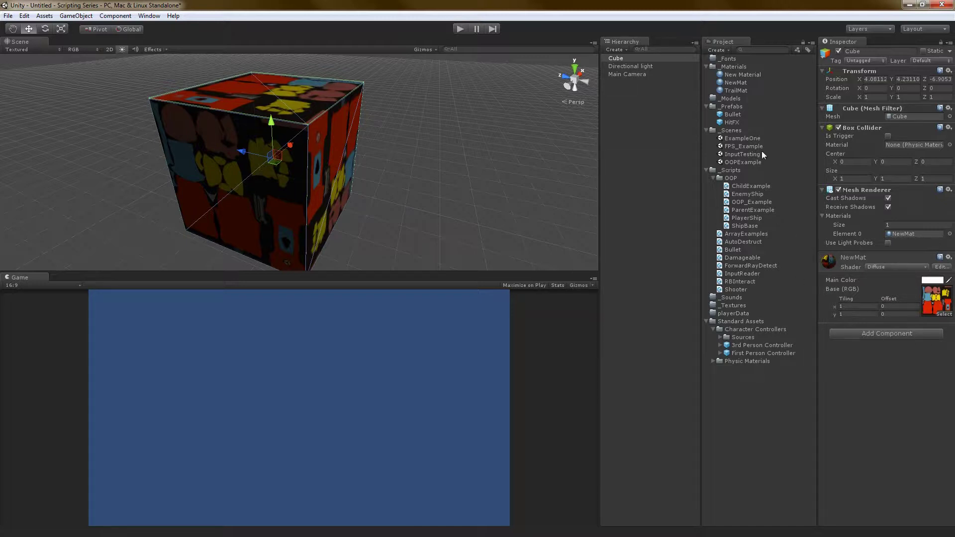
- Locate NewMat's base texture among the project assets and inspect the import settings of constructor_diffuse
{"action": "left_click", "coordinate": [734, 82]}
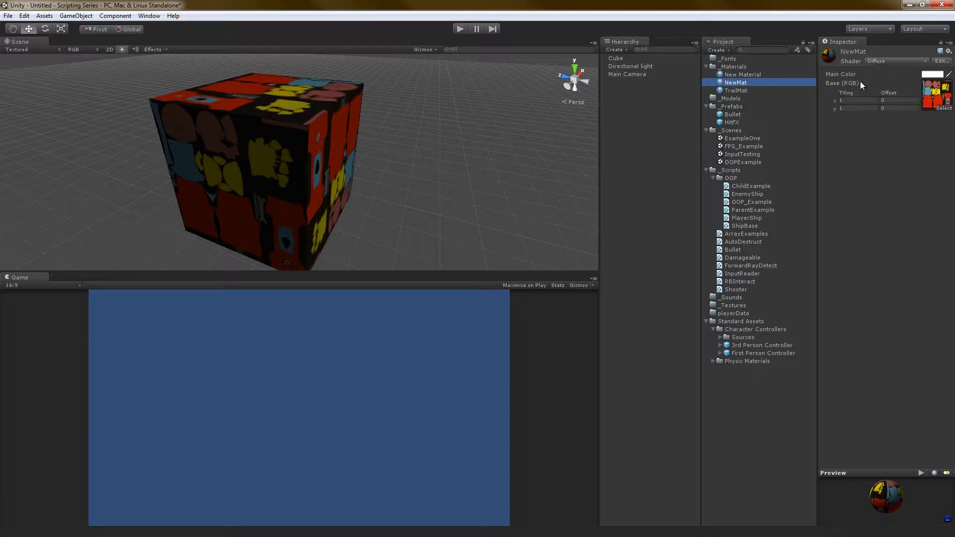
{"action": "left_click", "coordinate": [939, 97]}
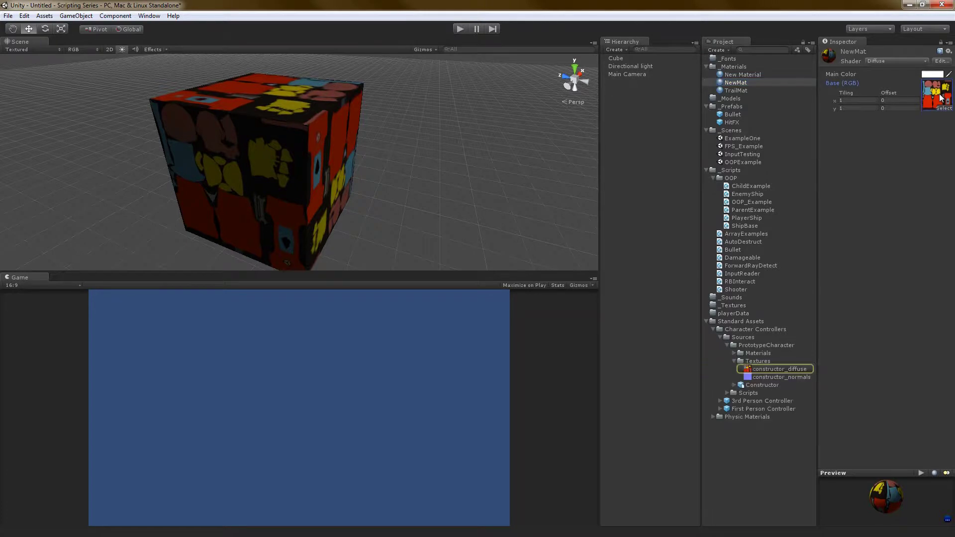
{"action": "left_click", "coordinate": [762, 375]}
{"action": "left_click", "coordinate": [764, 369]}
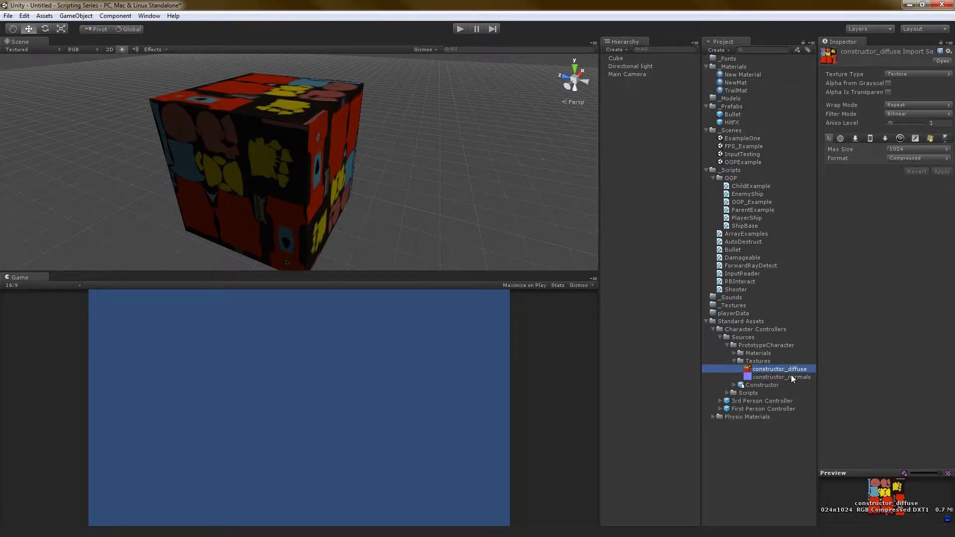
- Review the shaders available for the NewMat material and change its shader to Bumped Diffuse
{"action": "left_click", "coordinate": [736, 83]}
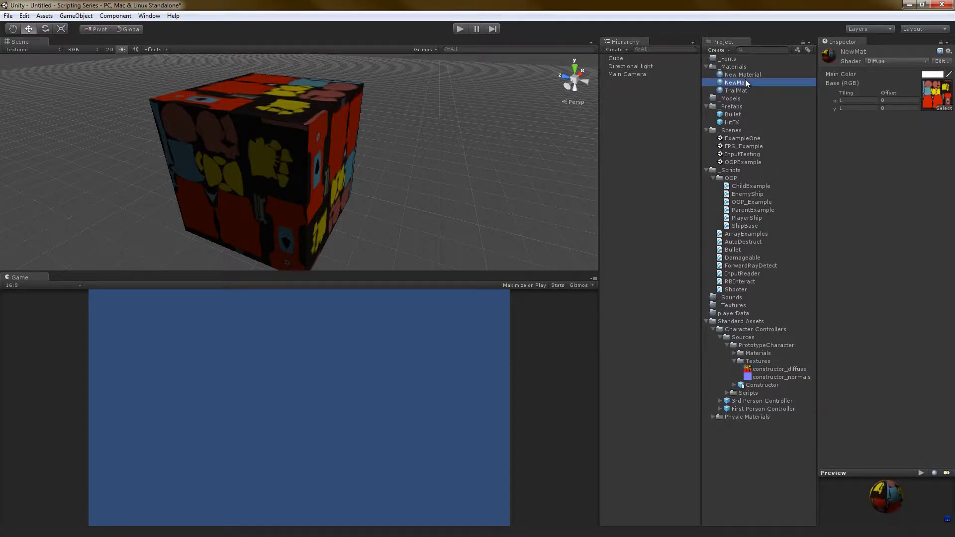
{"action": "left_click", "coordinate": [888, 61]}
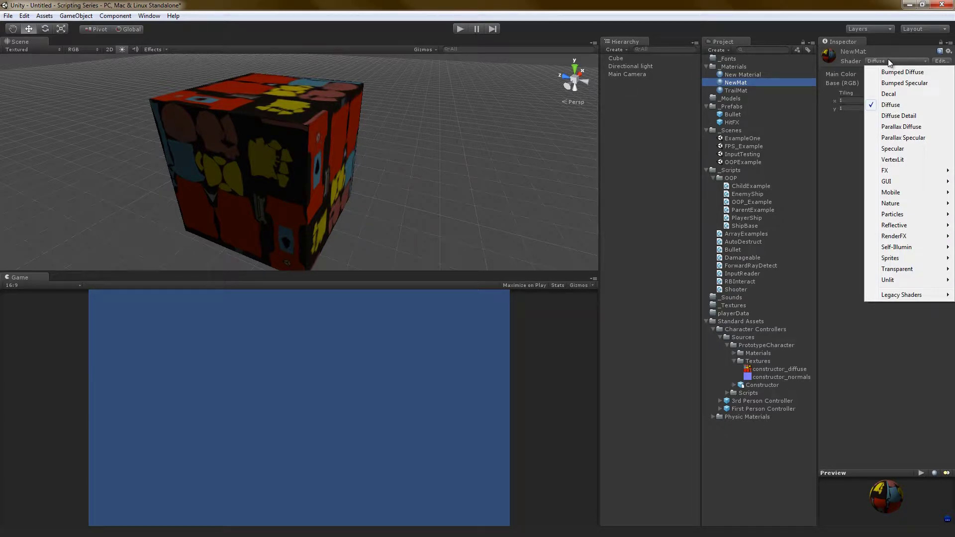
{"action": "left_click", "coordinate": [895, 105]}
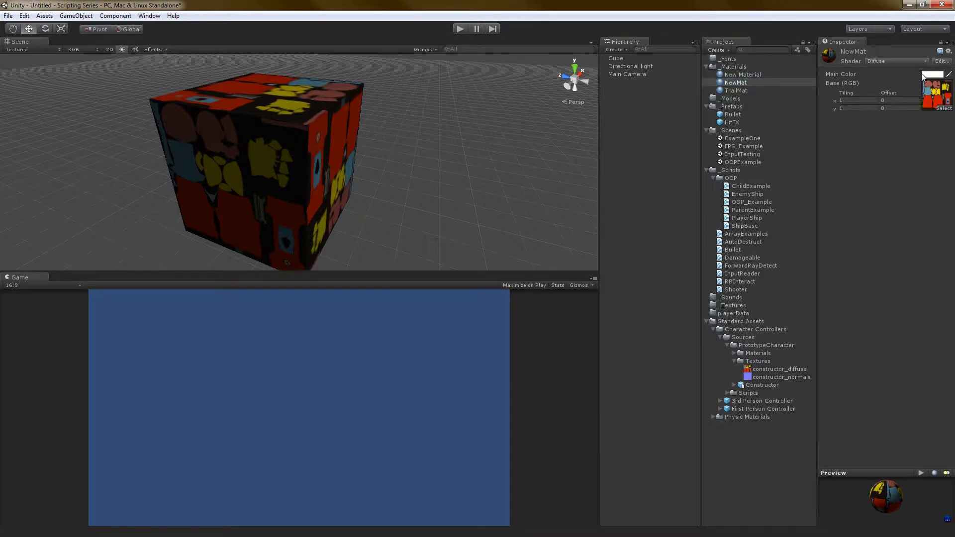
{"action": "left_click", "coordinate": [898, 61]}
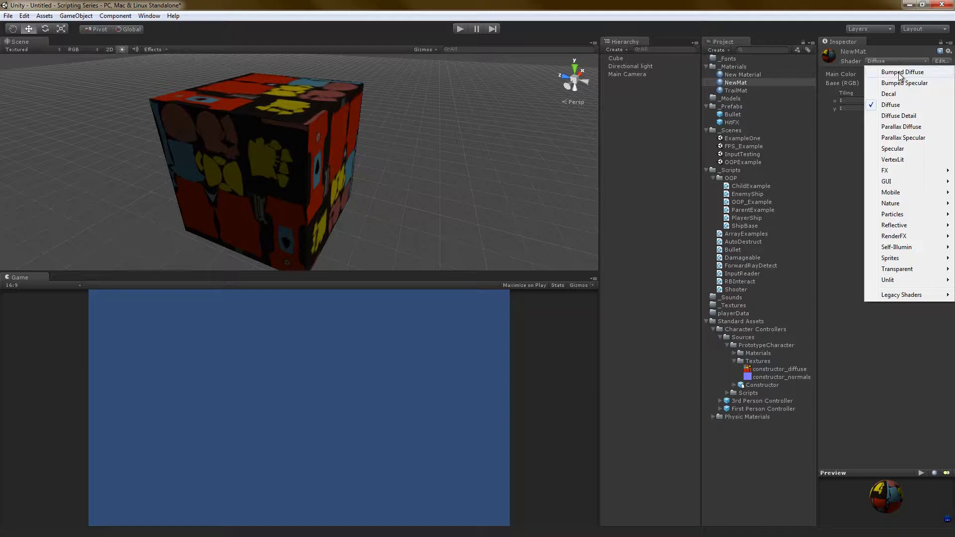
{"action": "left_click", "coordinate": [900, 72]}
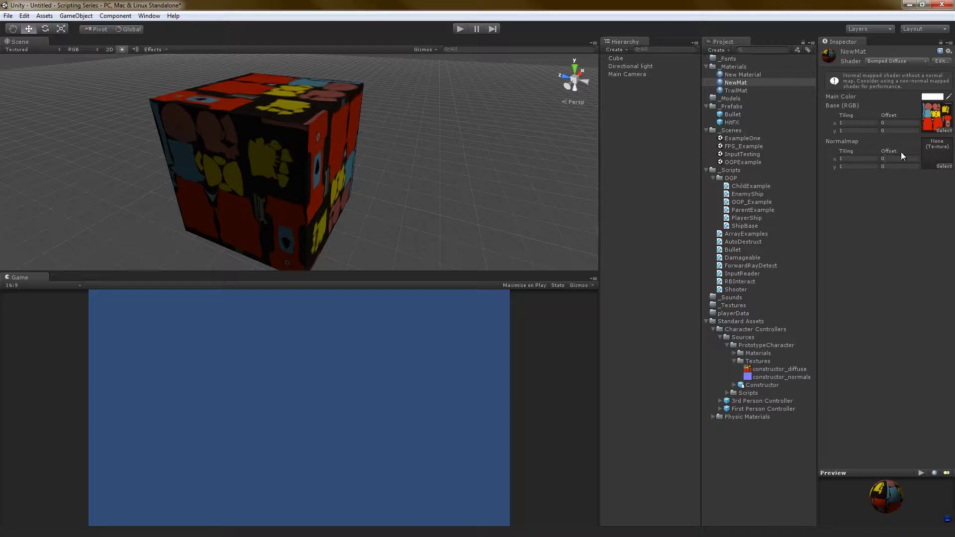
- Assign constructor_normals as NewMat's normal map and inspect the surface relief on the cube up close
{"action": "left_click", "coordinate": [943, 166]}
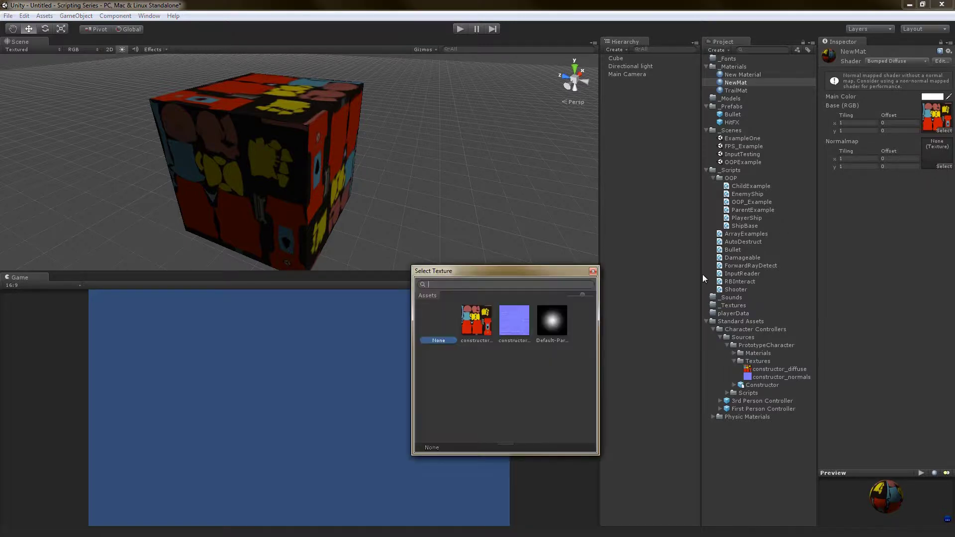
{"action": "left_click", "coordinate": [519, 330]}
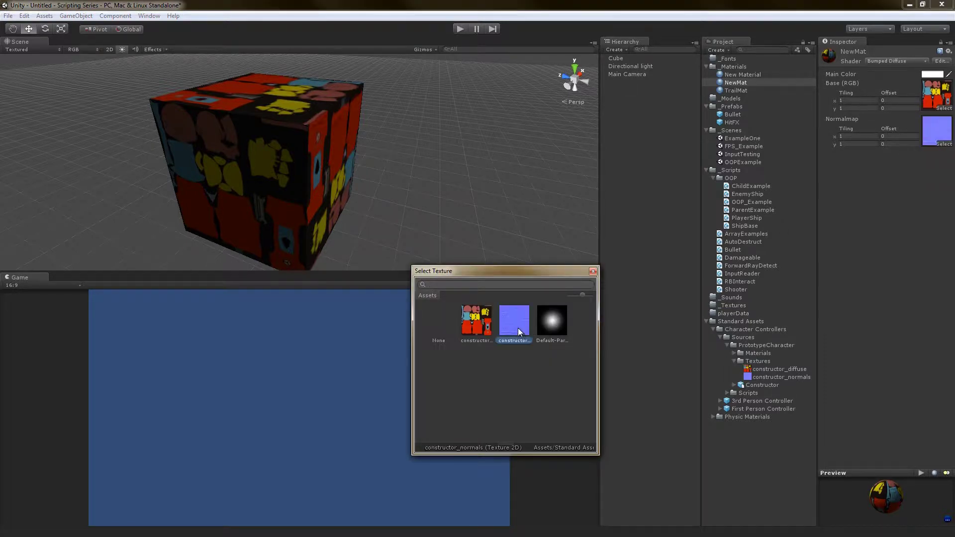
{"action": "left_click", "coordinate": [593, 271]}
{"action": "left_click_drag", "start_coordinate": [484, 192], "coordinate": [209, 164], "text": "alt"}
{"action": "scroll", "coordinate": [298, 141], "scroll_direction": "up", "scroll_amount": 3}
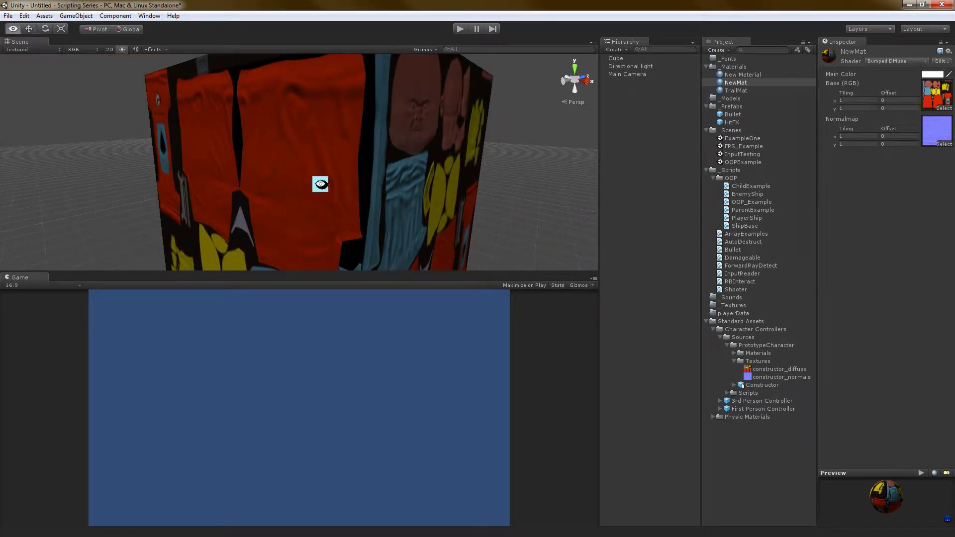
- Remove the normal map from NewMat and view the cube's face texture without surface relief
{"action": "left_click_drag", "start_coordinate": [464, 154], "coordinate": [389, 161], "text": "alt"}
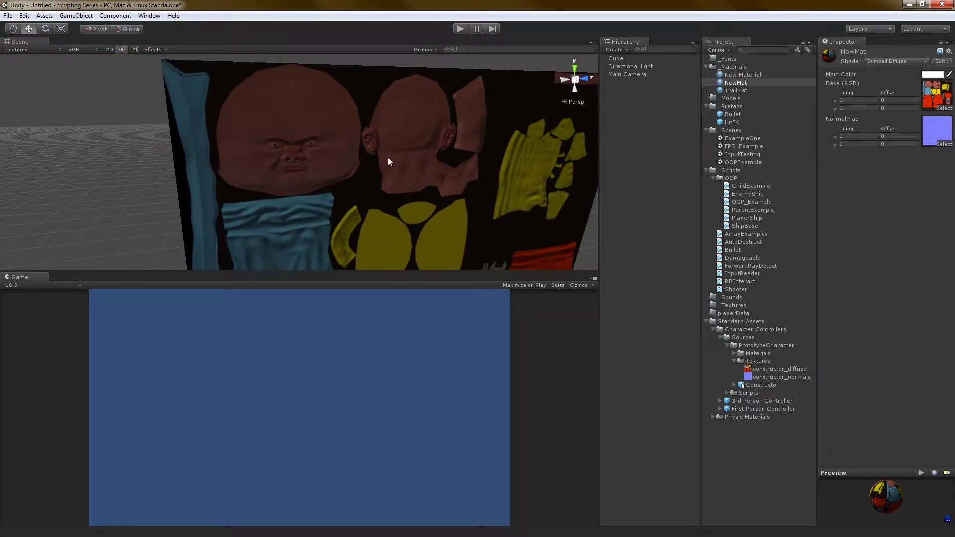
{"action": "left_click", "coordinate": [943, 143]}
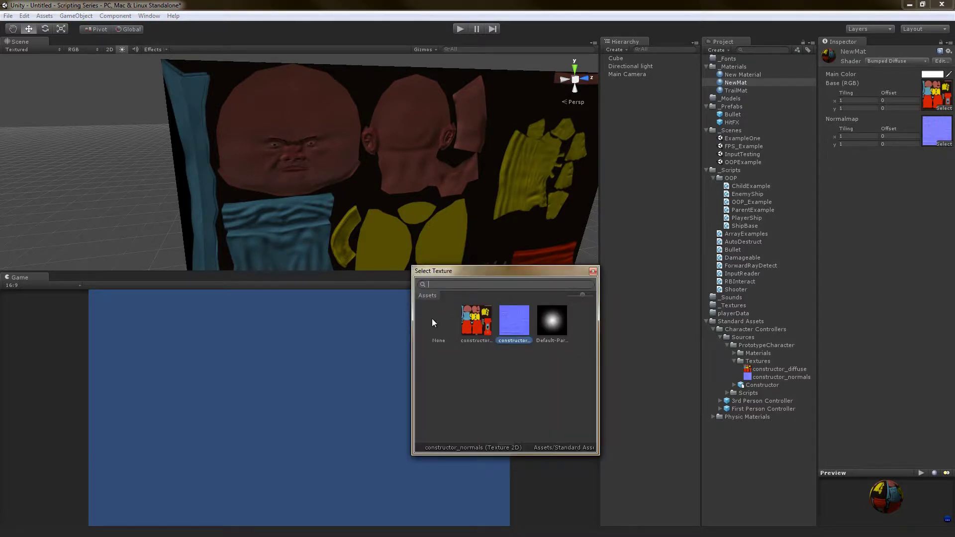
{"action": "left_click", "coordinate": [432, 318]}
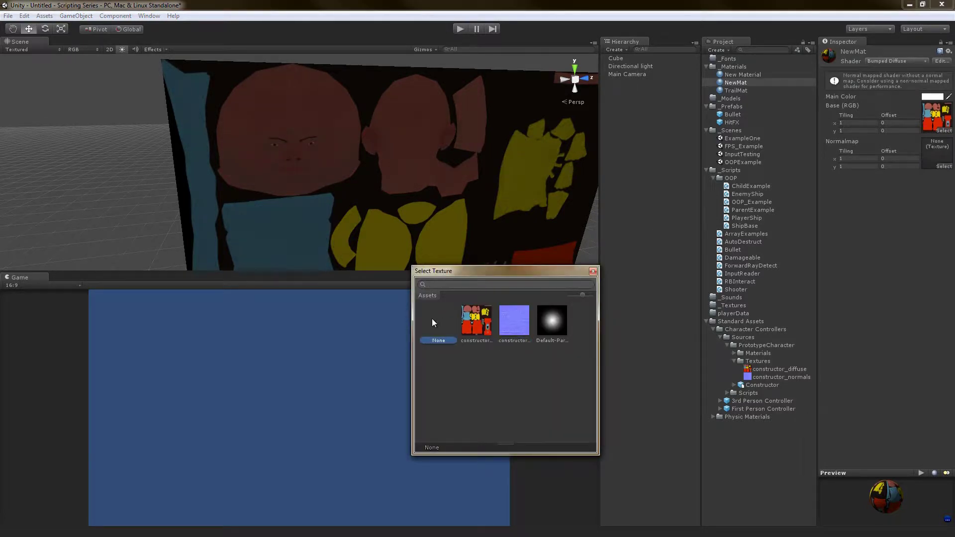
{"action": "left_click", "coordinate": [593, 274]}
{"action": "mouse_move", "coordinate": [371, 202]}
{"action": "left_mouse_down", "text": "alt"}
{"action": "mouse_move", "coordinate": [410, 162]}
{"action": "mouse_move", "coordinate": [452, 186]}
{"action": "mouse_move", "coordinate": [480, 173]}
{"action": "mouse_move", "coordinate": [366, 196]}
{"action": "mouse_move", "coordinate": [383, 190]}
{"action": "left_mouse_up", "text": "alt"}
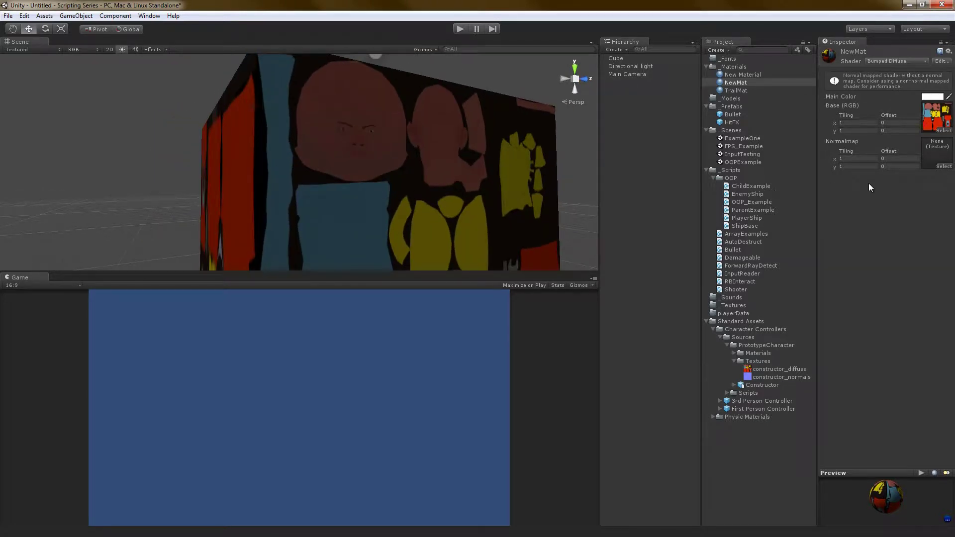
- Reassign constructor_normals as NewMat's normal map
{"action": "left_click", "coordinate": [944, 167]}
{"action": "left_click", "coordinate": [506, 331]}
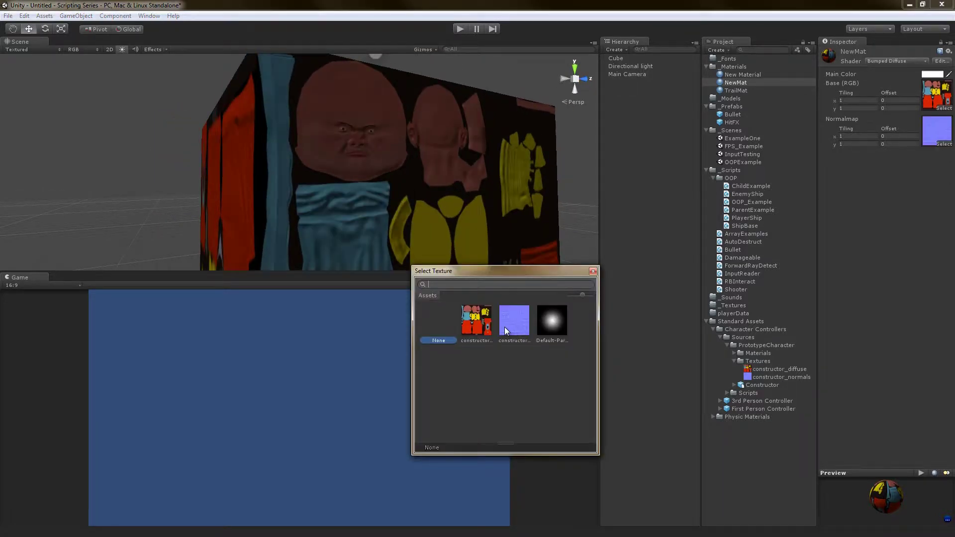
{"action": "left_click", "coordinate": [505, 331]}
{"action": "left_click", "coordinate": [593, 271]}
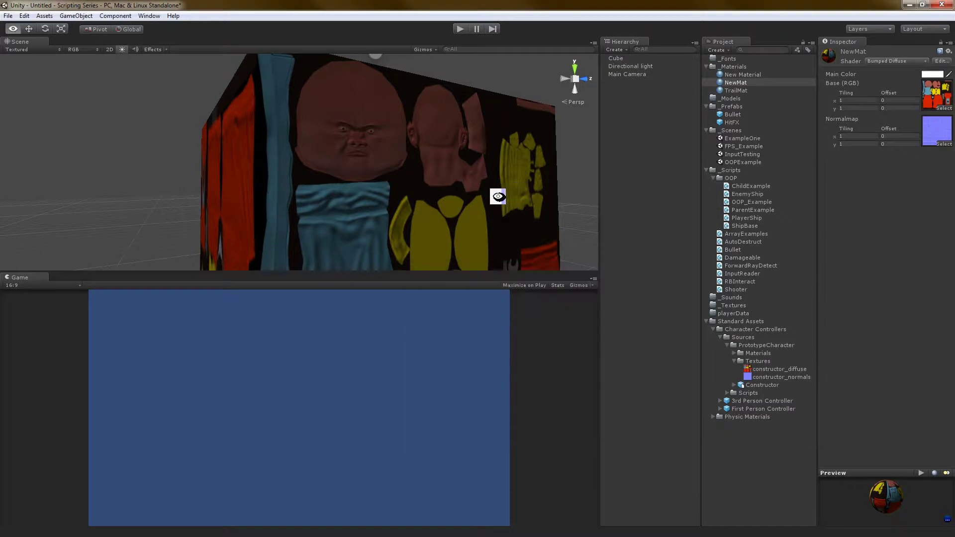
- Examine how the normal map shades the cube's surface from several angles and distances
{"action": "left_click_drag", "start_coordinate": [497, 199], "coordinate": [384, 85], "text": "alt"}
{"action": "scroll", "coordinate": [306, 171], "scroll_direction": "down", "scroll_amount": 5}
{"action": "scroll", "coordinate": [297, 174], "scroll_direction": "up", "scroll_amount": 5}
{"action": "scroll", "coordinate": [384, 85], "scroll_direction": "down", "scroll_amount": 3}
{"action": "left_click_drag", "start_coordinate": [375, 179], "coordinate": [368, 202], "text": "alt"}
{"action": "scroll", "coordinate": [375, 149], "scroll_direction": "up", "scroll_amount": 4}
{"action": "scroll", "coordinate": [374, 154], "scroll_direction": "down", "scroll_amount": 2}
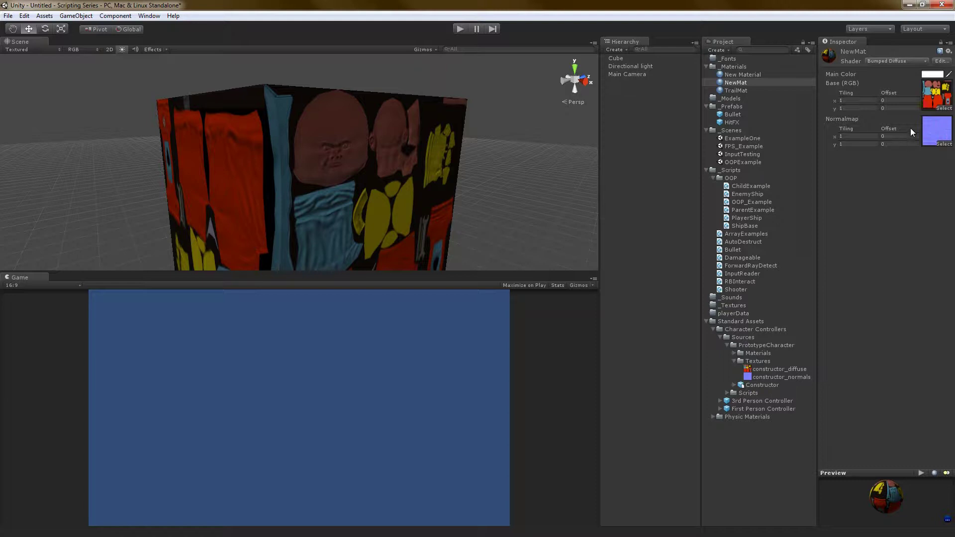
- Locate NewMat's normal map among the project assets and enlarge the constructor_normals preview to inspect it
{"action": "left_click", "coordinate": [942, 134]}
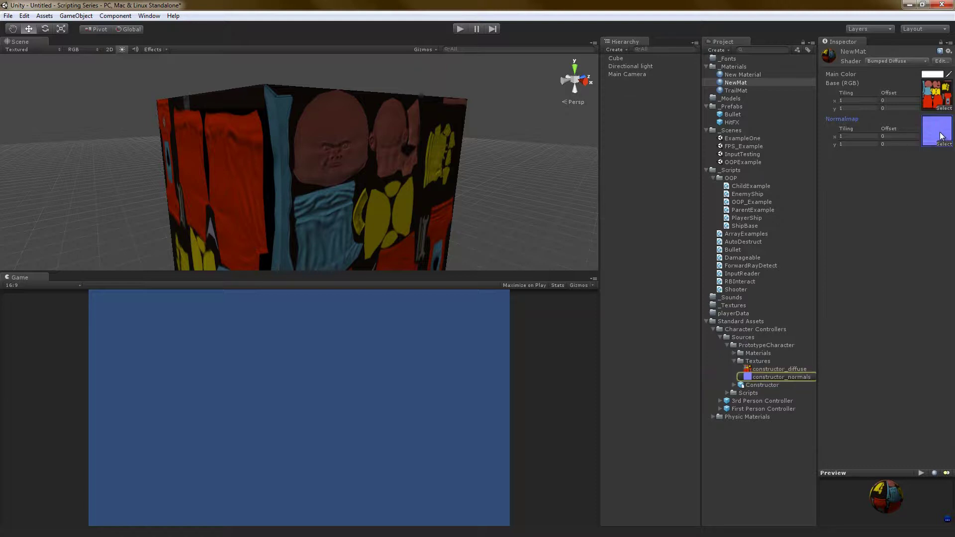
{"action": "left_click", "coordinate": [766, 379]}
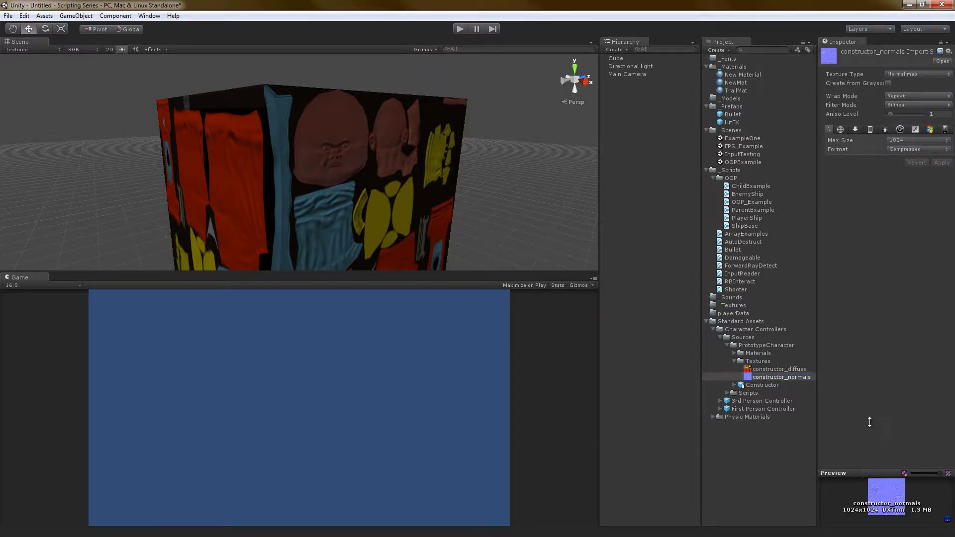
{"action": "left_click_drag", "start_coordinate": [859, 473], "coordinate": [876, 331]}
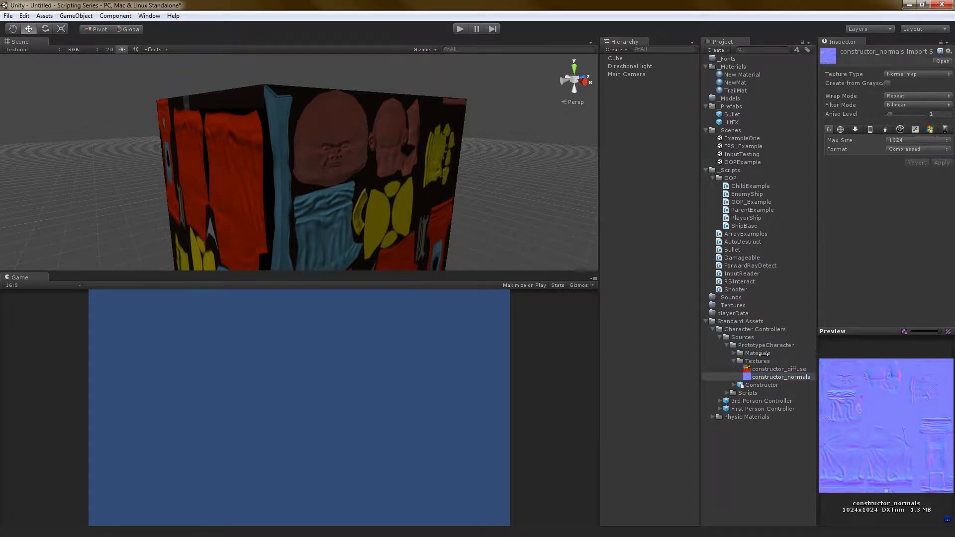
{"action": "left_click_drag", "start_coordinate": [818, 350], "coordinate": [708, 352]}
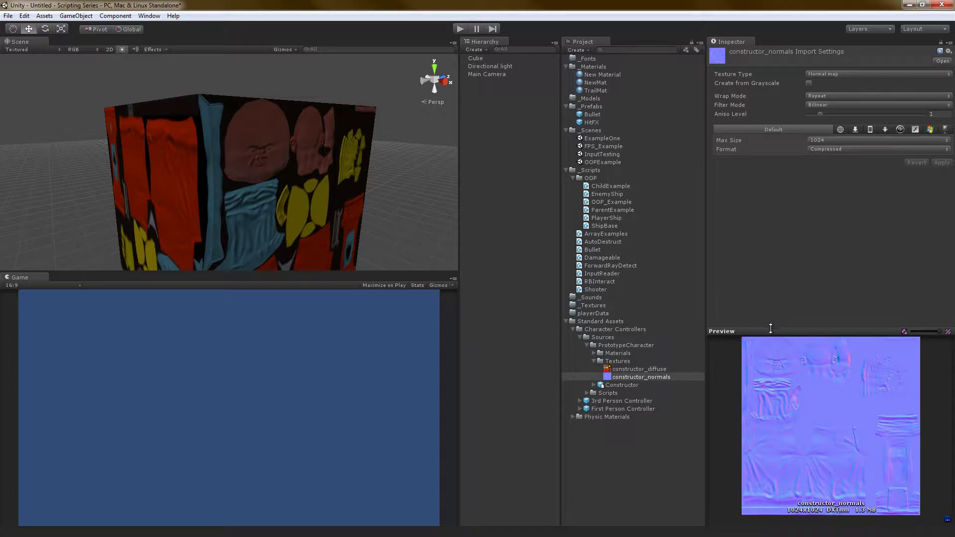
{"action": "left_click_drag", "start_coordinate": [767, 327], "coordinate": [778, 268]}
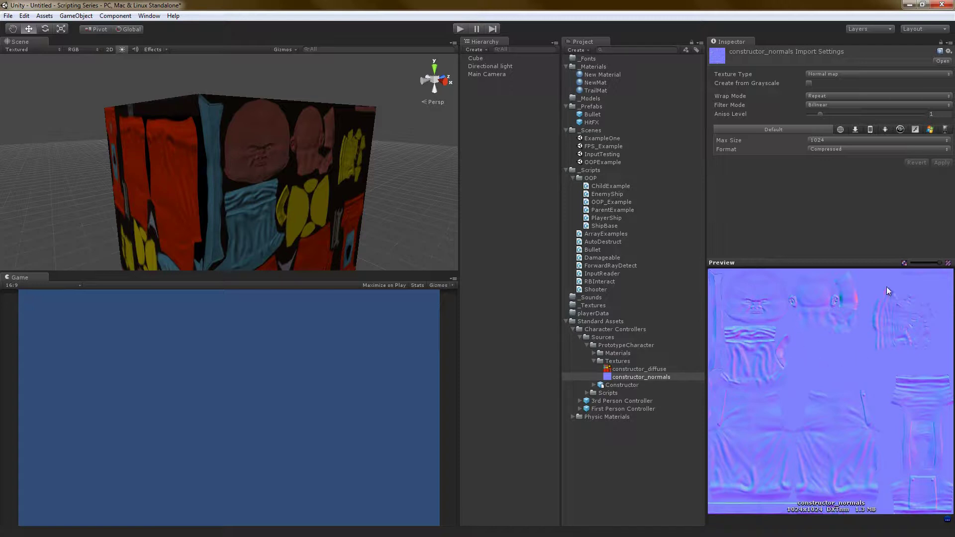
{"action": "mouse_move", "coordinate": [939, 263]}
{"action": "left_mouse_down"}
{"action": "mouse_move", "coordinate": [925, 264]}
{"action": "mouse_move", "coordinate": [943, 264]}
{"action": "left_mouse_up"}
- Examine the relief of the face texture on the cube up close and compare it with the normal map preview
{"action": "left_click_drag", "start_coordinate": [396, 183], "coordinate": [217, 211], "text": "alt"}
{"action": "scroll", "coordinate": [139, 152], "scroll_direction": "up", "scroll_amount": 3}
{"action": "scroll", "coordinate": [141, 126], "scroll_direction": "down", "scroll_amount": 1}
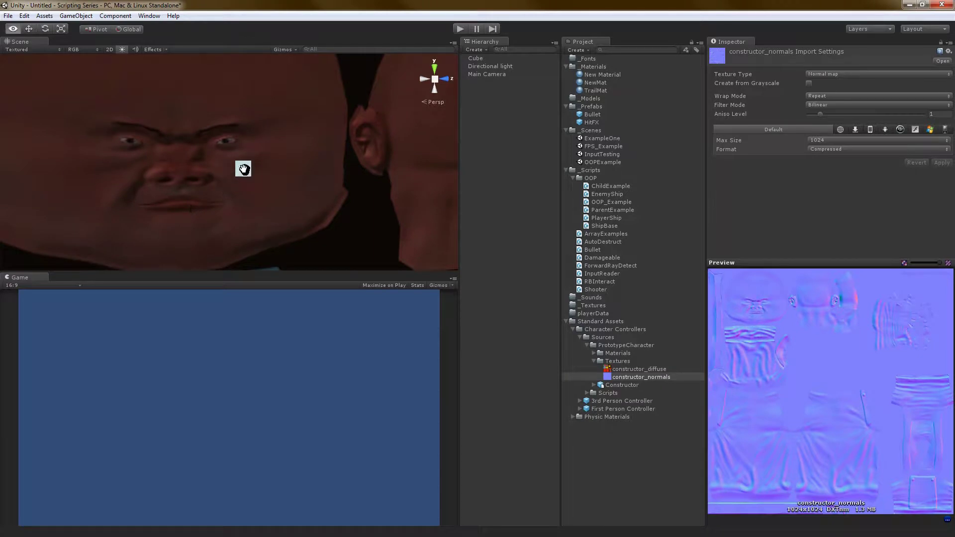
{"action": "left_click_drag", "start_coordinate": [241, 166], "coordinate": [268, 179], "text": "alt"}
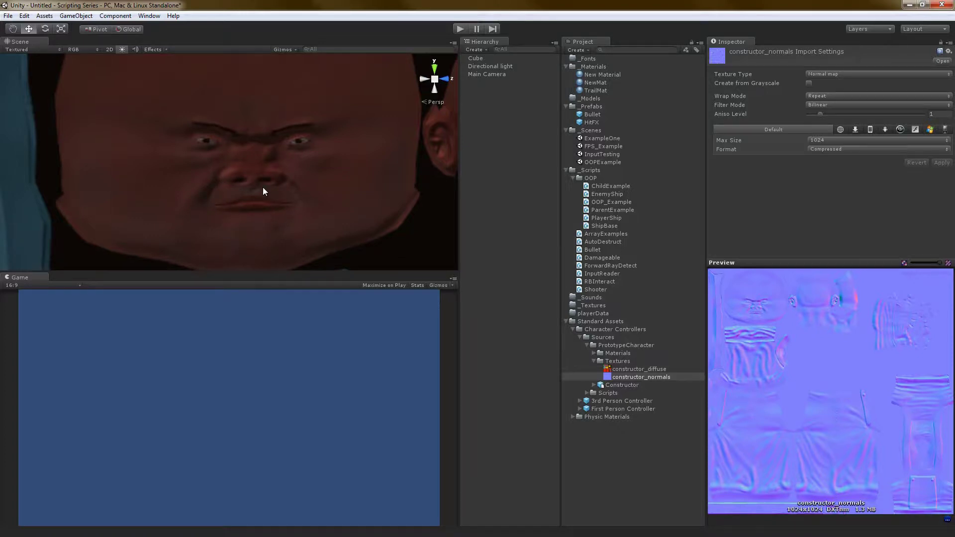
{"action": "scroll", "coordinate": [262, 187], "scroll_direction": "down", "scroll_amount": 5}
{"action": "left_click_drag", "start_coordinate": [261, 187], "coordinate": [297, 156], "text": "alt"}
{"action": "scroll", "coordinate": [335, 164], "scroll_direction": "down", "scroll_amount": 2}
{"action": "scroll", "coordinate": [278, 144], "scroll_direction": "up", "scroll_amount": 5}
- Examine the folds and creases on the cube's red clothing areas up close, then the whole side
{"action": "middle_click_drag", "start_coordinate": [238, 120], "coordinate": [273, 238]}
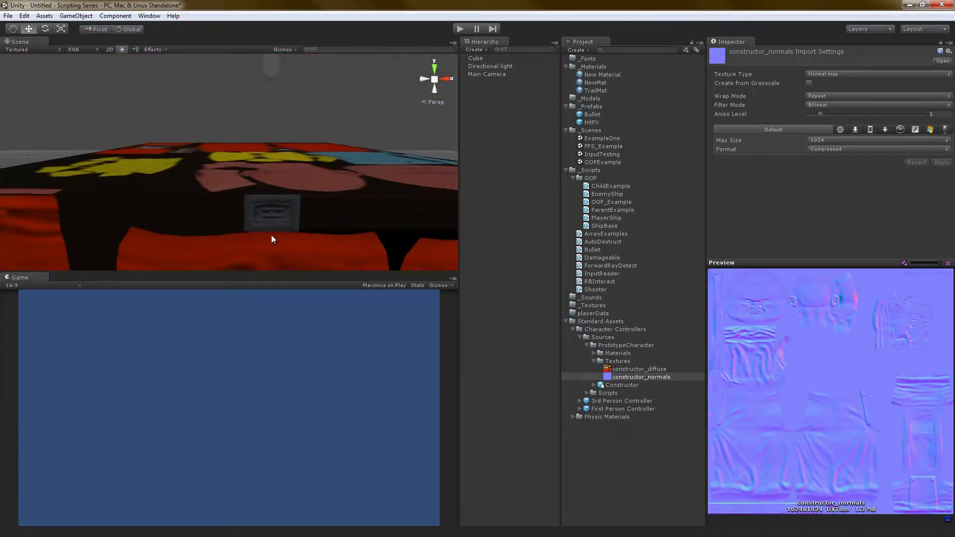
{"action": "scroll", "coordinate": [273, 238], "scroll_direction": "up", "scroll_amount": 3}
{"action": "right_click_drag", "start_coordinate": [281, 241], "coordinate": [284, 165], "text": "alt"}
{"action": "left_click_drag", "start_coordinate": [284, 164], "coordinate": [269, 148], "text": "alt"}
{"action": "right_click_drag", "start_coordinate": [269, 147], "coordinate": [275, 174], "text": "alt"}
{"action": "left_click_drag", "start_coordinate": [275, 174], "coordinate": [248, 221], "text": "alt"}
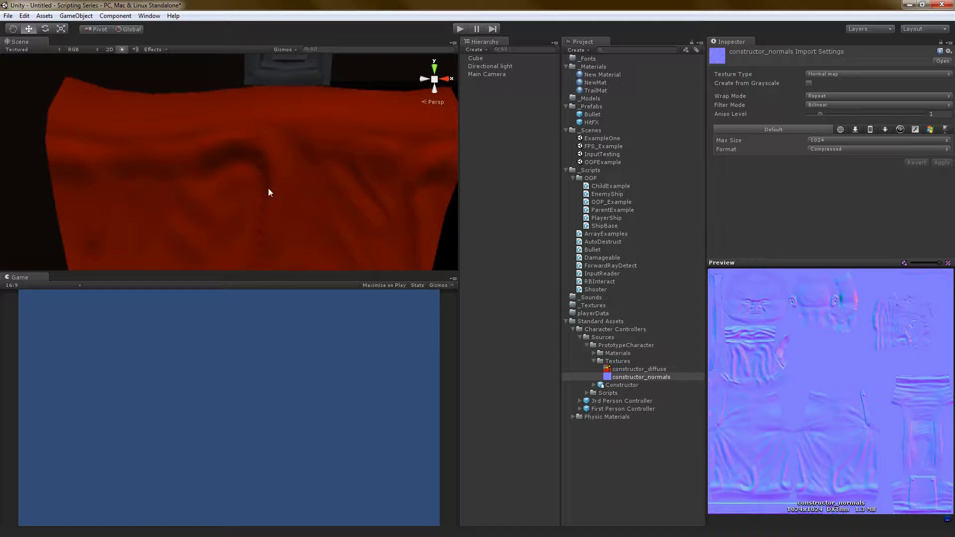
{"action": "scroll", "coordinate": [257, 193], "scroll_direction": "down", "scroll_amount": 5}
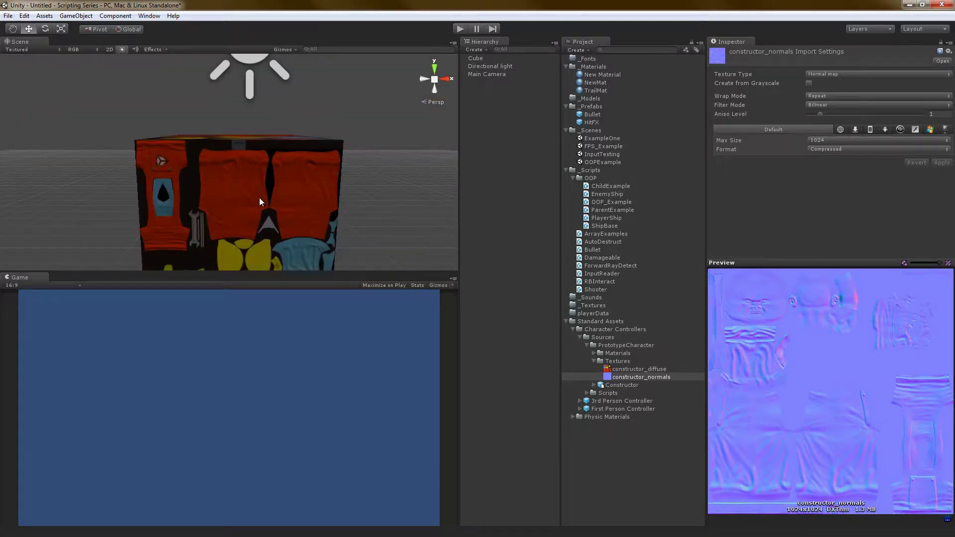
{"action": "left_click_drag", "start_coordinate": [257, 214], "coordinate": [262, 171], "text": "alt"}
{"action": "scroll", "coordinate": [259, 163], "scroll_direction": "up", "scroll_amount": 4}
{"action": "left_click_drag", "start_coordinate": [229, 155], "coordinate": [280, 168]}
{"action": "mouse_move", "coordinate": [279, 169]}
{"action": "right_mouse_down", "text": "alt"}
{"action": "mouse_move", "coordinate": [267, 187]}
{"action": "mouse_move", "coordinate": [251, 85]}
{"action": "mouse_move", "coordinate": [262, 72]}
{"action": "mouse_move", "coordinate": [247, 129]}
{"action": "mouse_move", "coordinate": [240, 68]}
{"action": "mouse_move", "coordinate": [274, 150]}
{"action": "right_mouse_up", "text": "alt"}
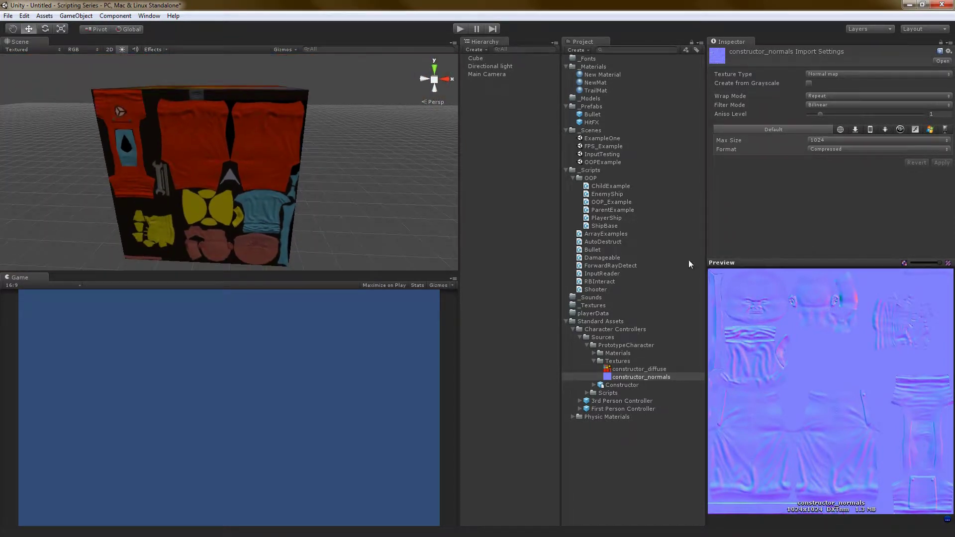
- Shrink the enlarged Inspector and texture preview back down, and select the Cube to show its material
{"action": "left_click_drag", "start_coordinate": [459, 225], "coordinate": [599, 227]}
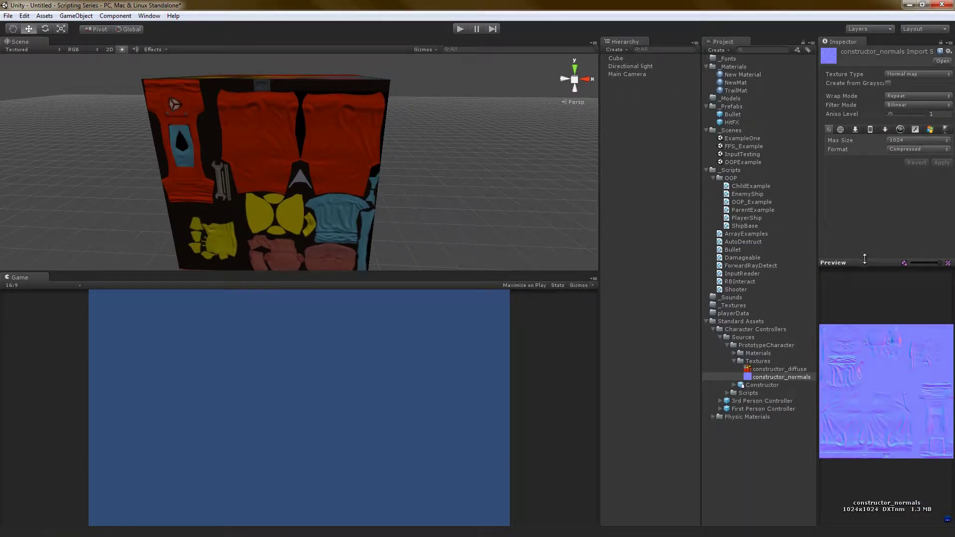
{"action": "left_click_drag", "start_coordinate": [860, 260], "coordinate": [860, 373]}
{"action": "left_click", "coordinate": [617, 58]}
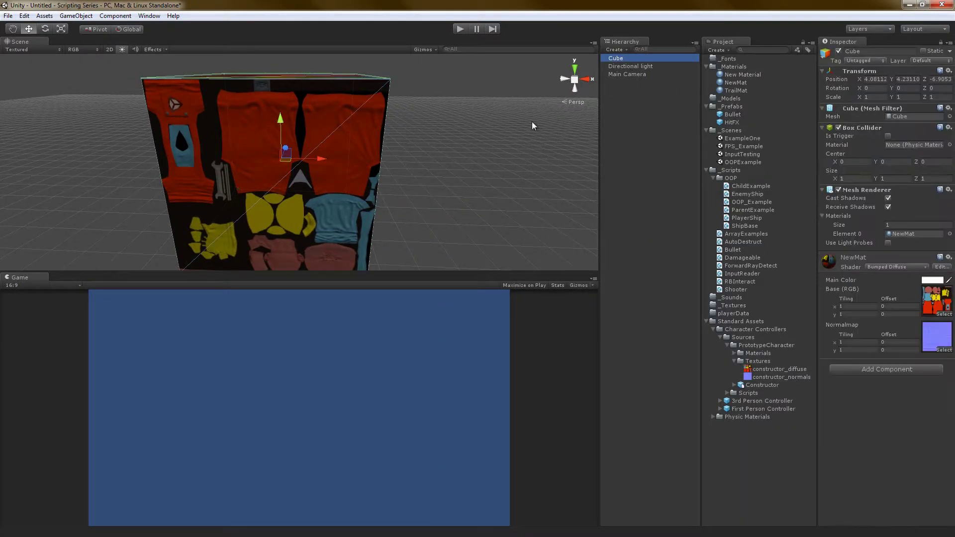
{"action": "left_click_drag", "start_coordinate": [435, 194], "coordinate": [367, 158], "text": "alt"}
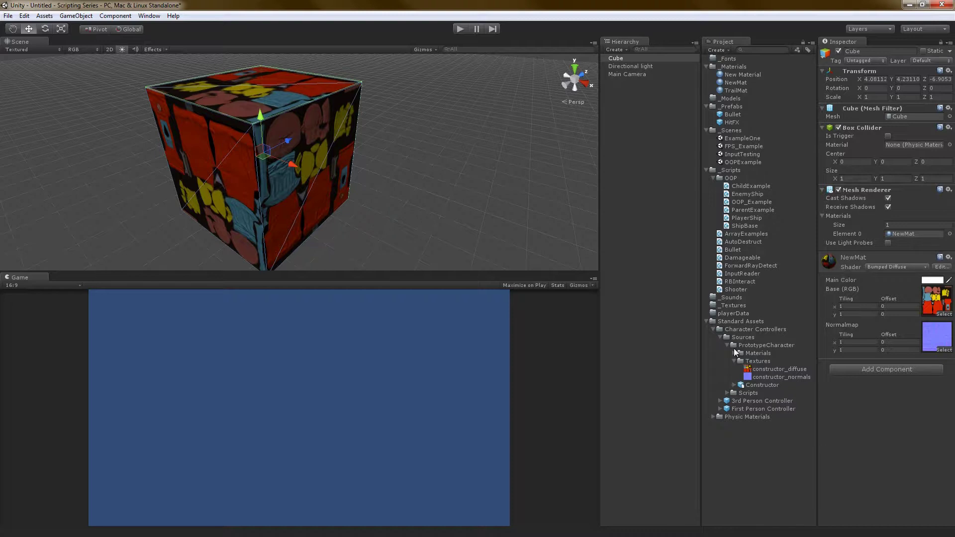
- Change the shader of the cube's NewMat material to Specular
{"action": "left_click", "coordinate": [893, 268]}
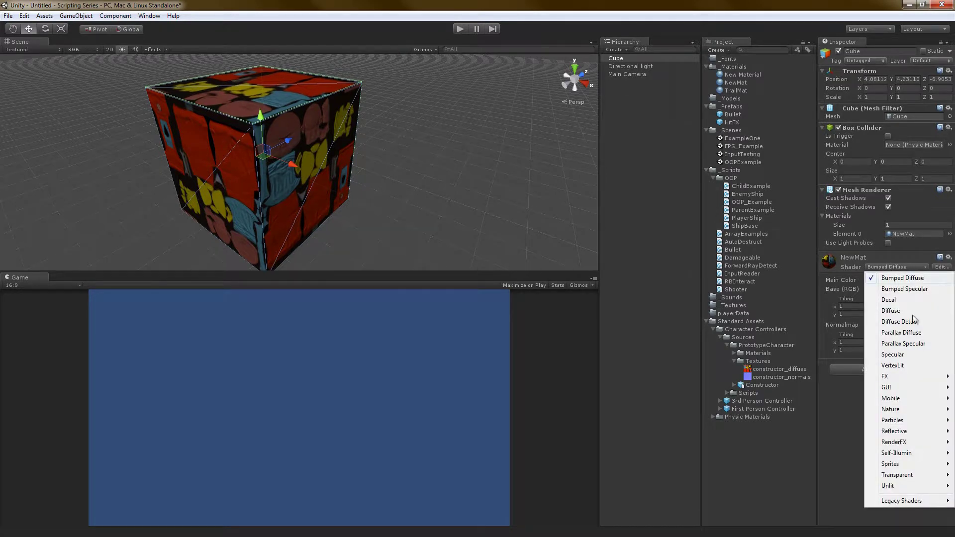
{"action": "left_click", "coordinate": [909, 355]}
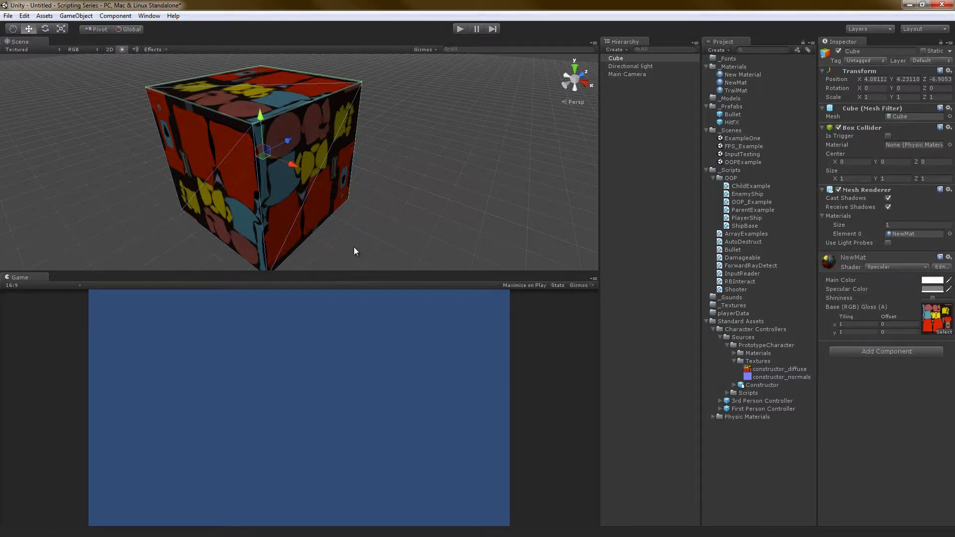
{"action": "left_click_drag", "start_coordinate": [354, 249], "coordinate": [544, 193], "text": "alt"}
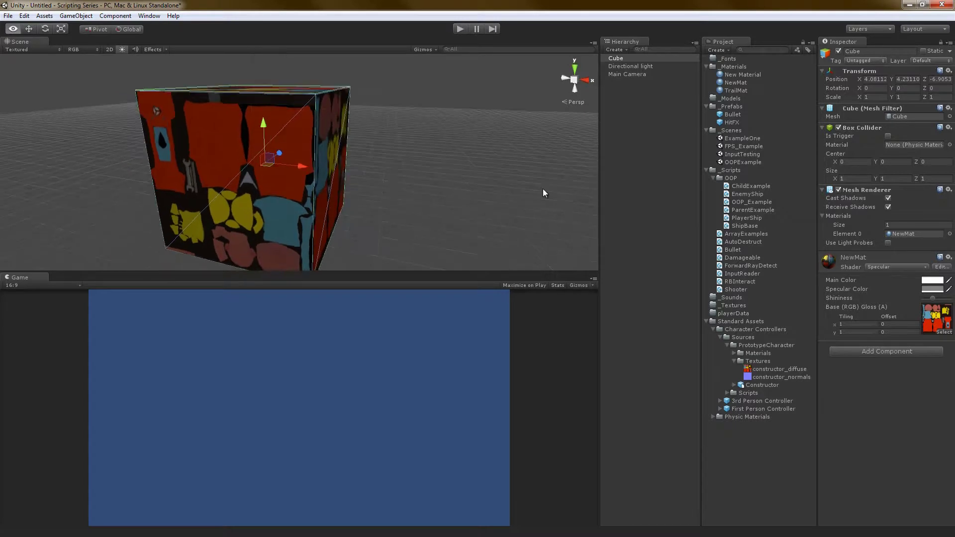
- Lower NewMat's Shininess to the minimum and set its Specular Color to white
{"action": "left_click_drag", "start_coordinate": [949, 298], "coordinate": [925, 297]}
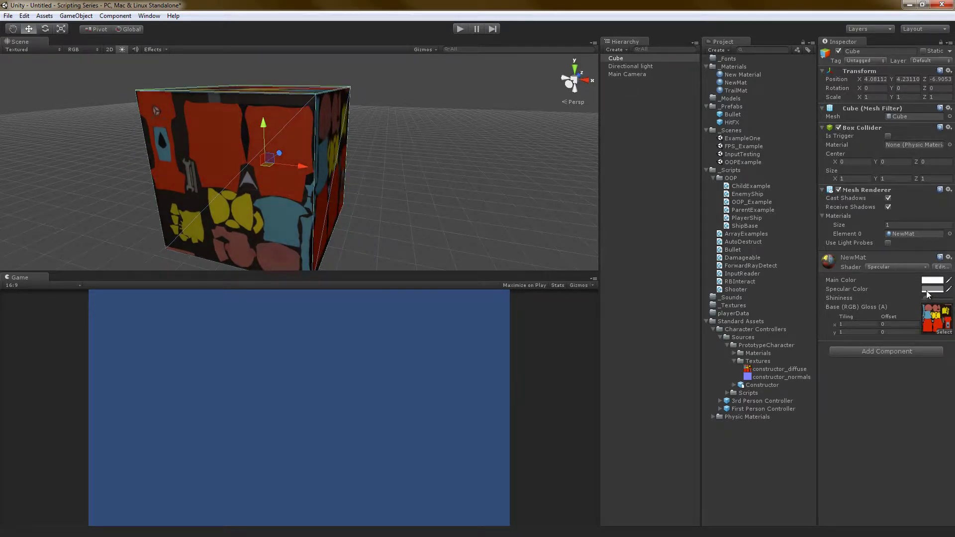
{"action": "left_click", "coordinate": [932, 289]}
{"action": "left_click_drag", "start_coordinate": [552, 347], "coordinate": [581, 347]}
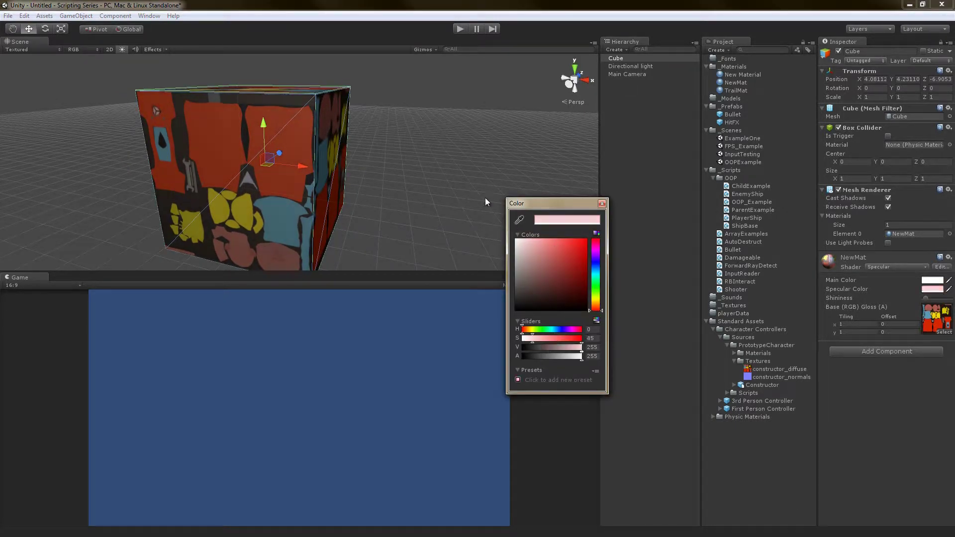
{"action": "left_click", "coordinate": [390, 58]}
{"action": "left_click_drag", "start_coordinate": [390, 57], "coordinate": [185, 69], "text": "alt"}
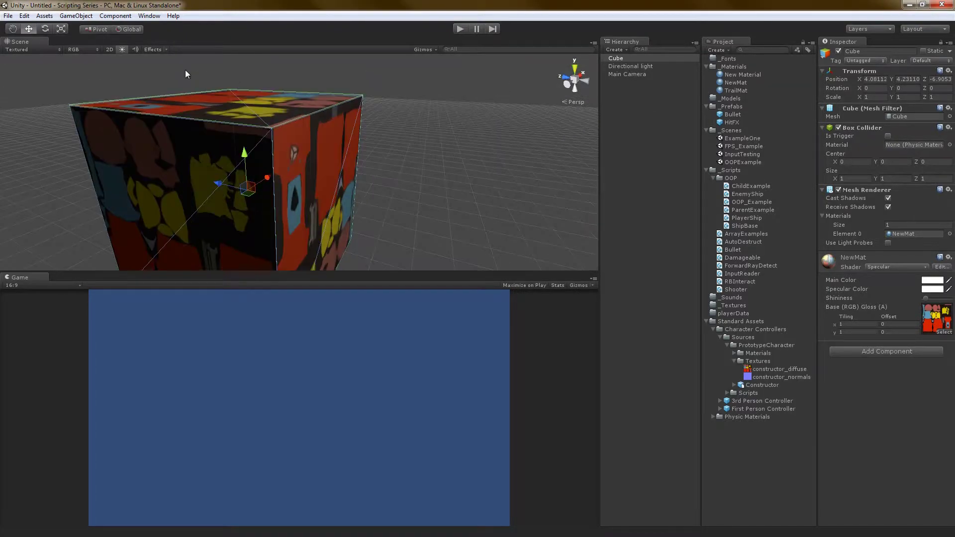
- Enlarge the Scene view and examine the specular highlight on the cube from above
{"action": "left_click", "coordinate": [122, 49]}
{"action": "left_click_drag", "start_coordinate": [285, 130], "coordinate": [295, 178], "text": "alt"}
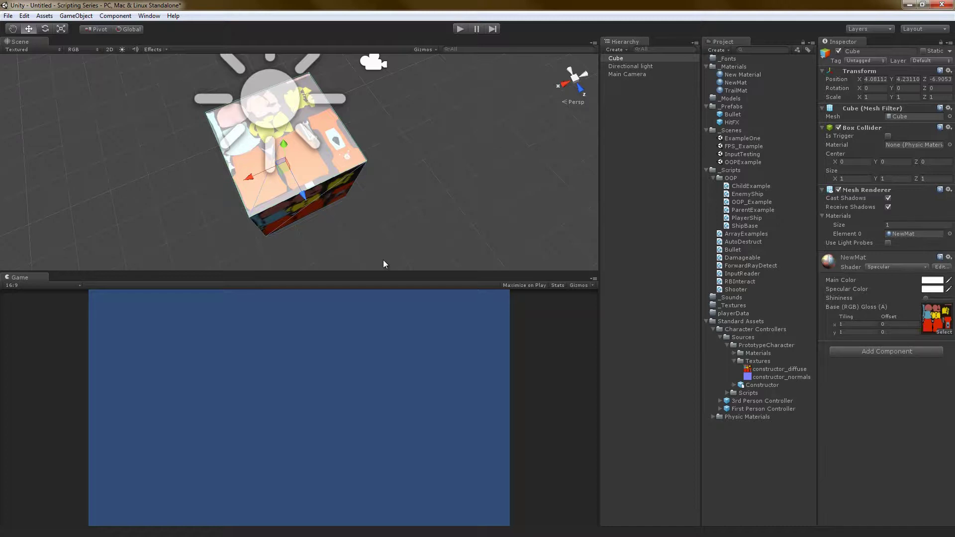
{"action": "left_click_drag", "start_coordinate": [383, 272], "coordinate": [393, 318]}
{"action": "left_click_drag", "start_coordinate": [313, 260], "coordinate": [333, 285], "text": "alt"}
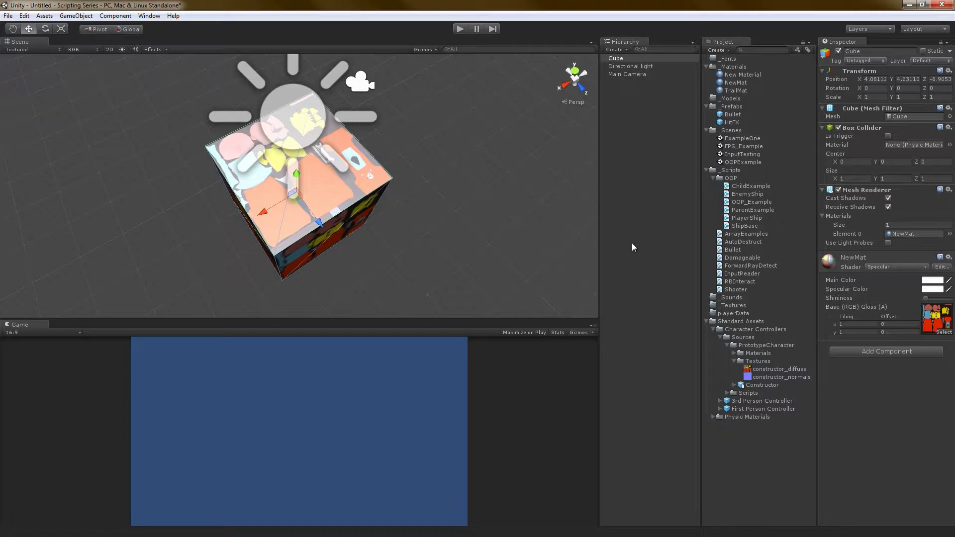
- Change NewMat's shader to Reflective/Bumped Diffuse and inspect the cube from different sides
{"action": "left_click", "coordinate": [886, 267]}
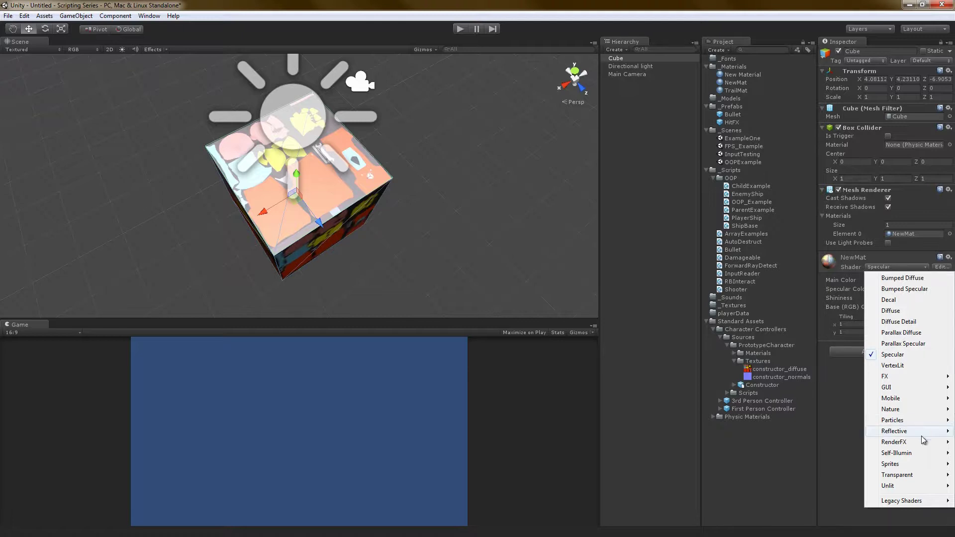
{"action": "mouse_move", "coordinate": [900, 436]}
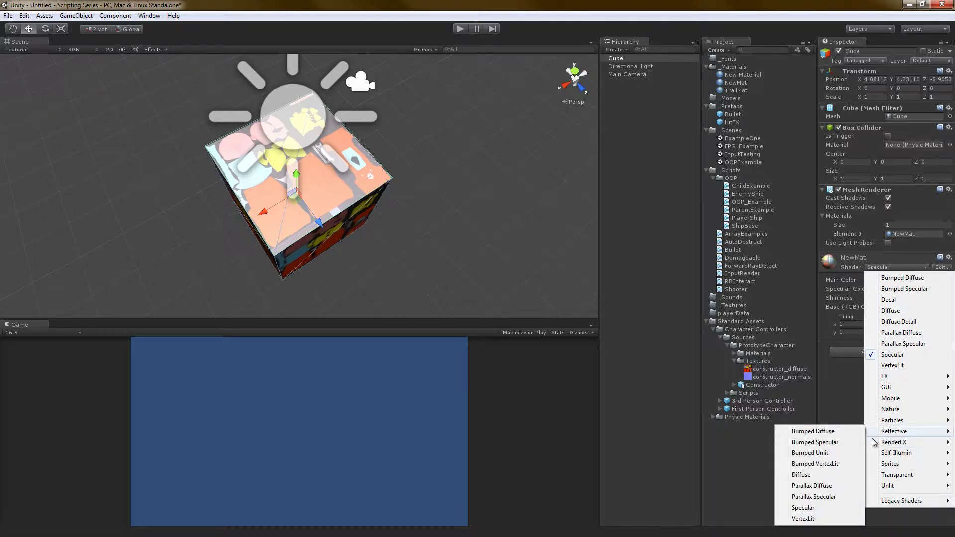
{"action": "left_click", "coordinate": [827, 433]}
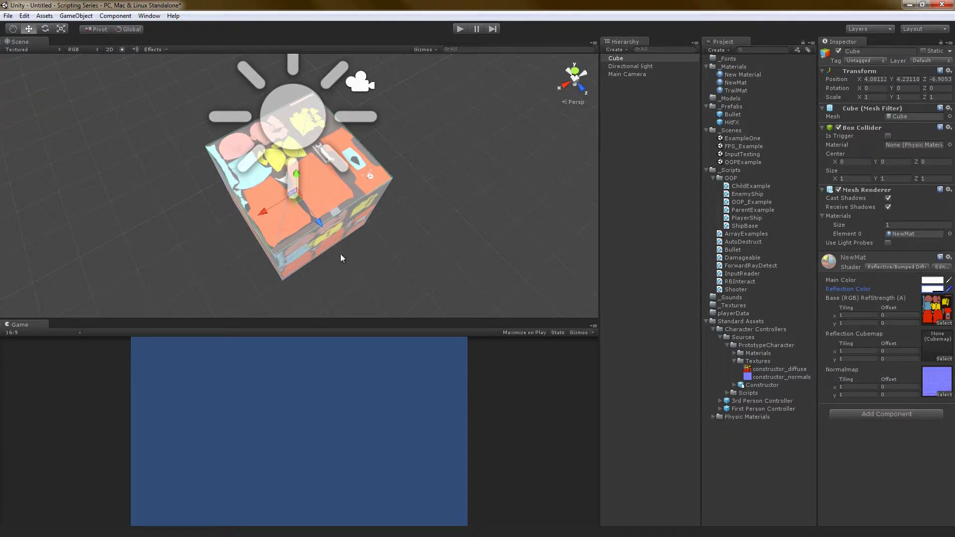
{"action": "left_click_drag", "start_coordinate": [342, 258], "coordinate": [444, 197], "text": "alt"}
{"action": "left_click", "coordinate": [444, 197]}
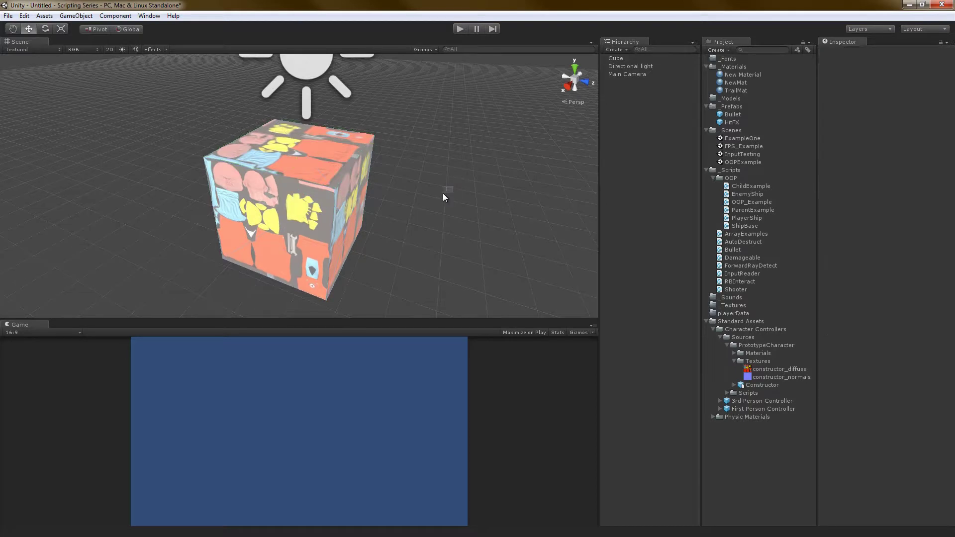
{"action": "left_click", "coordinate": [352, 188]}
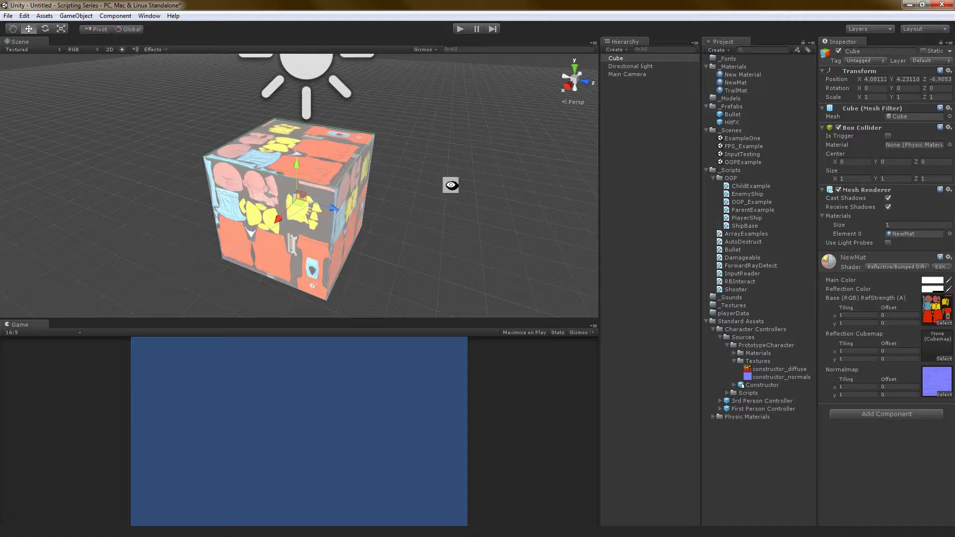
{"action": "left_click_drag", "start_coordinate": [448, 185], "coordinate": [391, 179], "text": "alt"}
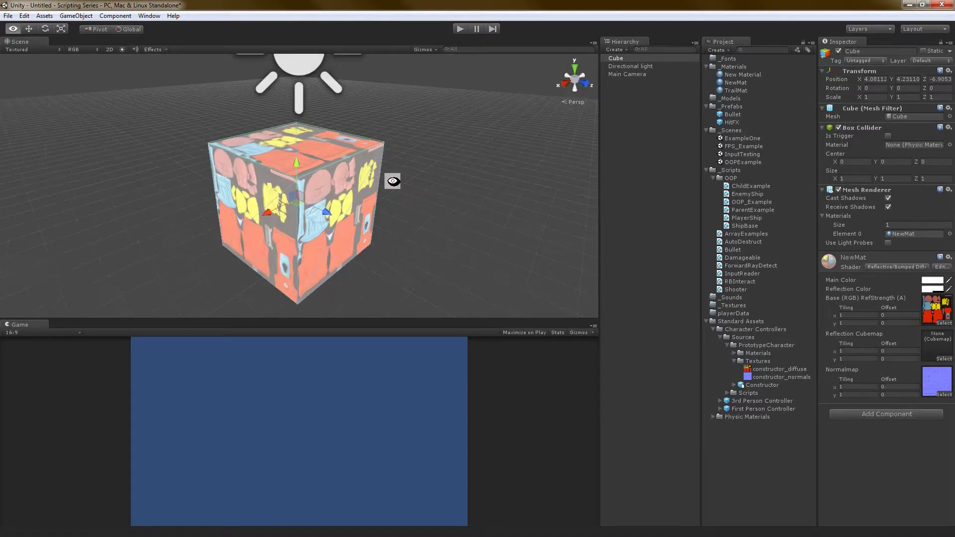
- Change NewMat's shader to Unlit/Texture, then turn on the Scene view lighting to check the cube under it
{"action": "left_click", "coordinate": [643, 154]}
{"action": "left_click", "coordinate": [636, 59]}
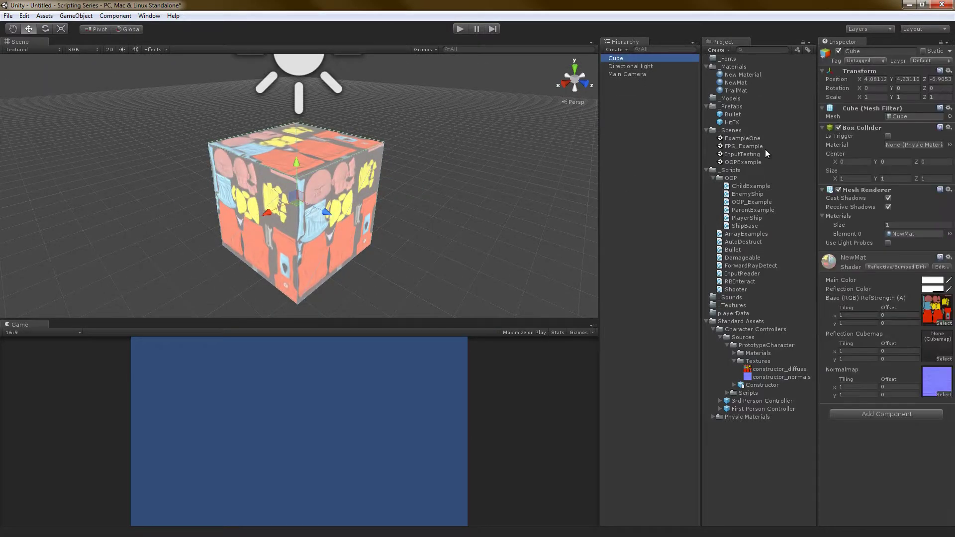
{"action": "left_click", "coordinate": [925, 267]}
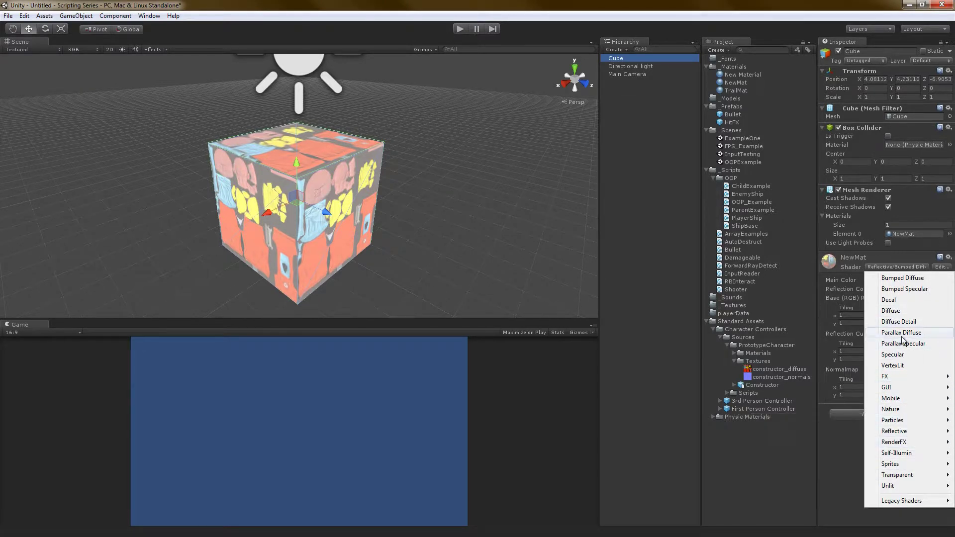
{"action": "mouse_move", "coordinate": [889, 485]}
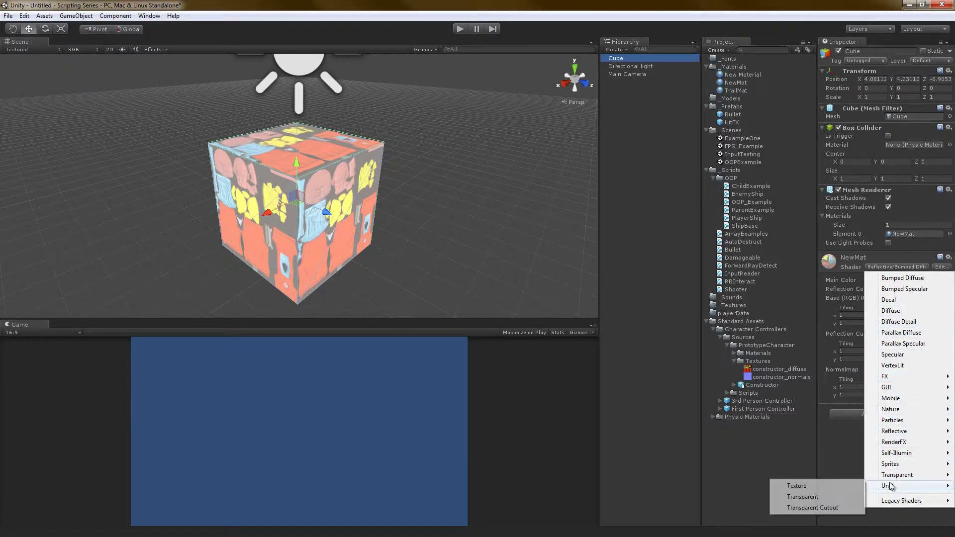
{"action": "left_click", "coordinate": [855, 486]}
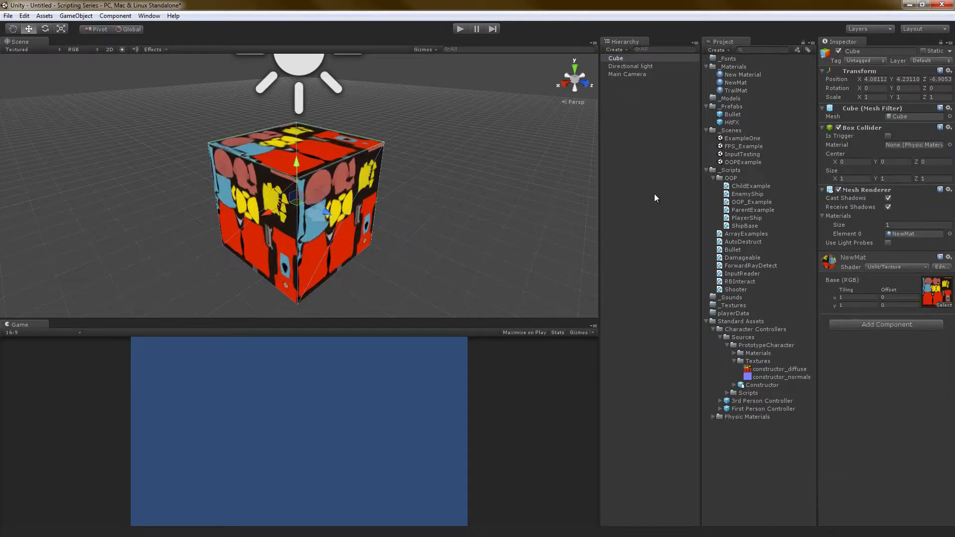
{"action": "left_click_drag", "start_coordinate": [137, 219], "coordinate": [219, 192], "text": "alt"}
{"action": "left_click", "coordinate": [435, 159]}
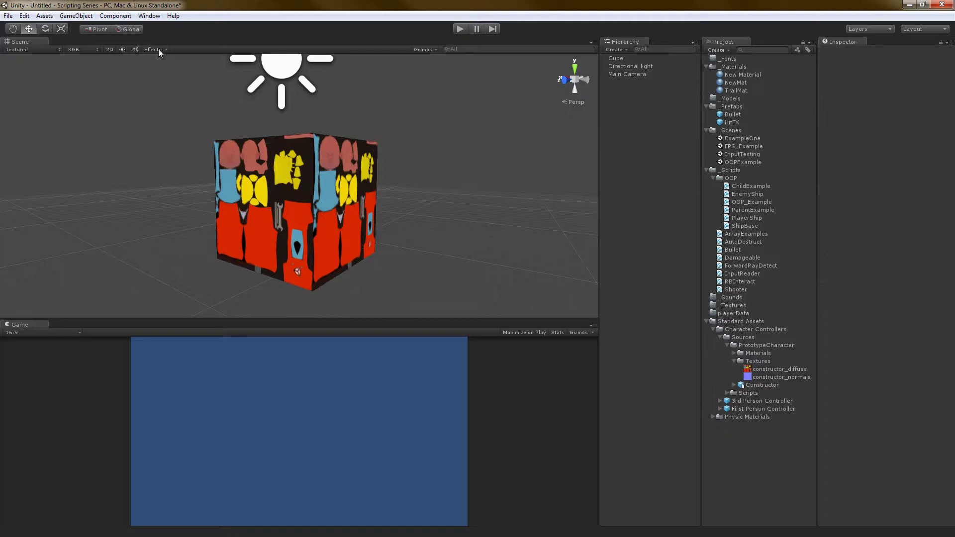
{"action": "left_click", "coordinate": [121, 49]}
{"action": "left_click_drag", "start_coordinate": [159, 117], "coordinate": [348, 201], "text": "alt"}
- Add a second cube to the scene and move it along the Z axis until it stands beside the textured cube
{"action": "left_click", "coordinate": [615, 59]}
{"action": "left_click", "coordinate": [615, 49]}
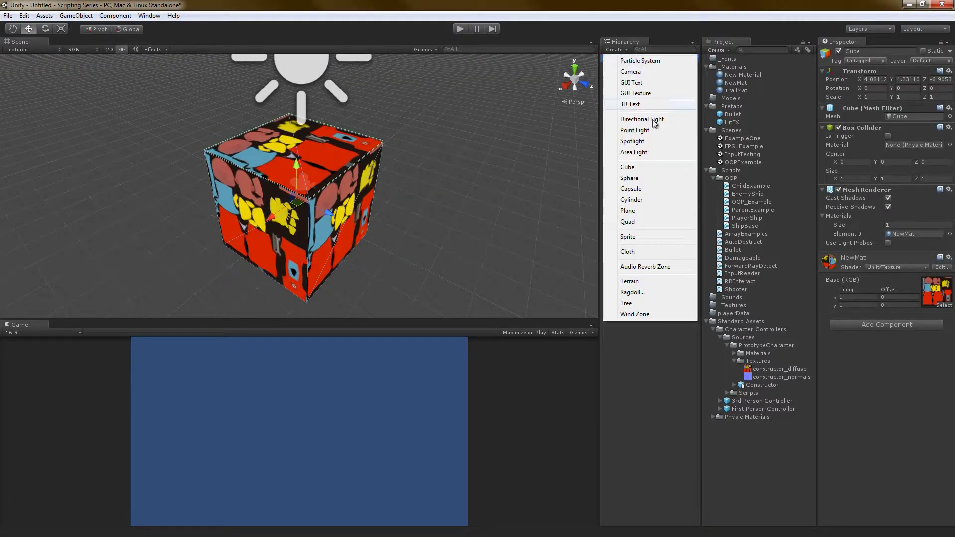
{"action": "left_click", "coordinate": [648, 172]}
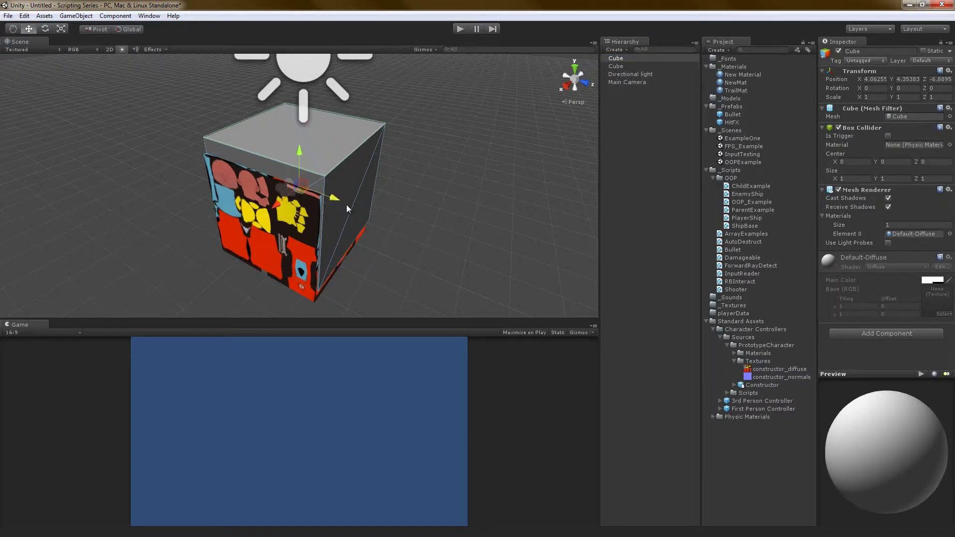
{"action": "left_click_drag", "start_coordinate": [346, 205], "coordinate": [426, 229]}
- Compare the shading of the plain cube and the unlit textured cube from several angles
{"action": "left_click_drag", "start_coordinate": [412, 196], "coordinate": [146, 187], "text": "alt"}
{"action": "left_click", "coordinate": [533, 127]}
{"action": "left_click_drag", "start_coordinate": [533, 126], "coordinate": [365, 278], "text": "alt"}
{"action": "left_click", "coordinate": [293, 84]}
{"action": "left_click", "coordinate": [338, 222]}
{"action": "scroll", "coordinate": [343, 217], "scroll_direction": "up", "scroll_amount": 5}
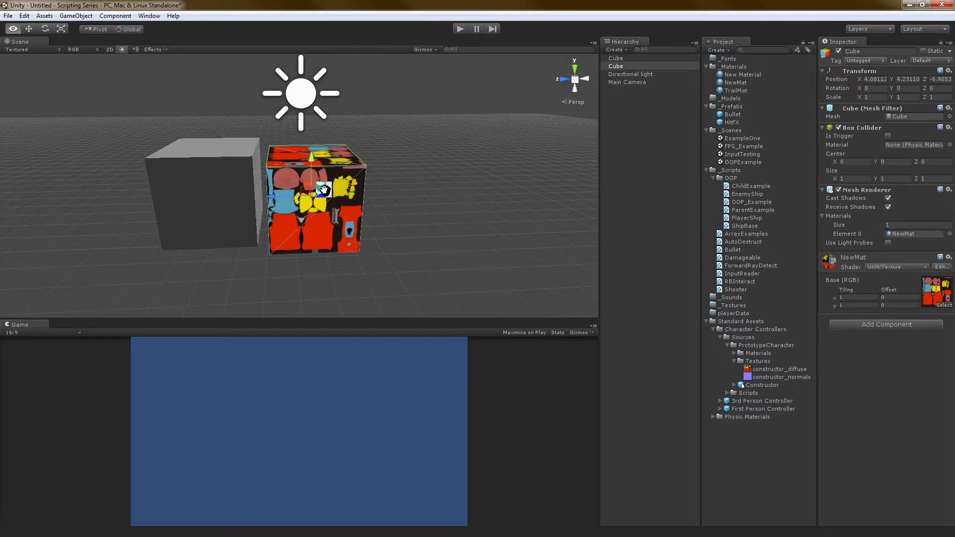
{"action": "left_click_drag", "start_coordinate": [189, 193], "coordinate": [142, 208], "text": "alt"}
- Scale the plain cube down uniformly to about 0.52 on all axes
{"action": "left_click", "coordinate": [202, 197]}
{"action": "key", "text": "r"}
{"action": "key", "text": "ctrl+z"}
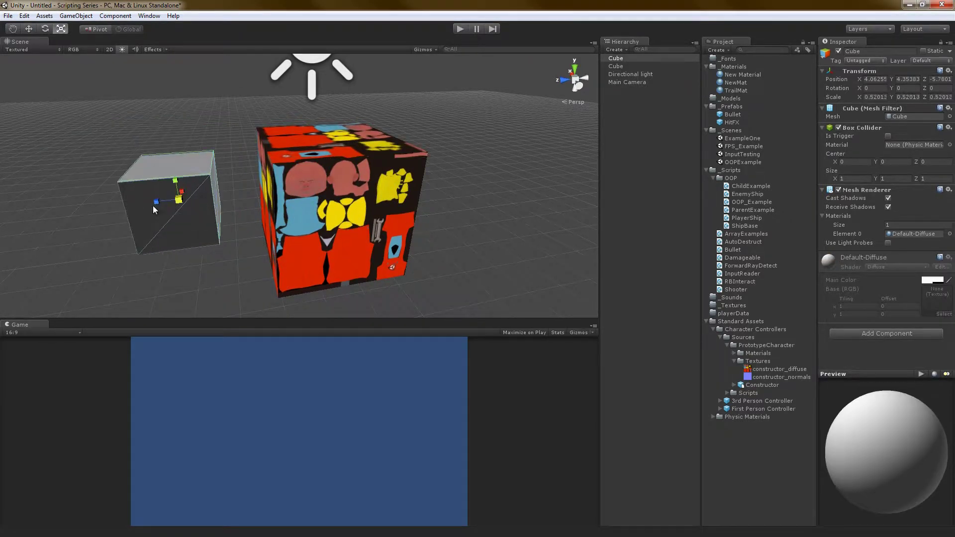
{"action": "key", "text": "w"}
- Change the textured cube's NewMat shader to Transparent/Diffuse and inspect the cube from another side
{"action": "left_click", "coordinate": [337, 202]}
{"action": "left_click_drag", "start_coordinate": [310, 214], "coordinate": [351, 143], "text": "alt"}
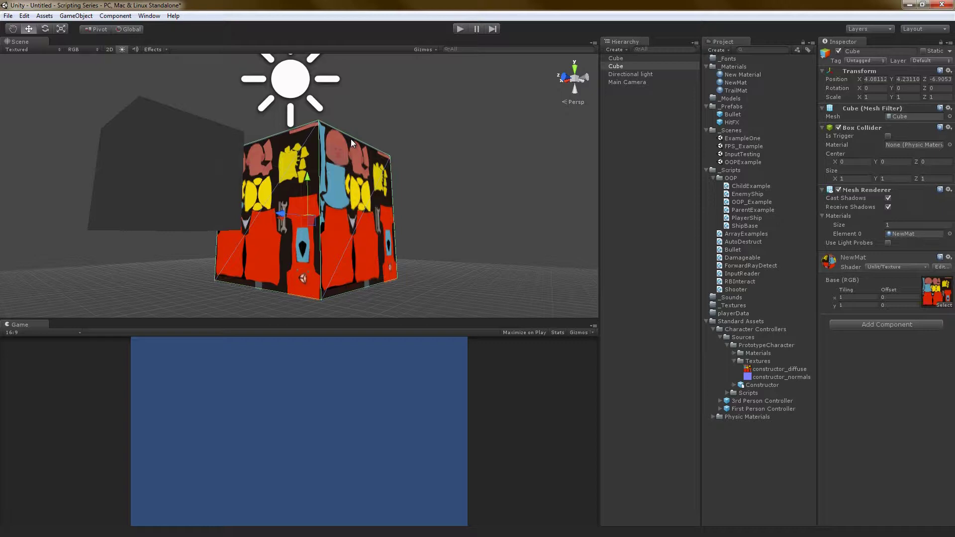
{"action": "left_click", "coordinate": [870, 266]}
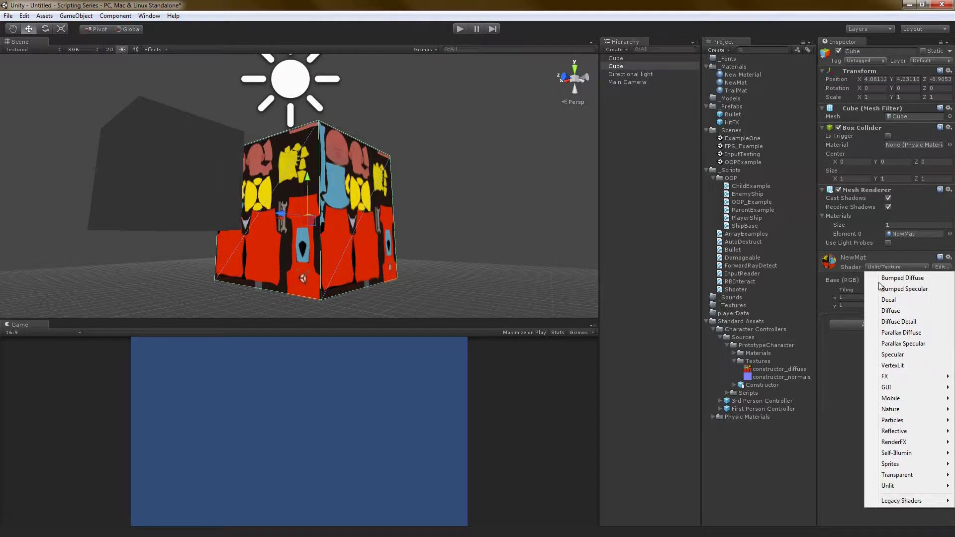
{"action": "mouse_move", "coordinate": [868, 475]}
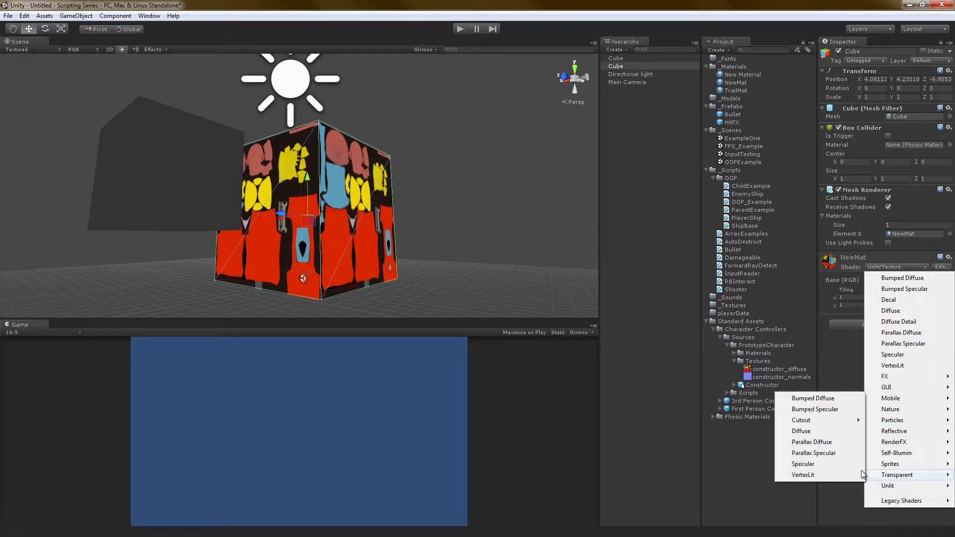
{"action": "left_click", "coordinate": [809, 431]}
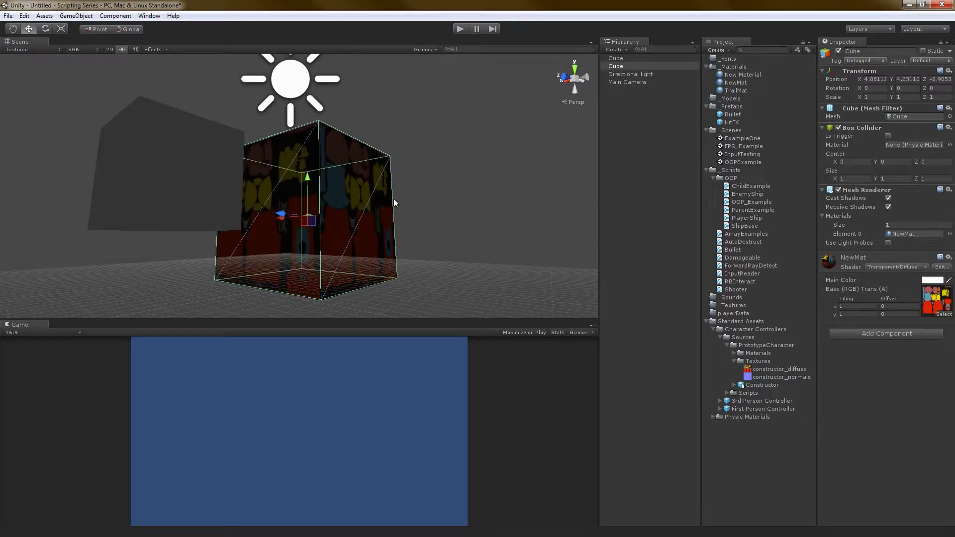
{"action": "left_click_drag", "start_coordinate": [394, 203], "coordinate": [318, 174], "text": "alt"}
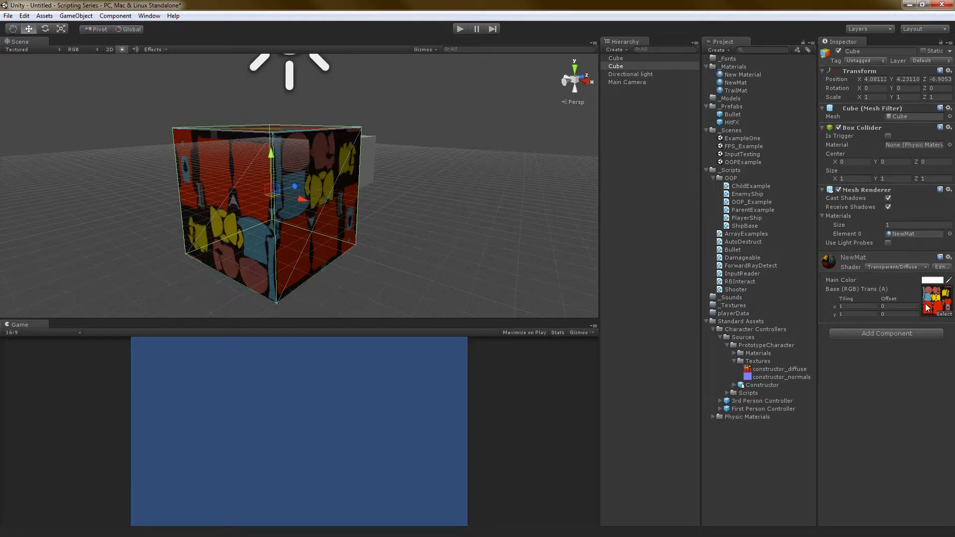
- Assign the Default-Particle texture as NewMat's base texture and examine the cube's transparency from different angles
{"action": "left_click", "coordinate": [941, 315]}
{"action": "left_click", "coordinate": [560, 317]}
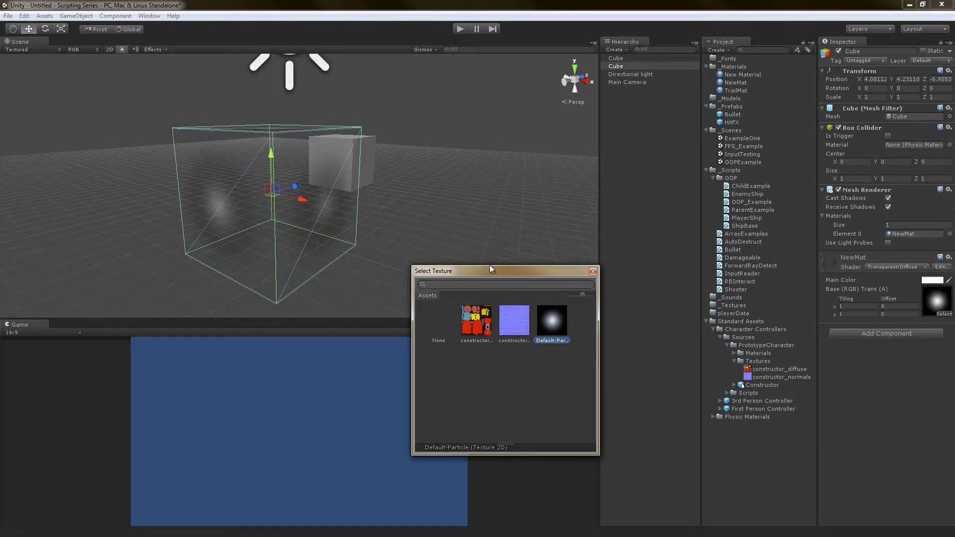
{"action": "left_click", "coordinate": [592, 271]}
{"action": "left_click_drag", "start_coordinate": [481, 237], "coordinate": [441, 172], "text": "alt"}
{"action": "left_click", "coordinate": [479, 219]}
{"action": "left_click", "coordinate": [325, 209]}
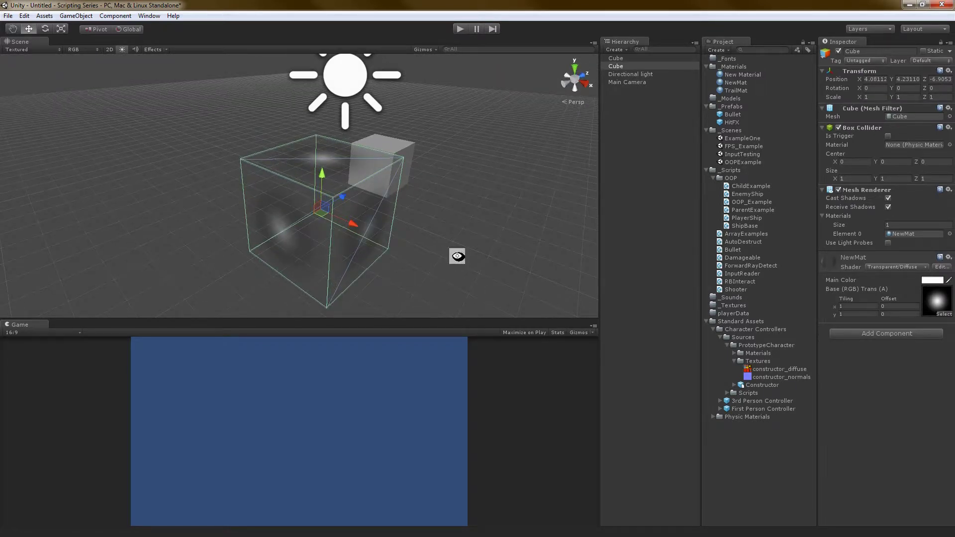
{"action": "left_click_drag", "start_coordinate": [457, 256], "coordinate": [595, 234], "text": "alt"}
- Change NewMat's shader to Transparent/Cutout/Diffuse and raise its alpha cutoff slightly
{"action": "left_click", "coordinate": [920, 267]}
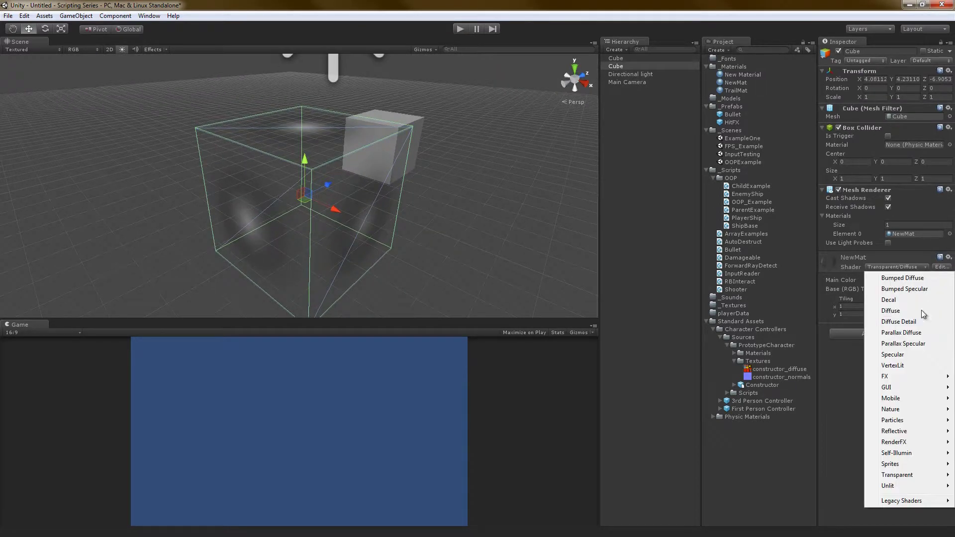
{"action": "mouse_move", "coordinate": [917, 475]}
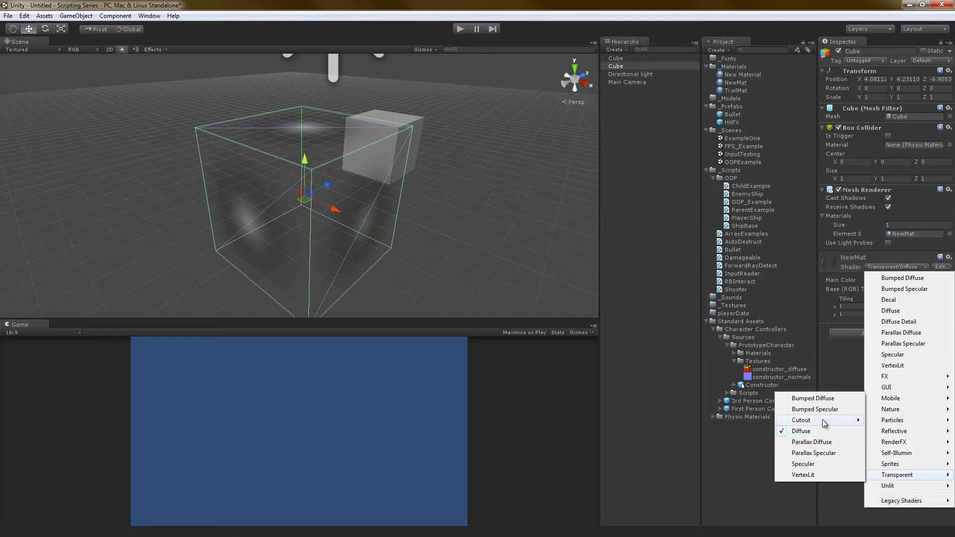
{"action": "mouse_move", "coordinate": [822, 419]}
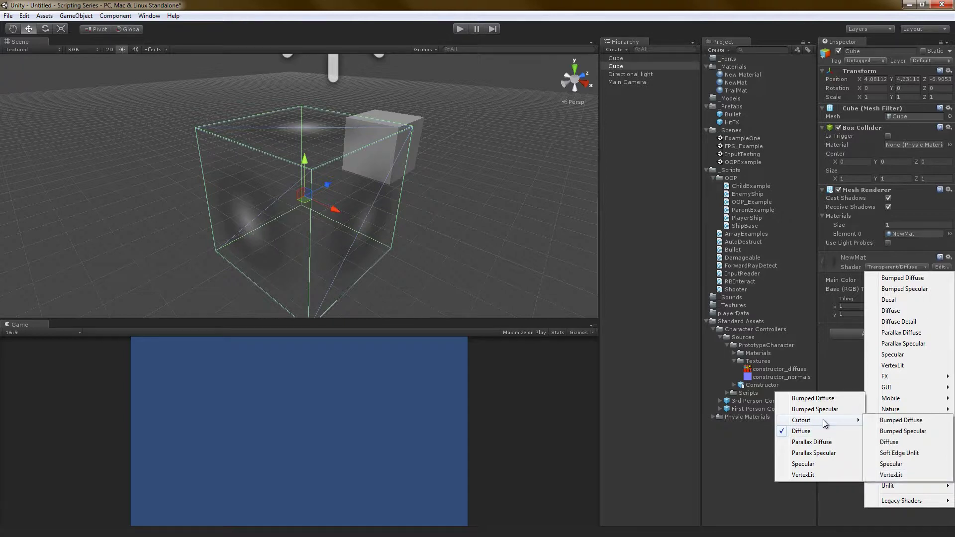
{"action": "left_click", "coordinate": [900, 444]}
{"action": "left_click_drag", "start_coordinate": [565, 236], "coordinate": [458, 208], "text": "alt"}
{"action": "left_click", "coordinate": [430, 279]}
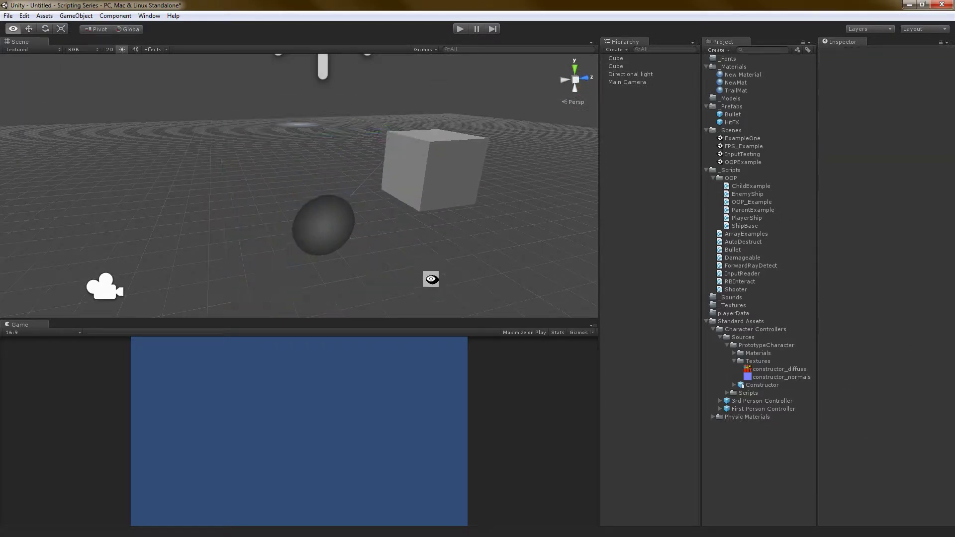
{"action": "left_click_drag", "start_coordinate": [430, 278], "coordinate": [503, 223], "text": "alt"}
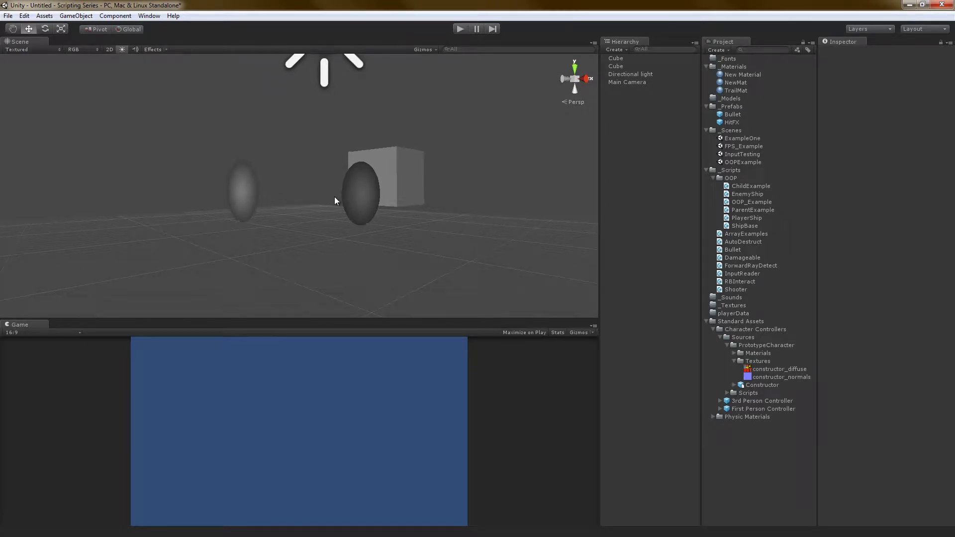
{"action": "left_click", "coordinate": [361, 204]}
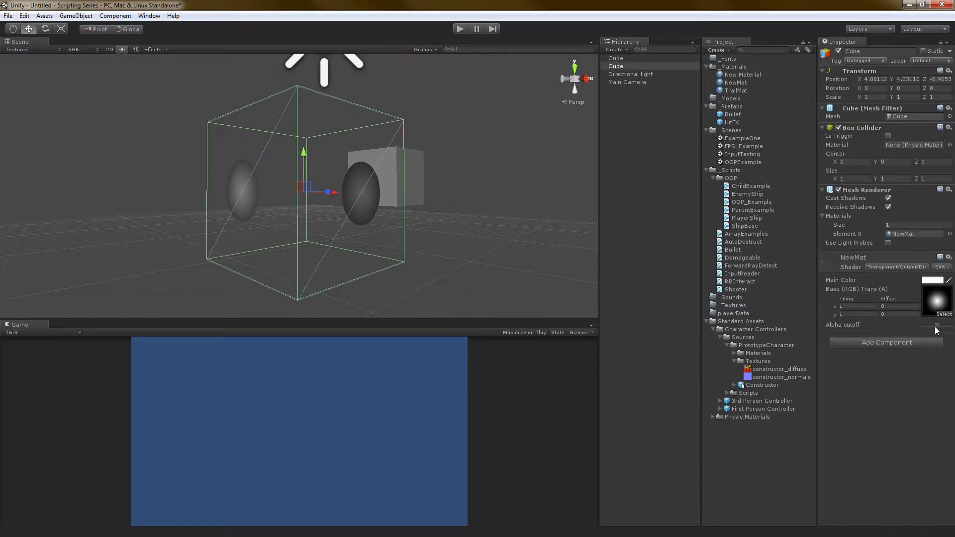
{"action": "mouse_move", "coordinate": [935, 327]}
{"action": "left_mouse_down"}
{"action": "mouse_move", "coordinate": [924, 325]}
{"action": "mouse_move", "coordinate": [937, 325]}
{"action": "left_mouse_up"}
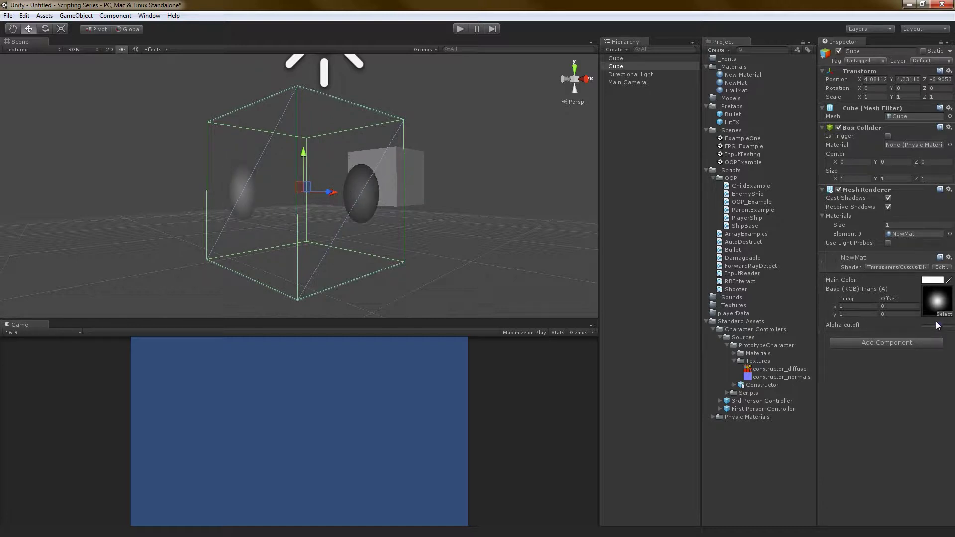
- Set NewMat's Main Color to pure red with an alpha of 232
{"action": "left_click", "coordinate": [924, 281]}
{"action": "left_click_drag", "start_coordinate": [560, 357], "coordinate": [619, 360]}
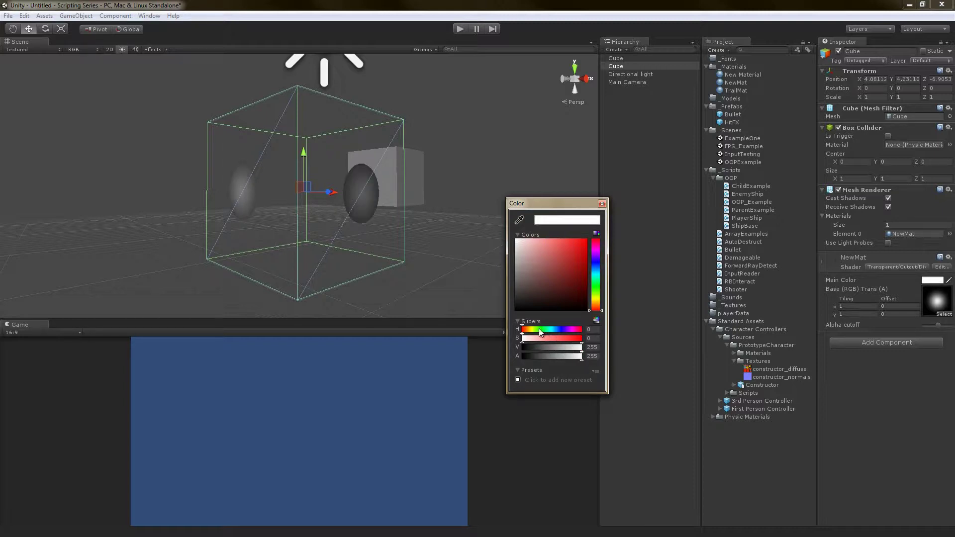
{"action": "left_click_drag", "start_coordinate": [557, 281], "coordinate": [616, 211]}
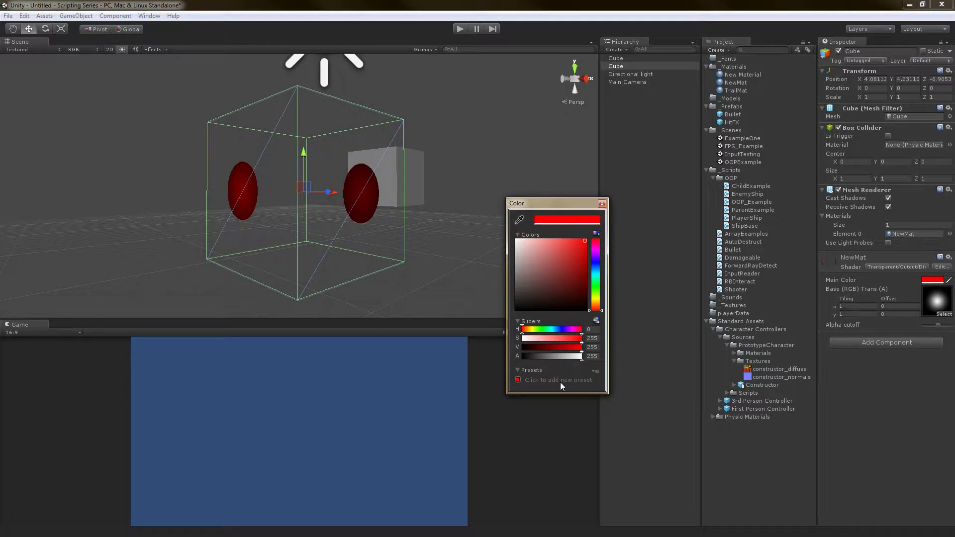
{"action": "left_click_drag", "start_coordinate": [550, 355], "coordinate": [581, 336]}
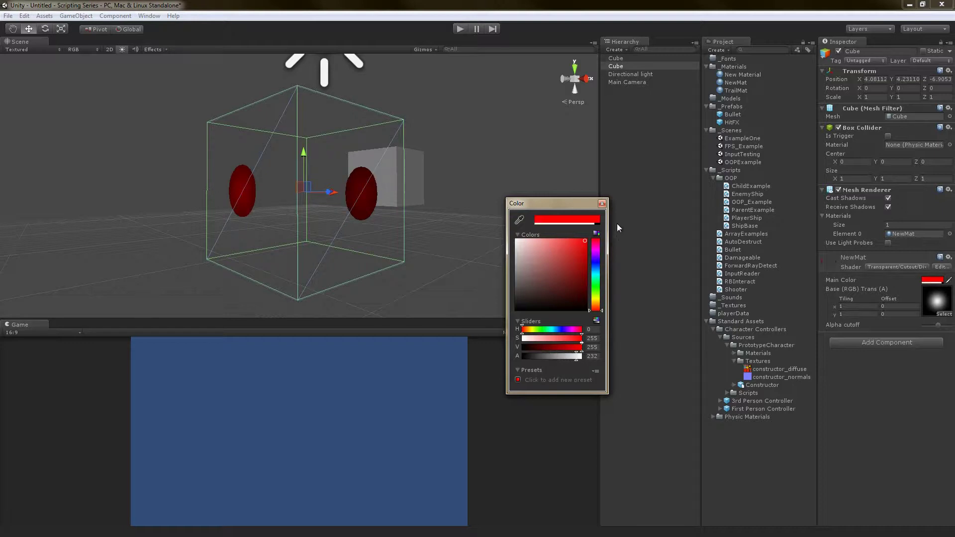
{"action": "left_click", "coordinate": [602, 204]}
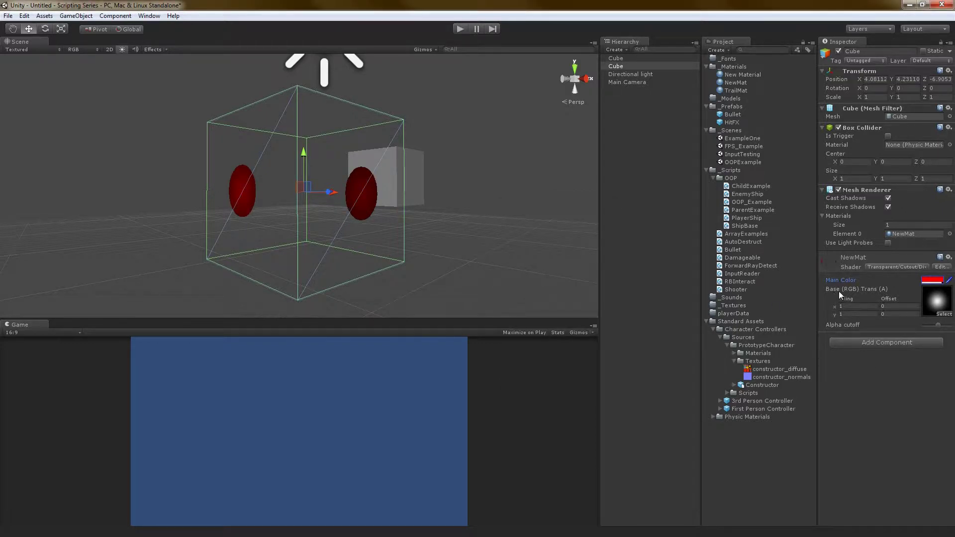
- Switch NewMat's shader from the cutout variant back to Transparent/Diffuse
{"action": "left_click", "coordinate": [895, 267]}
{"action": "mouse_move", "coordinate": [897, 477]}
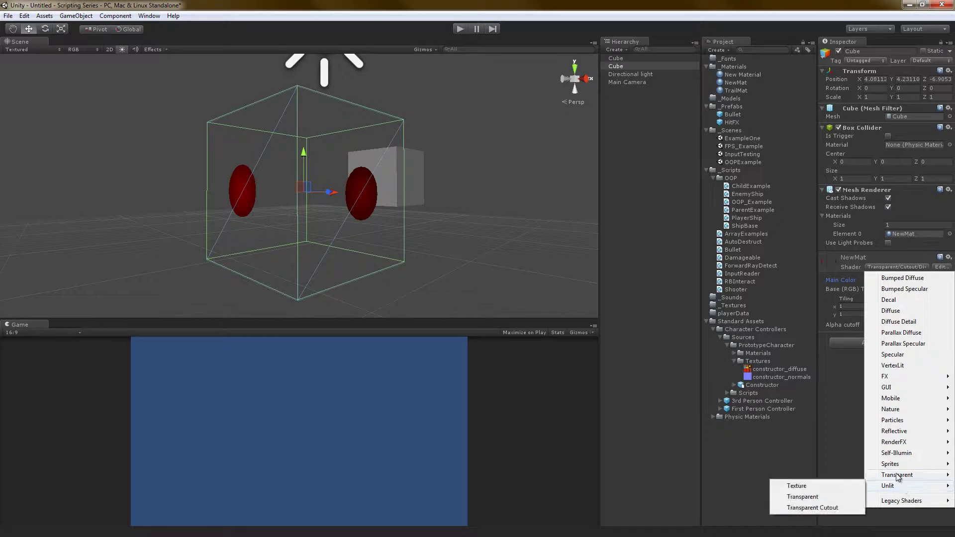
{"action": "left_click", "coordinate": [808, 431]}
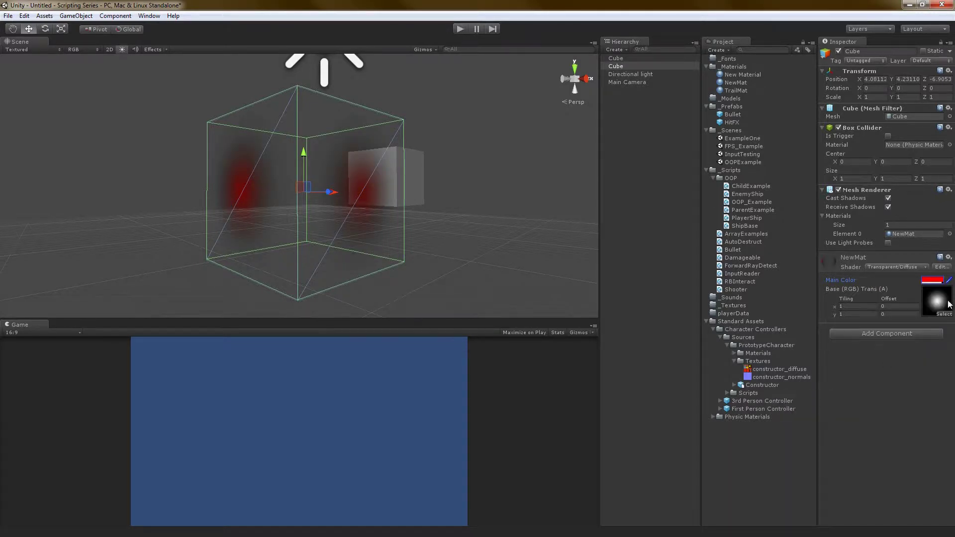
- Raise the alpha of NewMat's red Main Color to 255 and inspect the cube from another angle
{"action": "left_click", "coordinate": [928, 280]}
{"action": "mouse_move", "coordinate": [571, 357]}
{"action": "left_mouse_down"}
{"action": "mouse_move", "coordinate": [536, 356]}
{"action": "mouse_move", "coordinate": [588, 356]}
{"action": "left_mouse_up"}
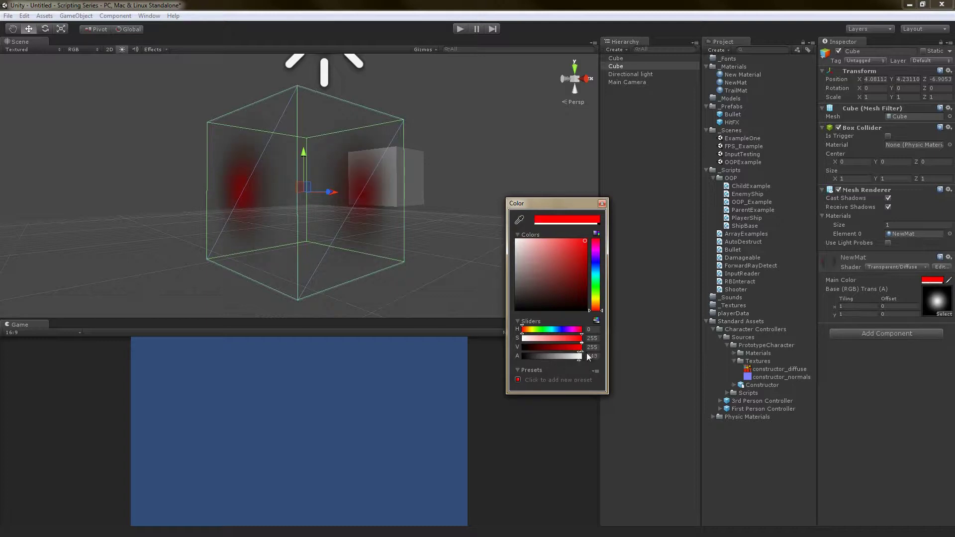
{"action": "left_click", "coordinate": [652, 244]}
{"action": "left_click_drag", "start_coordinate": [498, 234], "coordinate": [344, 251], "text": "alt"}
{"action": "left_click", "coordinate": [467, 247]}
{"action": "left_click", "coordinate": [344, 251]}
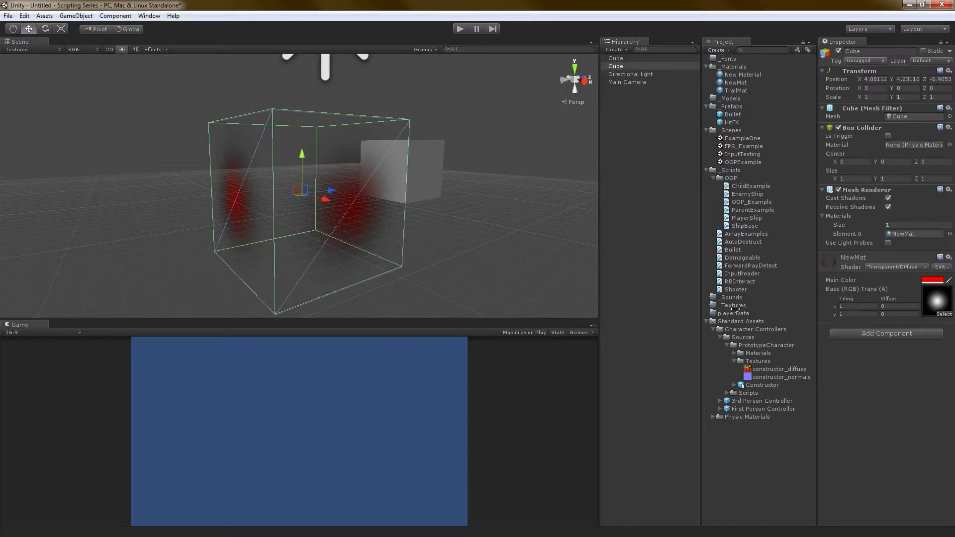
- Set NewMat's Main Color to white and look at the transparent cube from a different side
{"action": "left_click", "coordinate": [933, 280]}
{"action": "left_click_drag", "start_coordinate": [556, 268], "coordinate": [490, 224]}
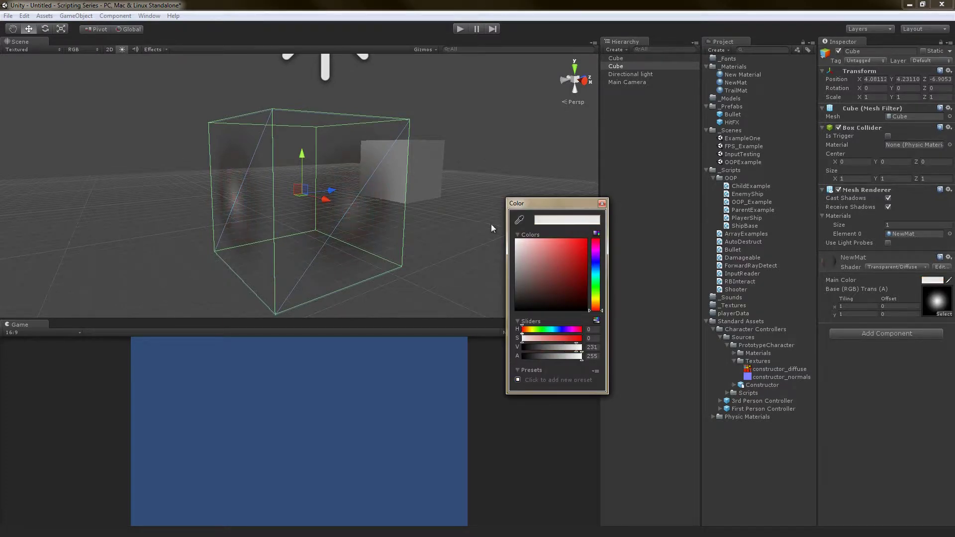
{"action": "left_click", "coordinate": [602, 204]}
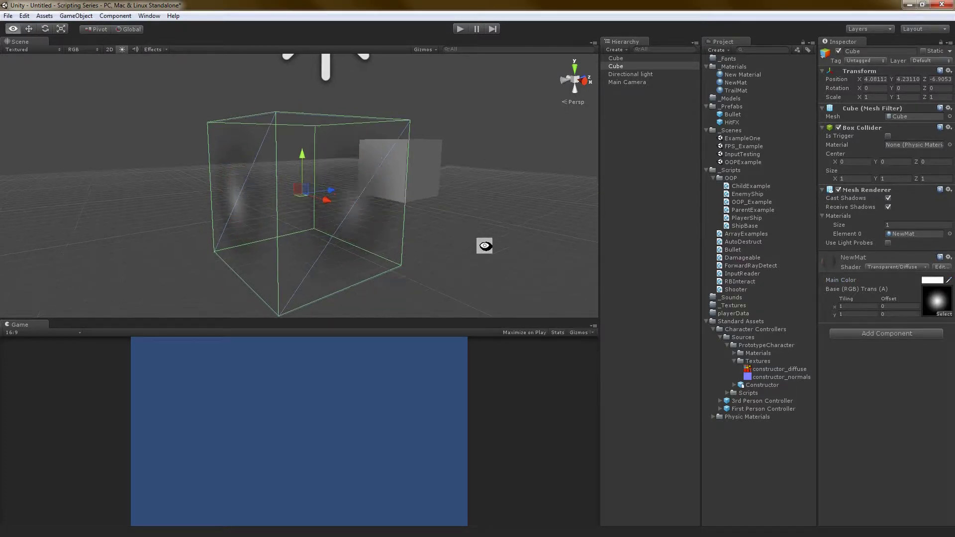
{"action": "left_click", "coordinate": [509, 256]}
{"action": "left_click", "coordinate": [375, 243]}
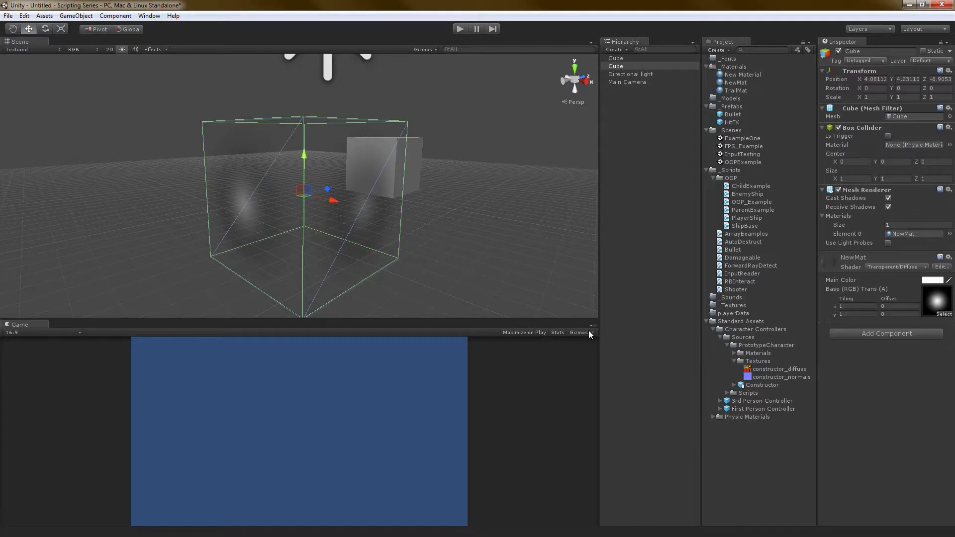
- Review the available shader categories for NewMat, including Transparent and Particles, and switch its shader to the standard Diffuse
{"action": "left_click", "coordinate": [893, 267]}
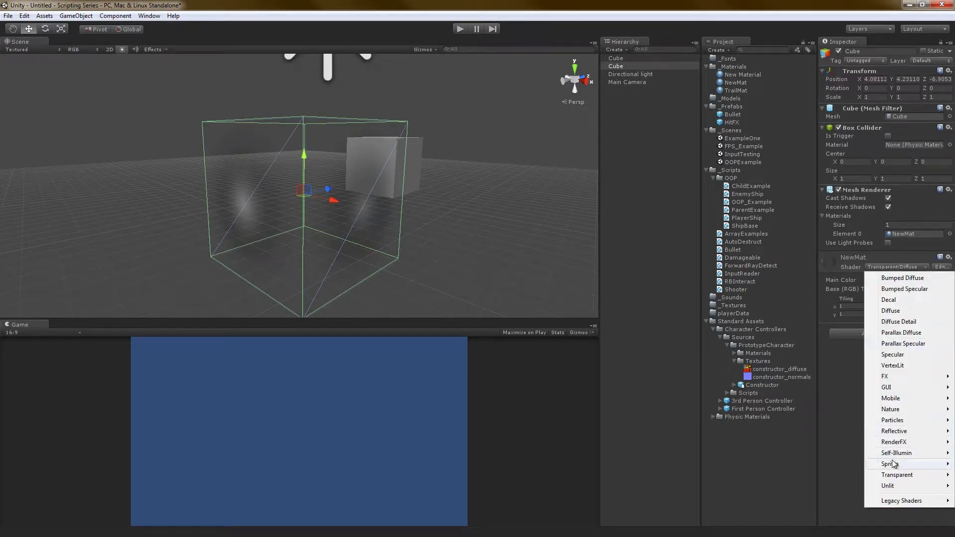
{"action": "mouse_move", "coordinate": [897, 476]}
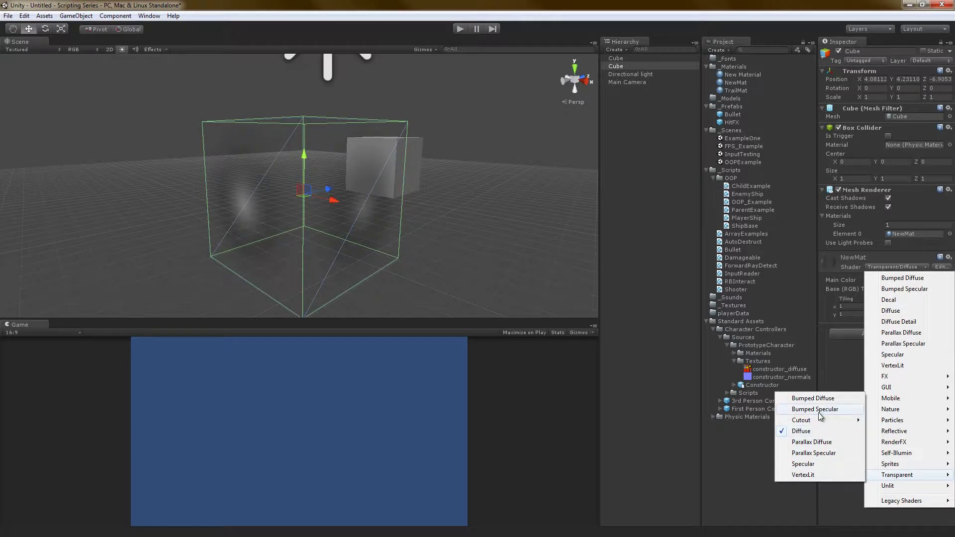
{"action": "mouse_move", "coordinate": [812, 425]}
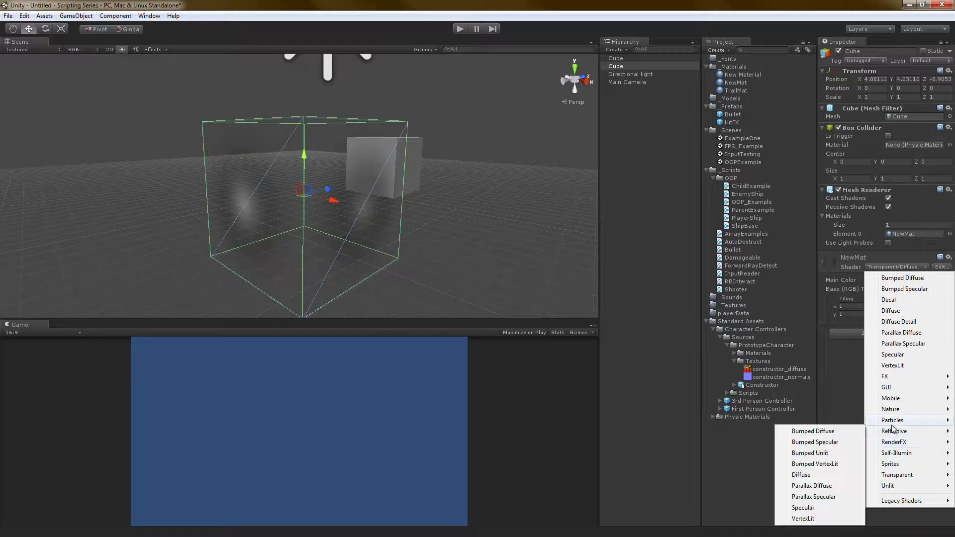
{"action": "mouse_move", "coordinate": [892, 421]}
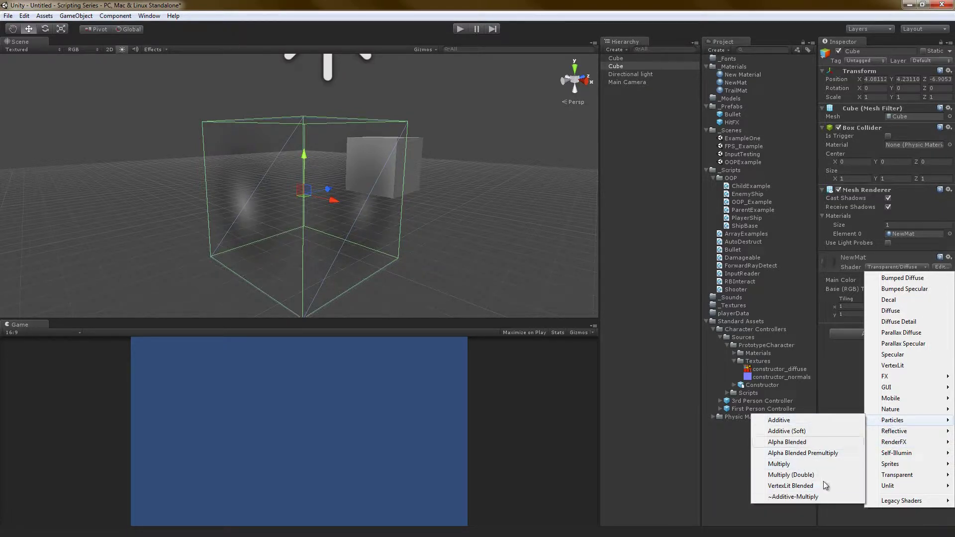
{"action": "mouse_move", "coordinate": [887, 377]}
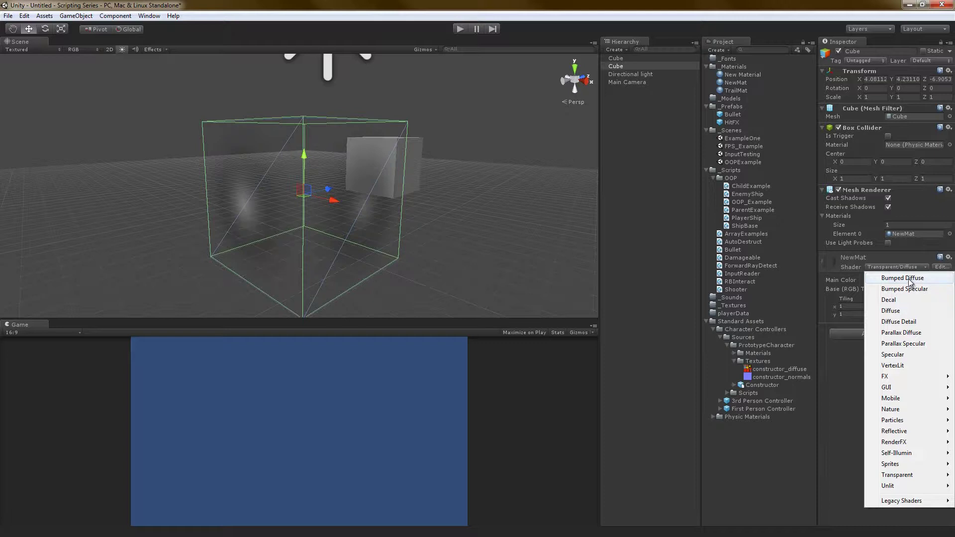
{"action": "left_click", "coordinate": [890, 311]}
{"action": "left_click", "coordinate": [943, 315]}
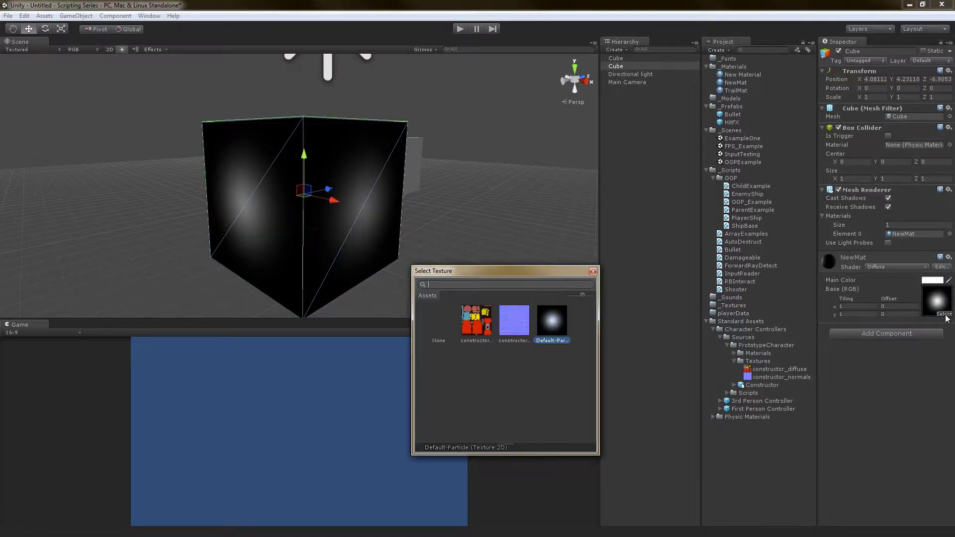
{"action": "left_click", "coordinate": [593, 271]}
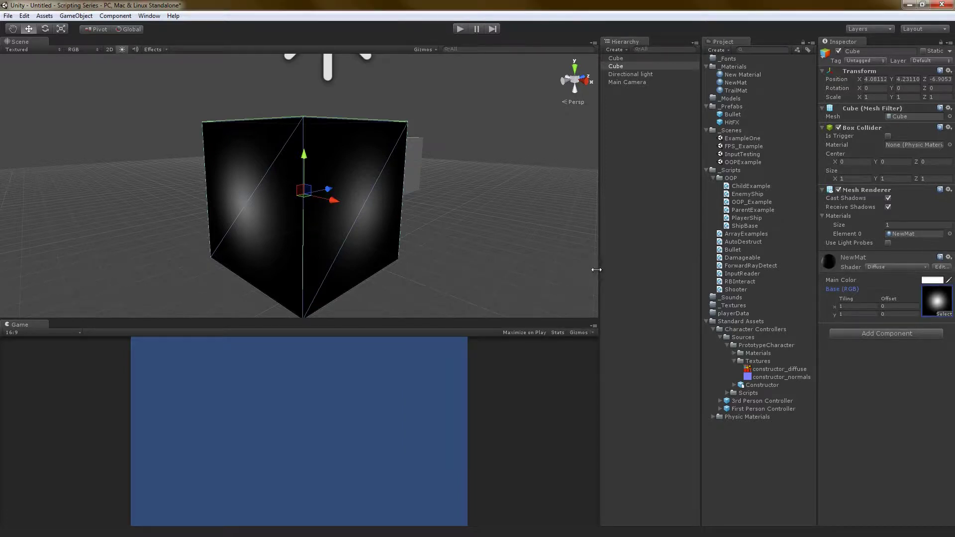
{"action": "scroll", "coordinate": [392, 183], "scroll_direction": "down", "scroll_amount": 5}
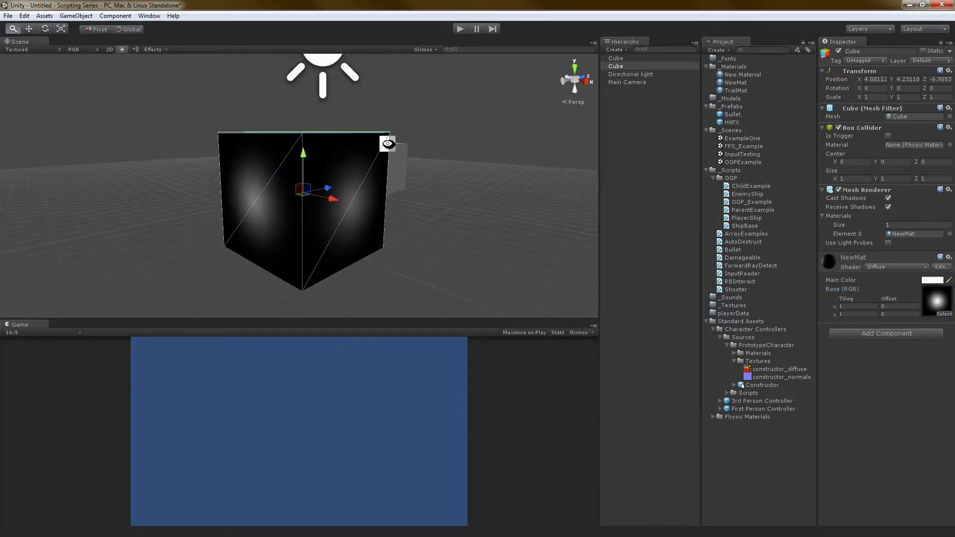
- Open the compiled code of NewMat's Diffuse shader in MonoDevelop and fit the wider code window beside the cube
{"action": "left_click", "coordinate": [944, 267]}
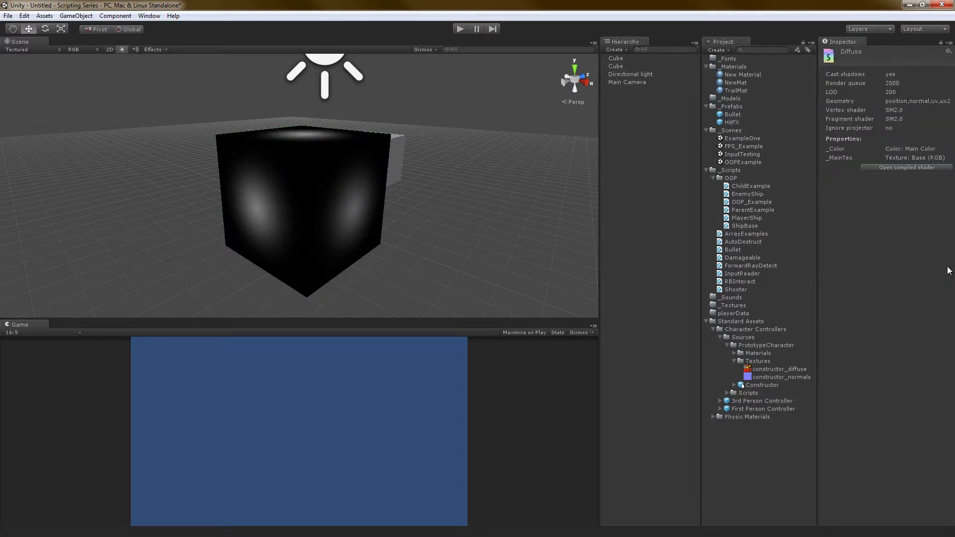
{"action": "left_click", "coordinate": [894, 168]}
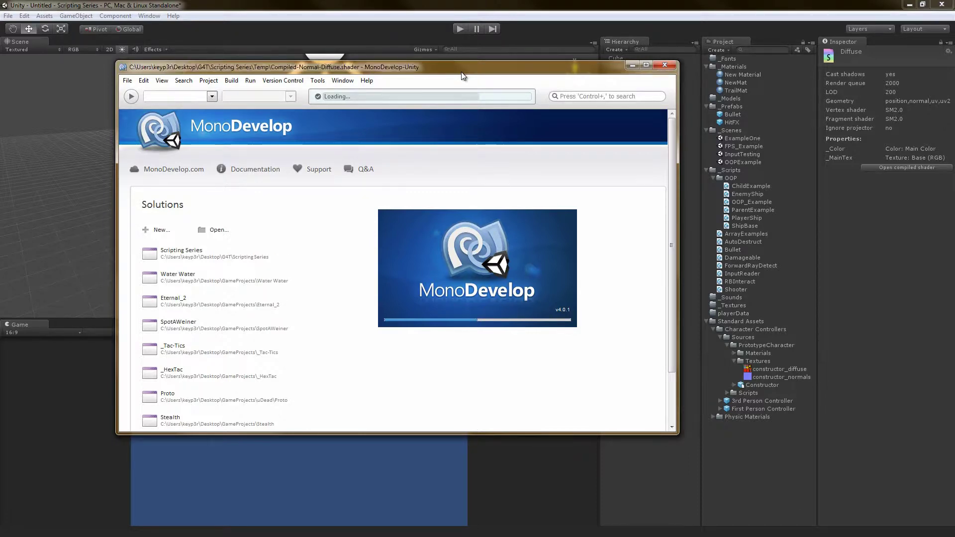
{"action": "left_click_drag", "start_coordinate": [463, 76], "coordinate": [952, 209]}
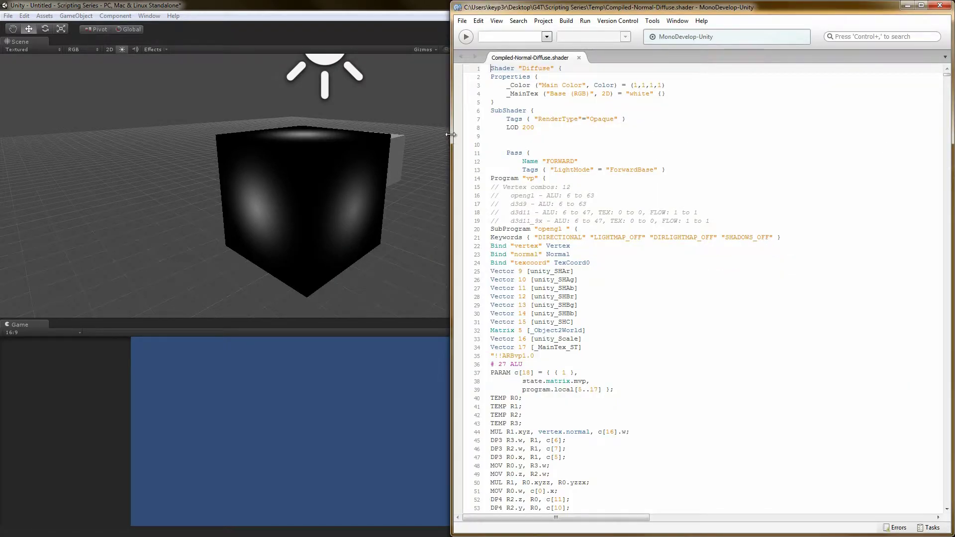
{"action": "left_click_drag", "start_coordinate": [448, 133], "coordinate": [376, 134]}
- Examine the start of Compiled-Normal-Diffuse.shader, highlighting a Vector, a Bind and a Normal keyword and the lines in the Properties block
{"action": "scroll", "coordinate": [499, 250], "scroll_direction": "down", "scroll_amount": 5}
{"action": "scroll", "coordinate": [500, 250], "scroll_direction": "up", "scroll_amount": 5}
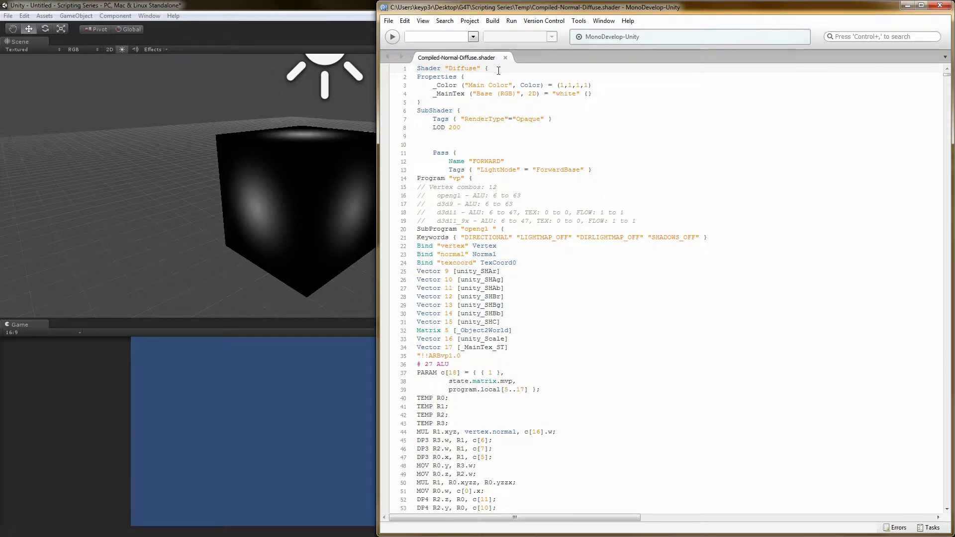
{"action": "scroll", "coordinate": [504, 173], "scroll_direction": "down", "scroll_amount": 3}
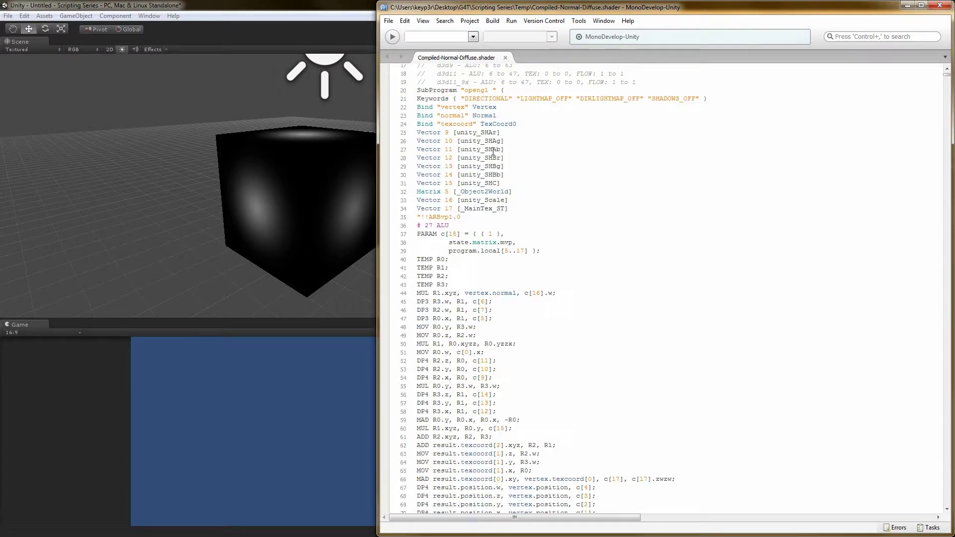
{"action": "scroll", "coordinate": [498, 199], "scroll_direction": "up", "scroll_amount": 3}
{"action": "left_click", "coordinate": [432, 271]}
{"action": "double_click", "coordinate": [432, 271]}
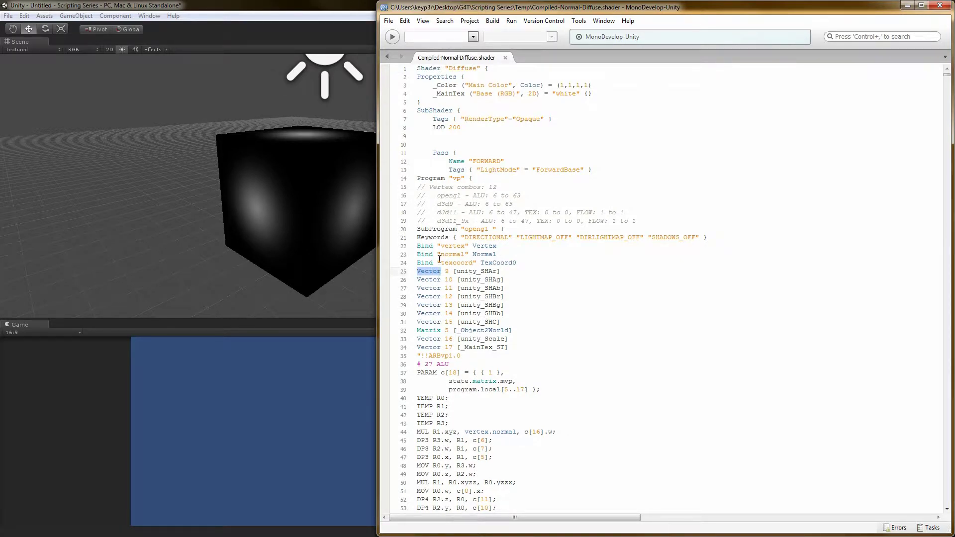
{"action": "double_click", "coordinate": [419, 245]}
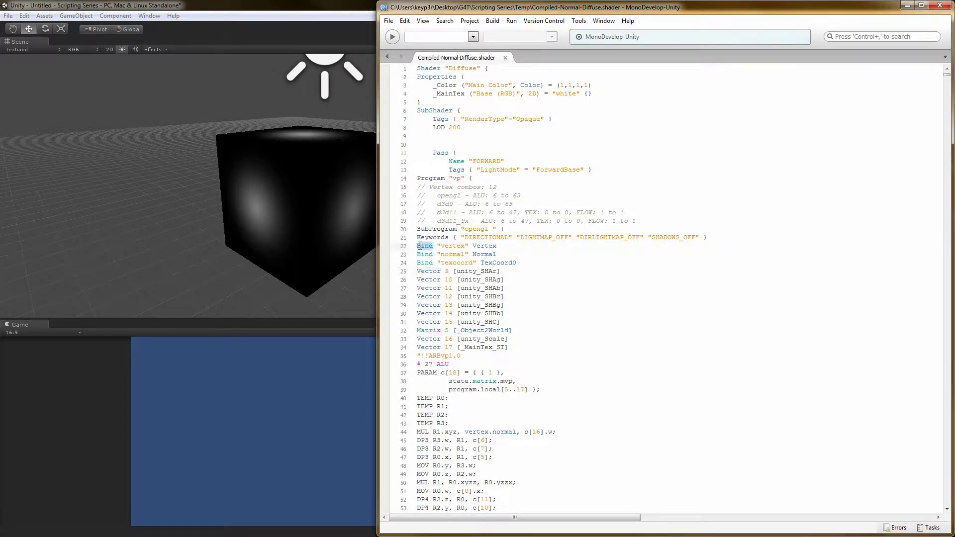
{"action": "double_click", "coordinate": [482, 254]}
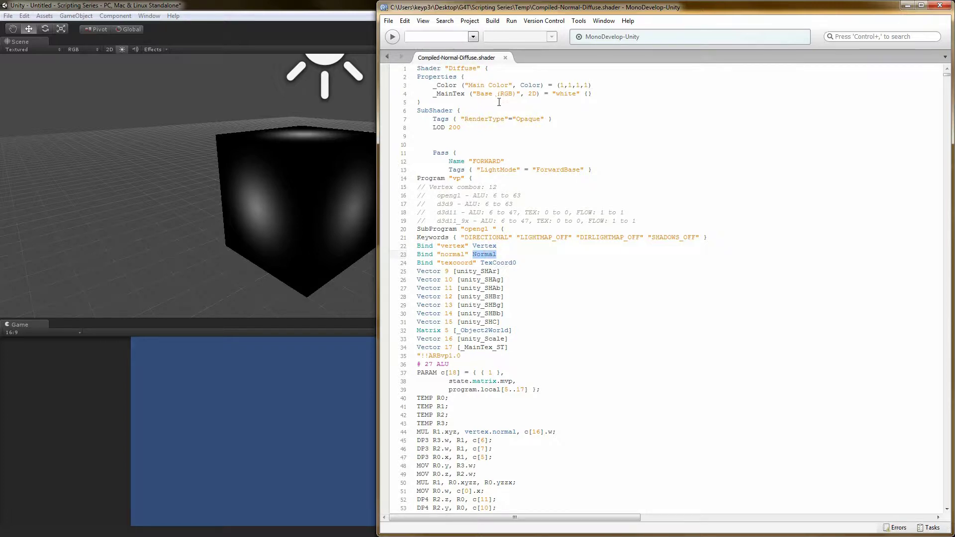
{"action": "left_click_drag", "start_coordinate": [431, 85], "coordinate": [579, 99]}
- Select the cube in the Unity scene and bring the MonoDevelop code window back alongside its material settings
{"action": "left_click_drag", "start_coordinate": [592, 7], "coordinate": [294, 154]}
{"action": "left_click", "coordinate": [324, 136]}
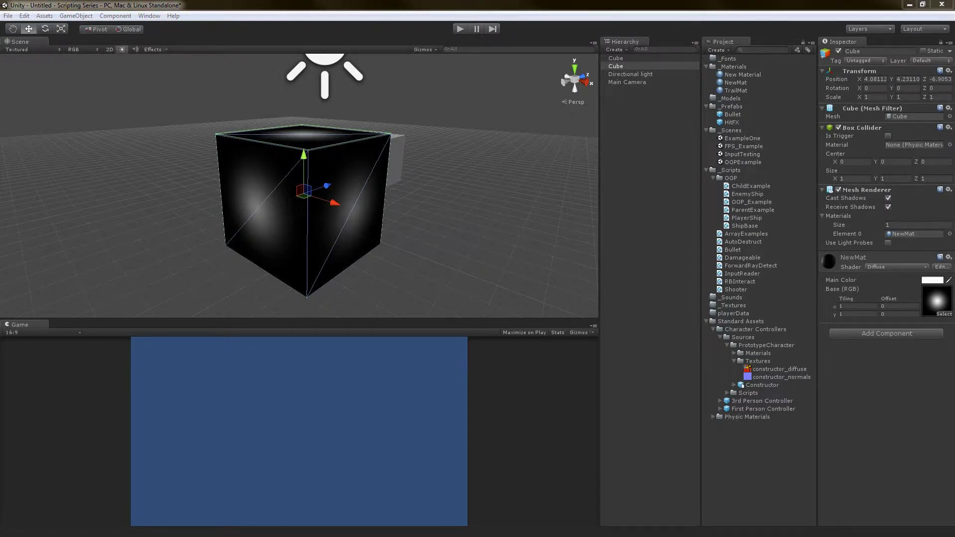
{"action": "key", "text": "alt+Tab"}
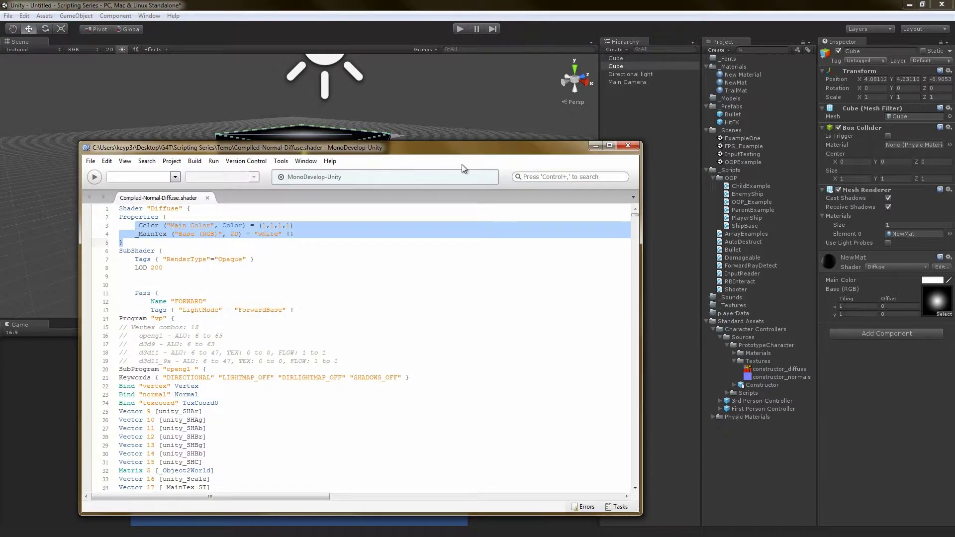
{"action": "left_click_drag", "start_coordinate": [429, 142], "coordinate": [425, 94]}
- Enlarge the code text and compare the shader's Main Color and Base (RGB) property lines with NewMat's settings
{"action": "left_click", "coordinate": [163, 186]}
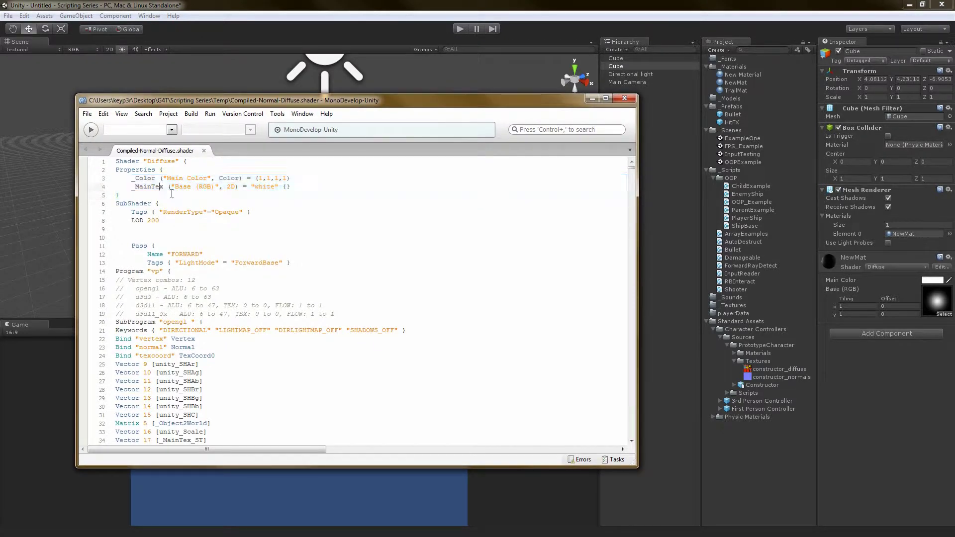
{"action": "scroll", "coordinate": [291, 259], "scroll_direction": "up", "scroll_amount": 4, "text": "ctrl"}
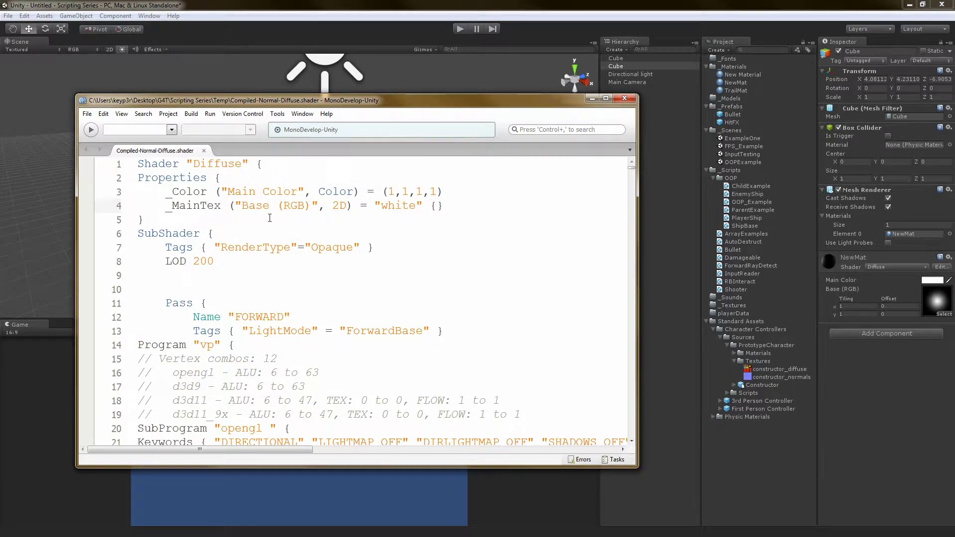
{"action": "double_click", "coordinate": [241, 194]}
{"action": "scroll", "coordinate": [292, 206], "scroll_direction": "down", "scroll_amount": 2, "text": "ctrl"}
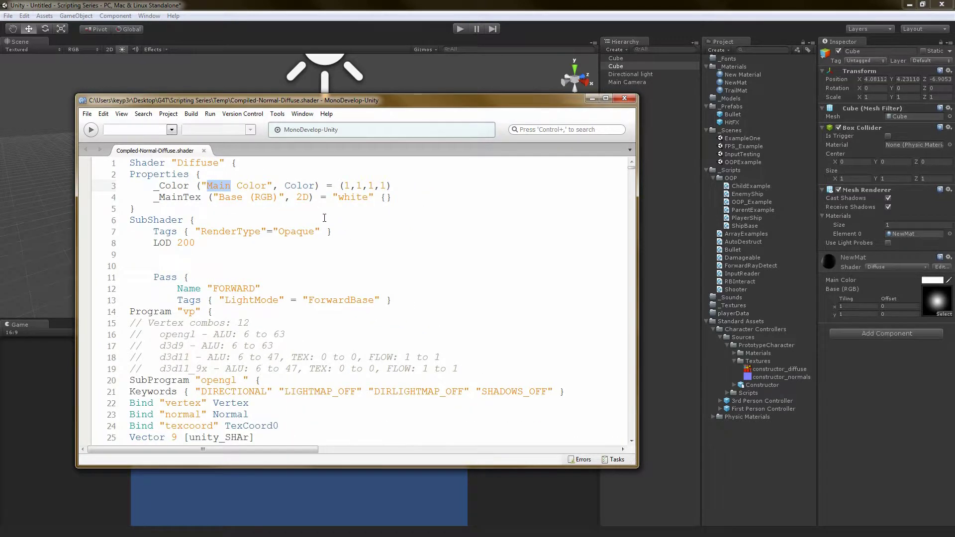
{"action": "left_click", "coordinate": [340, 199]}
- Read through the compiled Diffuse code from the first Pass into the opengl, d3d9 and d3d11 subprograms
{"action": "scroll", "coordinate": [381, 197], "scroll_direction": "down", "scroll_amount": 3}
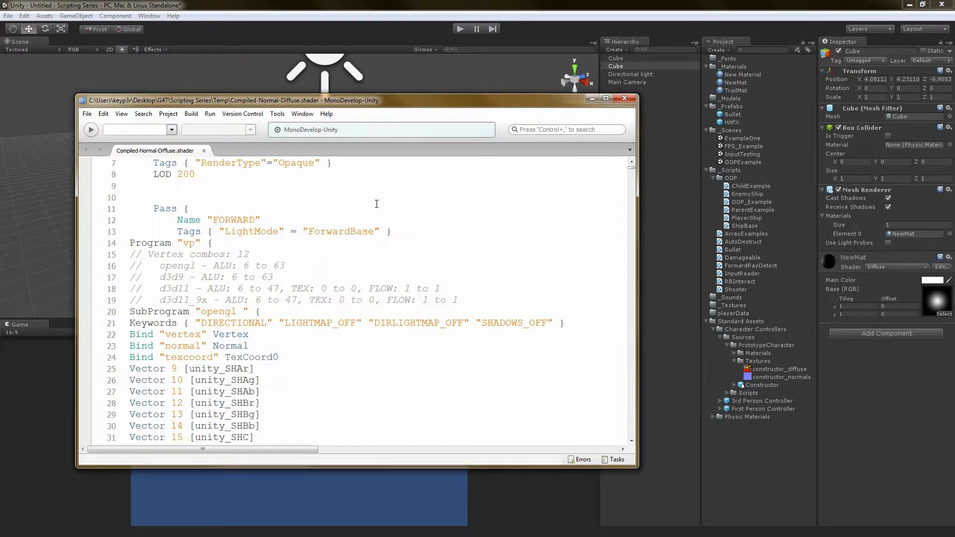
{"action": "scroll", "coordinate": [378, 207], "scroll_direction": "down", "scroll_amount": 3}
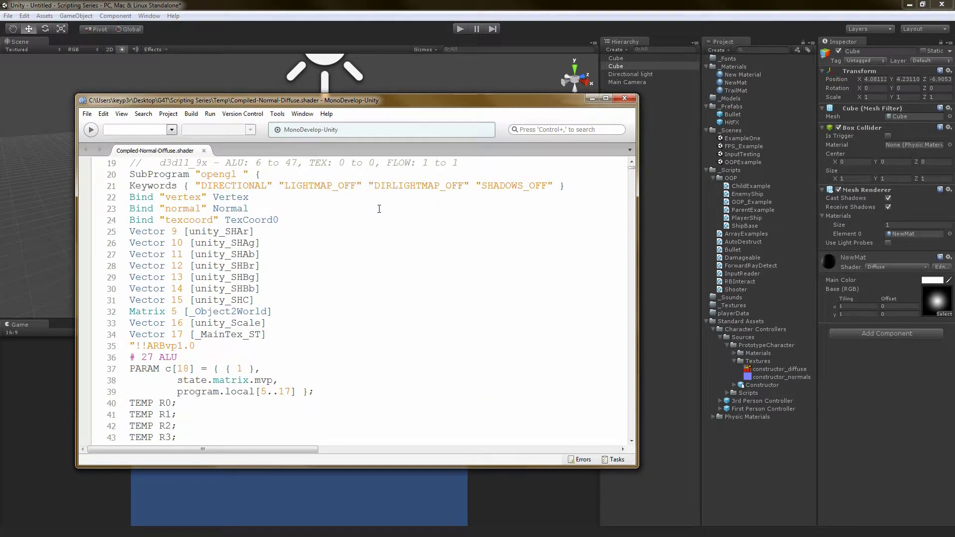
{"action": "scroll", "coordinate": [379, 209], "scroll_direction": "down", "scroll_amount": 3}
{"action": "scroll", "coordinate": [379, 209], "scroll_direction": "up", "scroll_amount": 4}
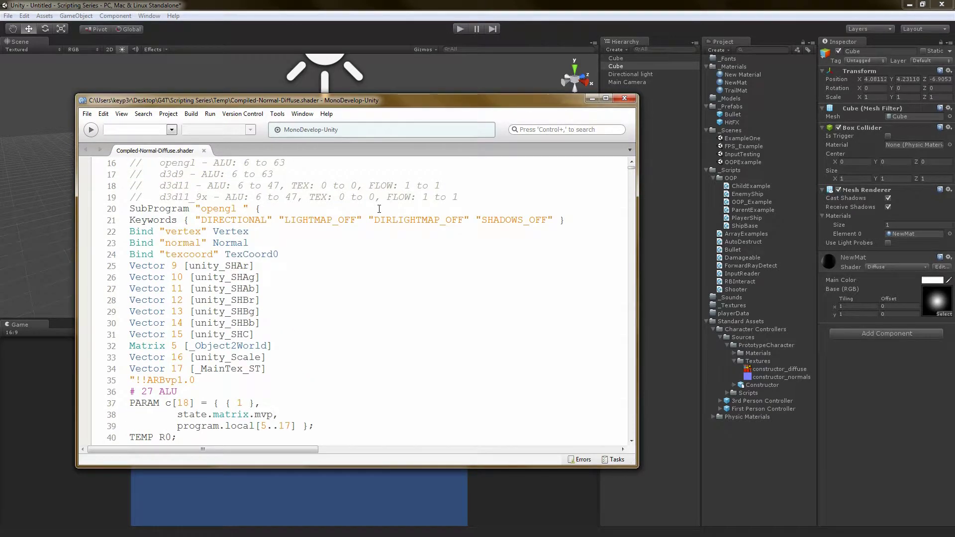
{"action": "scroll", "coordinate": [380, 213], "scroll_direction": "down", "scroll_amount": 11}
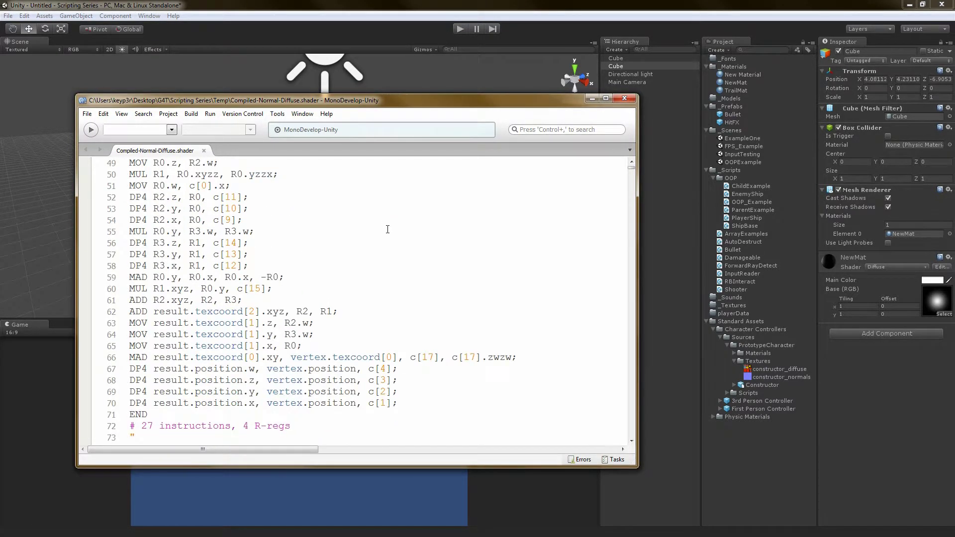
{"action": "scroll", "coordinate": [387, 229], "scroll_direction": "up", "scroll_amount": 3}
{"action": "scroll", "coordinate": [321, 307], "scroll_direction": "down", "scroll_amount": 7}
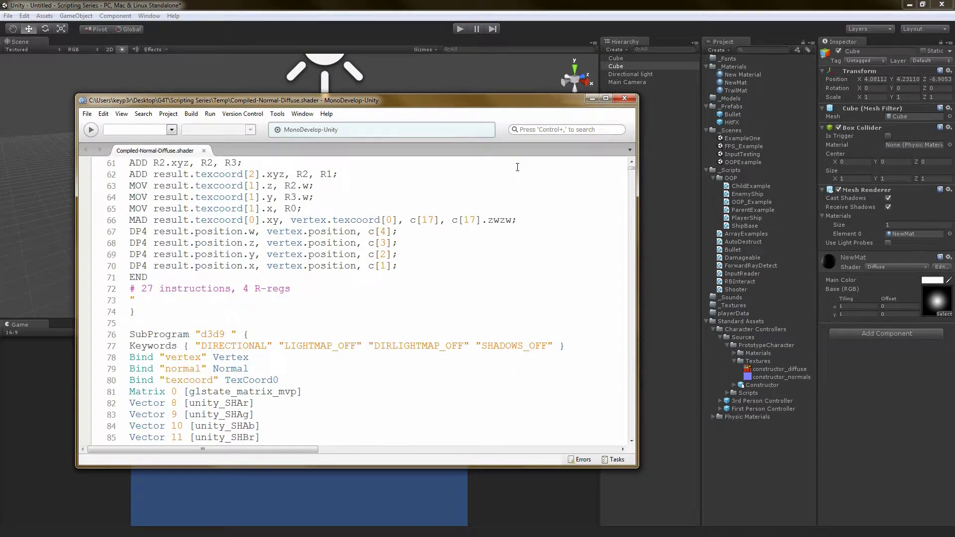
{"action": "scroll", "coordinate": [381, 266], "scroll_direction": "down", "scroll_amount": 17}
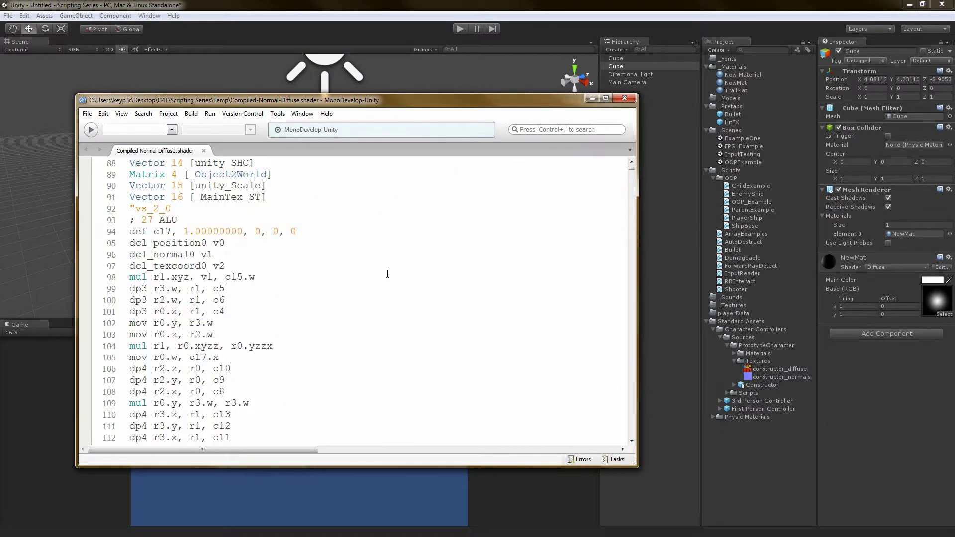
{"action": "scroll", "coordinate": [387, 274], "scroll_direction": "down", "scroll_amount": 19}
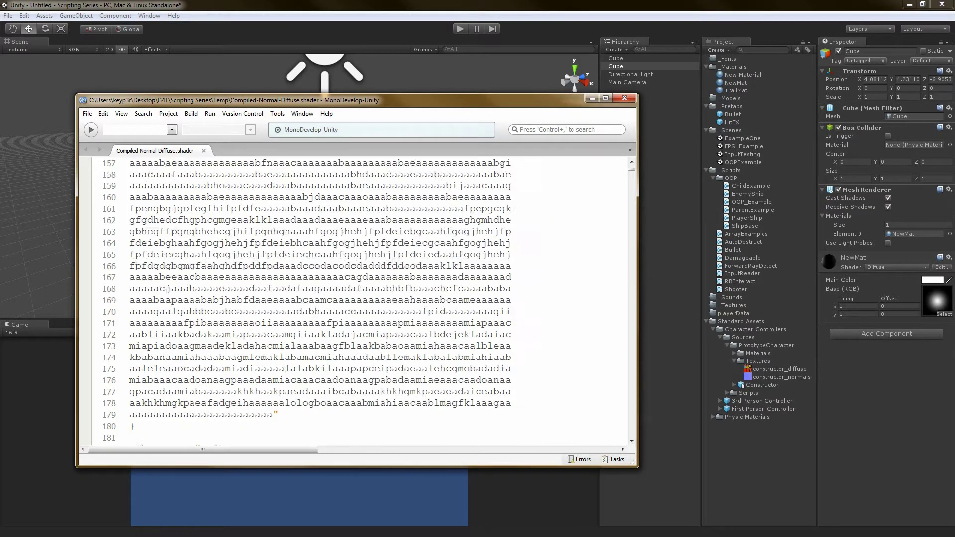
{"action": "scroll", "coordinate": [399, 277], "scroll_direction": "down", "scroll_amount": 20}
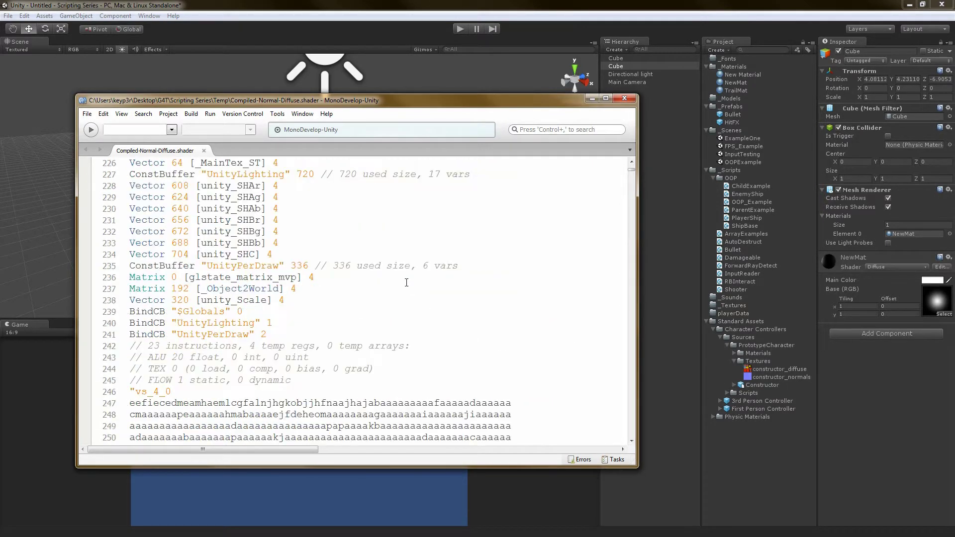
{"action": "scroll", "coordinate": [406, 283], "scroll_direction": "down", "scroll_amount": 9}
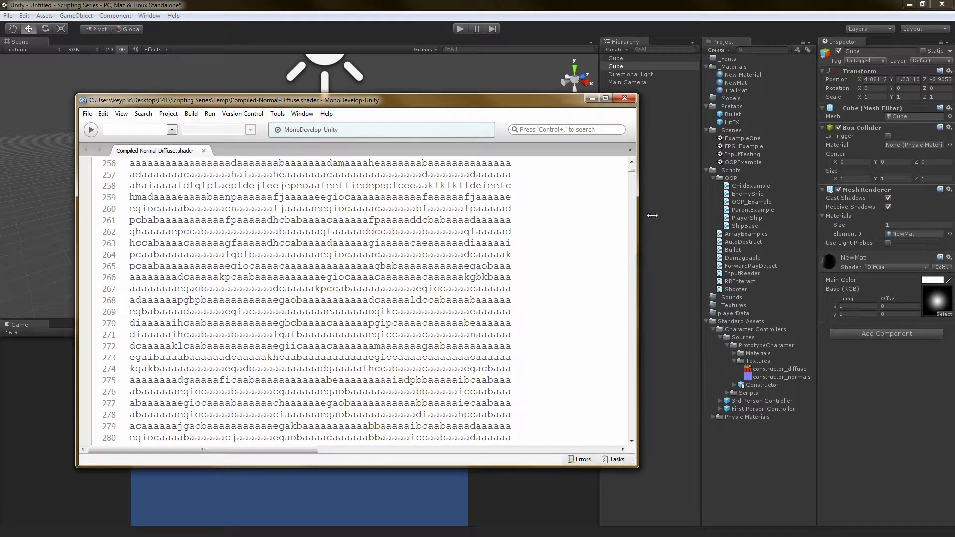
- Jump to the end of the shader file and look back over its final subprograms
{"action": "left_click_drag", "start_coordinate": [632, 173], "coordinate": [632, 479]}
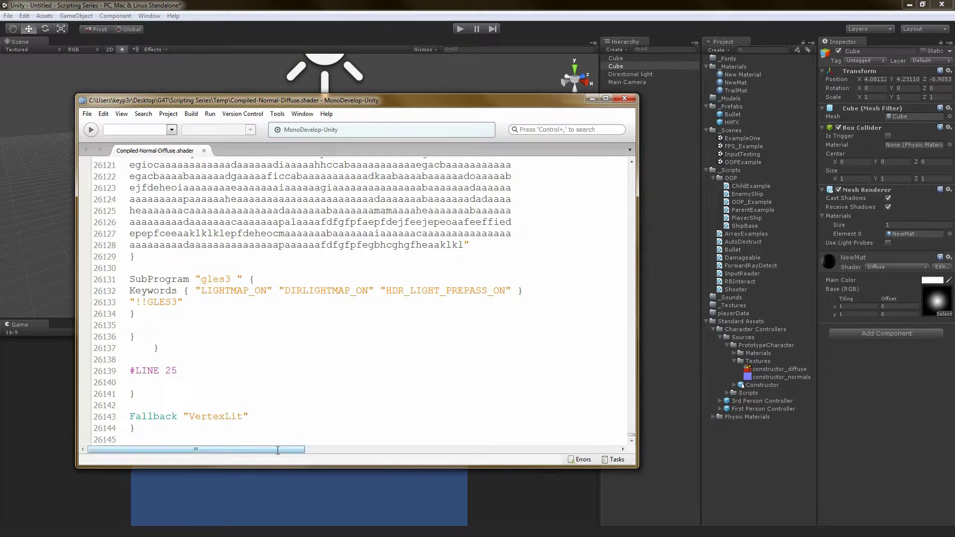
{"action": "scroll", "coordinate": [186, 358], "scroll_direction": "up", "scroll_amount": 18}
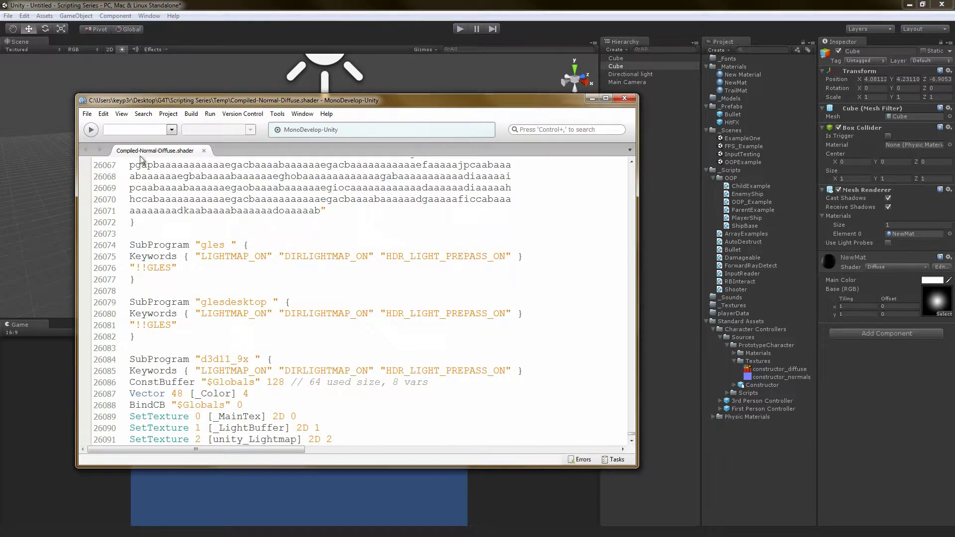
{"action": "scroll", "coordinate": [463, 290], "scroll_direction": "up", "scroll_amount": 8}
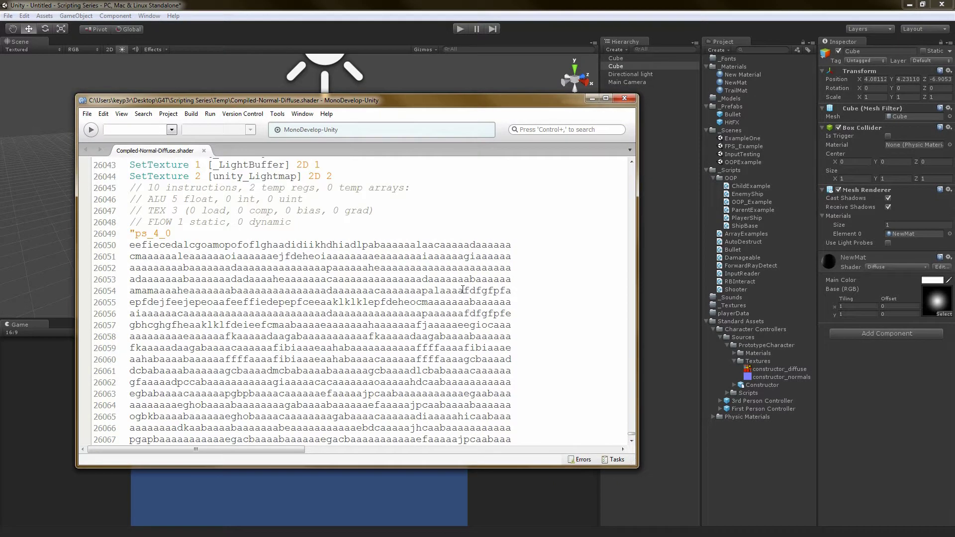
{"action": "scroll", "coordinate": [463, 289], "scroll_direction": "up", "scroll_amount": 5}
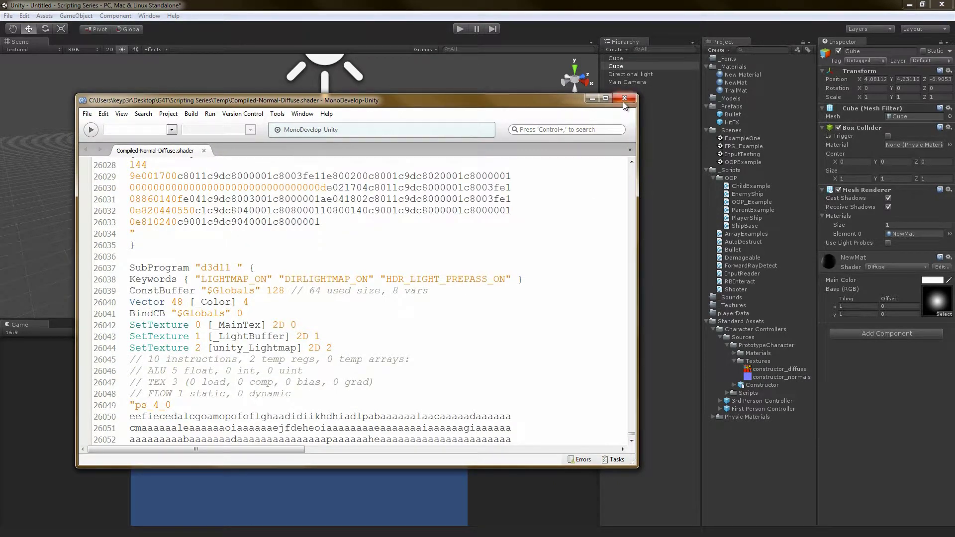
{"action": "scroll", "coordinate": [323, 355], "scroll_direction": "up", "scroll_amount": 9}
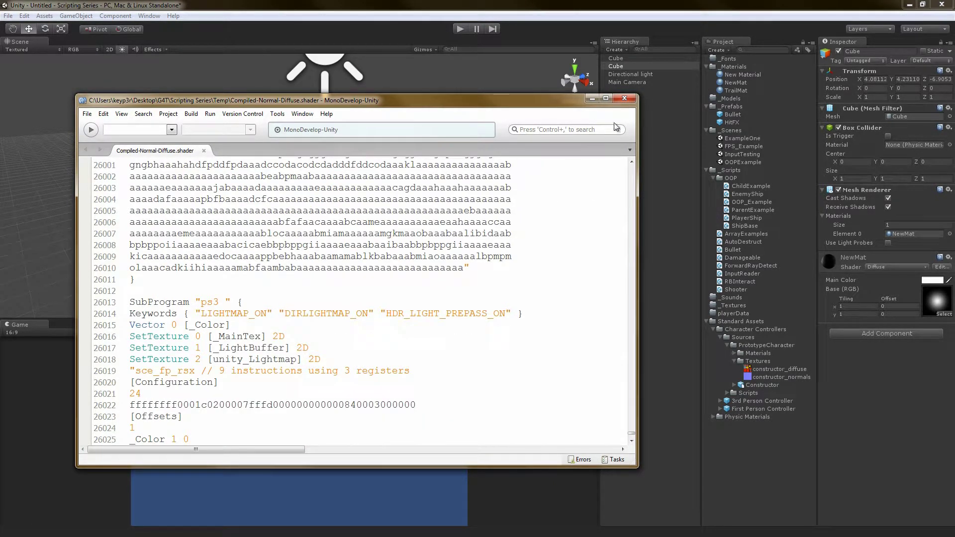
- Close the compiled shader code and look over the NewMat cube in the scene with its material settings
{"action": "left_click", "coordinate": [625, 98]}
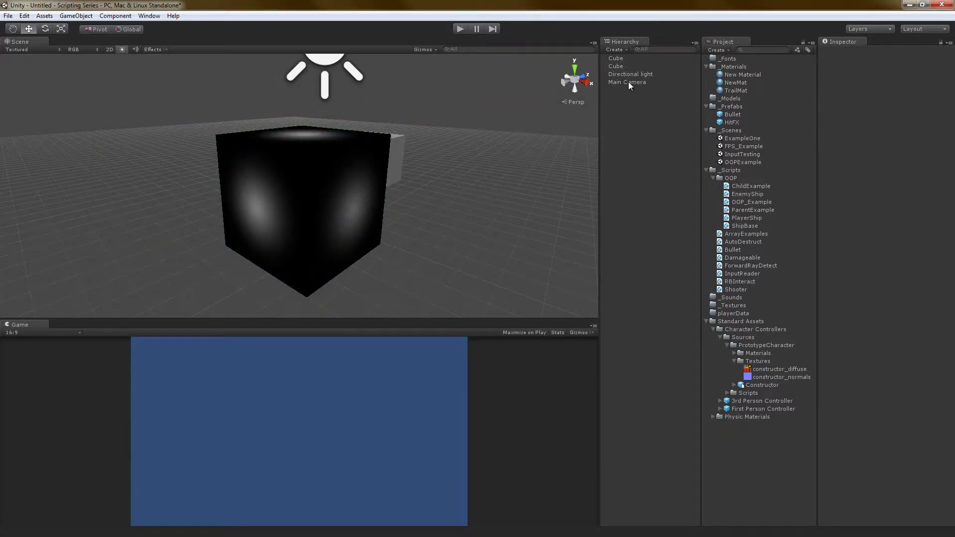
{"action": "left_click", "coordinate": [628, 66]}
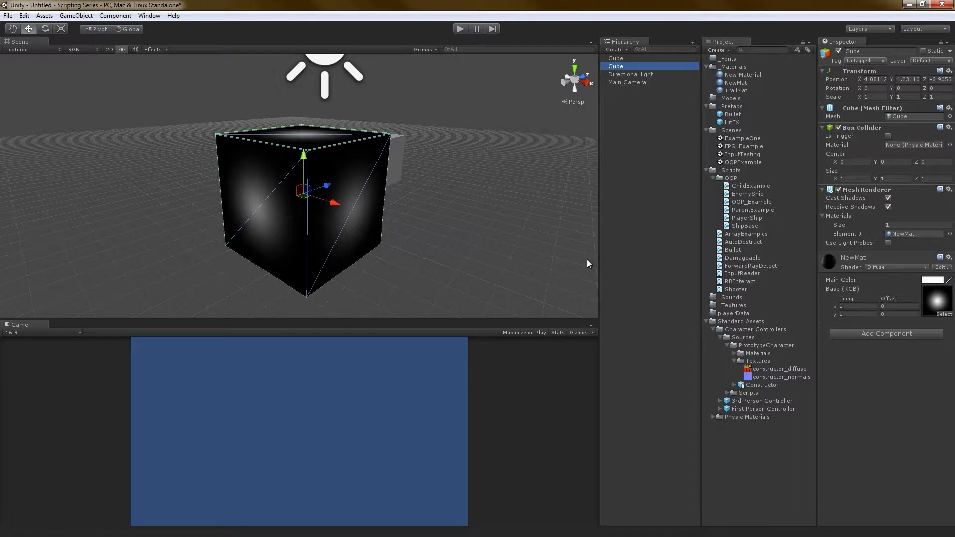
{"action": "left_click", "coordinate": [640, 124]}
{"action": "left_click_drag", "start_coordinate": [505, 174], "coordinate": [332, 200], "text": "alt"}
{"action": "left_click", "coordinate": [332, 201]}
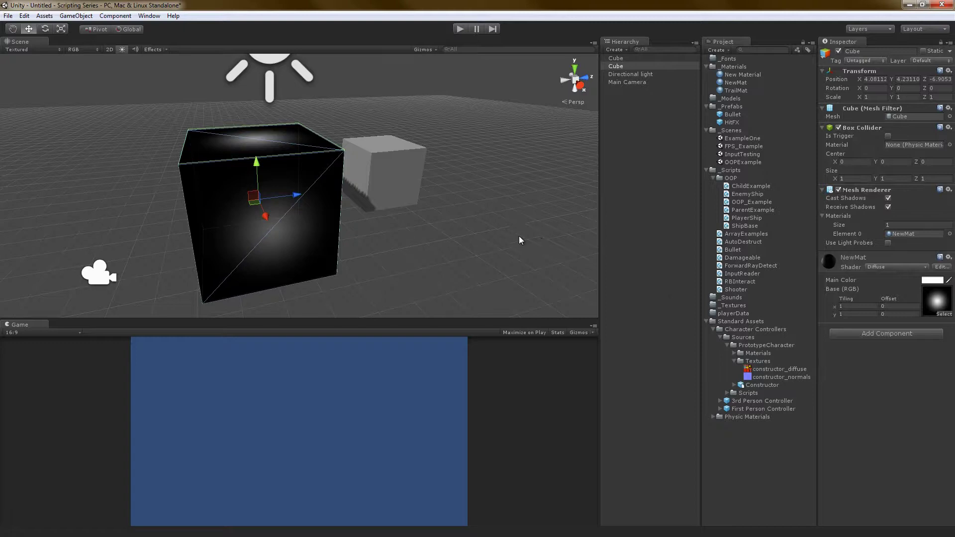
{"action": "left_click", "coordinate": [929, 300]}
{"action": "left_click", "coordinate": [759, 466]}
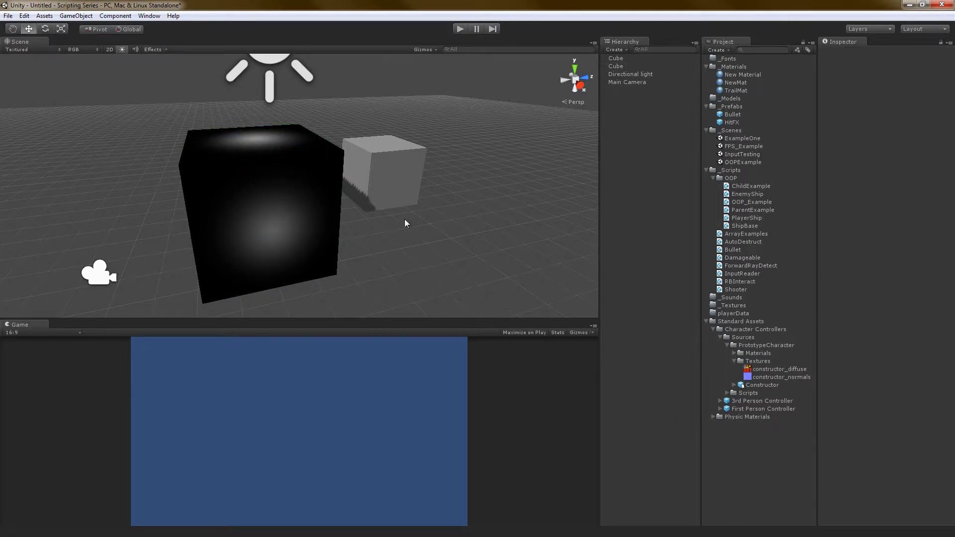
- Delete both the black textured cube and the plain grey cube from the scene
{"action": "left_click", "coordinate": [324, 180]}
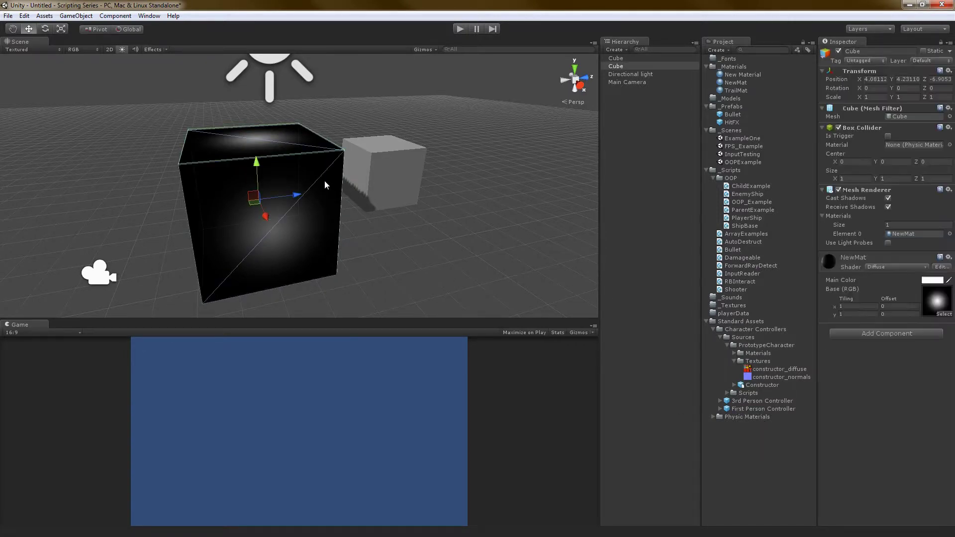
{"action": "key", "text": "Delete"}
{"action": "left_click", "coordinate": [407, 150]}
{"action": "key", "text": "Delete"}
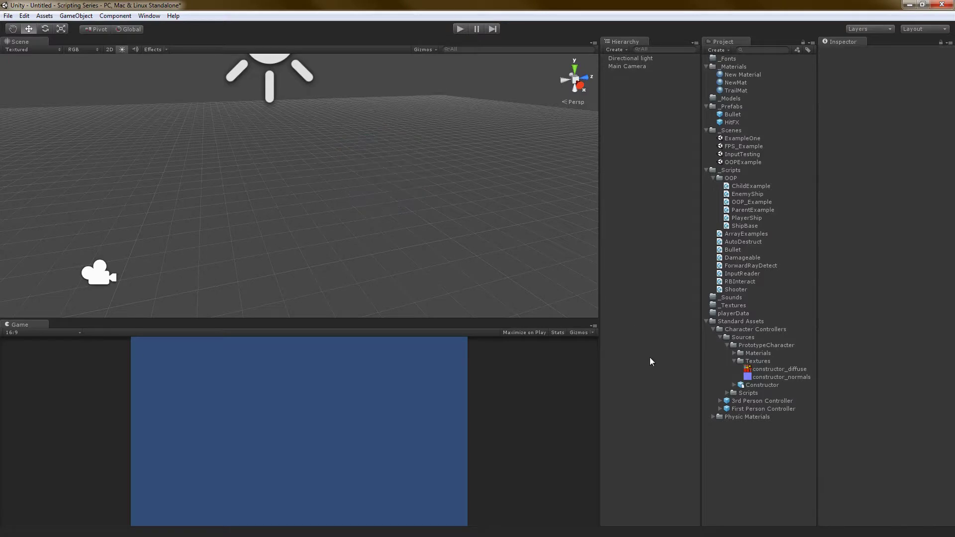
{"action": "right_click", "coordinate": [758, 434]}
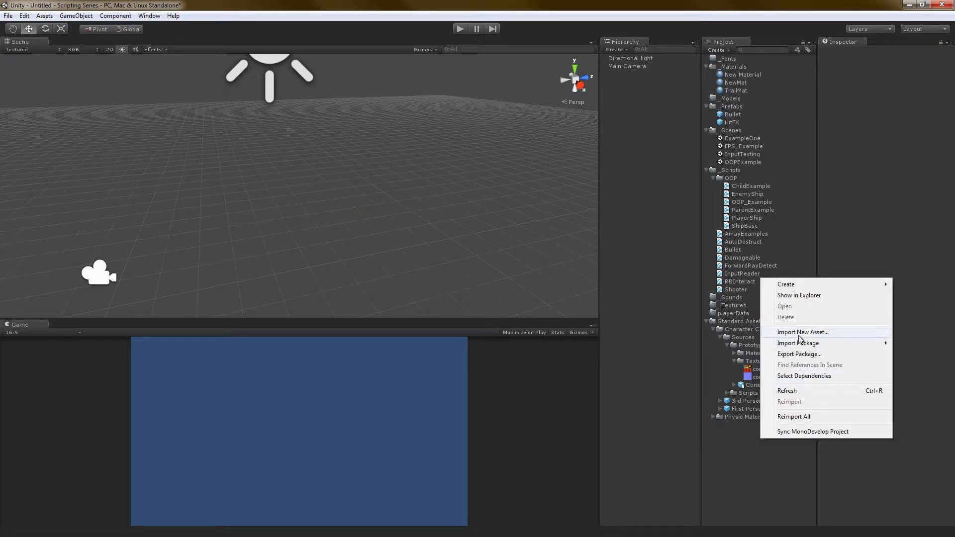
{"action": "left_click", "coordinate": [841, 331]}
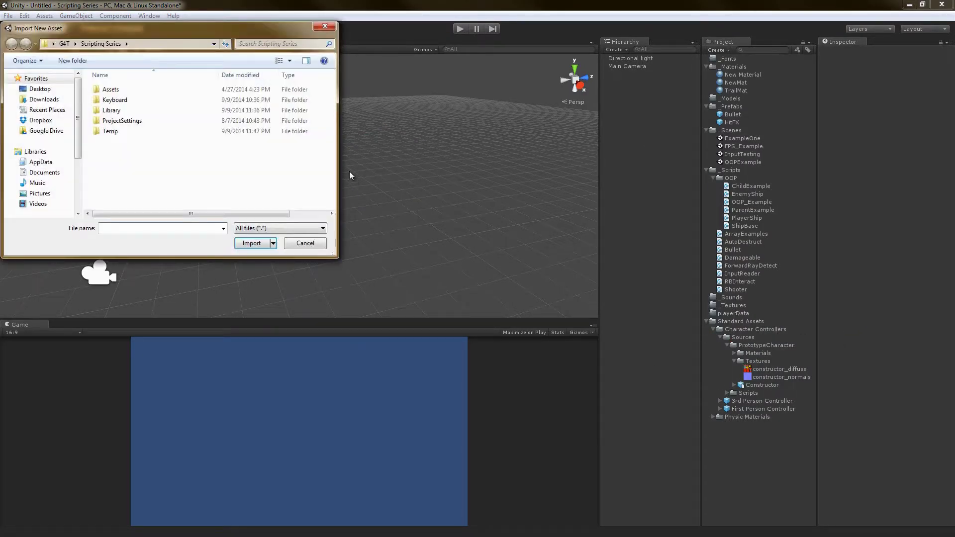
{"action": "left_click", "coordinate": [325, 26]}
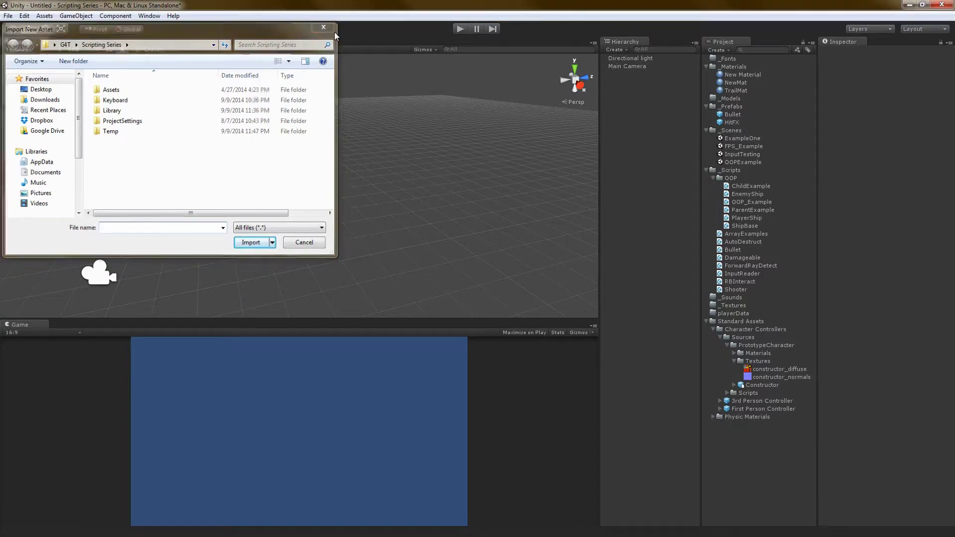
{"action": "right_click", "coordinate": [755, 459]}
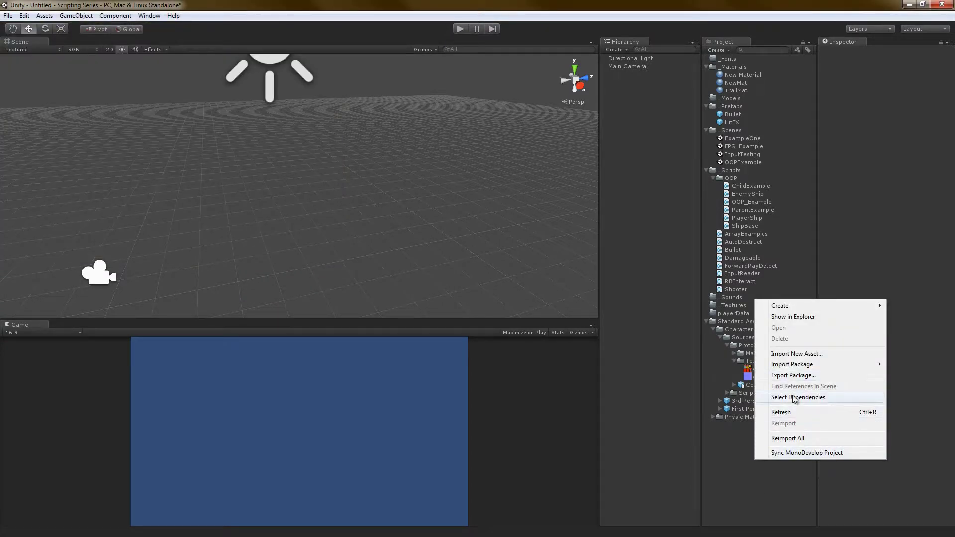
{"action": "mouse_move", "coordinate": [814, 368]}
{"action": "left_click", "coordinate": [679, 175]}
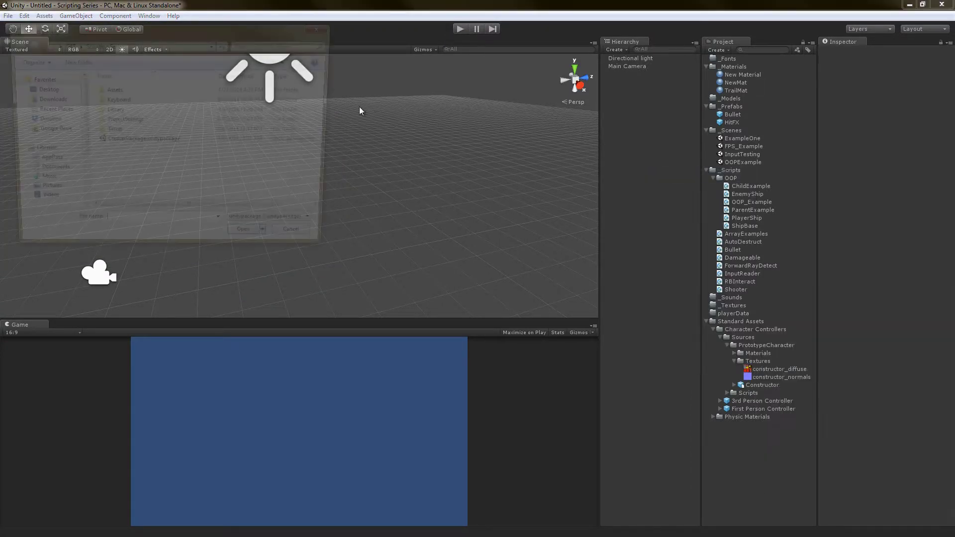
{"action": "double_click", "coordinate": [149, 142]}
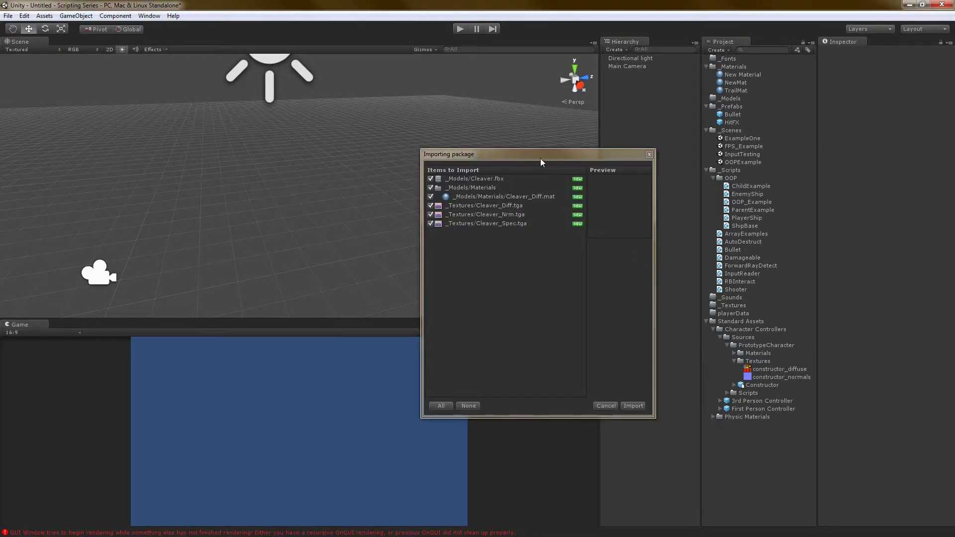
{"action": "left_click_drag", "start_coordinate": [540, 158], "coordinate": [319, 106]}
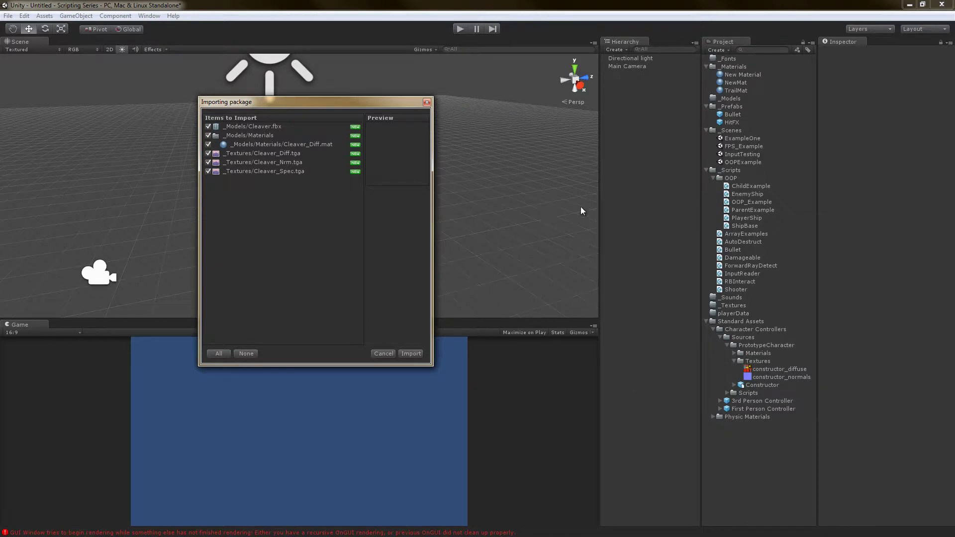
{"action": "left_click", "coordinate": [427, 103]}
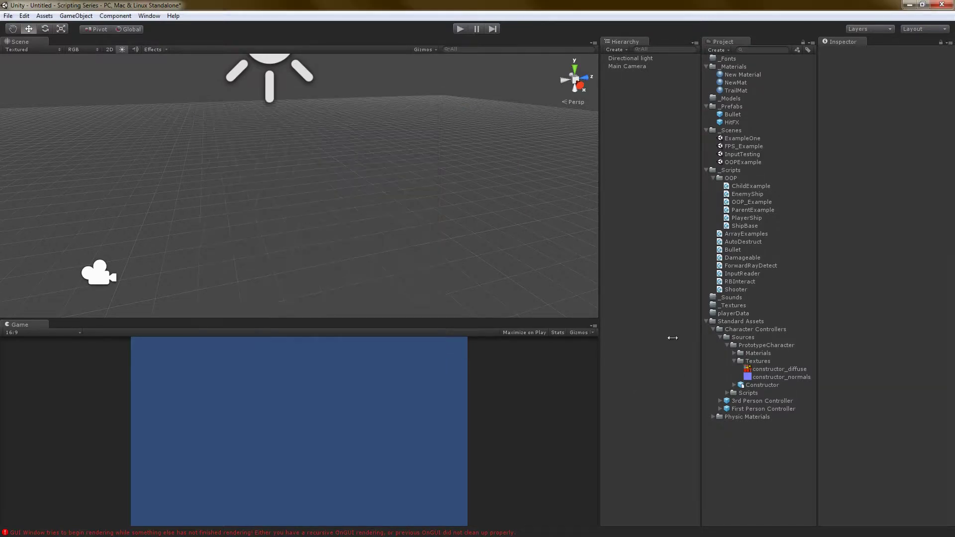
- Import all items of the custom package CleaverPackage.unitypackage into the project and collapse the Standard Assets folder
{"action": "right_click", "coordinate": [745, 487]}
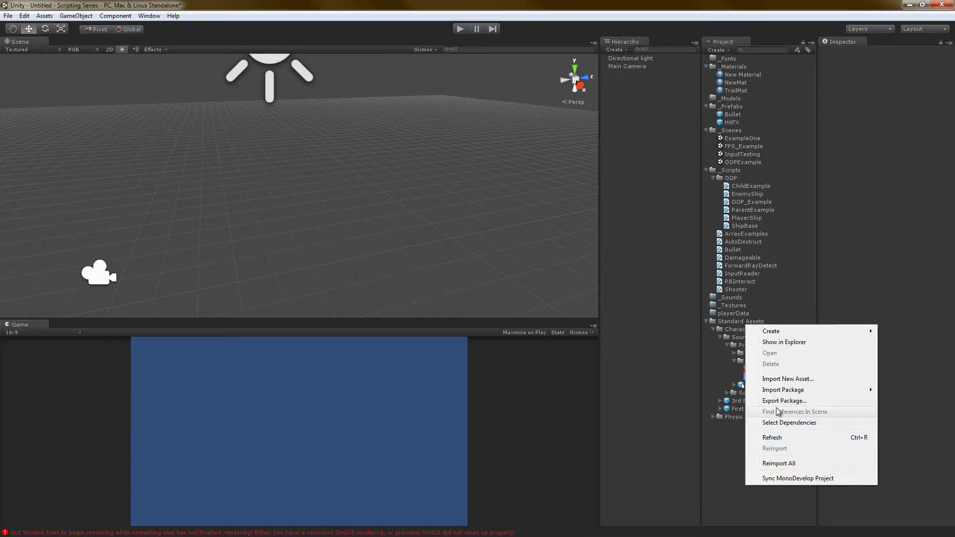
{"action": "mouse_move", "coordinate": [780, 390]}
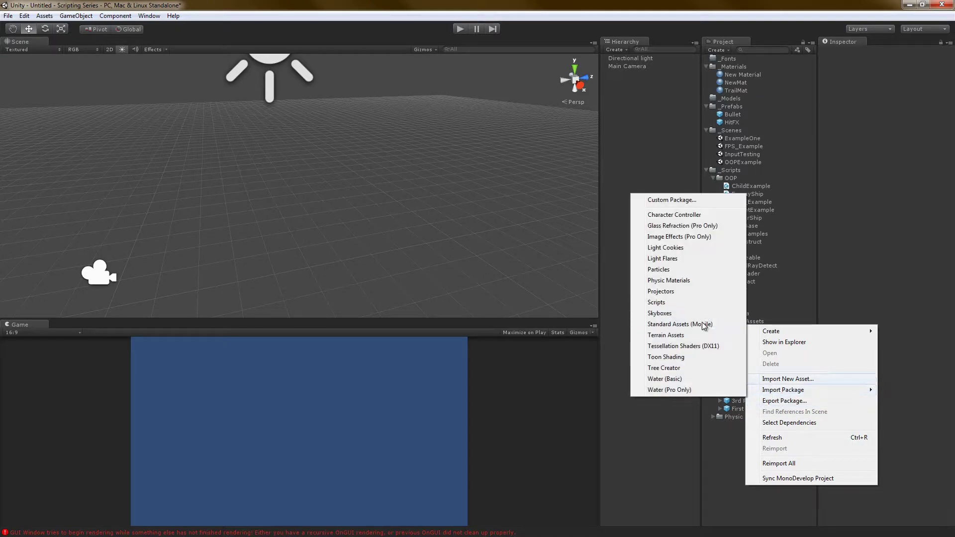
{"action": "left_click", "coordinate": [673, 200]}
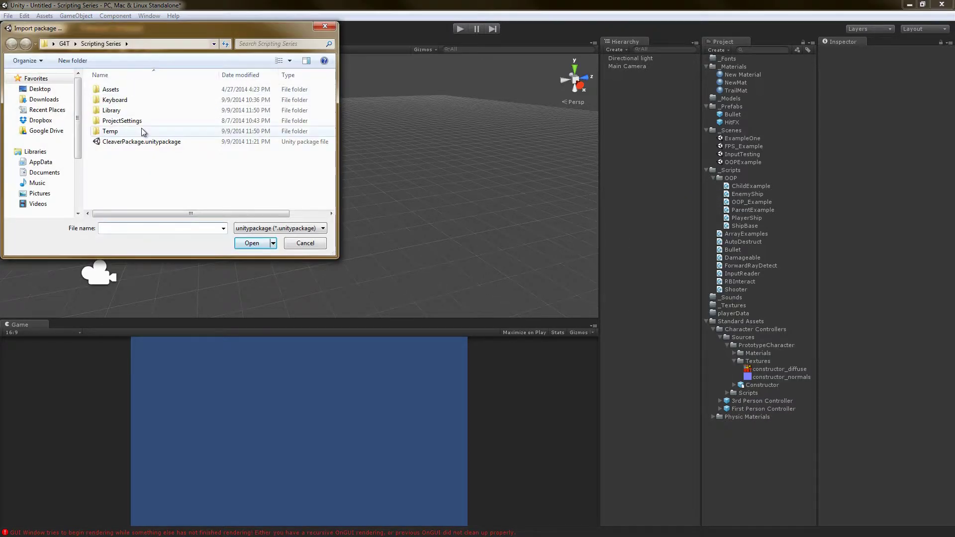
{"action": "double_click", "coordinate": [140, 142]}
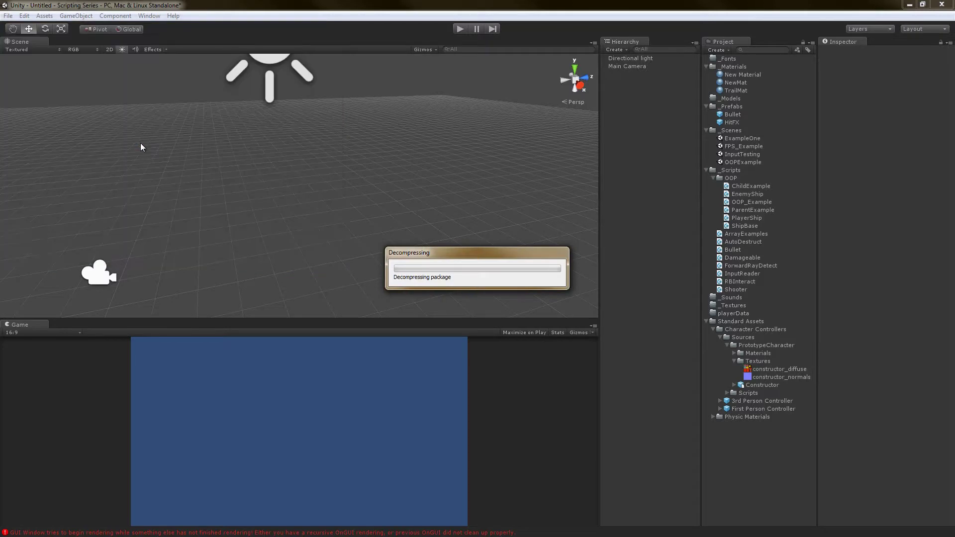
{"action": "left_click_drag", "start_coordinate": [283, 101], "coordinate": [414, 106]}
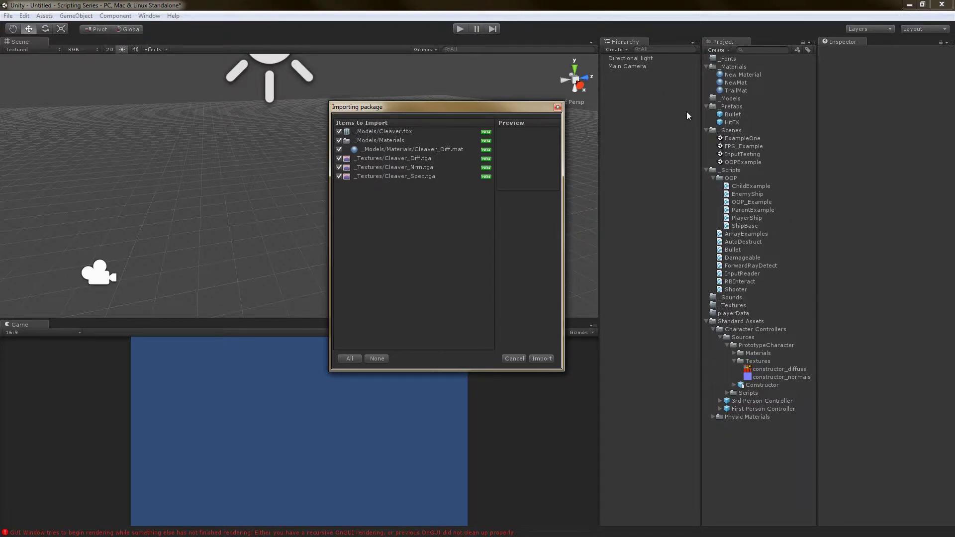
{"action": "left_click", "coordinate": [740, 97]}
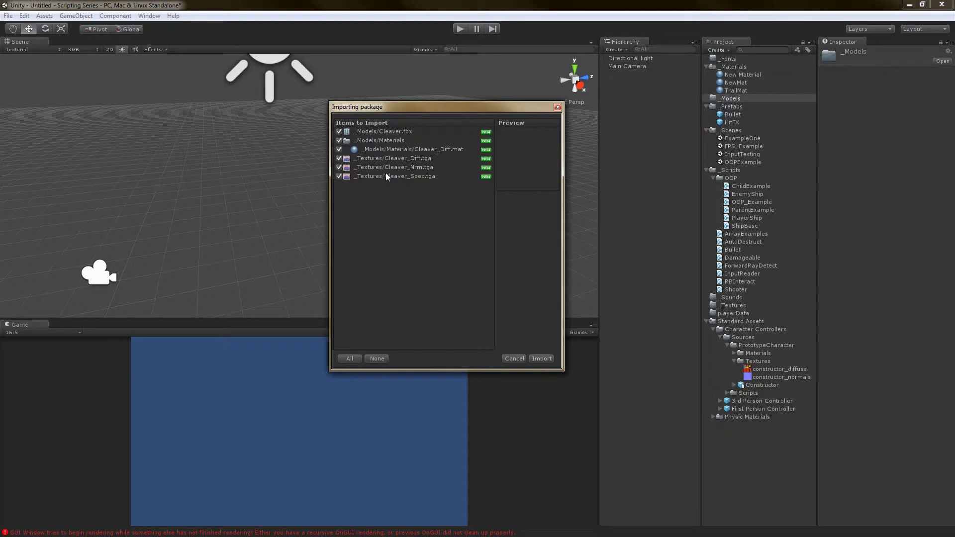
{"action": "left_click", "coordinate": [706, 321]}
{"action": "left_click", "coordinate": [733, 306]}
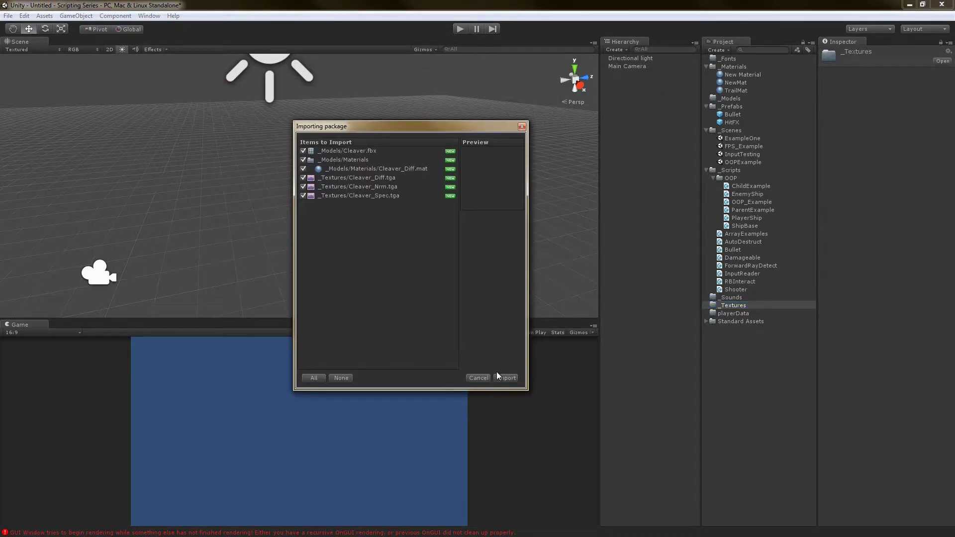
{"action": "left_click", "coordinate": [500, 376]}
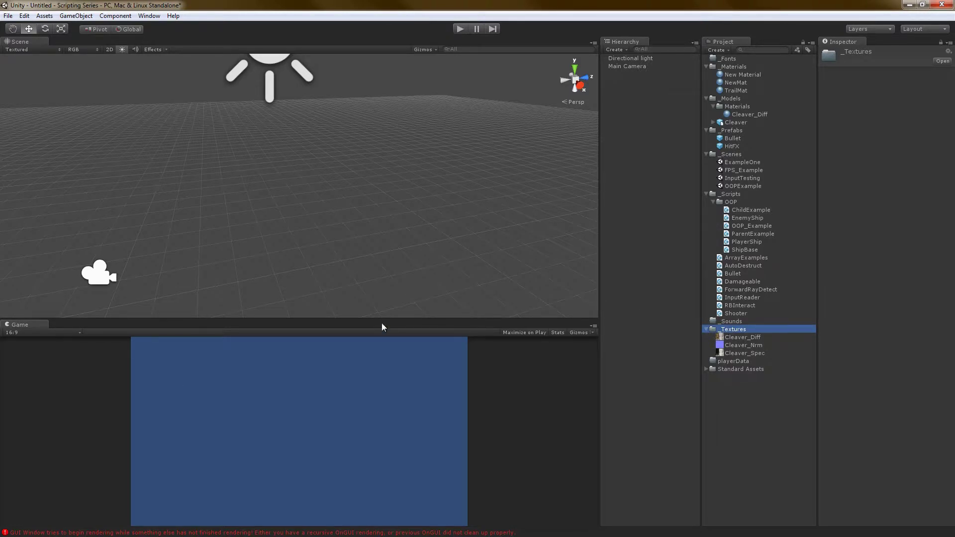
- Inspect the Cleaver model from another angle in its preview and apply its import settings with a Scale Factor of 1
{"action": "left_click", "coordinate": [666, 273]}
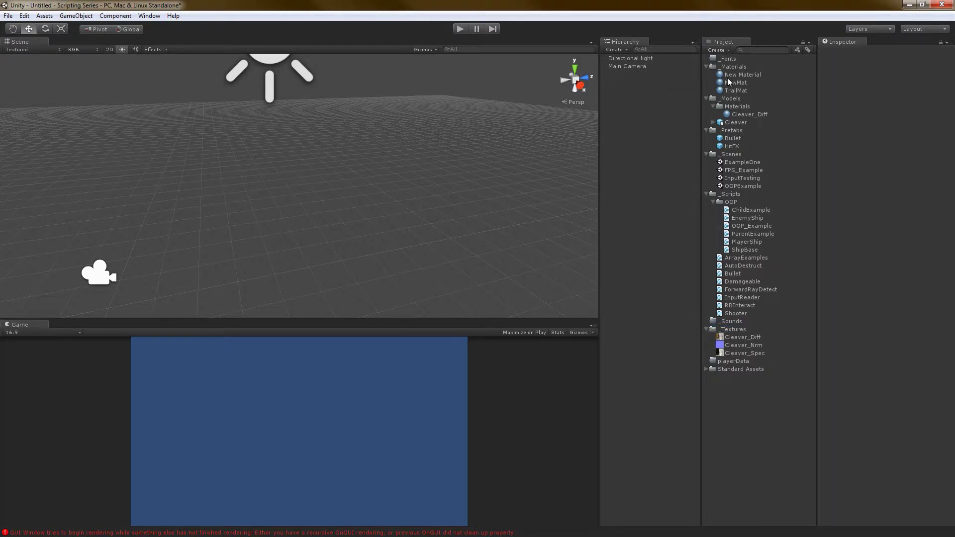
{"action": "left_click", "coordinate": [727, 123]}
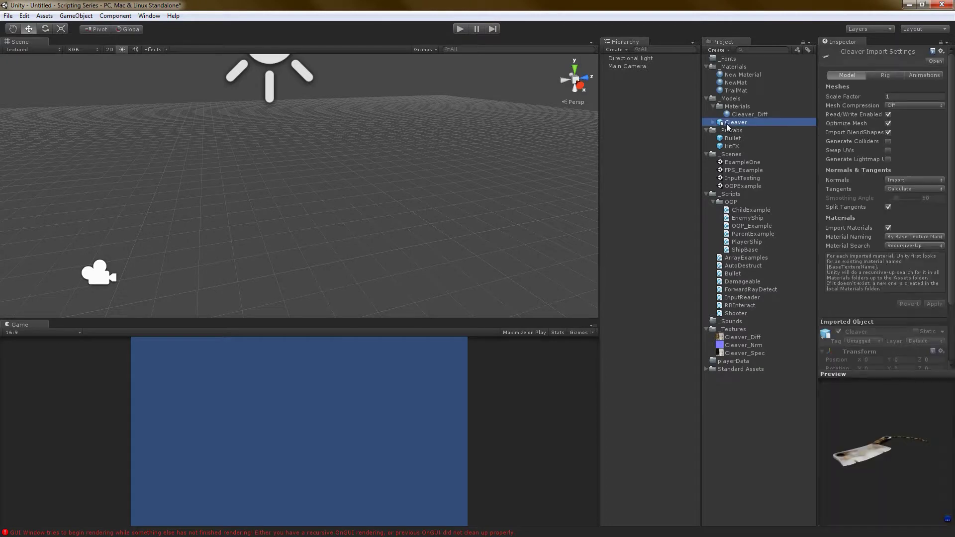
{"action": "left_click_drag", "start_coordinate": [855, 428], "coordinate": [879, 448]}
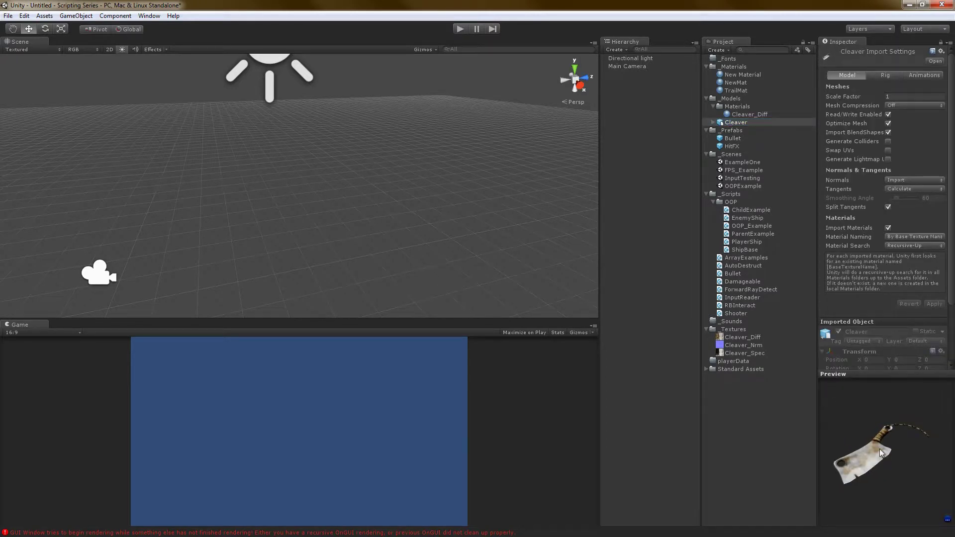
{"action": "left_click", "coordinate": [891, 97]}
{"action": "type", "text": "0.01"}
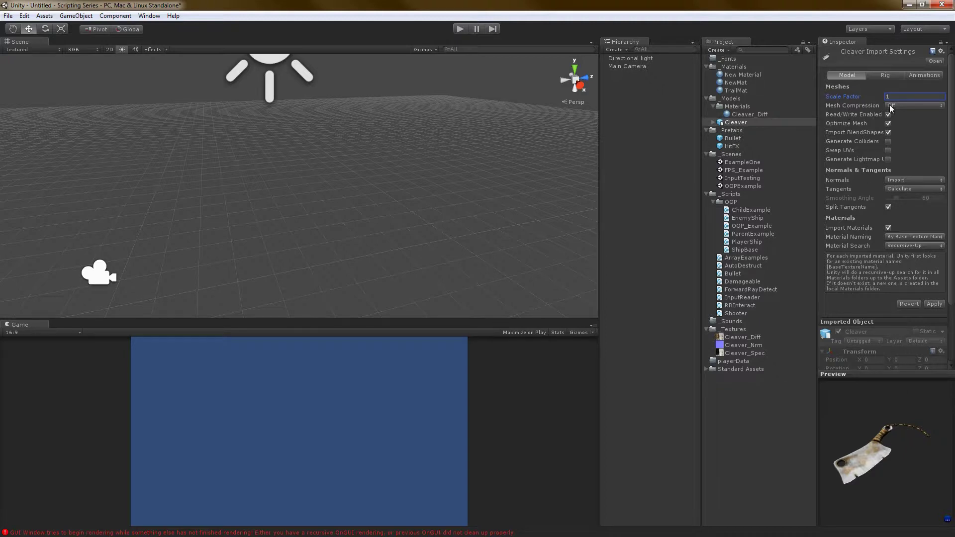
{"action": "left_click", "coordinate": [902, 96]}
{"action": "left_click", "coordinate": [935, 304]}
- Add the Cleaver model to the scene at position 0, 0, 0 and frame it with its full blade and chain in view
{"action": "left_click_drag", "start_coordinate": [738, 124], "coordinate": [668, 151]}
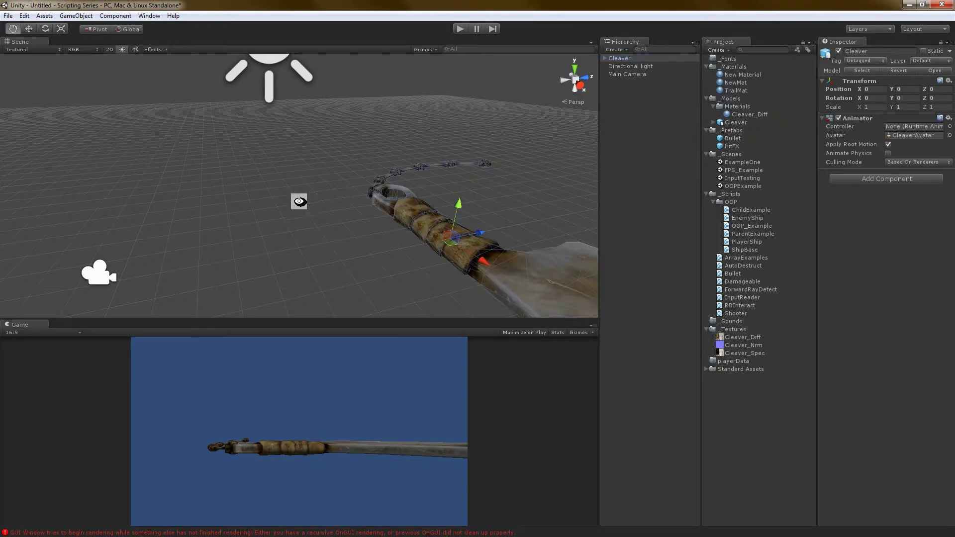
{"action": "left_click_drag", "start_coordinate": [298, 200], "coordinate": [304, 231], "text": "alt"}
{"action": "key", "text": "f"}
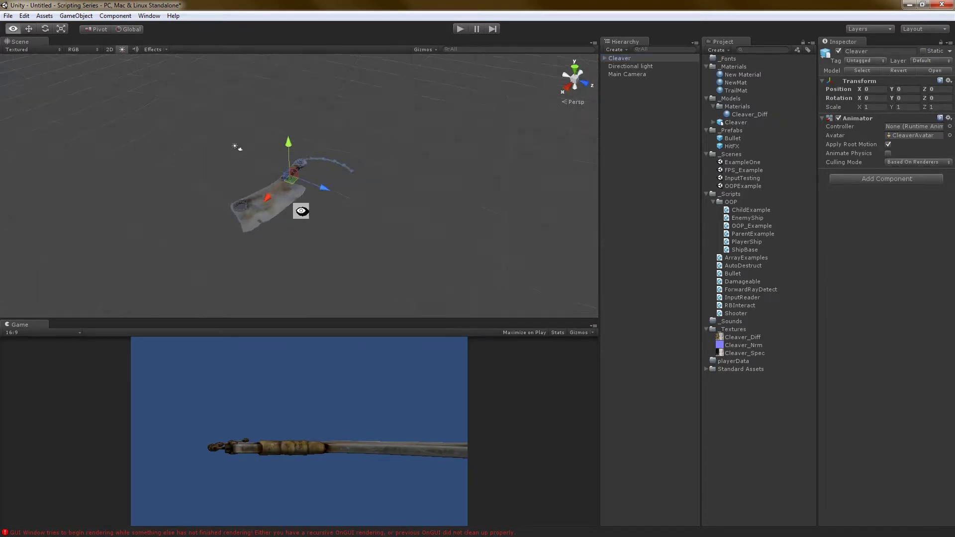
{"action": "scroll", "coordinate": [292, 176], "scroll_direction": "up", "scroll_amount": 3}
{"action": "left_click_drag", "start_coordinate": [293, 178], "coordinate": [451, 222], "text": "alt"}
{"action": "left_click", "coordinate": [332, 218]}
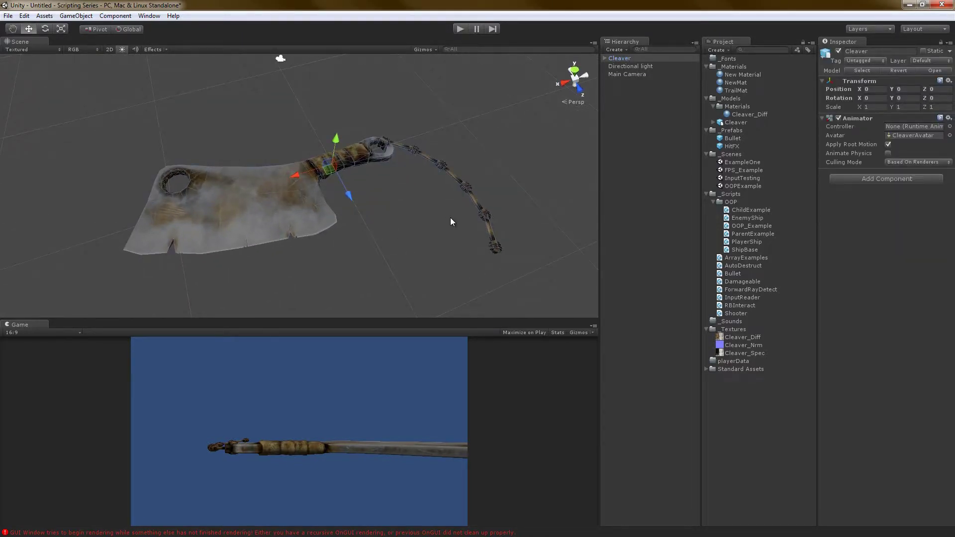
- Examine the Cleaver model's import settings and the shader, color and texture settings of its Cleaver_Diff material
{"action": "left_click", "coordinate": [732, 123]}
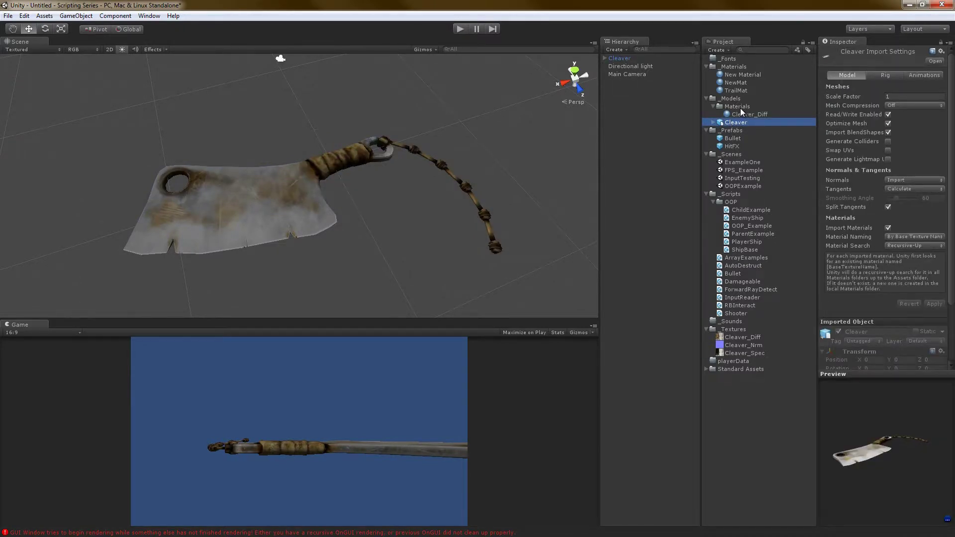
{"action": "left_click", "coordinate": [713, 107]}
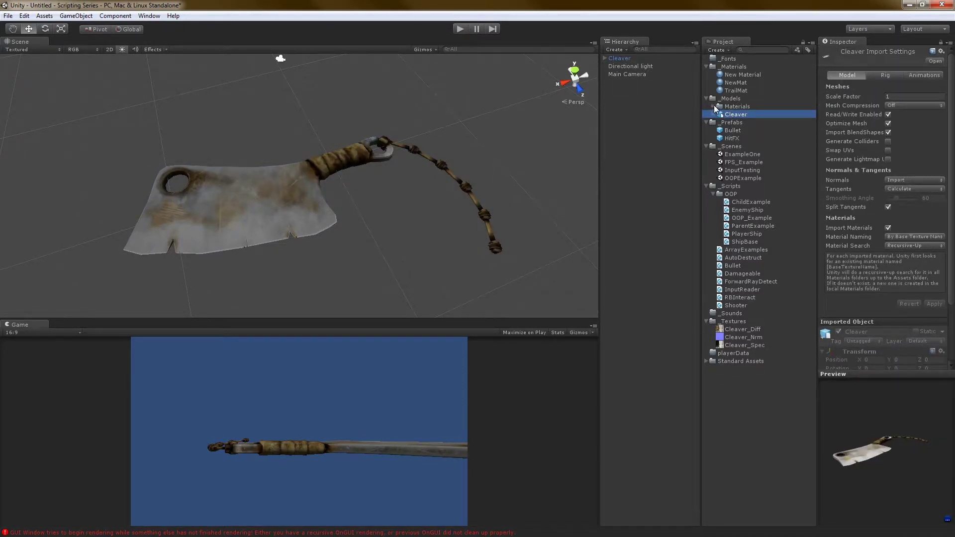
{"action": "left_click", "coordinate": [713, 107]}
{"action": "left_click", "coordinate": [736, 114]}
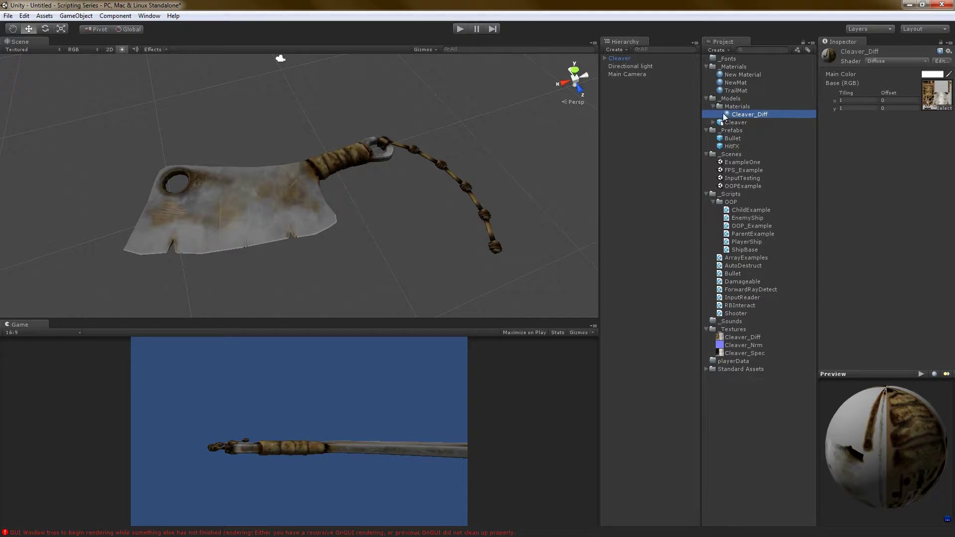
{"action": "right_click", "coordinate": [740, 68]}
{"action": "mouse_move", "coordinate": [746, 73]}
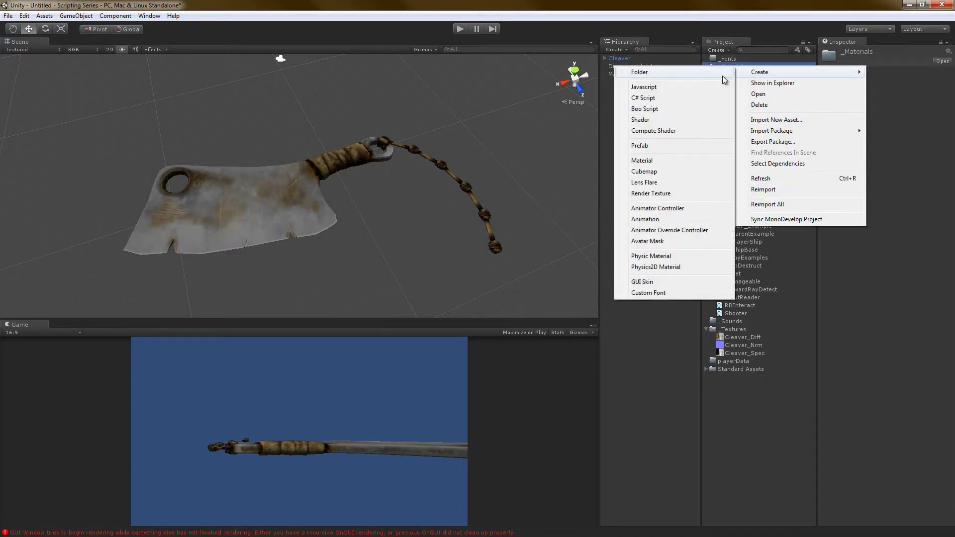
{"action": "key", "text": "Escape"}
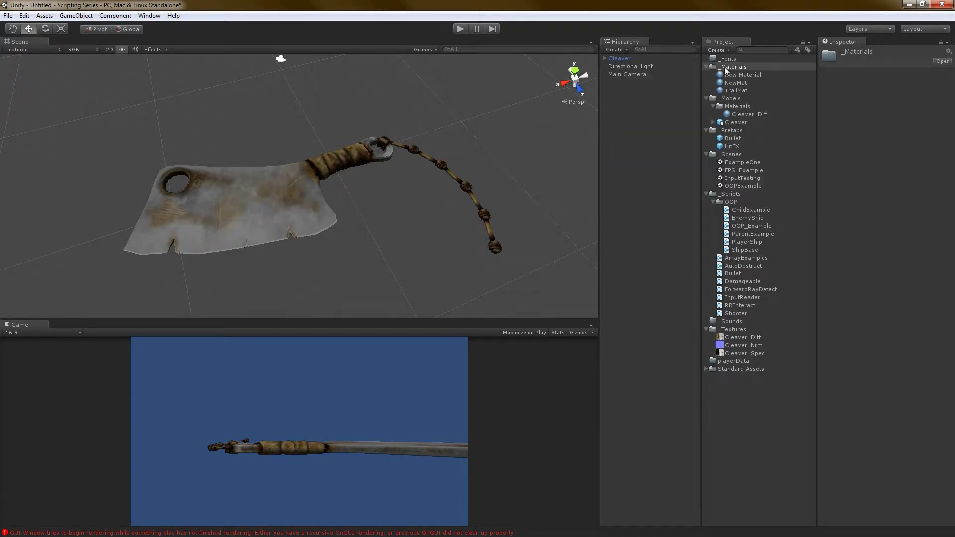
{"action": "left_click", "coordinate": [745, 115]}
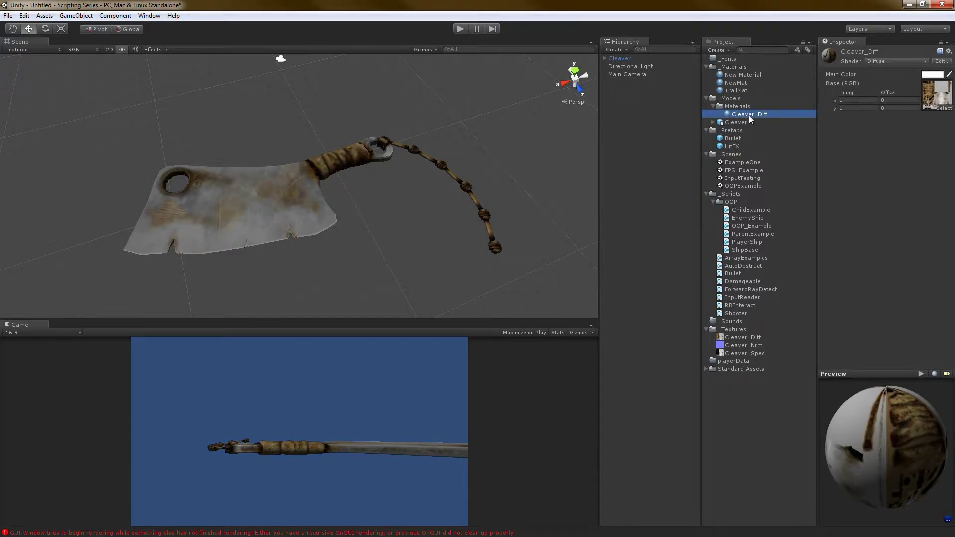
- Create a material named Cleaver_metal in the _Materials folder and apply it to the cleaver's blade in the scene
{"action": "right_click", "coordinate": [726, 67]}
{"action": "mouse_move", "coordinate": [737, 77]}
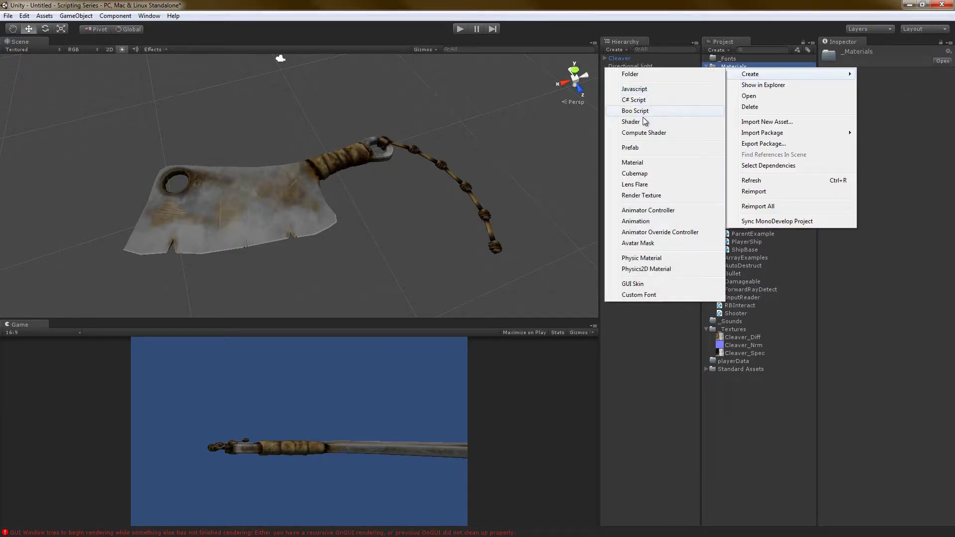
{"action": "left_click", "coordinate": [633, 162]}
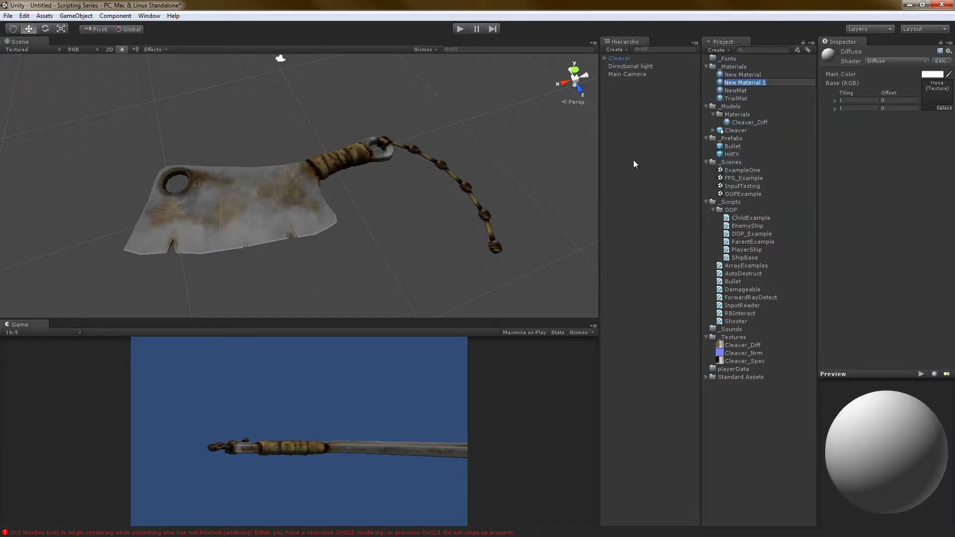
{"action": "type", "text": "Cleaver_metal"}
{"action": "key", "text": "Return"}
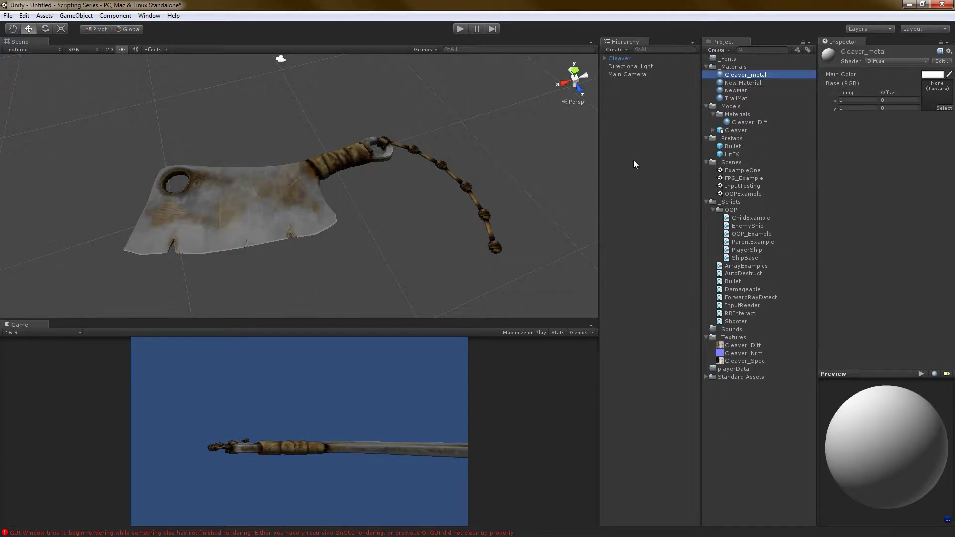
{"action": "left_click_drag", "start_coordinate": [744, 76], "coordinate": [274, 200]}
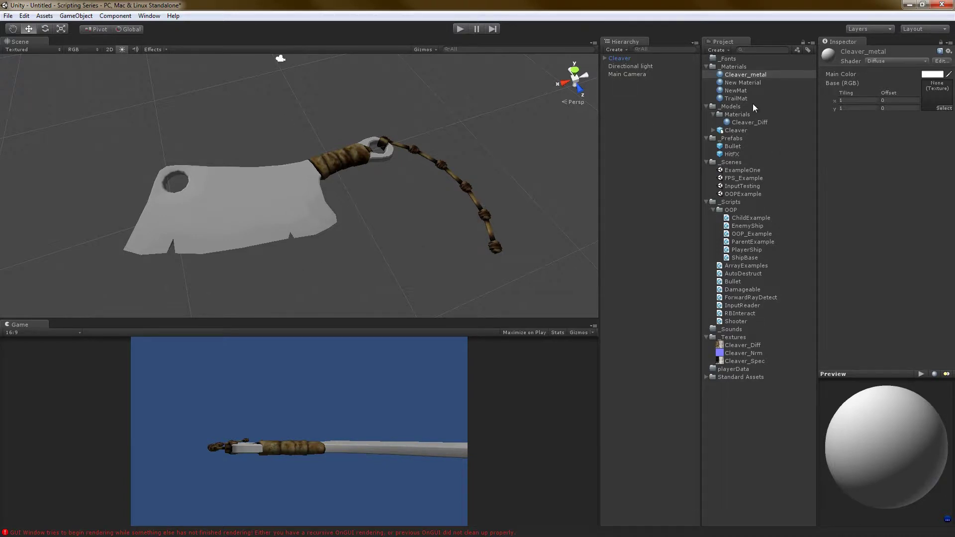
- Duplicate the Cleaver_metal material and open the copy's name for editing
{"action": "left_click", "coordinate": [751, 76]}
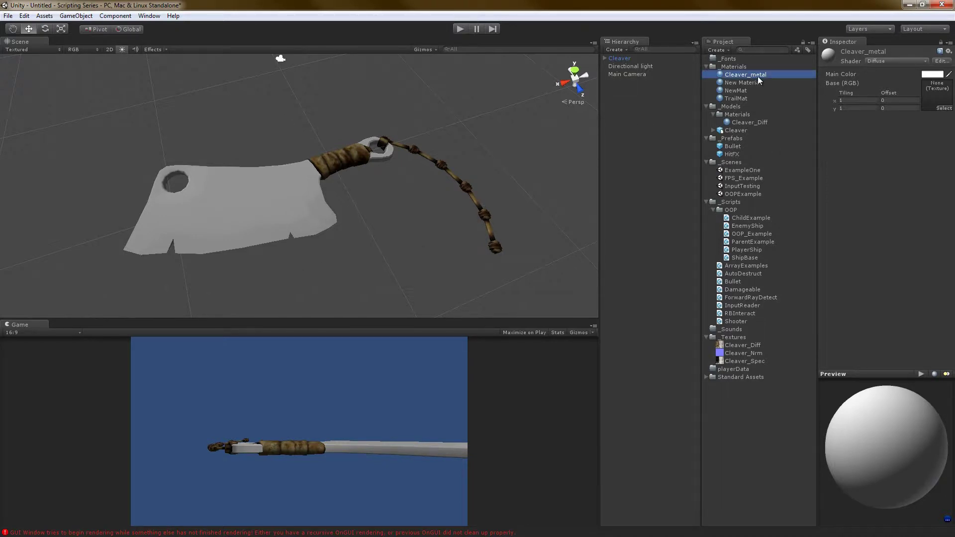
{"action": "key", "text": "ctrl+d"}
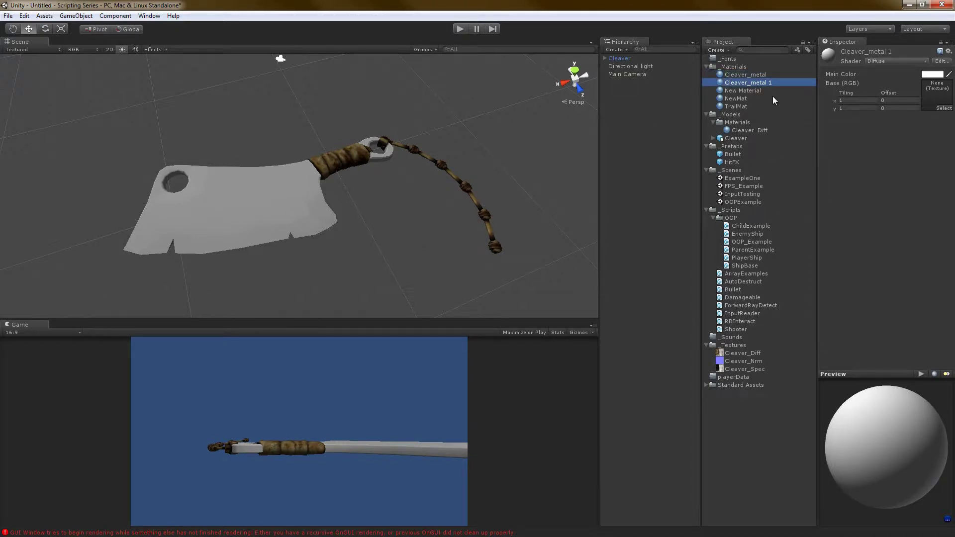
{"action": "key", "text": "F2"}
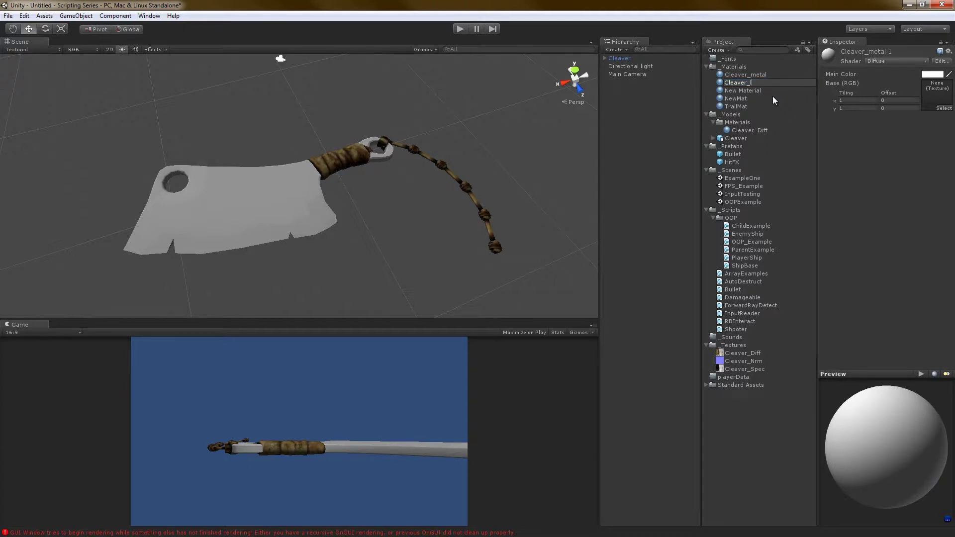
- Name the duplicated material Cleaver_leather and assign it to the cleaver's handle and cord
{"action": "type", "text": "Cleaver_leather"}
{"action": "key", "text": "Return"}
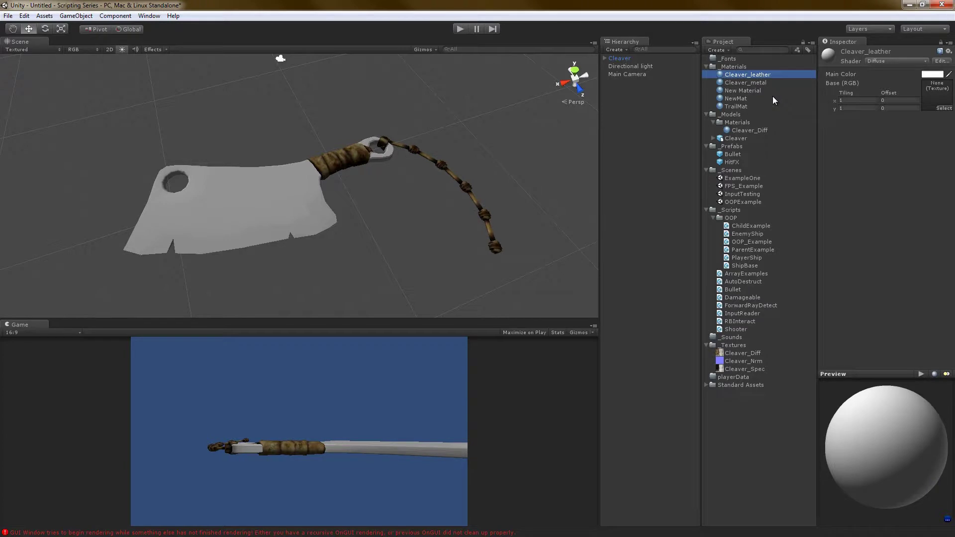
{"action": "left_click_drag", "start_coordinate": [757, 76], "coordinate": [354, 158]}
{"action": "left_click_drag", "start_coordinate": [758, 76], "coordinate": [442, 166]}
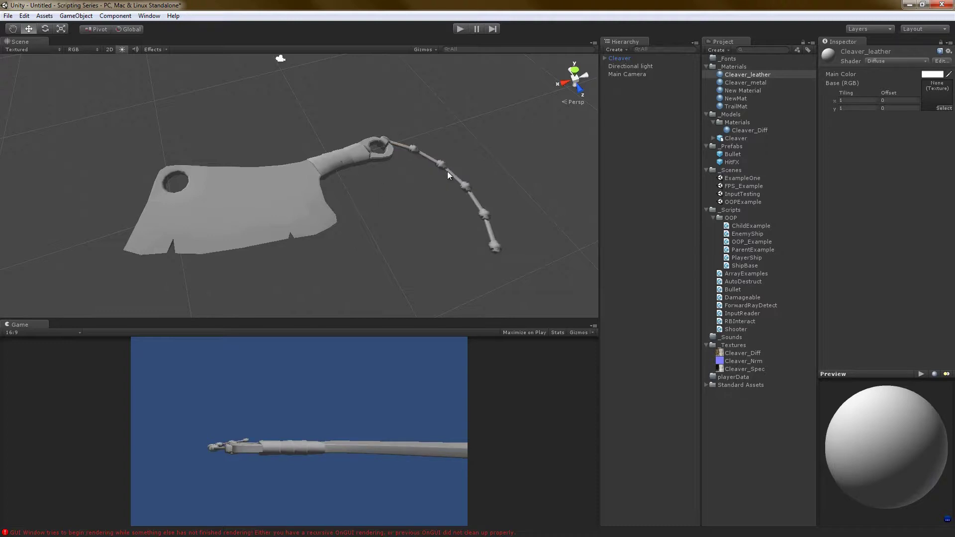
- Examine the Cord skinned mesh and its Cord_01 bone chain within the Cleaver hierarchy
{"action": "left_click", "coordinate": [452, 171]}
{"action": "left_click", "coordinate": [509, 163]}
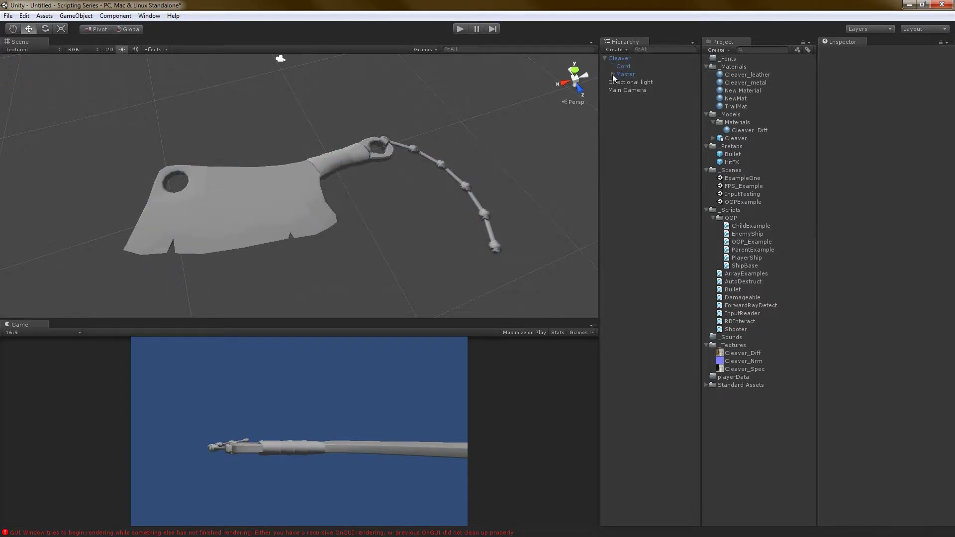
{"action": "left_click", "coordinate": [612, 74]}
{"action": "left_click", "coordinate": [620, 90]}
{"action": "left_click", "coordinate": [617, 90]}
{"action": "left_click", "coordinate": [620, 90]}
{"action": "left_click", "coordinate": [626, 69]}
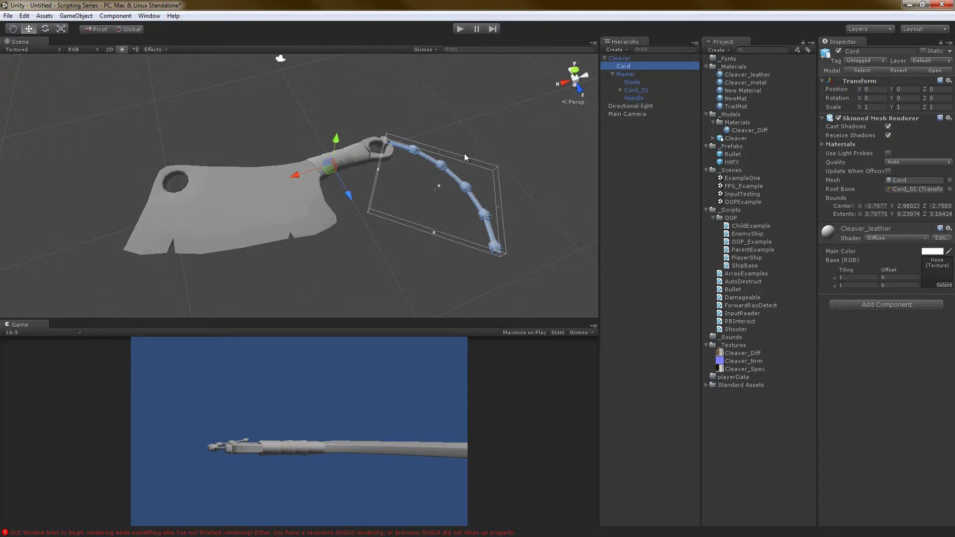
{"action": "left_click", "coordinate": [621, 90]}
{"action": "left_click", "coordinate": [629, 98]}
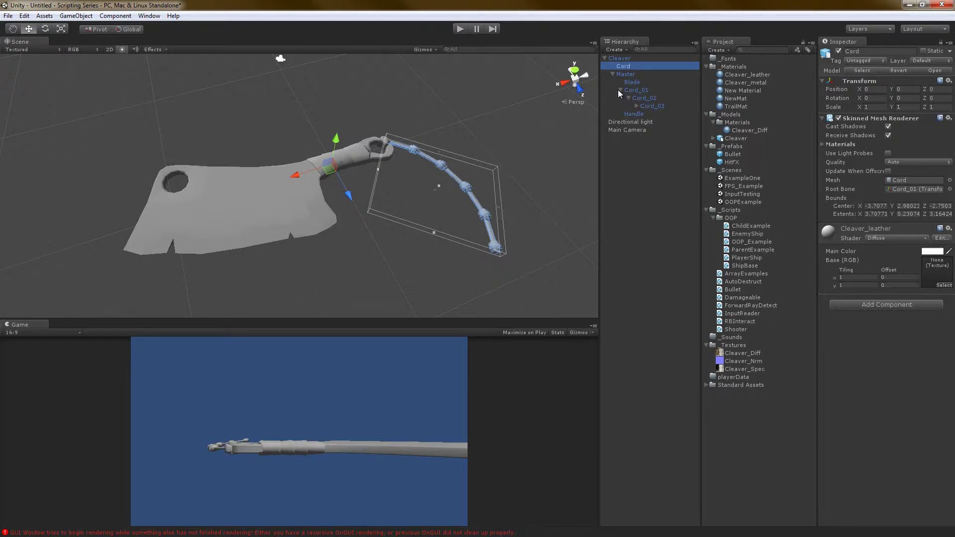
{"action": "left_click", "coordinate": [621, 90]}
{"action": "left_click", "coordinate": [624, 91]}
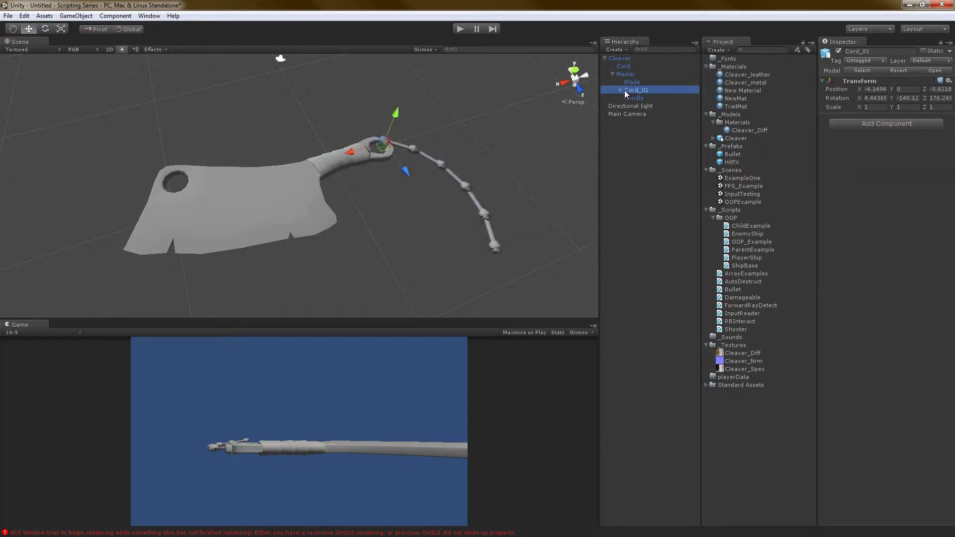
{"action": "left_click", "coordinate": [620, 90]}
{"action": "left_click", "coordinate": [620, 90]}
{"action": "left_click", "coordinate": [621, 66]}
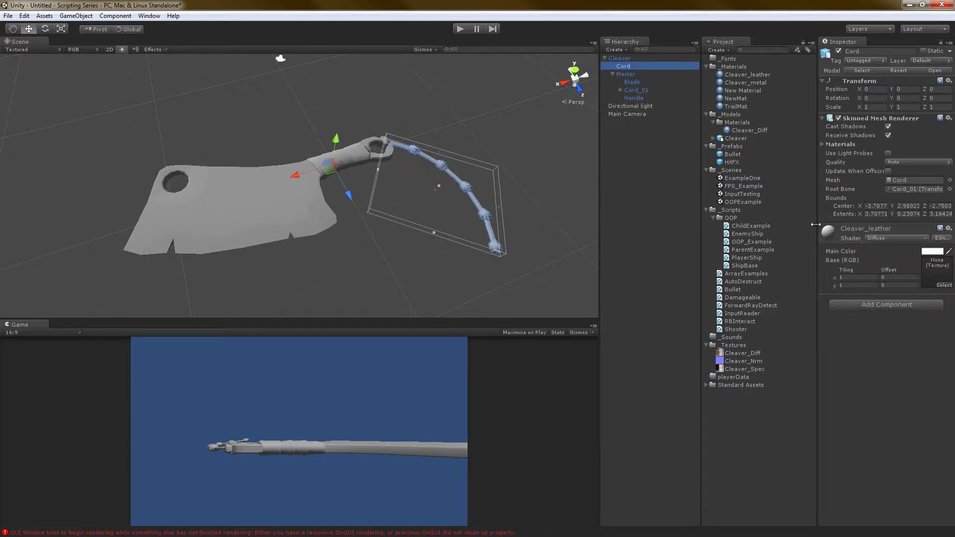
- Set the shader of the blade's Cleaver_metal material to Bumped Specular
{"action": "left_click", "coordinate": [365, 161]}
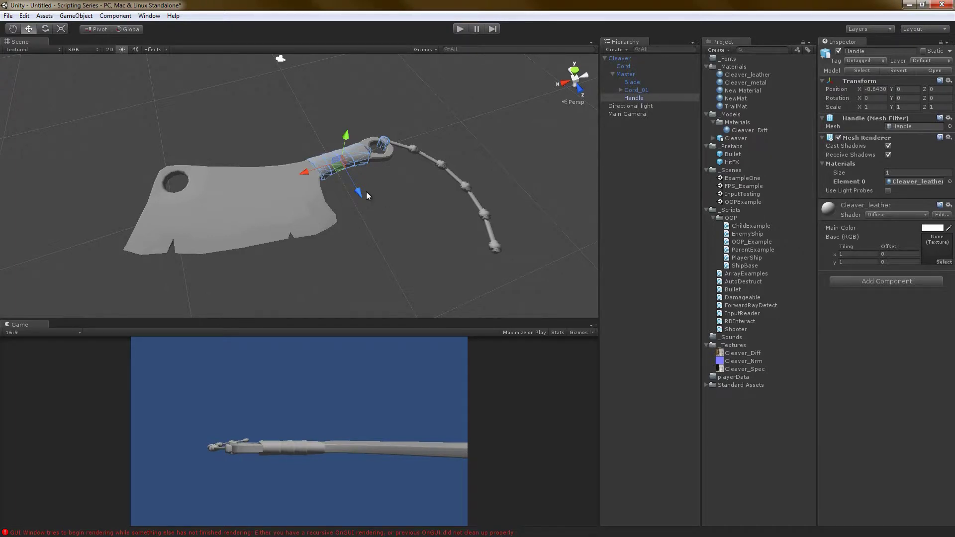
{"action": "left_click", "coordinate": [264, 232]}
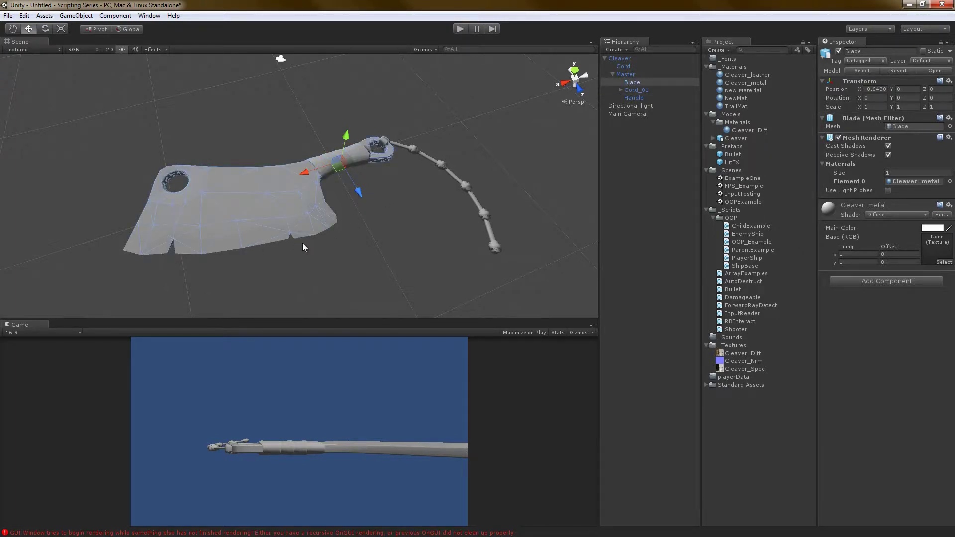
{"action": "scroll", "coordinate": [227, 240], "scroll_direction": "up", "scroll_amount": 2}
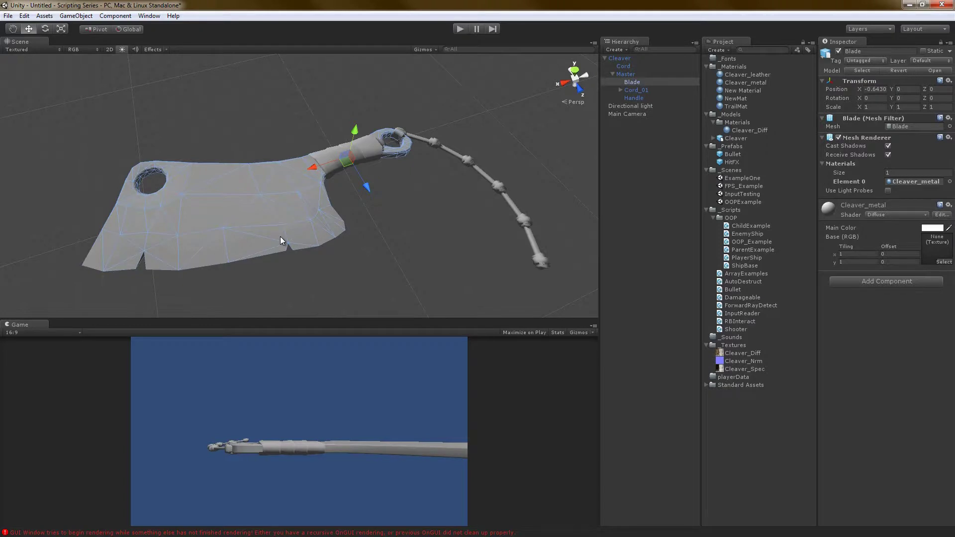
{"action": "scroll", "coordinate": [298, 234], "scroll_direction": "down", "scroll_amount": 1}
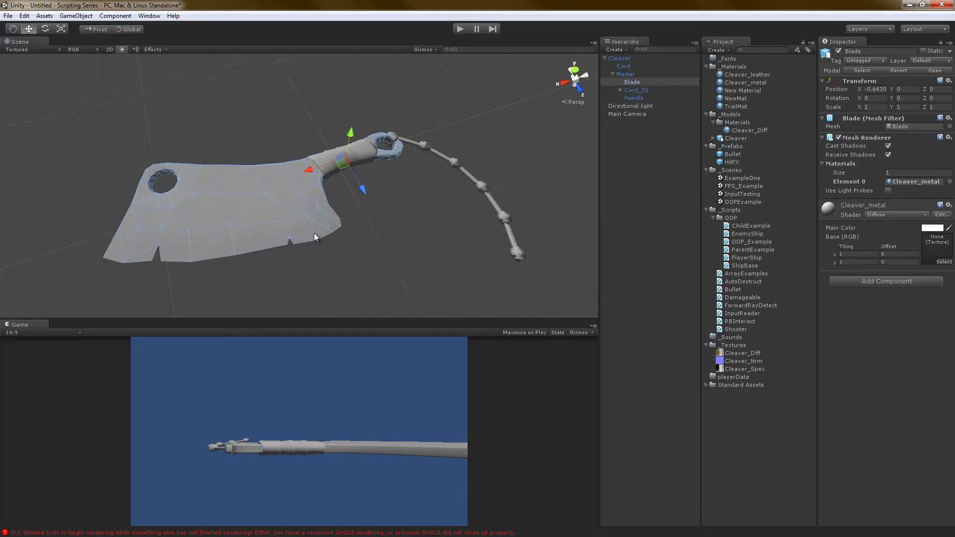
{"action": "left_click", "coordinate": [401, 205]}
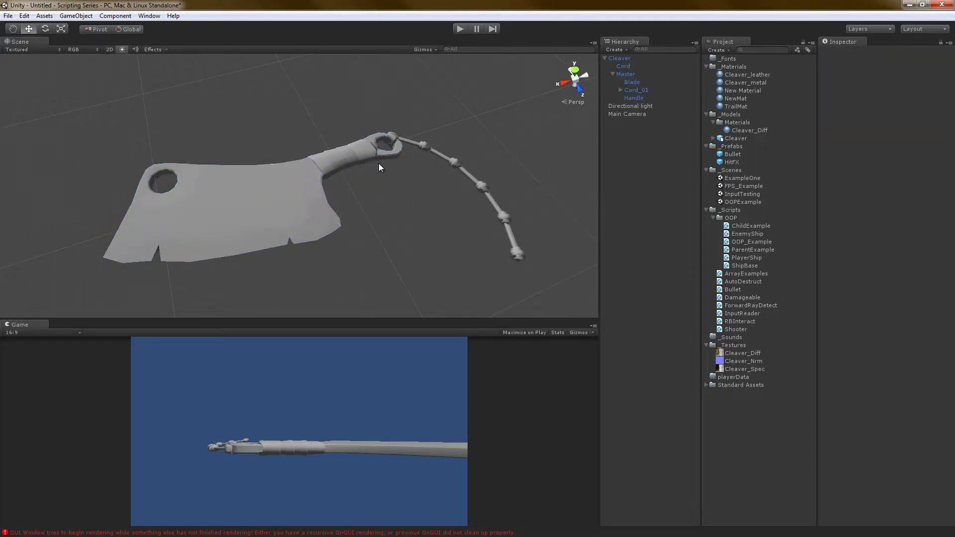
{"action": "left_click", "coordinate": [314, 178]}
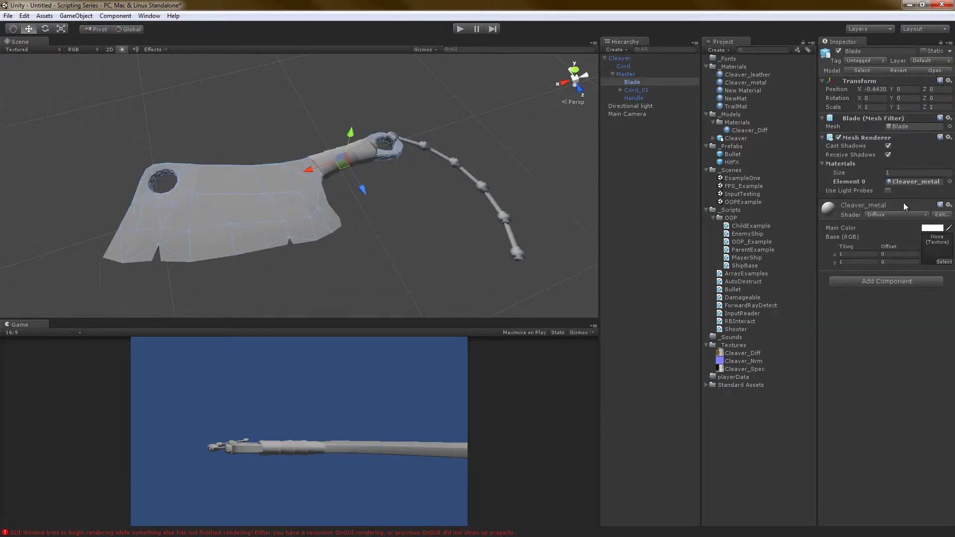
{"action": "left_click", "coordinate": [909, 216]}
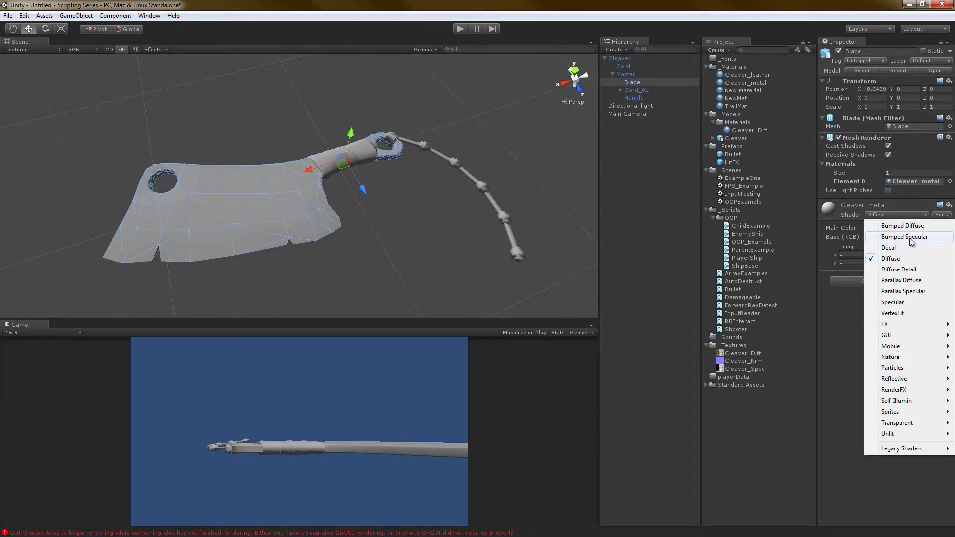
{"action": "left_click", "coordinate": [909, 238]}
- Set the shader of the handle's Cleaver_leather material to Bumped Diffuse
{"action": "left_click", "coordinate": [360, 160]}
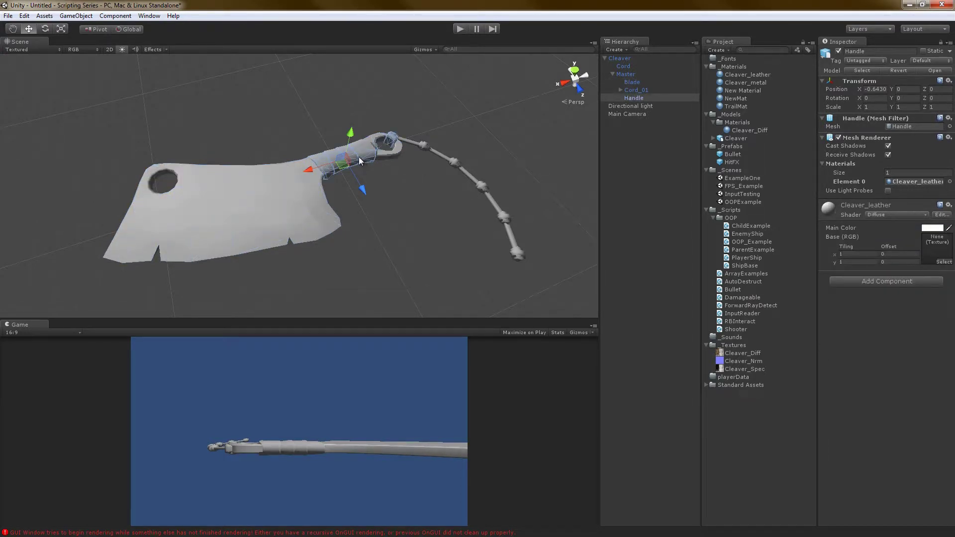
{"action": "left_click", "coordinate": [882, 217]}
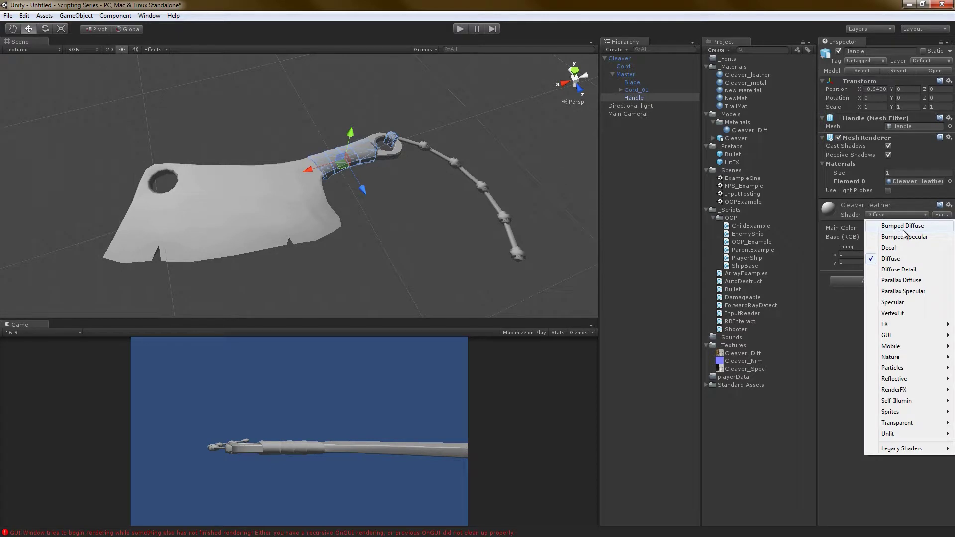
{"action": "left_click", "coordinate": [902, 228]}
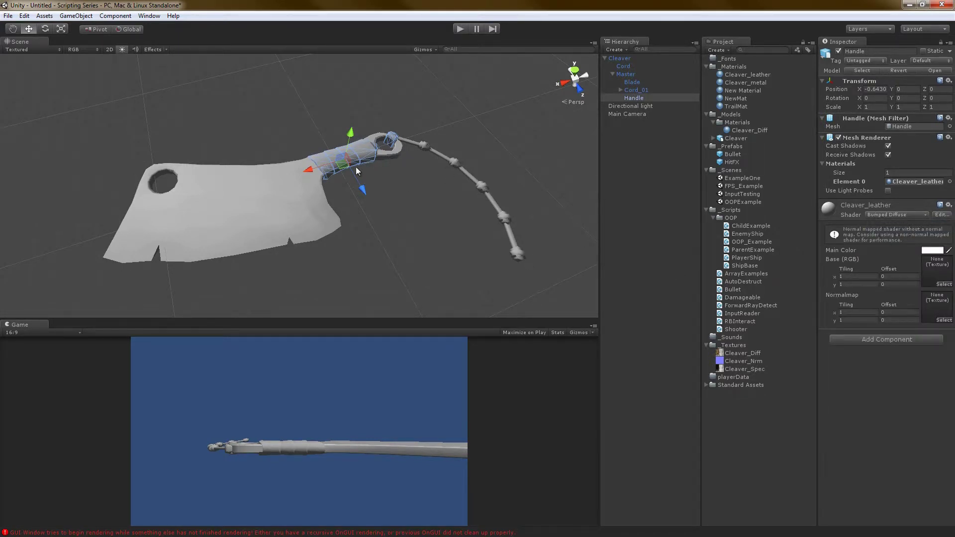
- Compare the blade and handle materials and set the handle's Cleaver_leather shader to Bumped Specular
{"action": "left_click", "coordinate": [327, 227]}
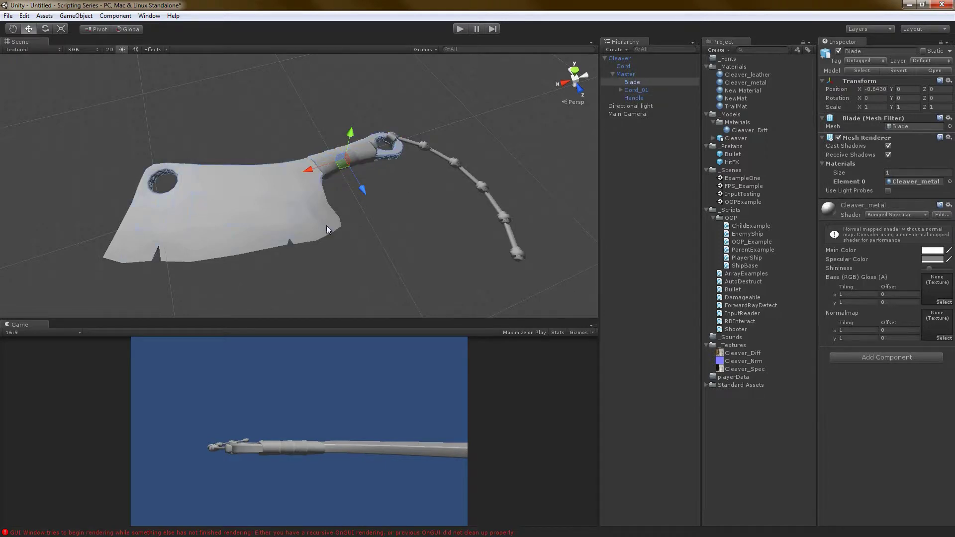
{"action": "left_click", "coordinate": [388, 151]}
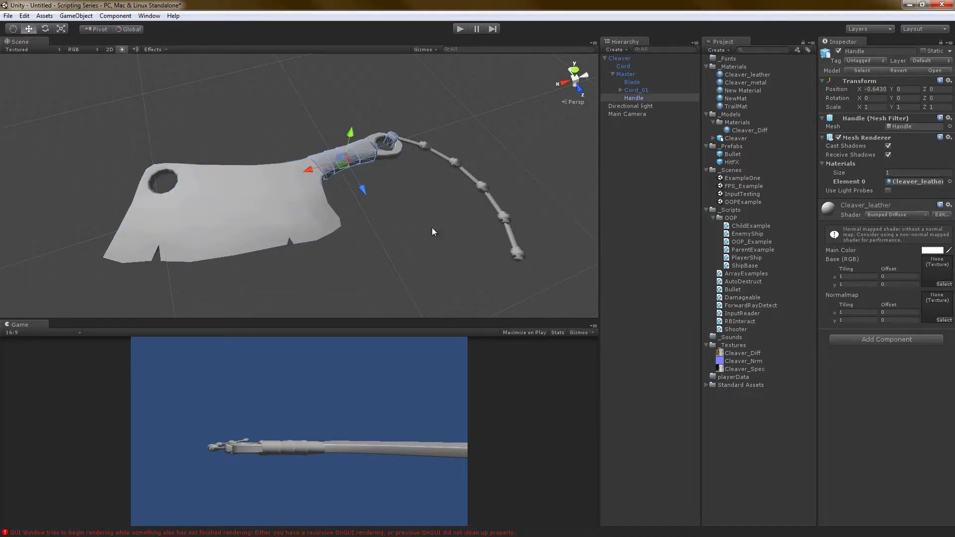
{"action": "left_click", "coordinate": [381, 179]}
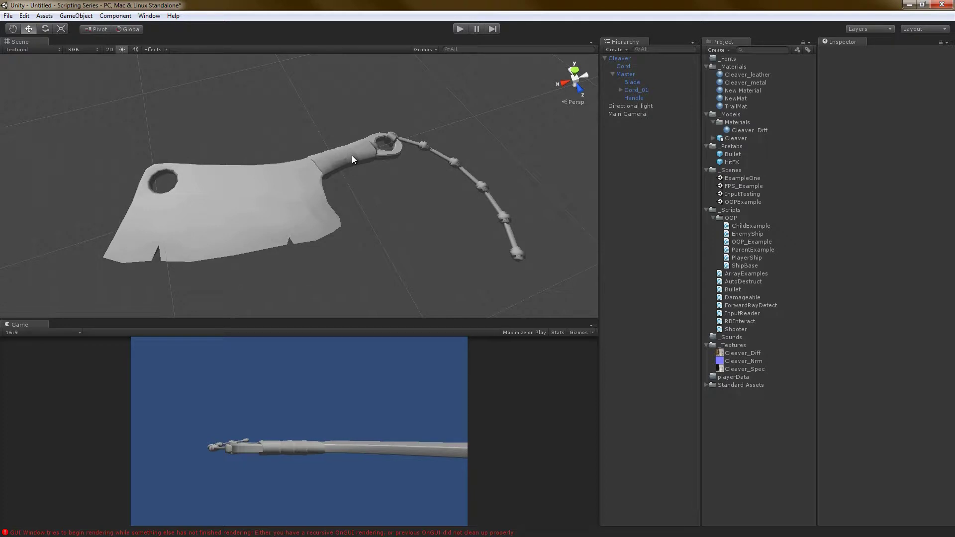
{"action": "left_click", "coordinate": [352, 157]}
{"action": "left_click", "coordinate": [352, 156]}
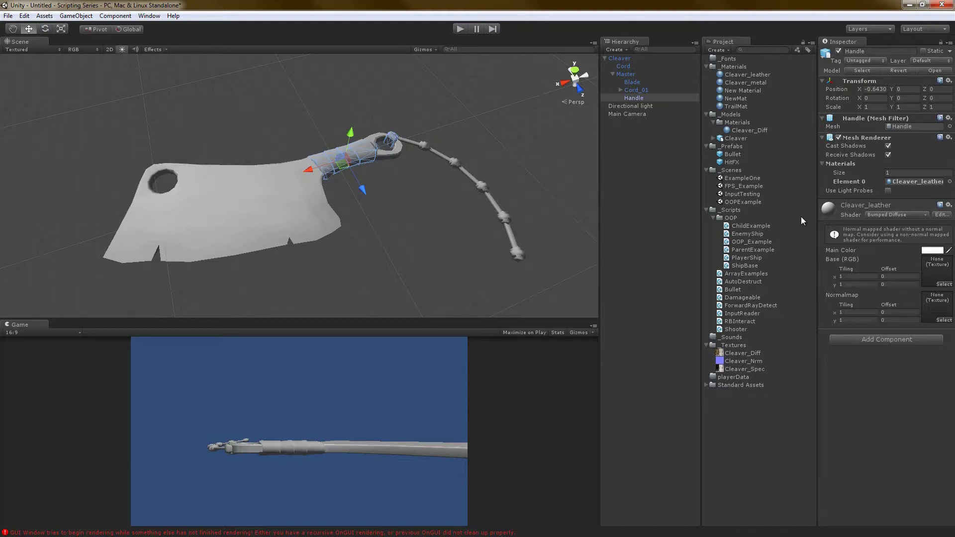
{"action": "left_click", "coordinate": [900, 215]}
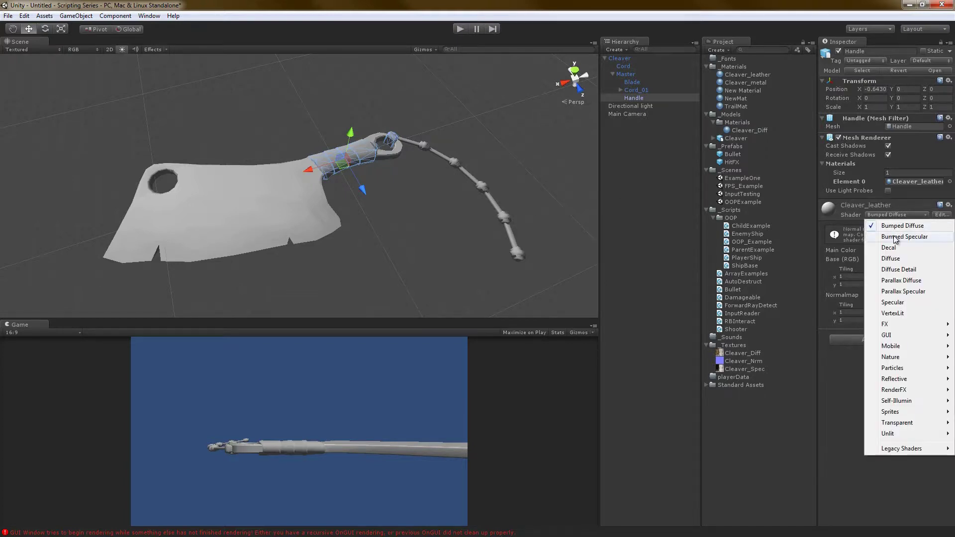
{"action": "left_click", "coordinate": [895, 237]}
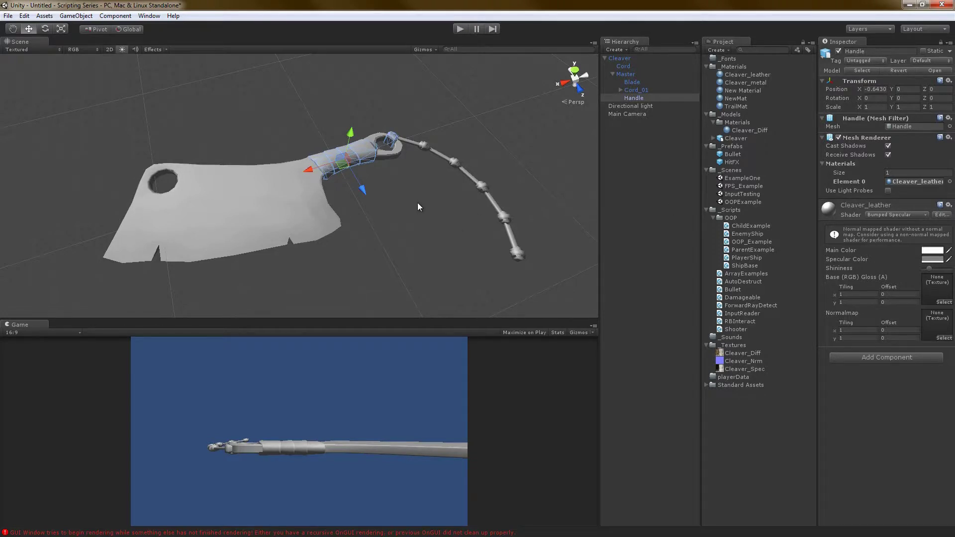
- Examine the blade's empty texture slots and the import settings of the Cleaver_Diff, Cleaver_Nrm and Cleaver_Spec textures
{"action": "left_click", "coordinate": [269, 211]}
{"action": "left_click", "coordinate": [306, 202]}
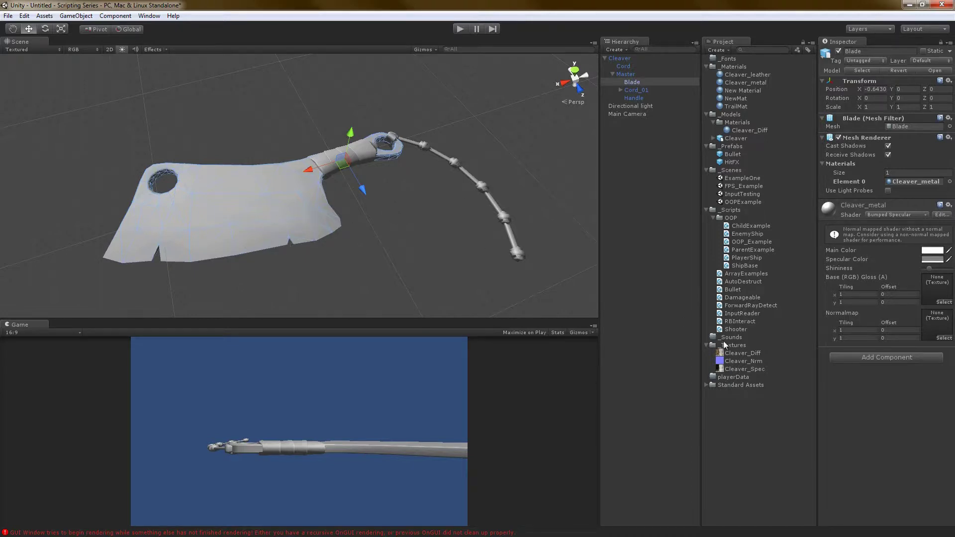
{"action": "left_click", "coordinate": [738, 353]}
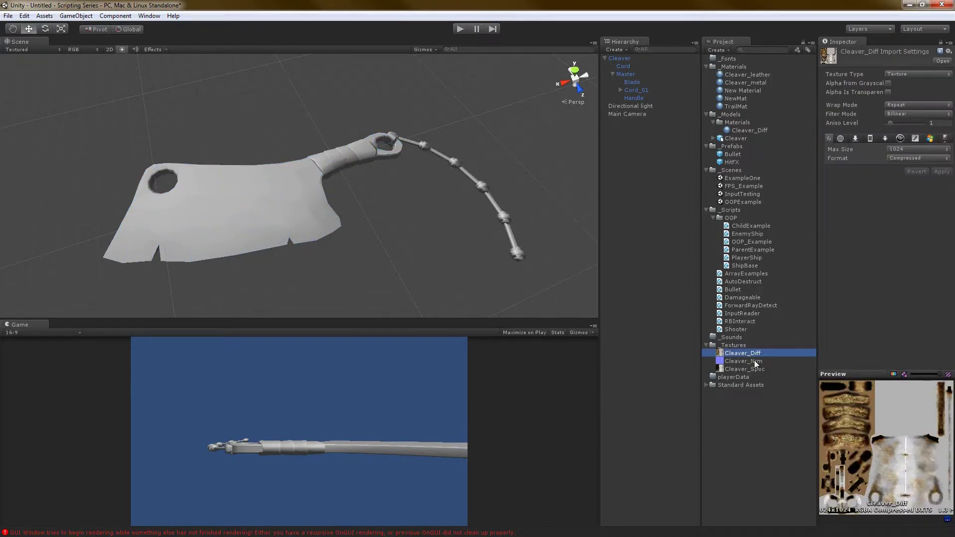
{"action": "left_click", "coordinate": [749, 361]}
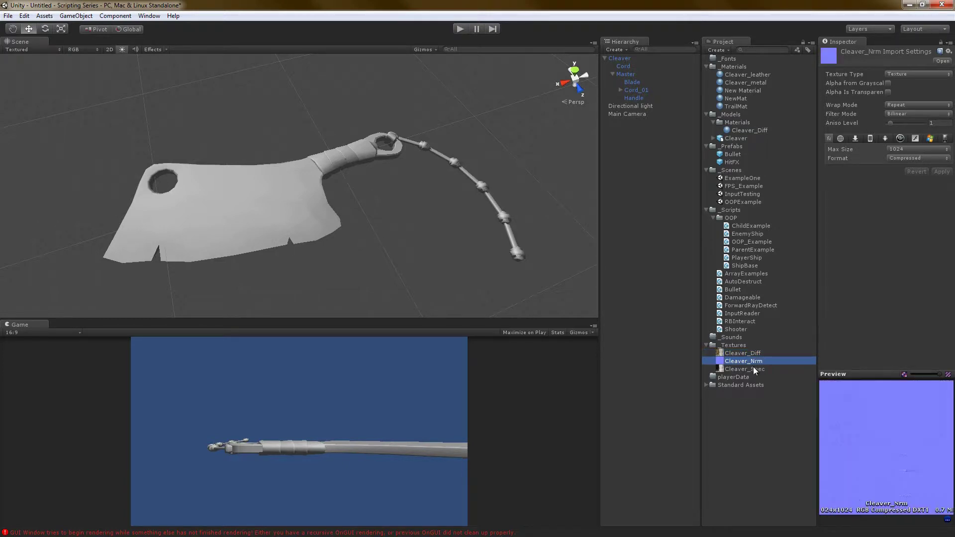
{"action": "left_click", "coordinate": [752, 368]}
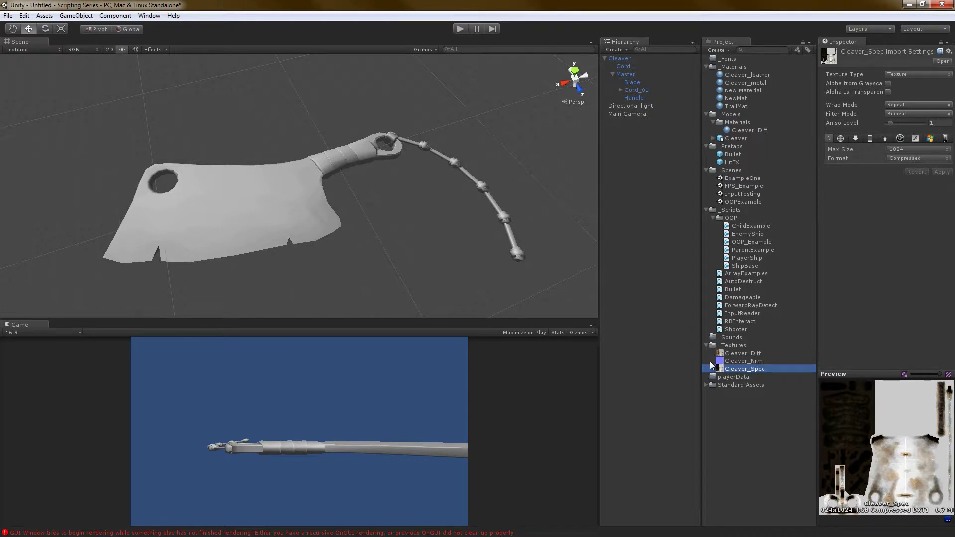
{"action": "left_click", "coordinate": [569, 461]}
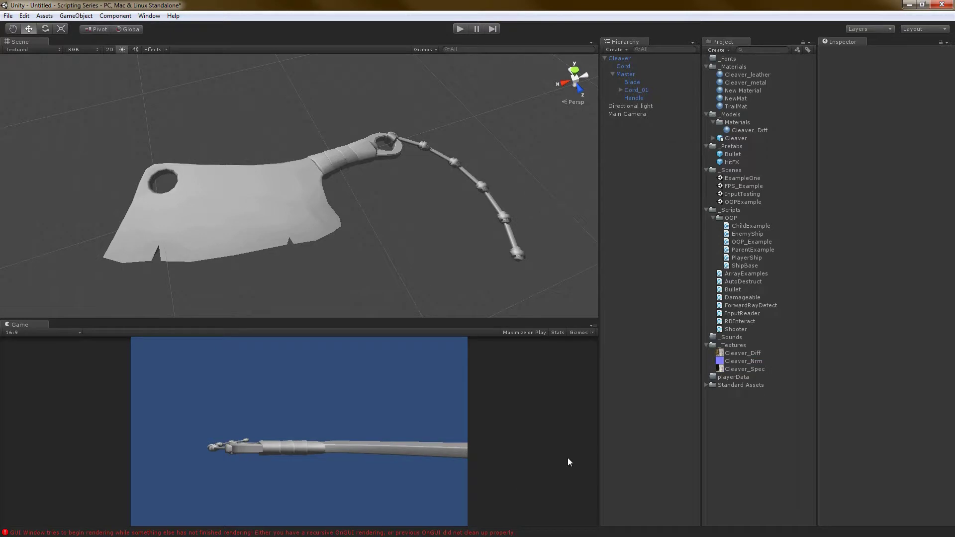
{"action": "left_click", "coordinate": [729, 370]}
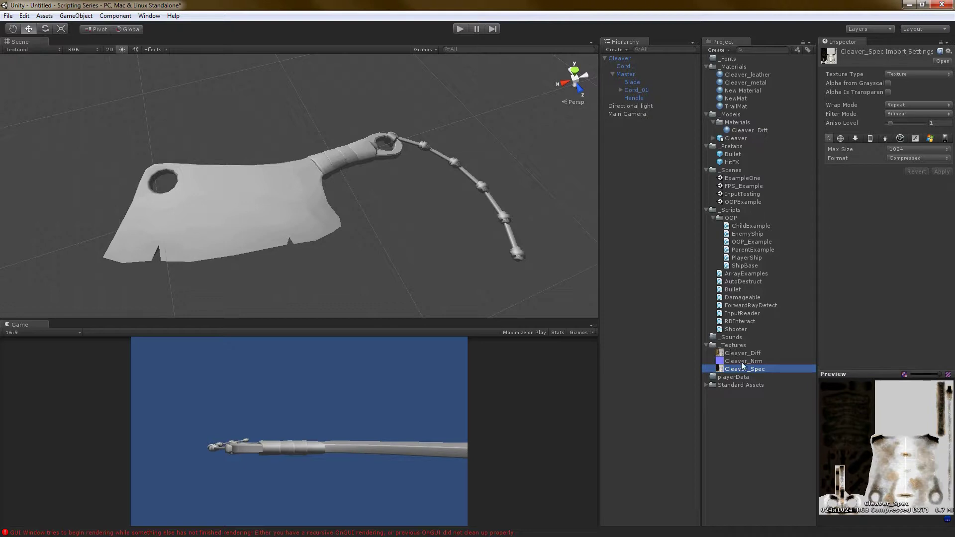
{"action": "left_click", "coordinate": [755, 363]}
{"action": "left_click", "coordinate": [755, 355]}
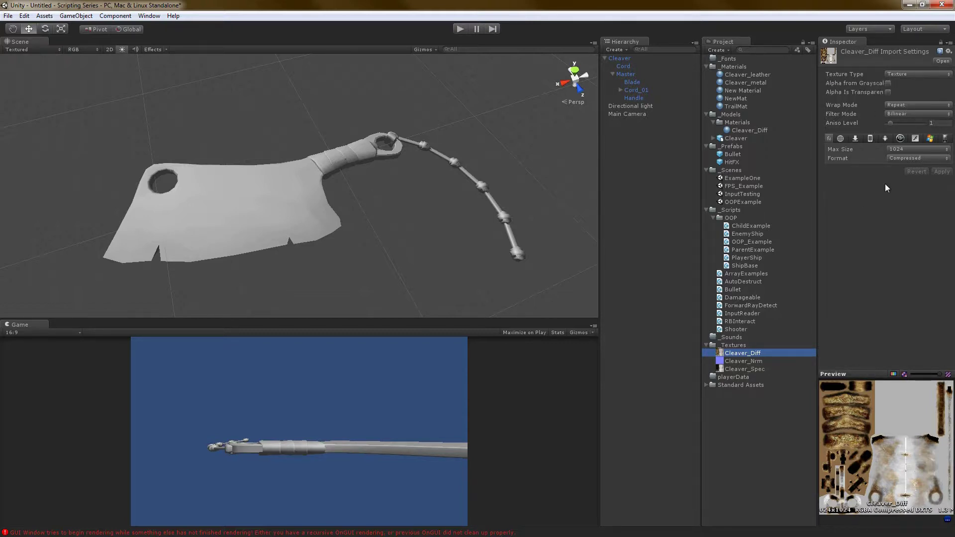
{"action": "left_click", "coordinate": [904, 74]}
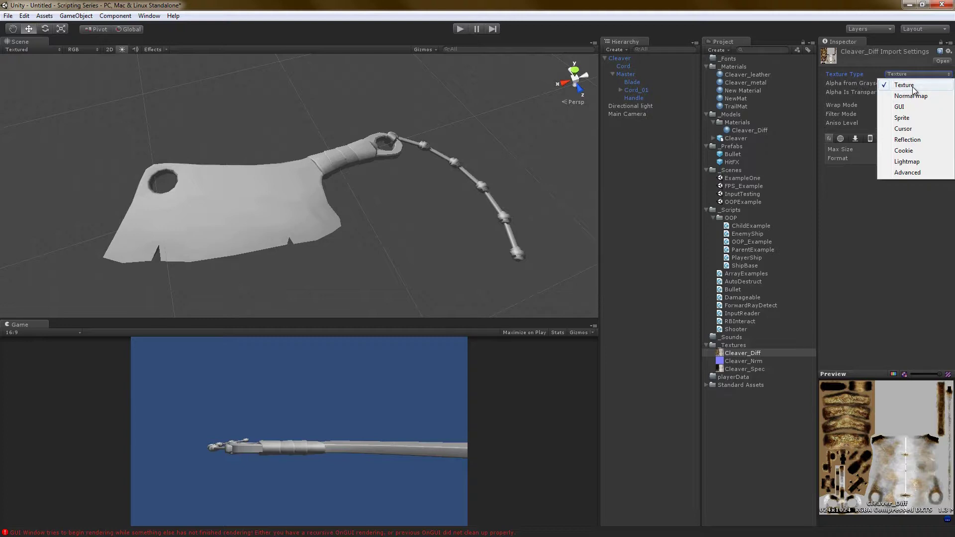
- Set the Cleaver_Nrm texture type to Normal map with Create from Grayscale turned off, and apply the import settings
{"action": "left_click", "coordinate": [747, 362]}
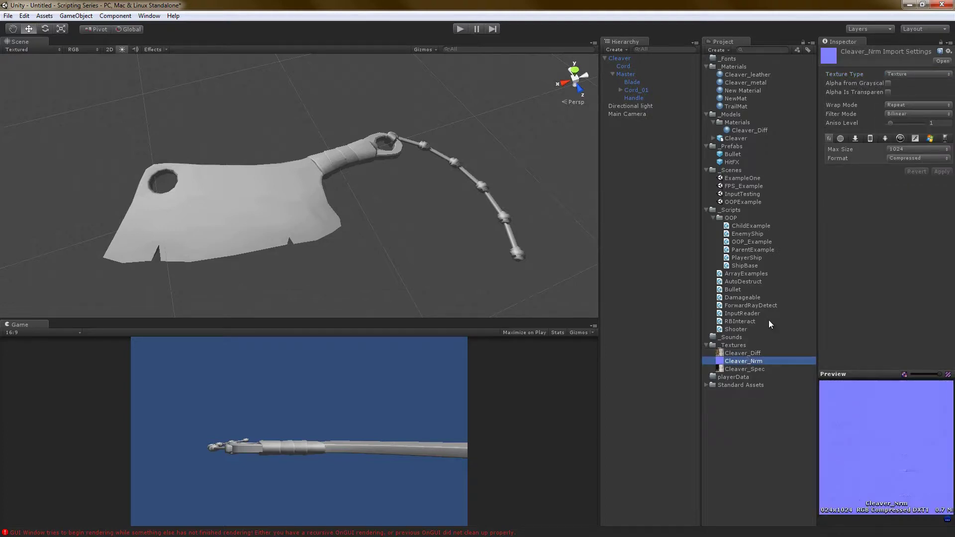
{"action": "left_click", "coordinate": [894, 73]}
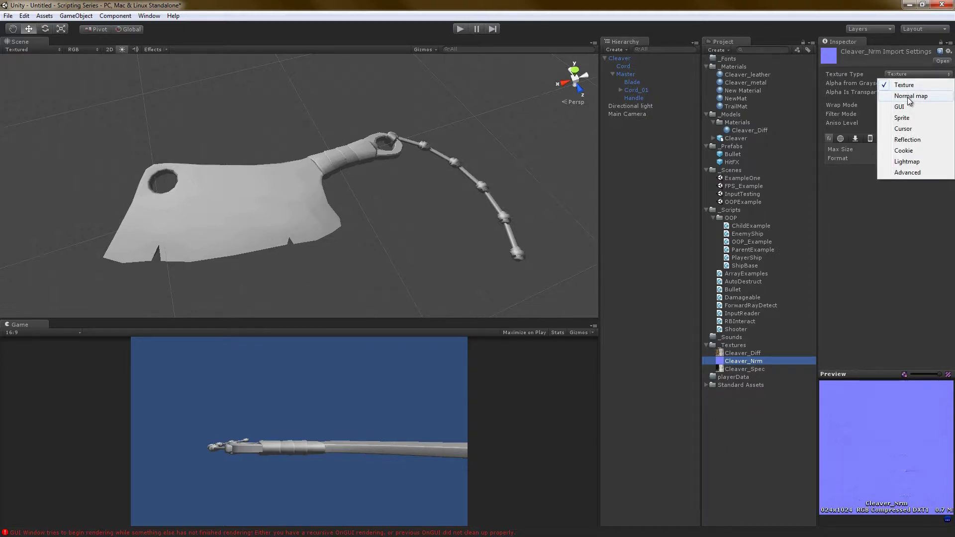
{"action": "left_click", "coordinate": [910, 97]}
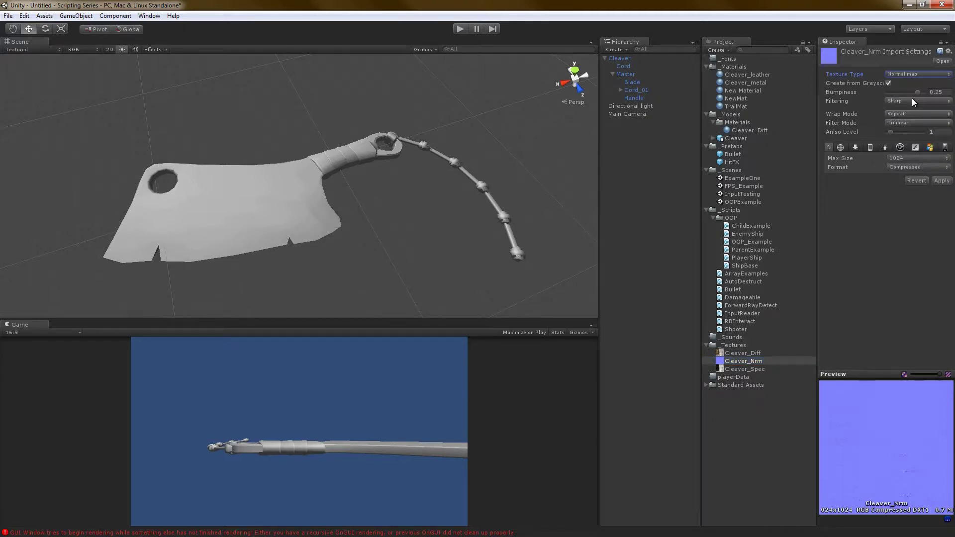
{"action": "left_click", "coordinate": [887, 83]}
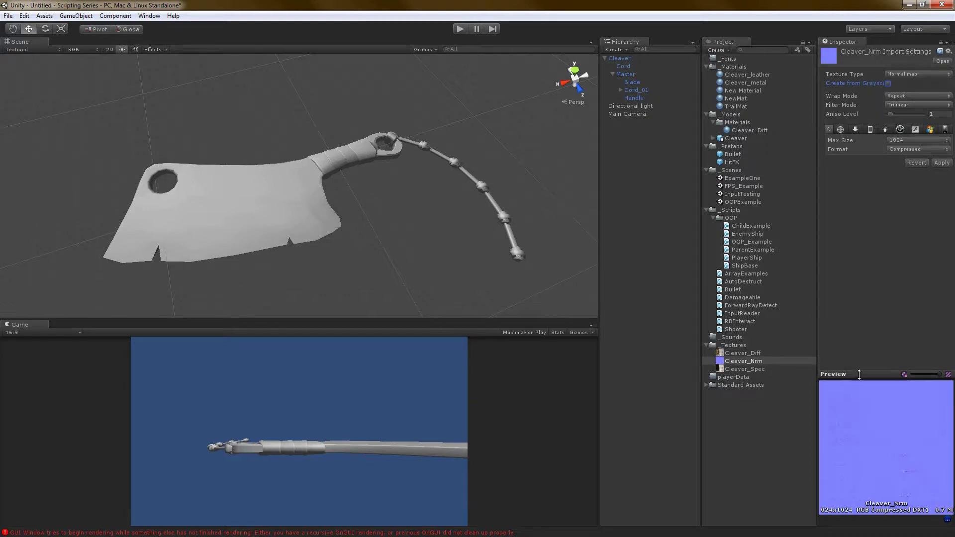
{"action": "mouse_move", "coordinate": [859, 374]}
{"action": "left_mouse_down"}
{"action": "mouse_move", "coordinate": [863, 348]}
{"action": "mouse_move", "coordinate": [870, 391]}
{"action": "mouse_move", "coordinate": [867, 360]}
{"action": "mouse_move", "coordinate": [868, 388]}
{"action": "mouse_move", "coordinate": [868, 371]}
{"action": "left_mouse_up"}
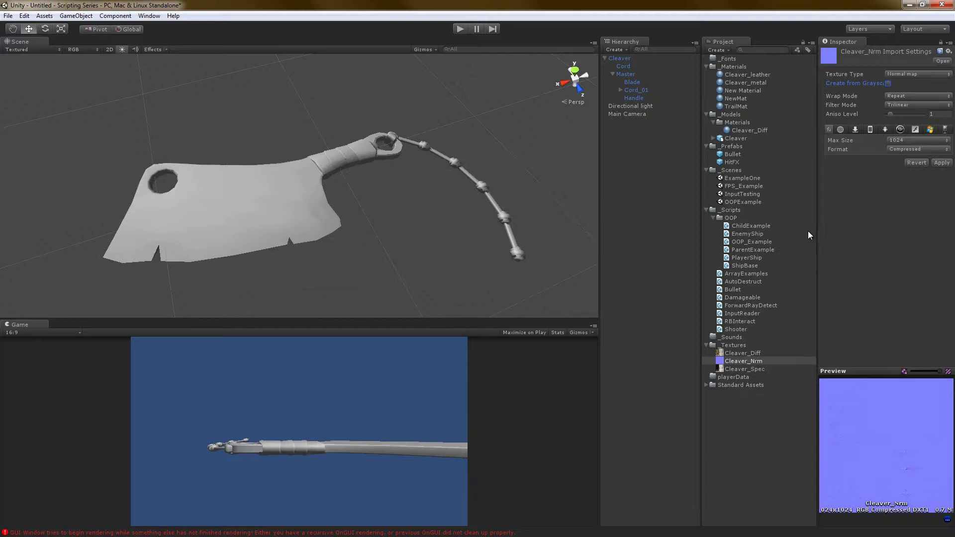
{"action": "left_click", "coordinate": [894, 95]}
{"action": "left_click", "coordinate": [882, 189]}
{"action": "left_click", "coordinate": [738, 90]}
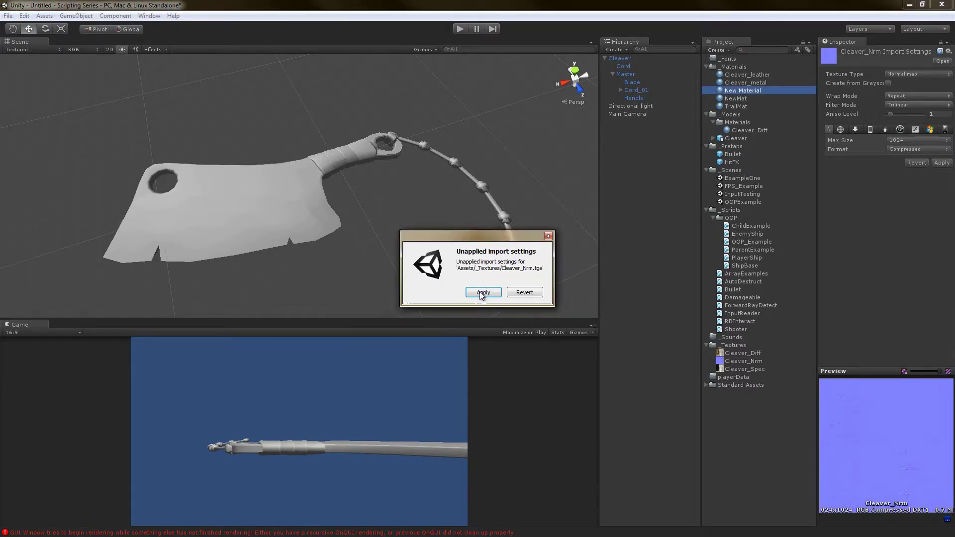
{"action": "left_click", "coordinate": [480, 292]}
- Set the X offset of NewMat's base texture to .5 and check the texture wrapping on a rotated cube preview
{"action": "left_click", "coordinate": [746, 100]}
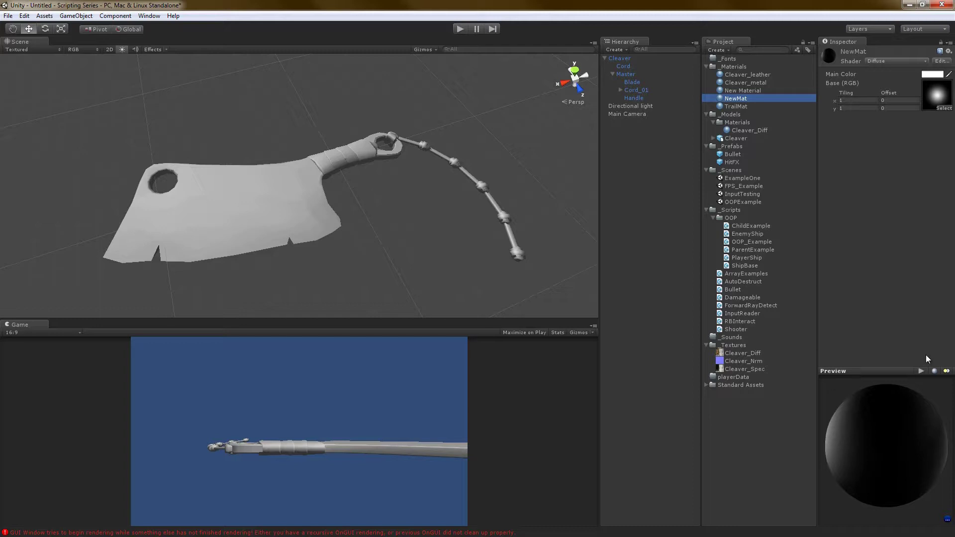
{"action": "left_click", "coordinate": [934, 371]}
{"action": "left_click_drag", "start_coordinate": [886, 406], "coordinate": [876, 442]}
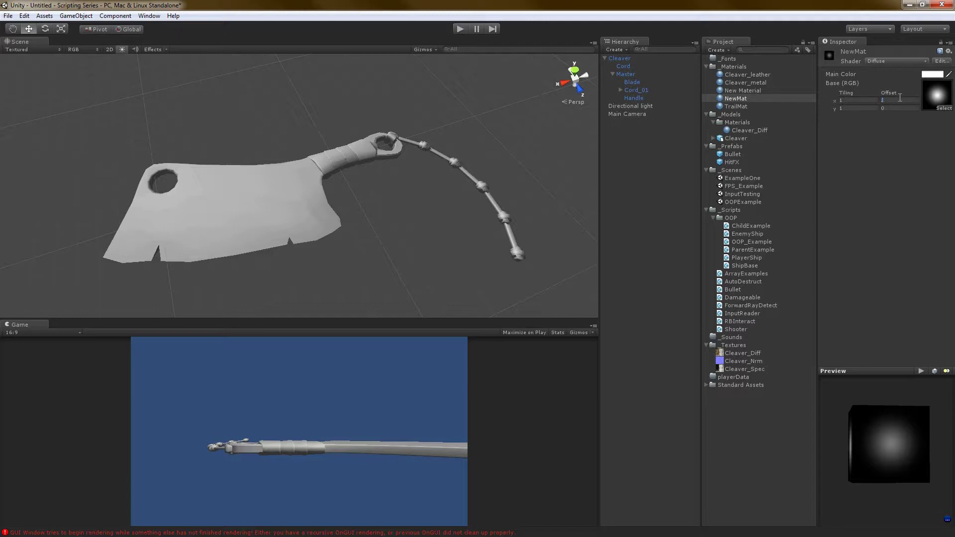
{"action": "type", "text": ".25"}
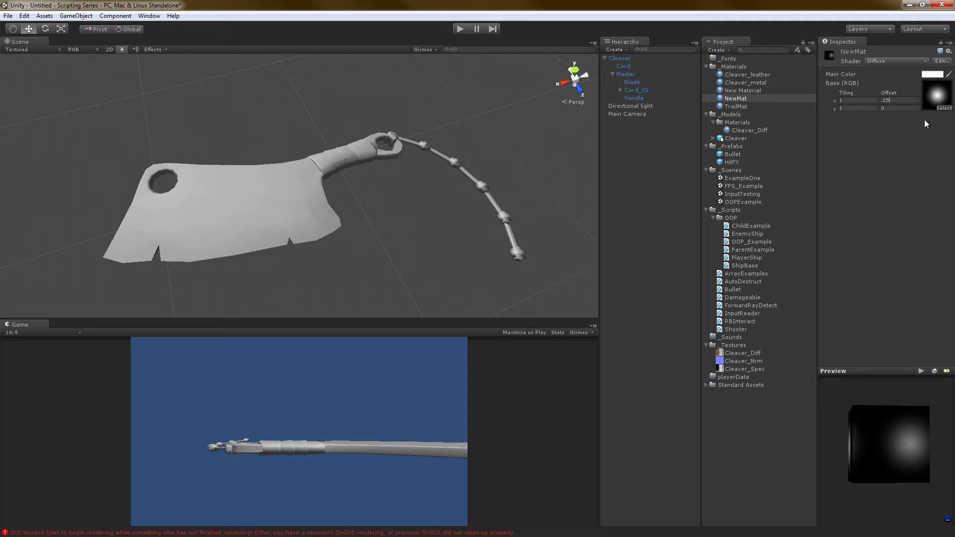
{"action": "key", "text": "BackSpace"}
{"action": "key", "text": "BackSpace"}
{"action": "type", "text": "5"}
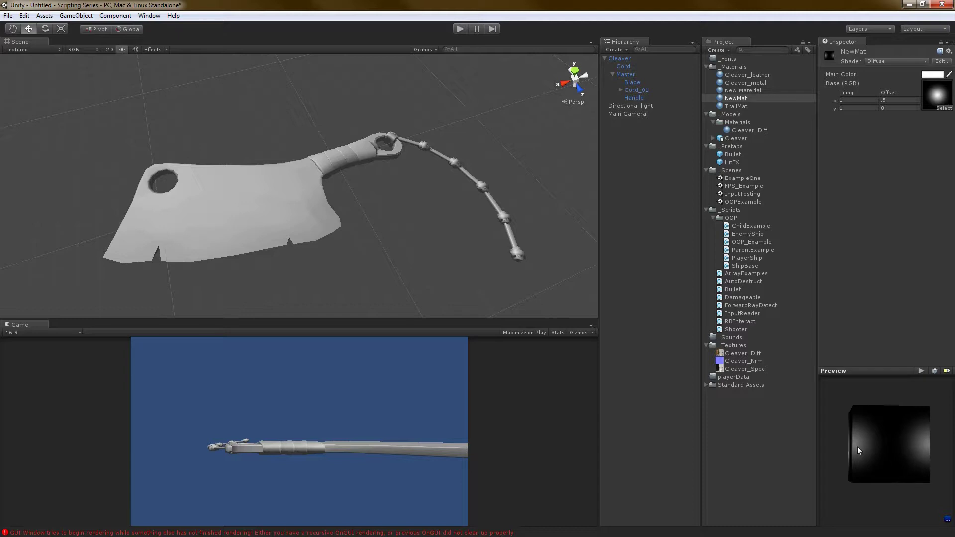
{"action": "left_click_drag", "start_coordinate": [857, 446], "coordinate": [827, 398]}
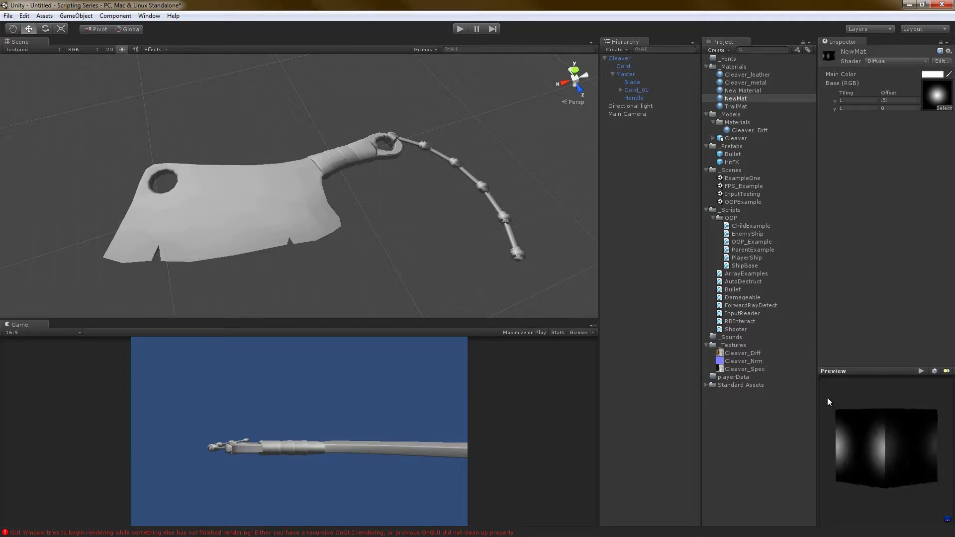
- Set the wrap mode of the Cleaver_Nrm texture to Clamp and apply the import settings
{"action": "left_click", "coordinate": [753, 361]}
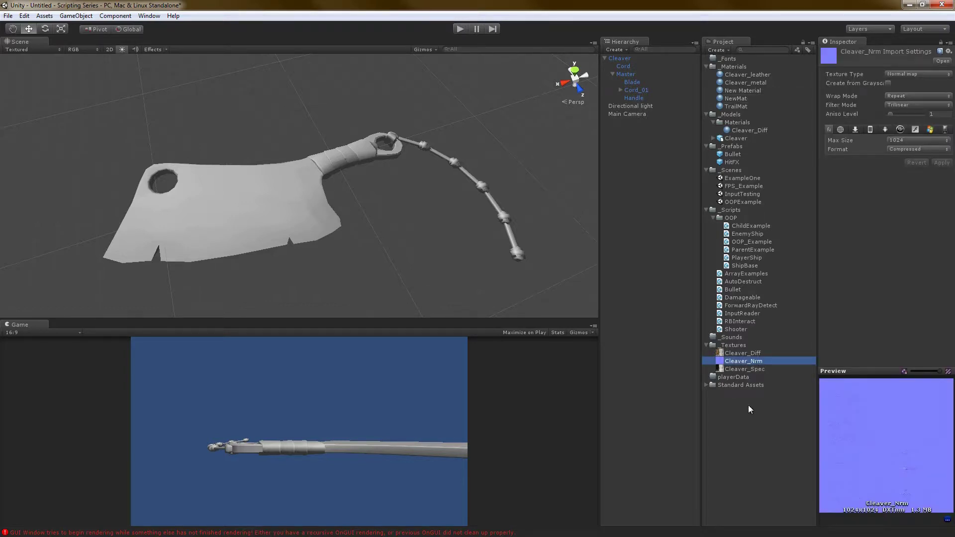
{"action": "left_click", "coordinate": [913, 94]}
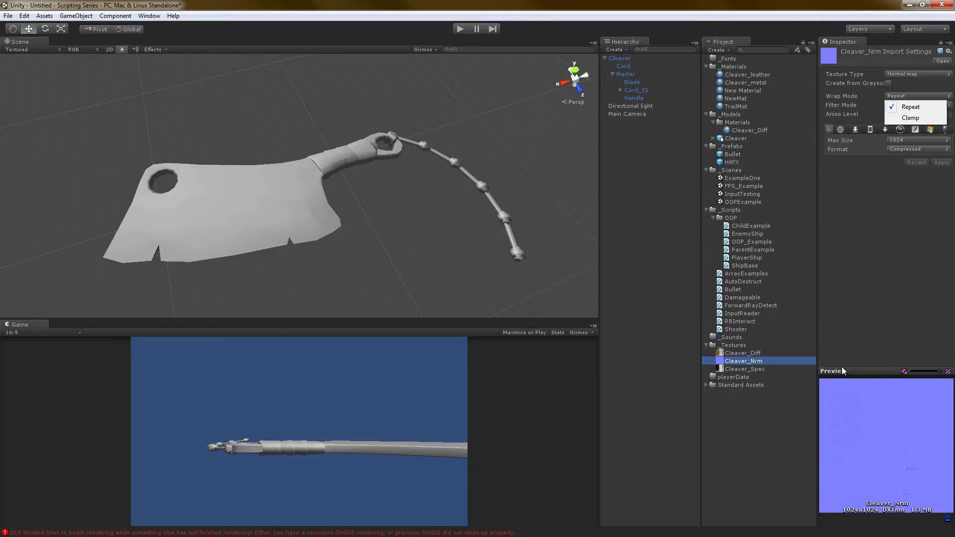
{"action": "left_click", "coordinate": [908, 118]}
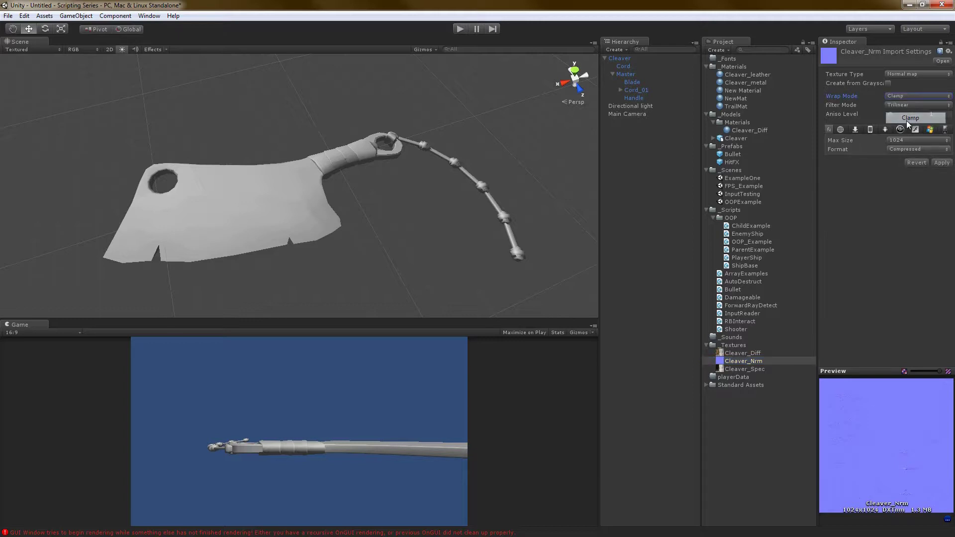
{"action": "left_click", "coordinate": [938, 164]}
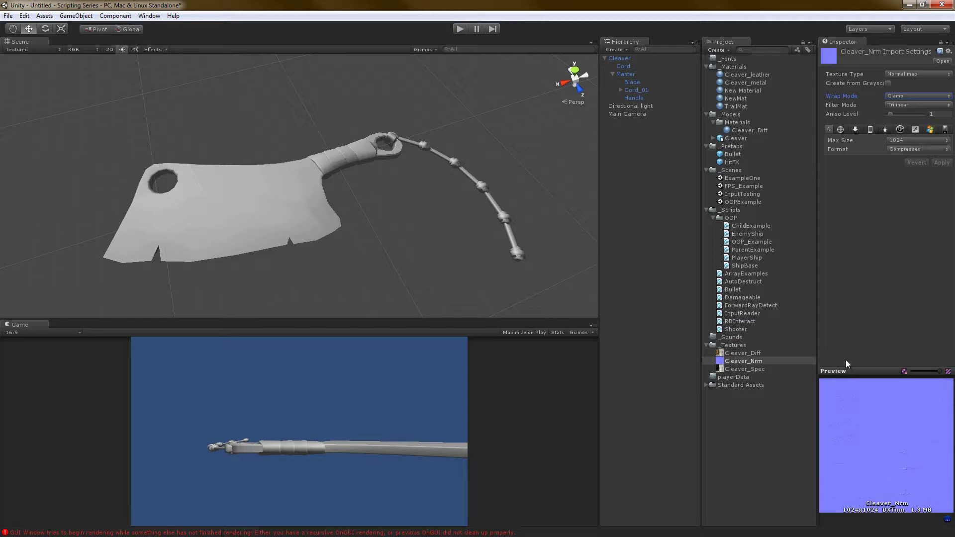
- Examine the Cleaver_Diff texture layout in an enlarged preview and compare it with the cleaver's blade
{"action": "left_click", "coordinate": [743, 353]}
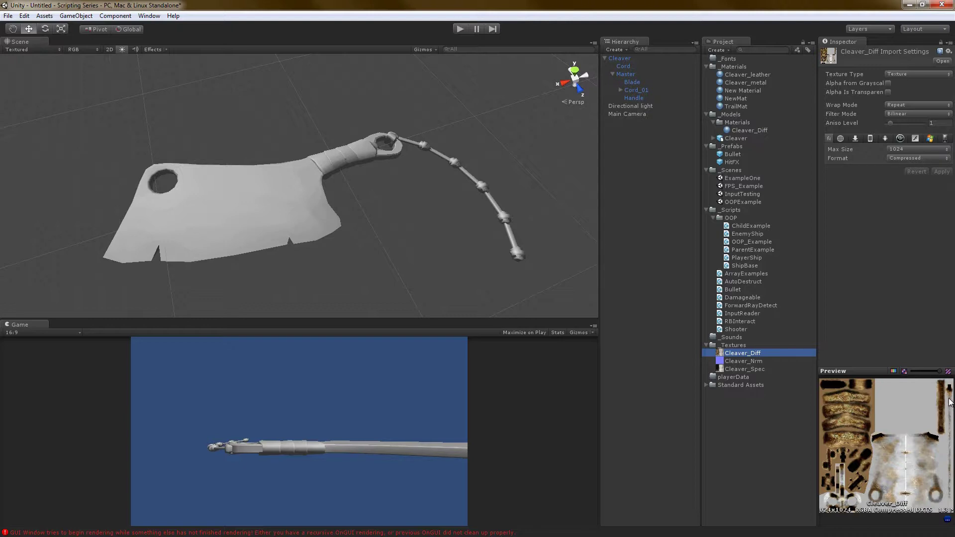
{"action": "left_click", "coordinate": [856, 266]}
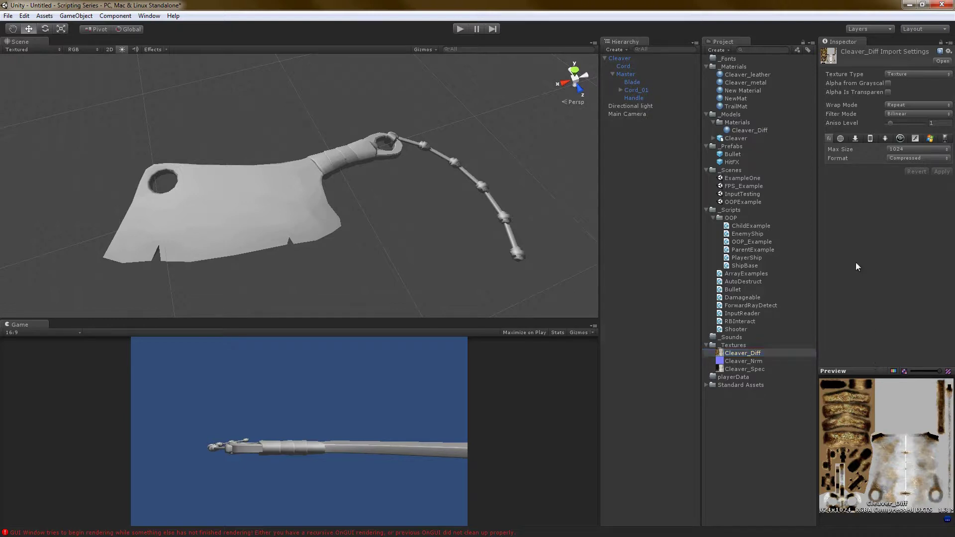
{"action": "left_click_drag", "start_coordinate": [817, 283], "coordinate": [622, 281]}
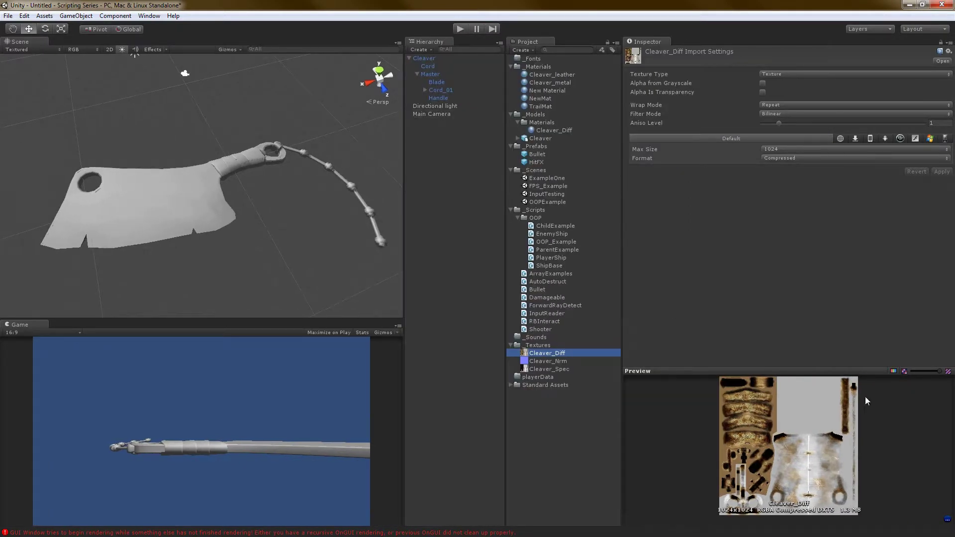
{"action": "left_click", "coordinate": [830, 371]}
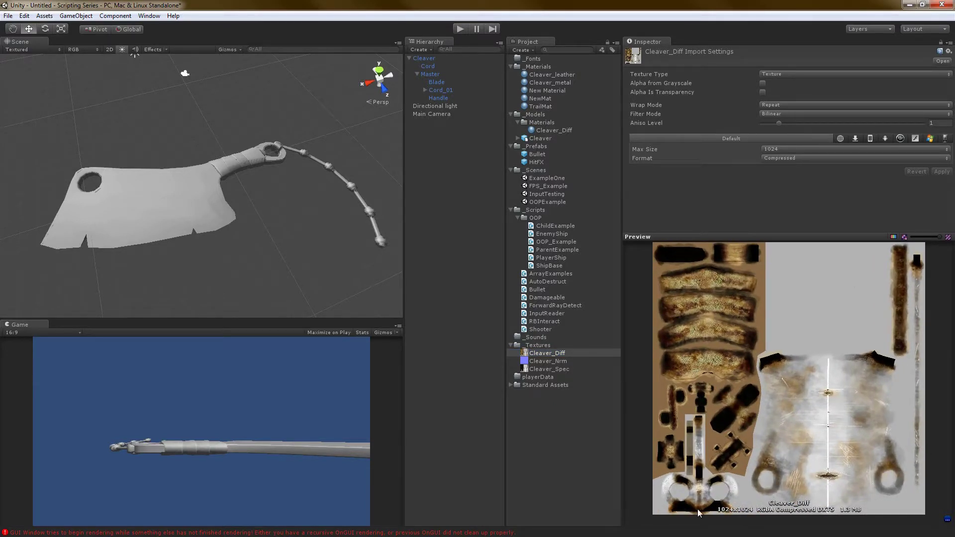
{"action": "left_click", "coordinate": [802, 233]}
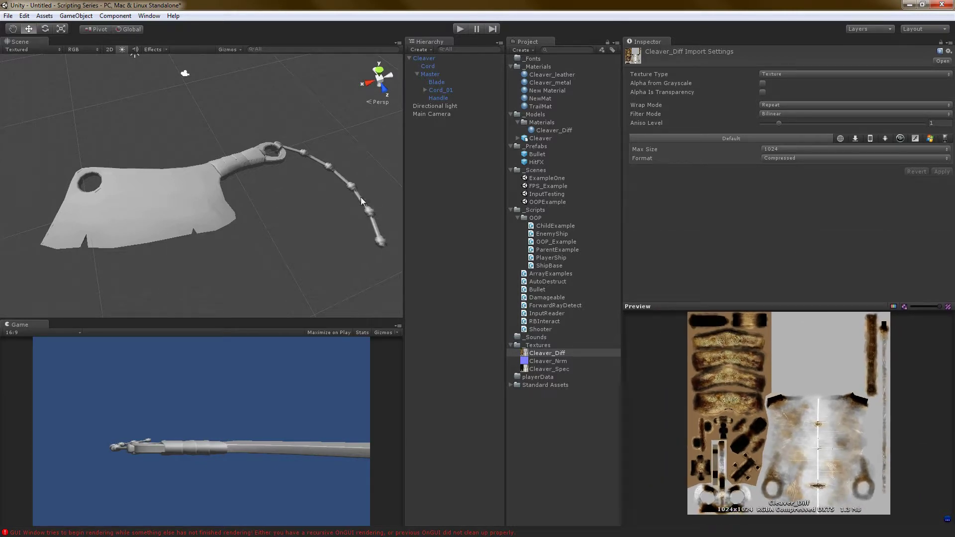
{"action": "left_click_drag", "start_coordinate": [405, 205], "coordinate": [576, 210]}
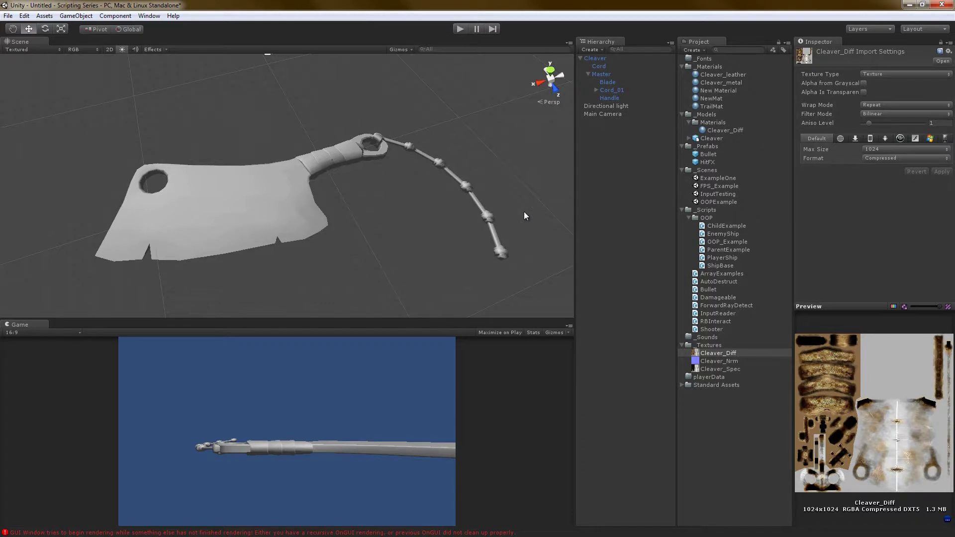
{"action": "left_click", "coordinate": [786, 226]}
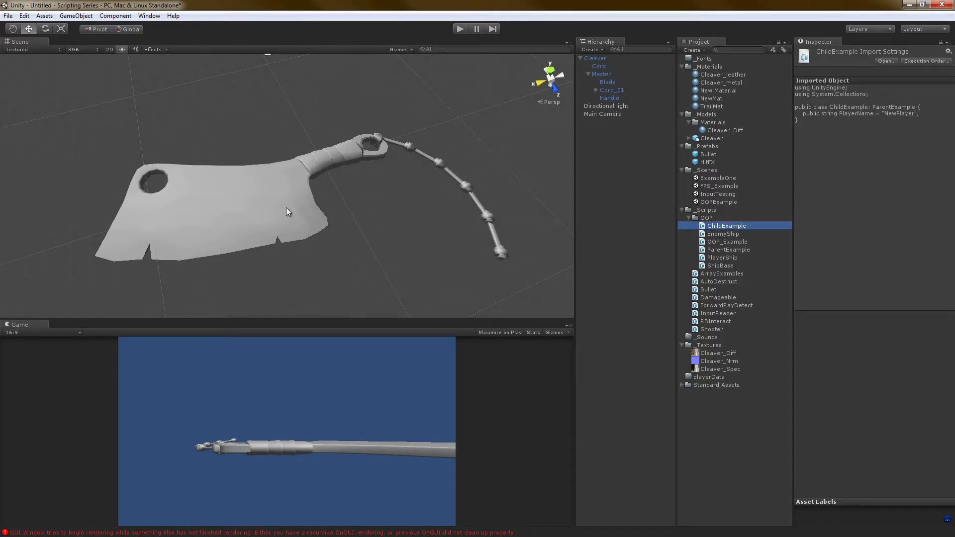
{"action": "left_click", "coordinate": [267, 211]}
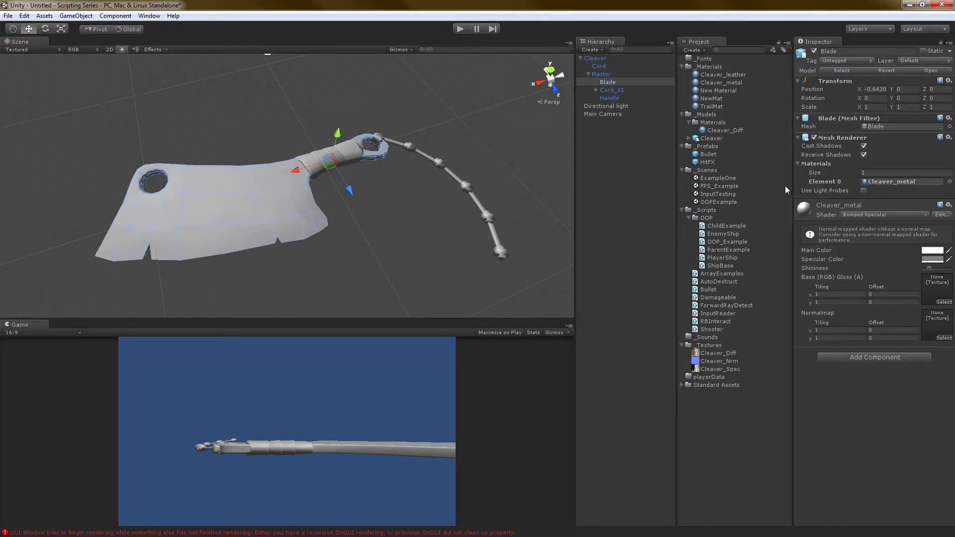
- Widen the import settings area, set the Cleaver_Diff texture's wrap mode to Clamp and apply it
{"action": "left_click_drag", "start_coordinate": [792, 187], "coordinate": [701, 187]}
{"action": "left_click", "coordinate": [621, 353]}
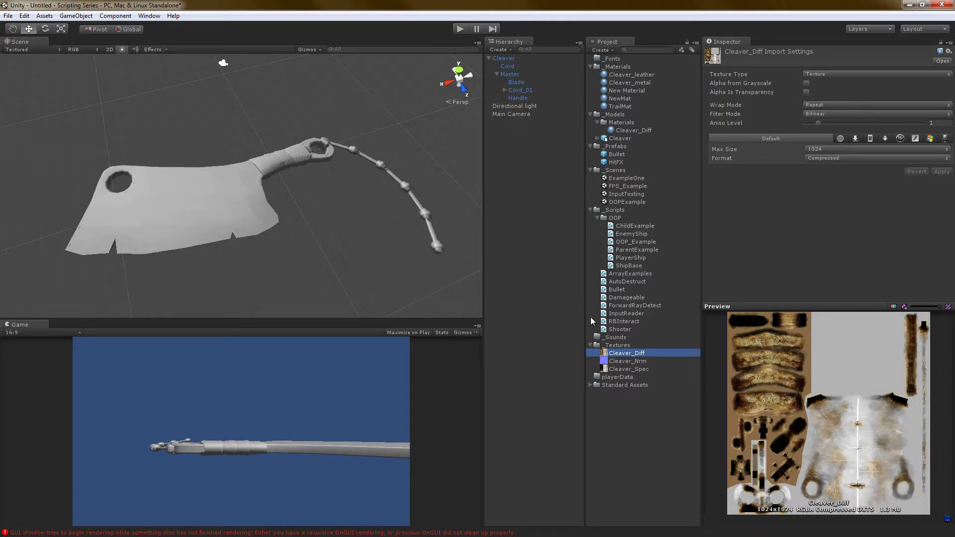
{"action": "left_click", "coordinate": [809, 106]}
{"action": "left_click", "coordinate": [831, 125]}
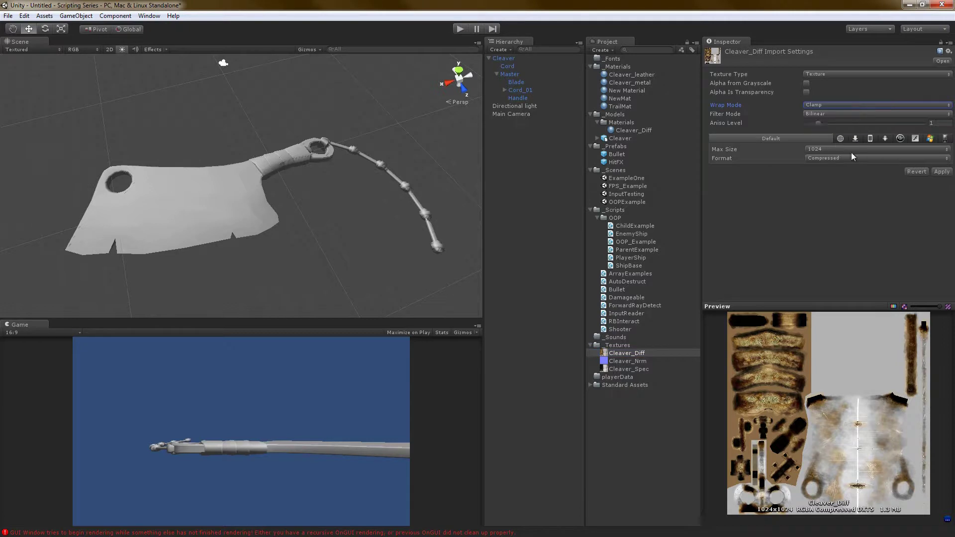
{"action": "left_click", "coordinate": [941, 172]}
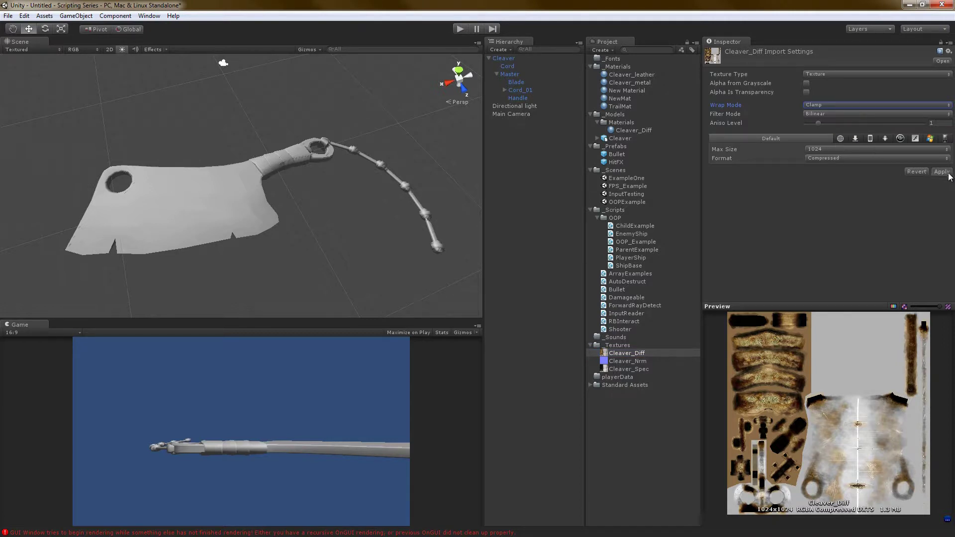
- Check the Cleaver_Nrm settings, and set the Cleaver_Spec texture's wrap mode to Clamp and apply it
{"action": "left_click", "coordinate": [627, 361]}
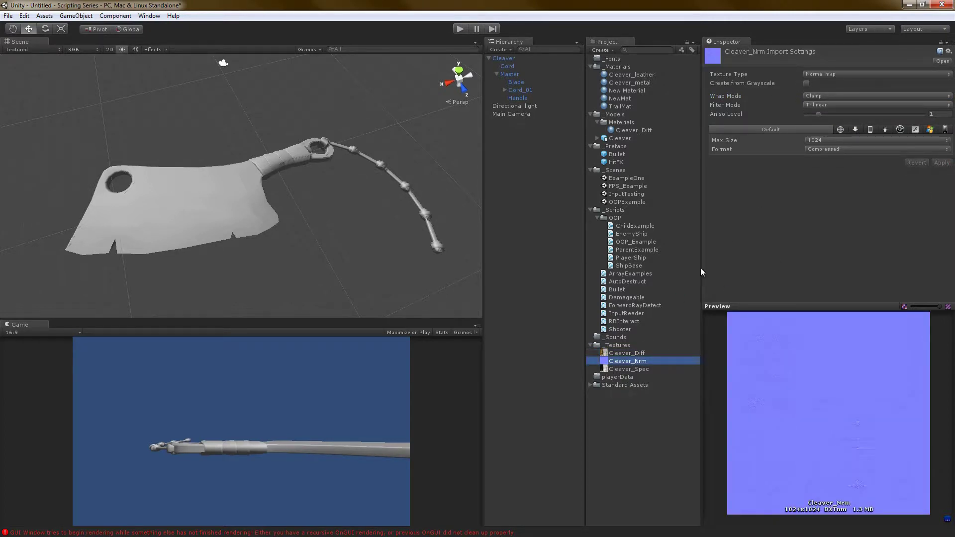
{"action": "left_click", "coordinate": [616, 369]}
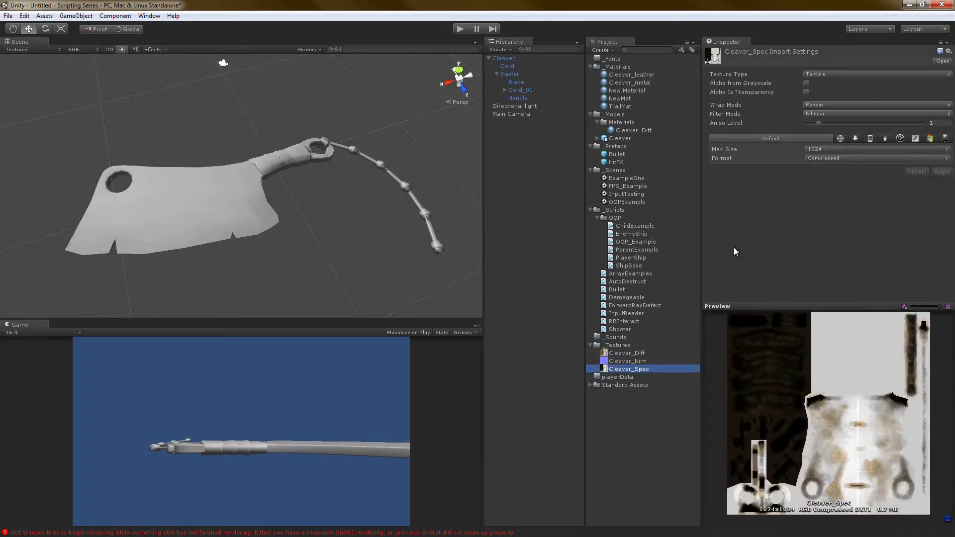
{"action": "left_click", "coordinate": [823, 105]}
{"action": "left_click", "coordinate": [820, 124]}
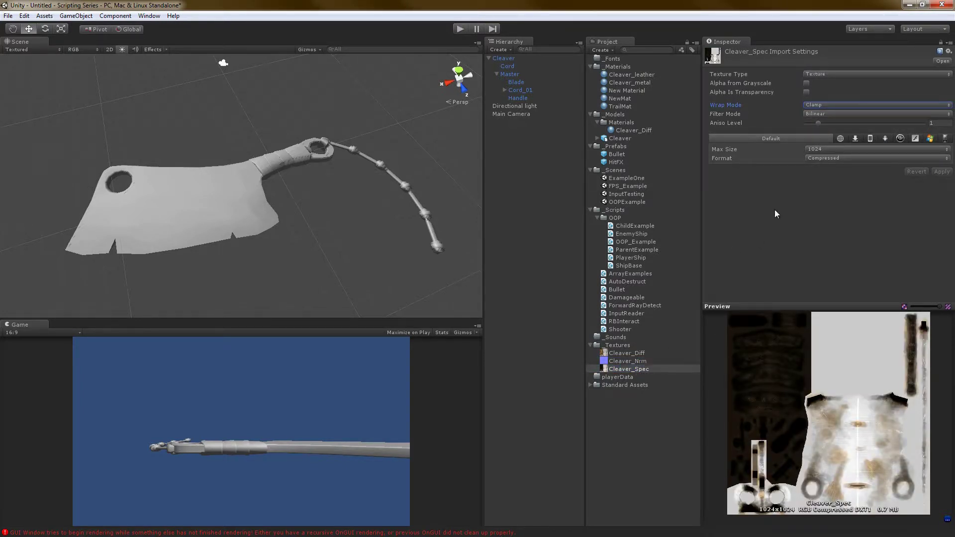
- Review the available filter modes and maximum sizes for the Cleaver_Spec texture without changing them
{"action": "left_click", "coordinate": [807, 114]}
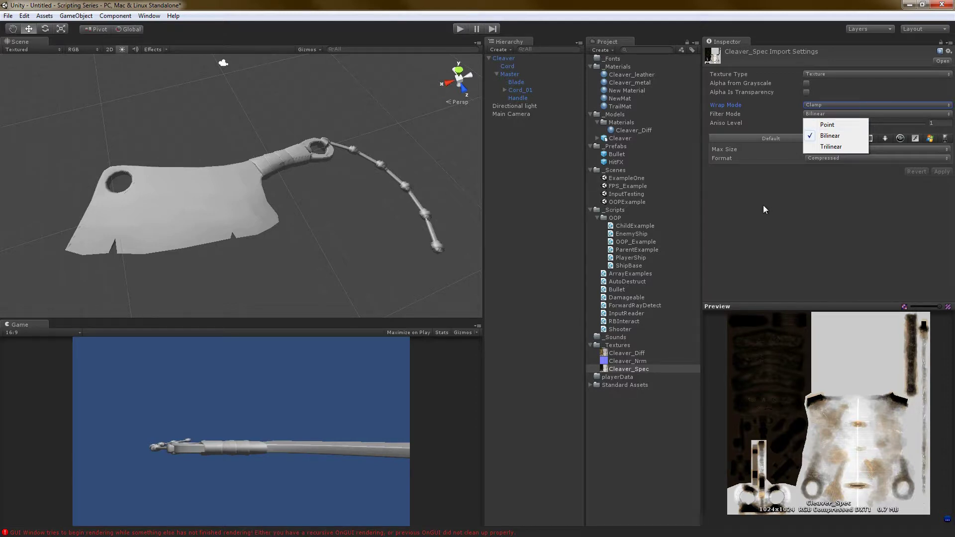
{"action": "left_click", "coordinate": [781, 199]}
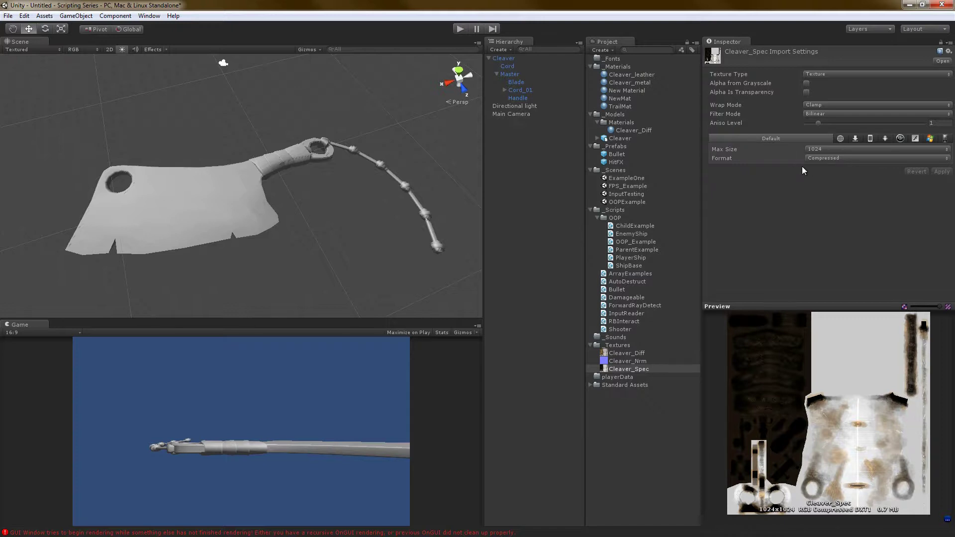
{"action": "left_click", "coordinate": [837, 151]}
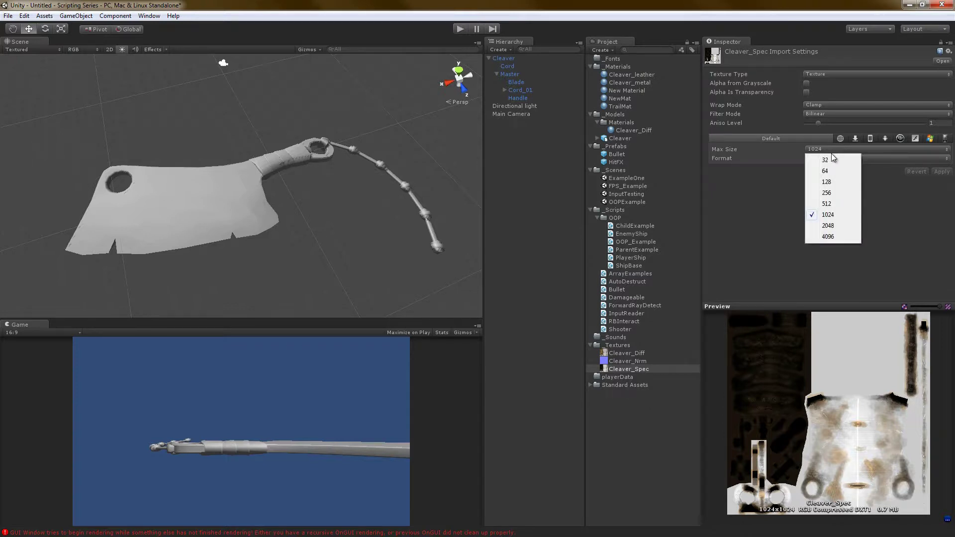
{"action": "left_click", "coordinate": [762, 169]}
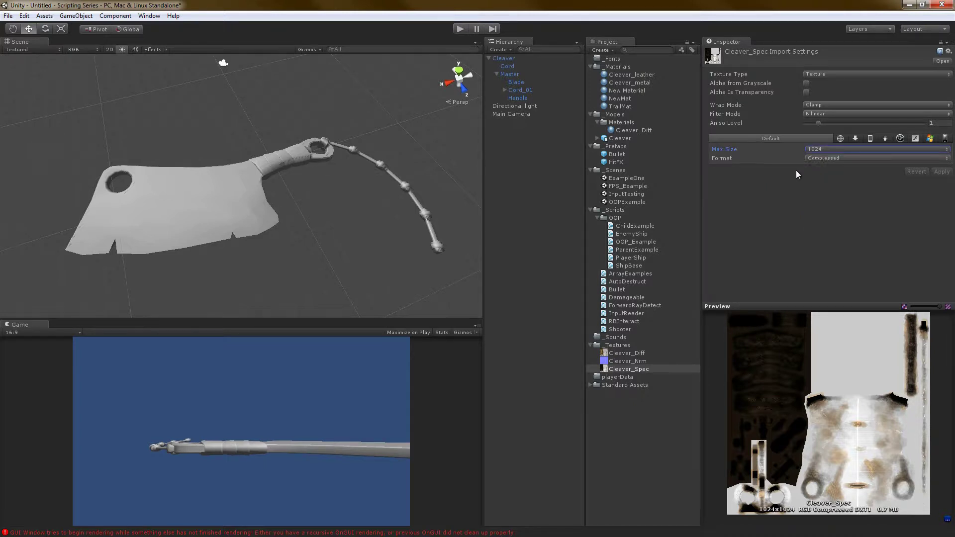
{"action": "left_click", "coordinate": [818, 151]}
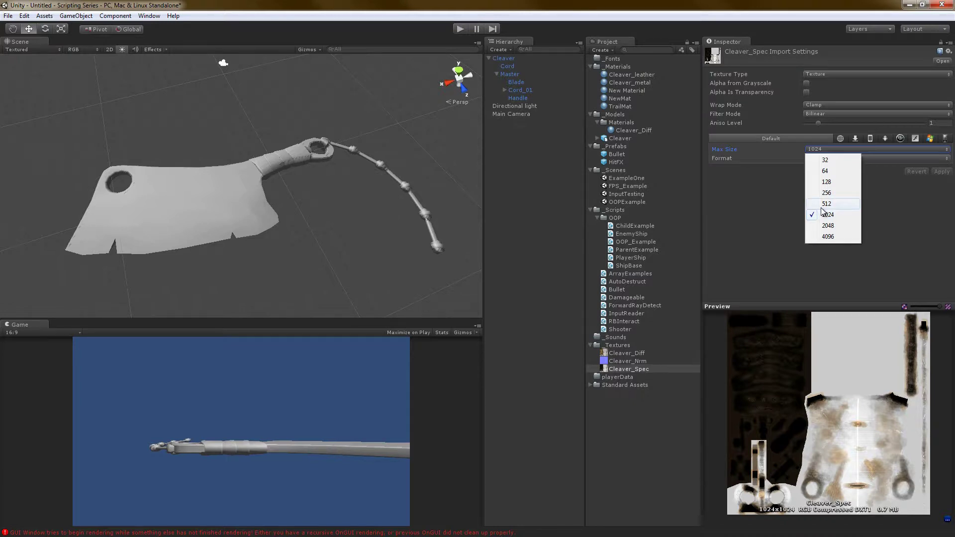
{"action": "left_click", "coordinate": [760, 188]}
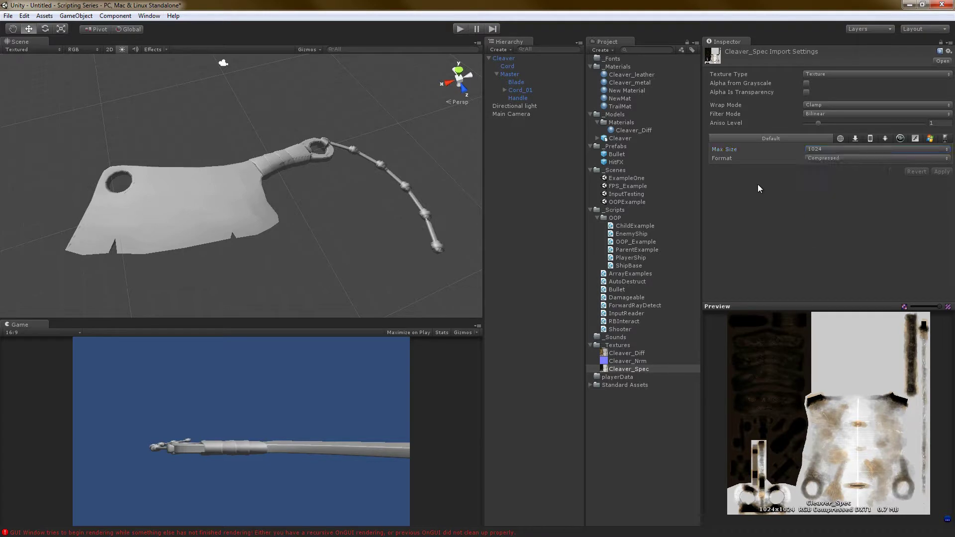
- Set the Cleaver_Spec texture's maximum size to 512 and apply the import settings
{"action": "left_click", "coordinate": [807, 151]}
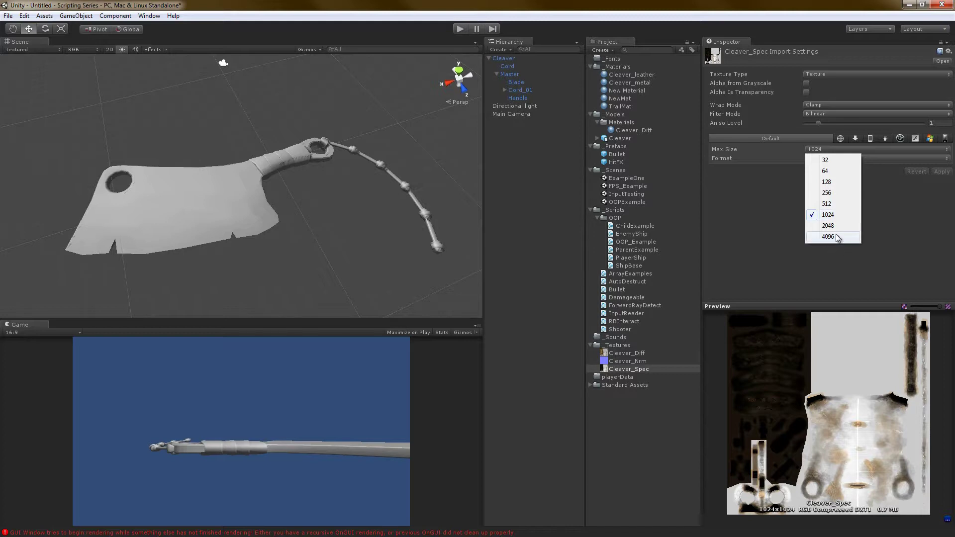
{"action": "left_click", "coordinate": [830, 207]}
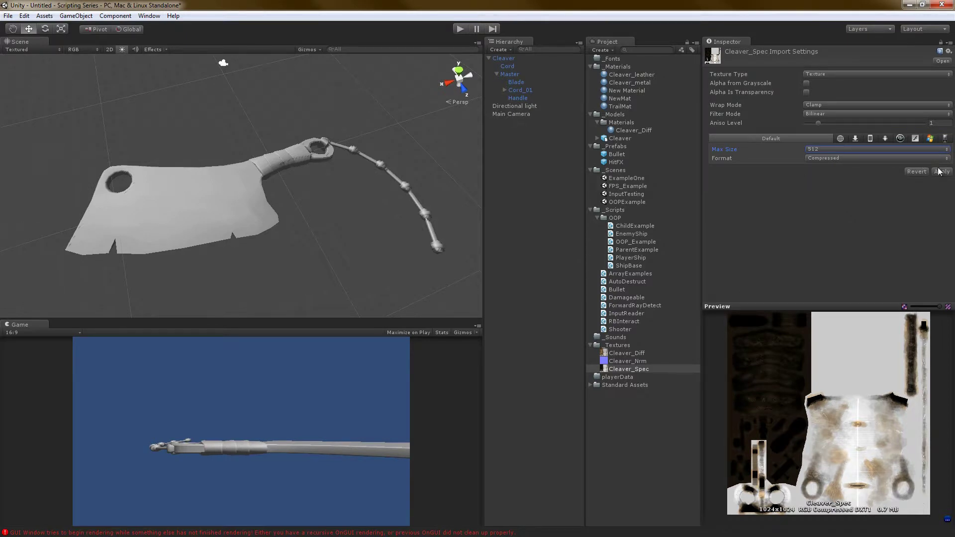
{"action": "left_click", "coordinate": [901, 149]}
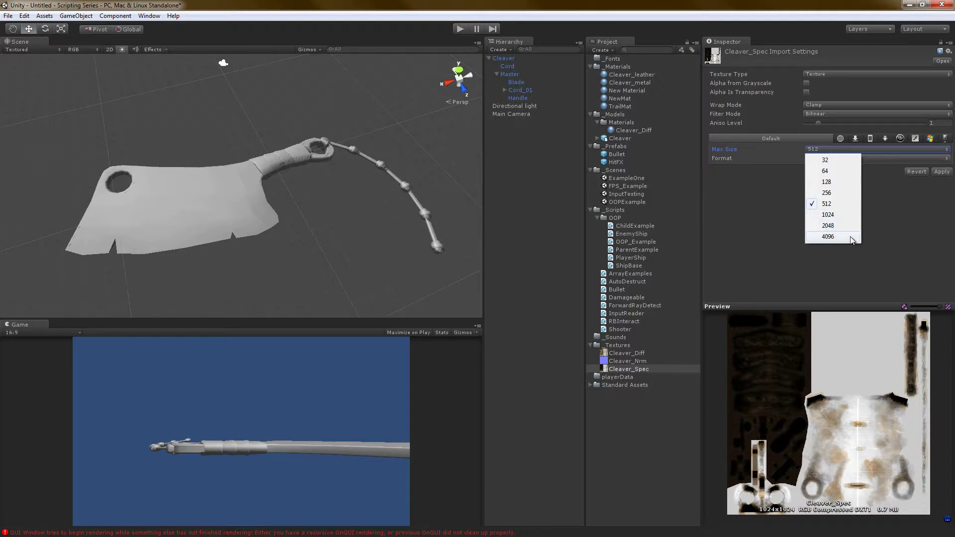
{"action": "left_click", "coordinate": [904, 198]}
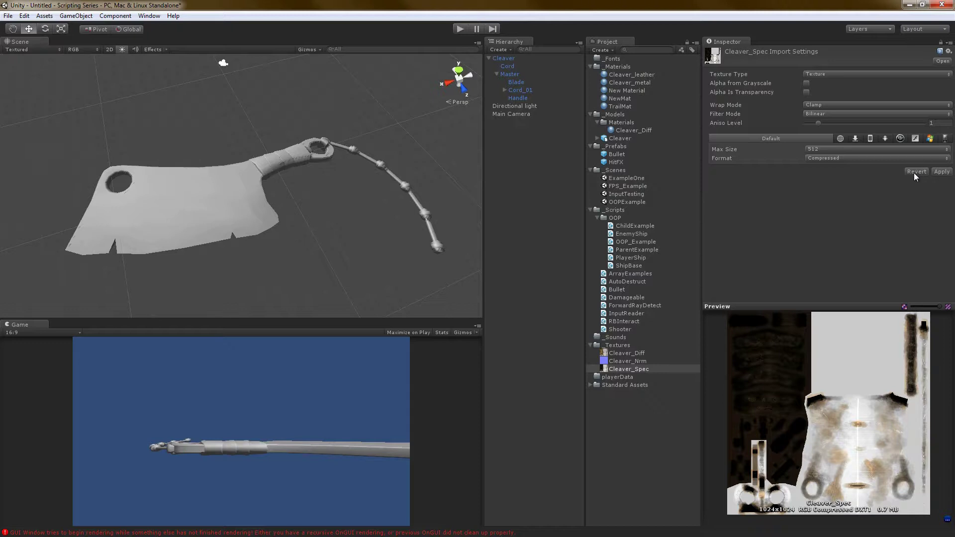
{"action": "left_click", "coordinate": [853, 150]}
{"action": "left_click", "coordinate": [895, 199]}
{"action": "left_click", "coordinate": [939, 173]}
- Set the Cleaver_Nrm normal map's maximum size to 512 and apply it
{"action": "left_click", "coordinate": [637, 360]}
{"action": "left_click", "coordinate": [844, 141]}
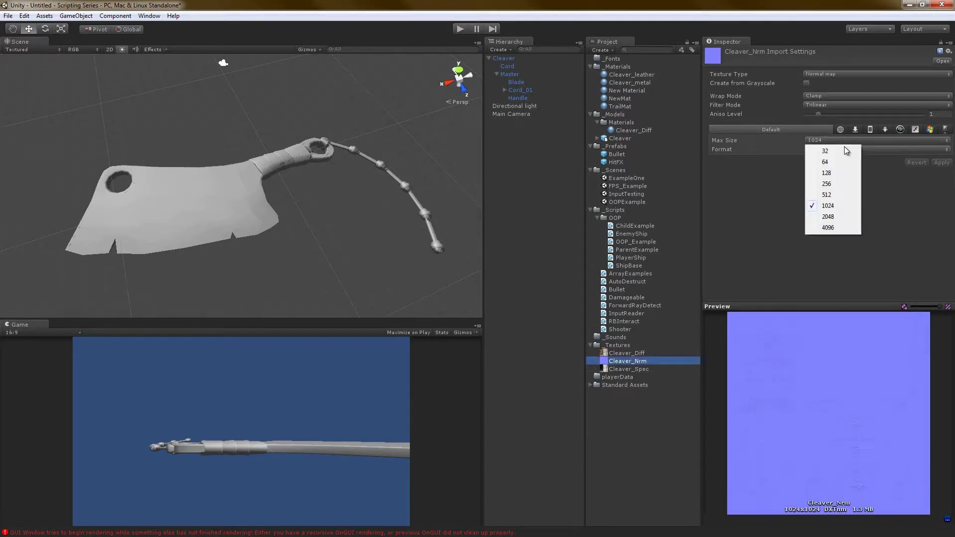
{"action": "left_click", "coordinate": [836, 195]}
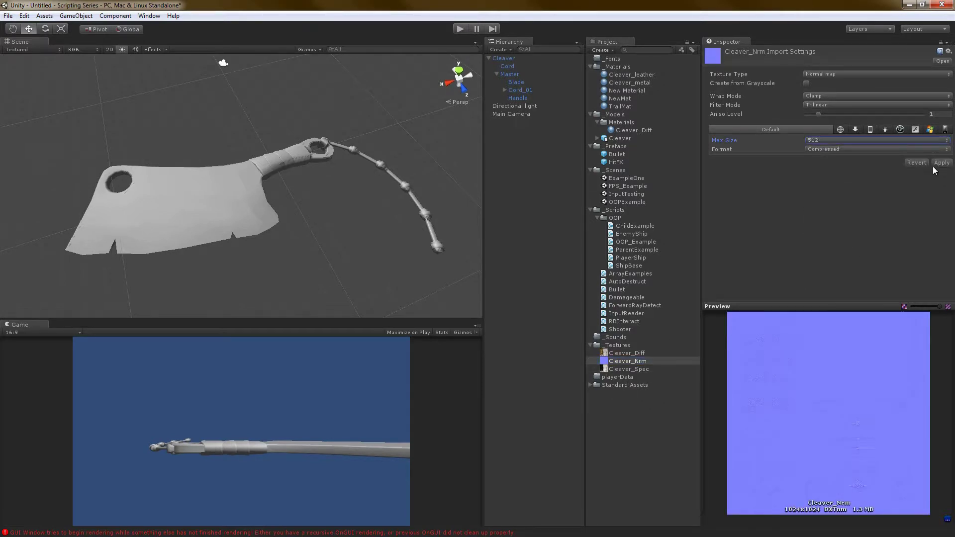
{"action": "left_click", "coordinate": [942, 163]}
- Limit the Cleaver_Diff texture to a maximum size of 512 and apply the change
{"action": "left_click", "coordinate": [632, 352]}
{"action": "left_click", "coordinate": [855, 150]}
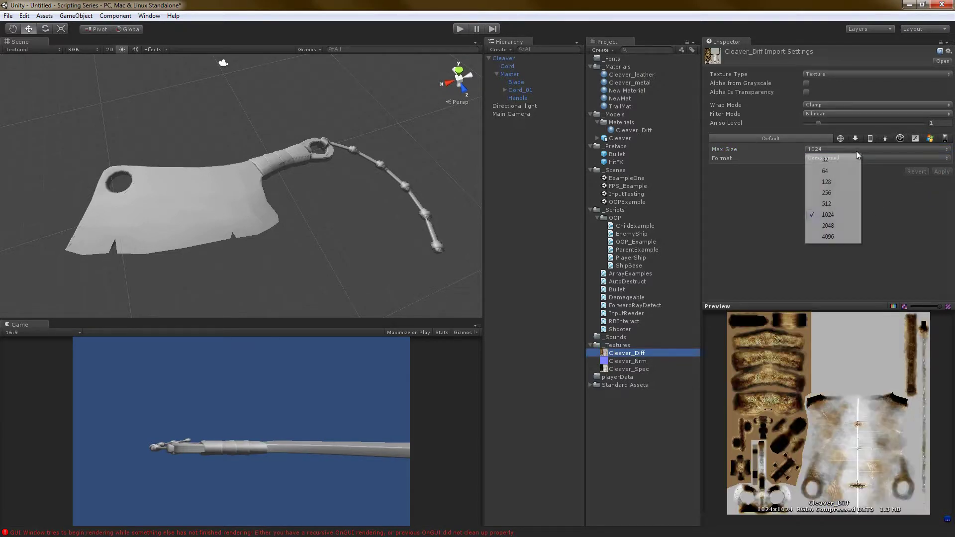
{"action": "left_click", "coordinate": [828, 204]}
{"action": "left_click", "coordinate": [941, 171]}
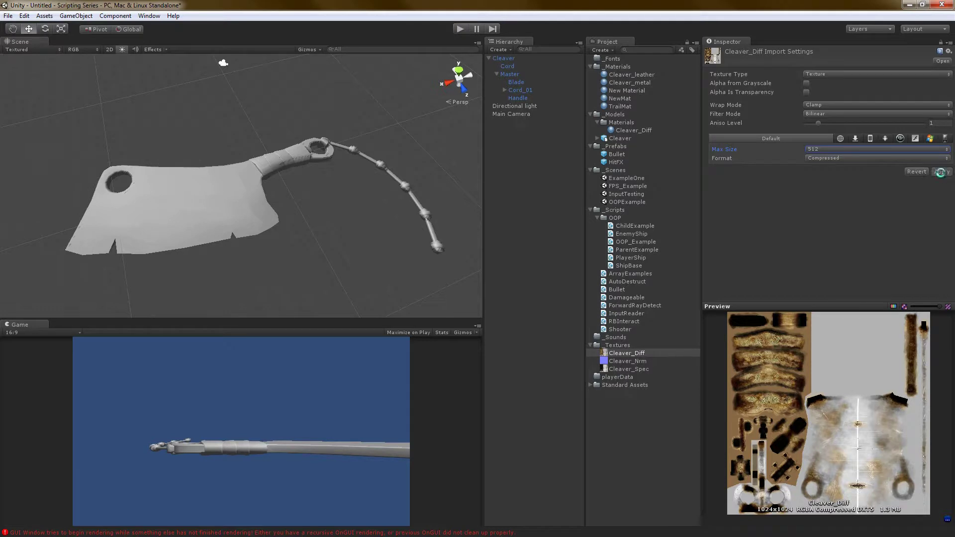
- Review the format options available for the Cleaver_Diff texture, keeping the Compressed format
{"action": "left_click", "coordinate": [842, 158]}
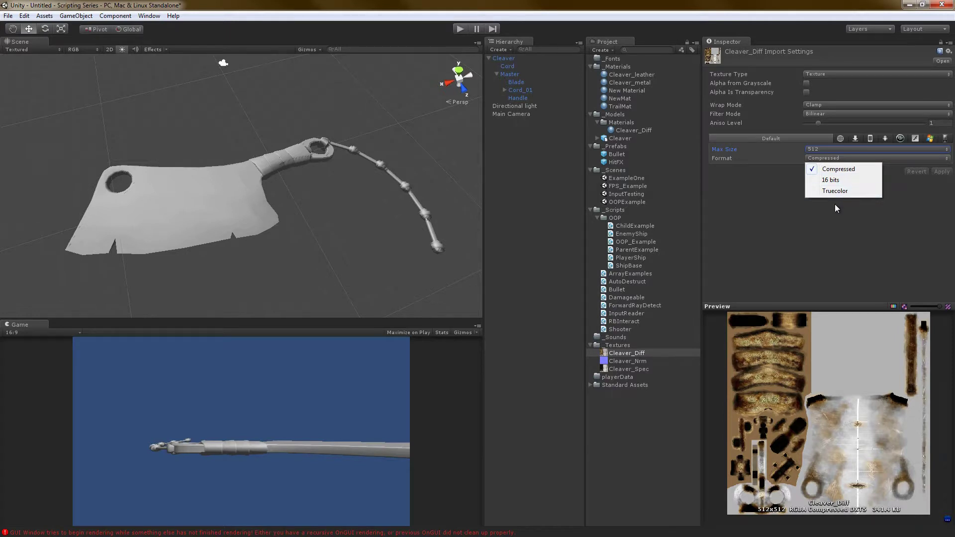
{"action": "left_click", "coordinate": [796, 225]}
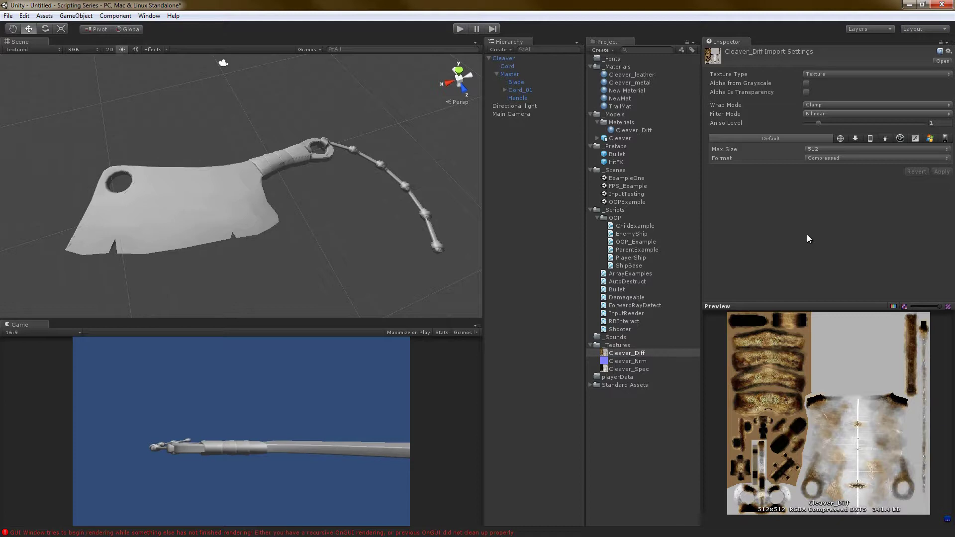
{"action": "left_click", "coordinate": [834, 160]}
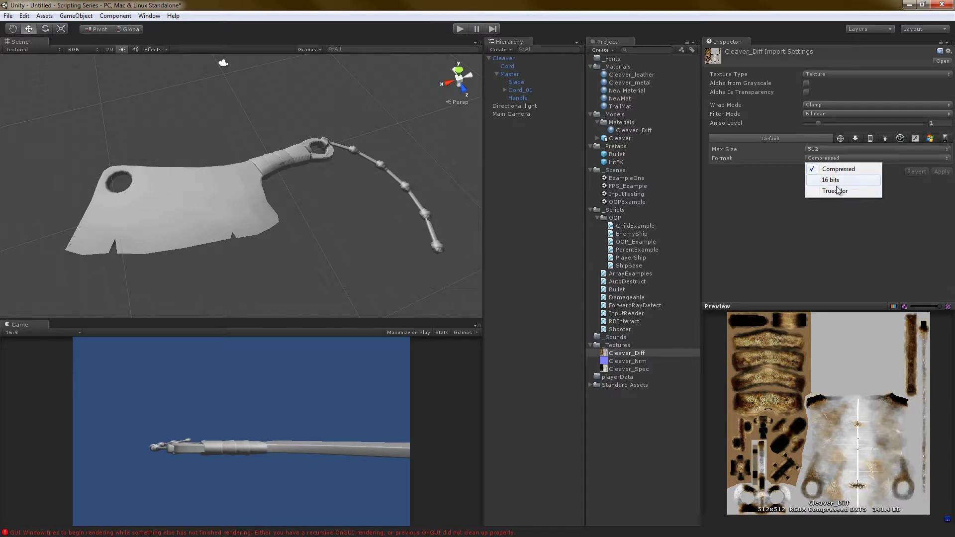
{"action": "left_click", "coordinate": [738, 202]}
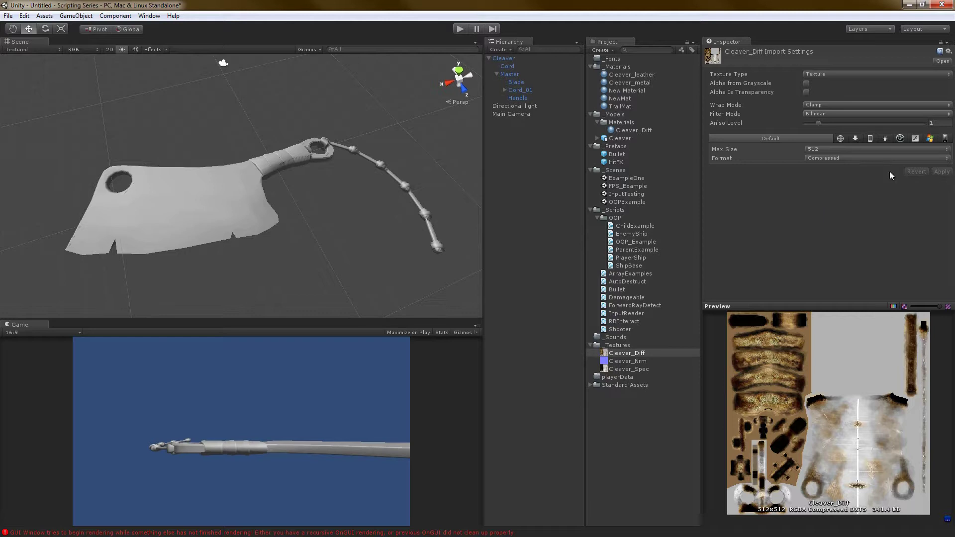
{"action": "left_click", "coordinate": [857, 158]}
{"action": "left_click", "coordinate": [753, 195]}
{"action": "left_click", "coordinate": [872, 157]}
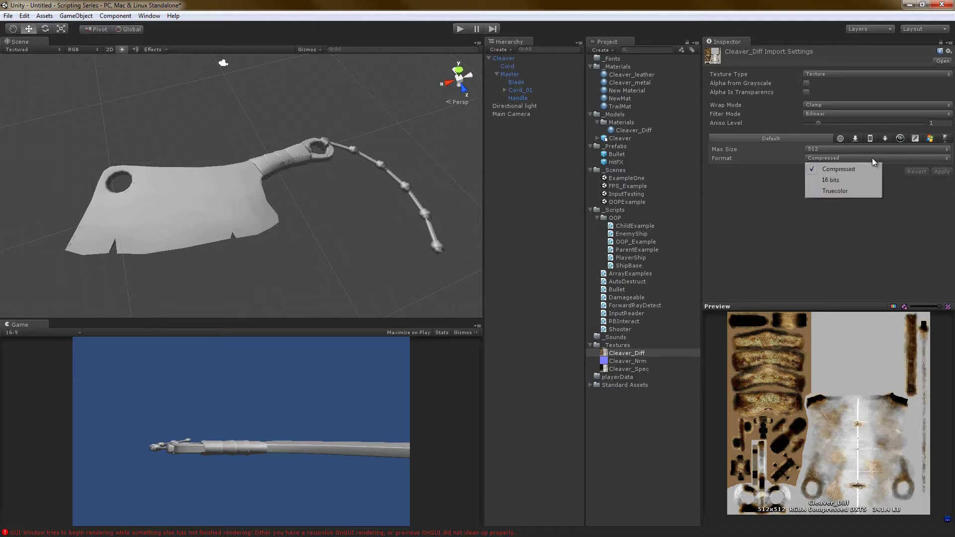
{"action": "left_click", "coordinate": [777, 214]}
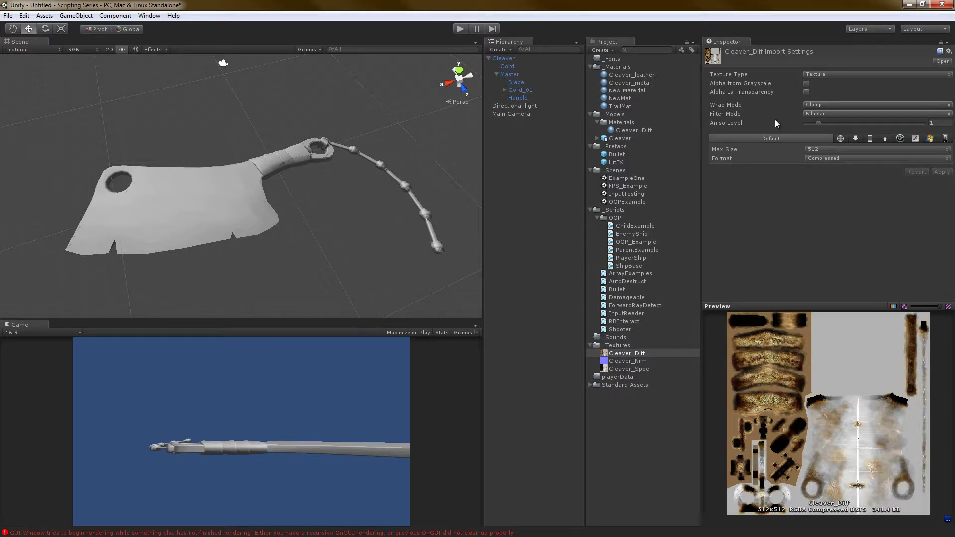
- Try the GUI texture type on Cleaver_Diff, restore the Texture type and apply the pending import settings
{"action": "left_click", "coordinate": [827, 74]}
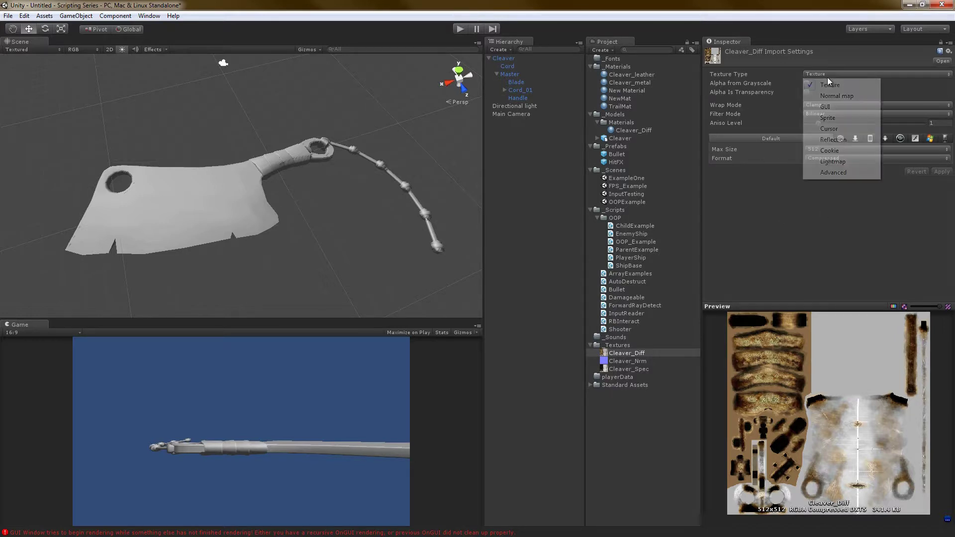
{"action": "left_click", "coordinate": [834, 107]}
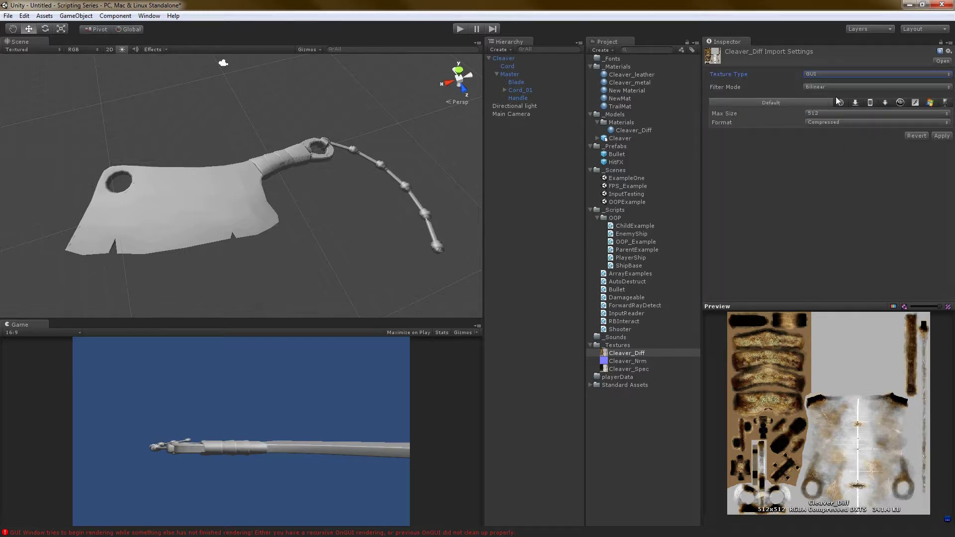
{"action": "left_click", "coordinate": [814, 73]}
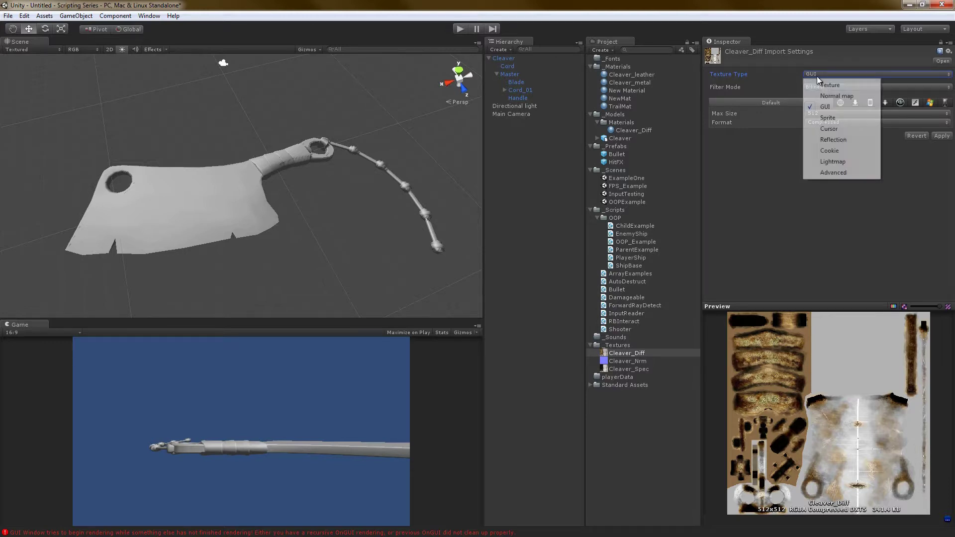
{"action": "left_click", "coordinate": [848, 78]}
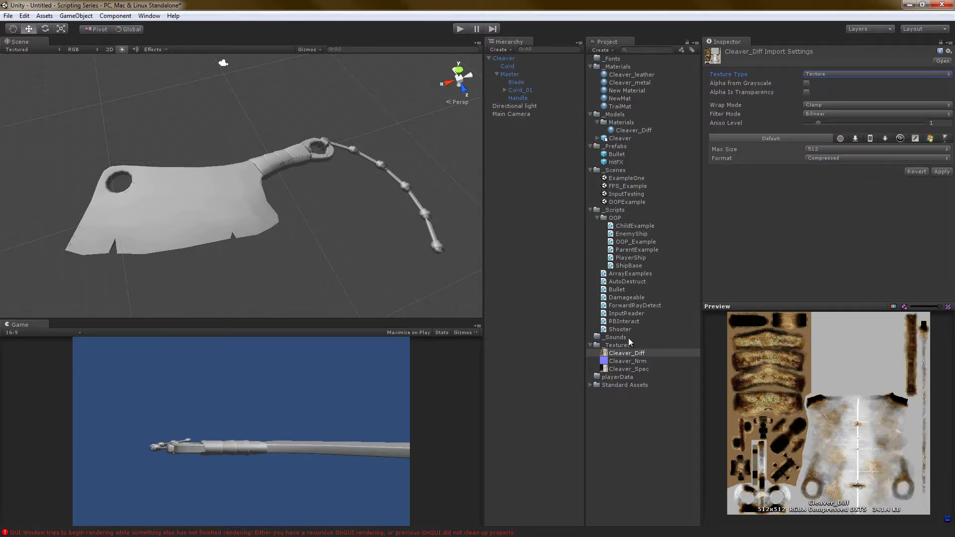
{"action": "left_click", "coordinate": [624, 367]}
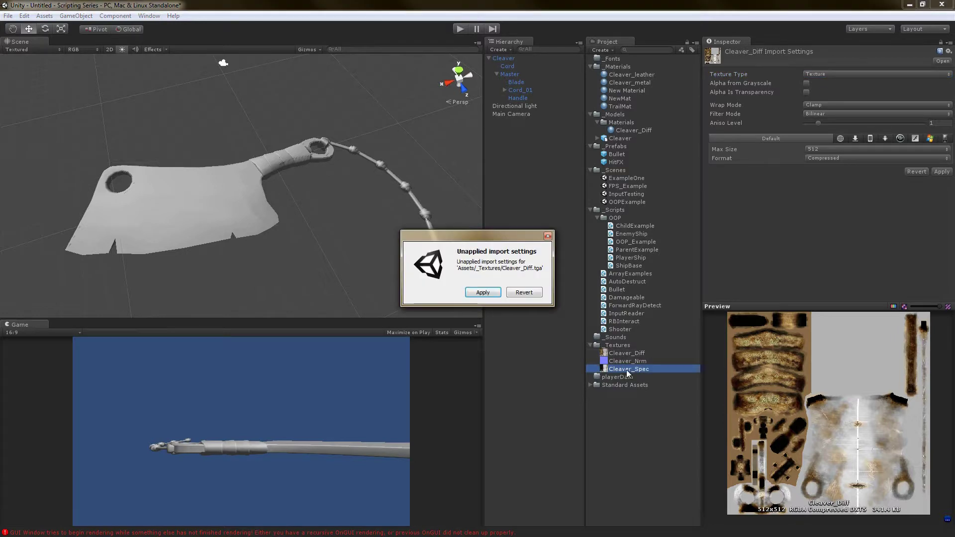
{"action": "left_click", "coordinate": [490, 292]}
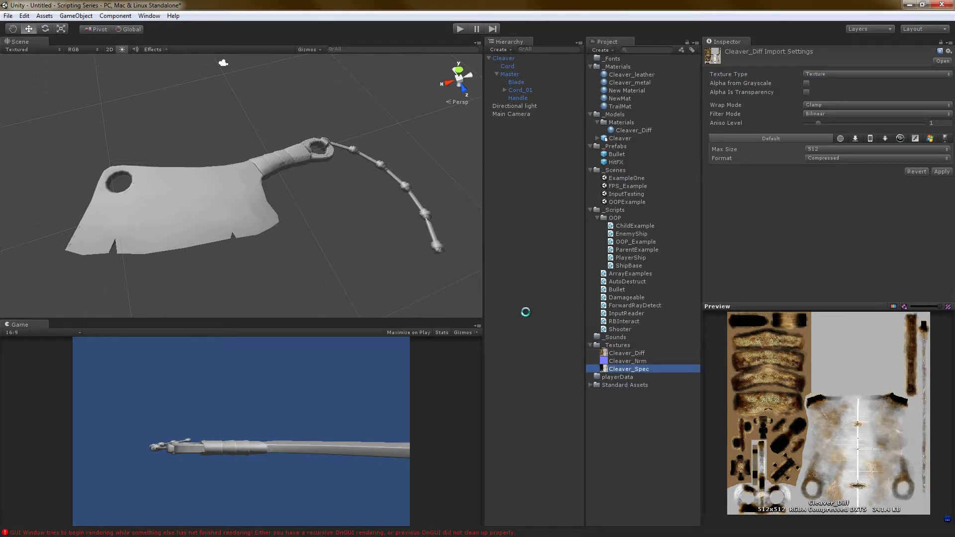
- Compare the Cleaver_Diff texture's colour and alpha channels in its preview
{"action": "left_click", "coordinate": [624, 353]}
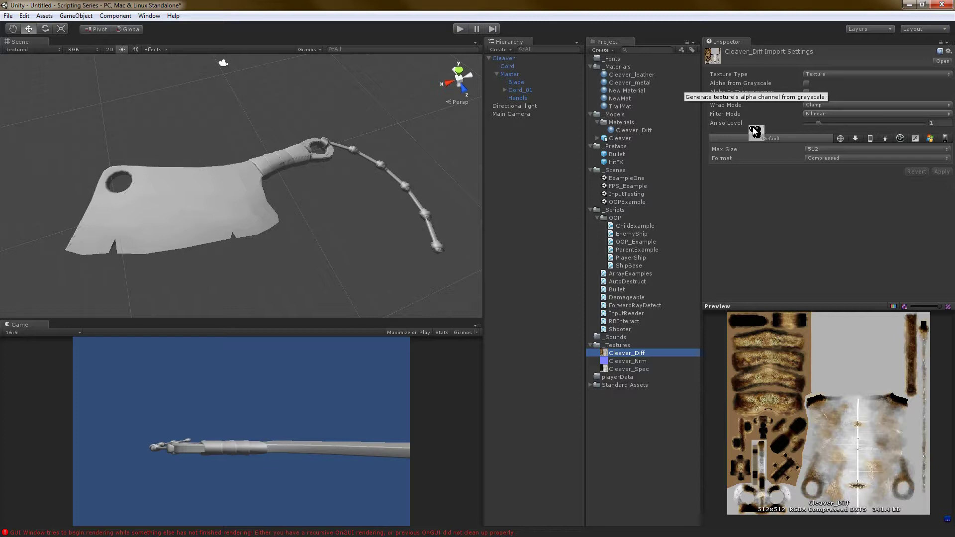
{"action": "left_click", "coordinate": [893, 306]}
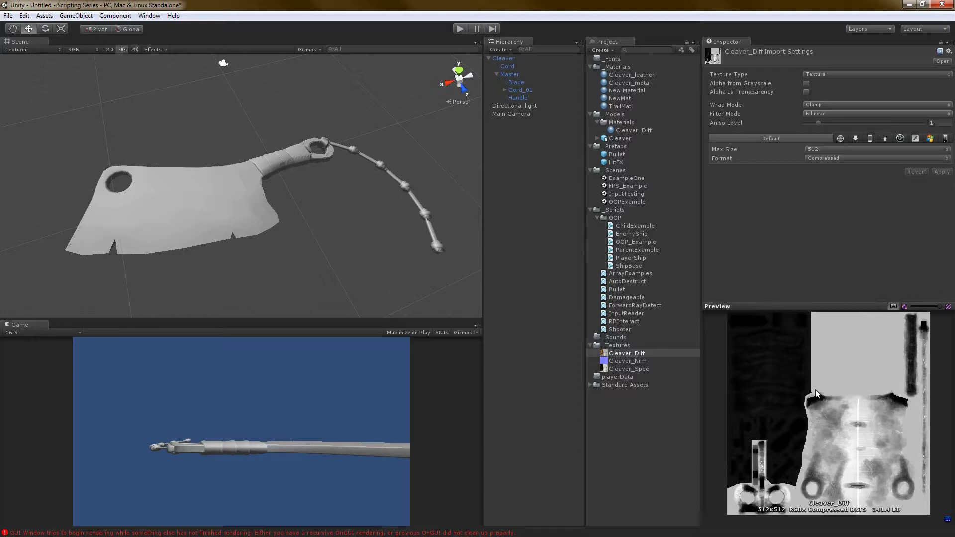
{"action": "left_click", "coordinate": [893, 307]}
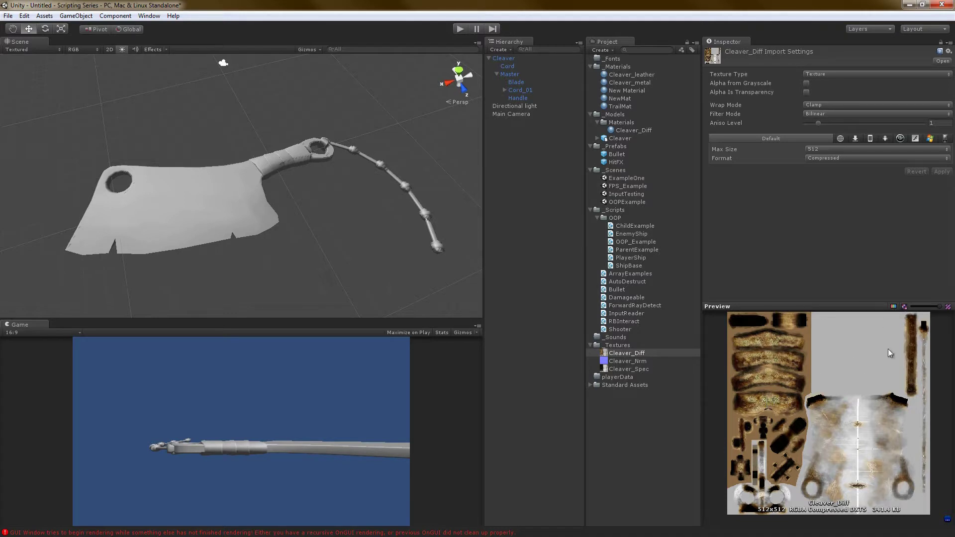
{"action": "left_click", "coordinate": [893, 307]}
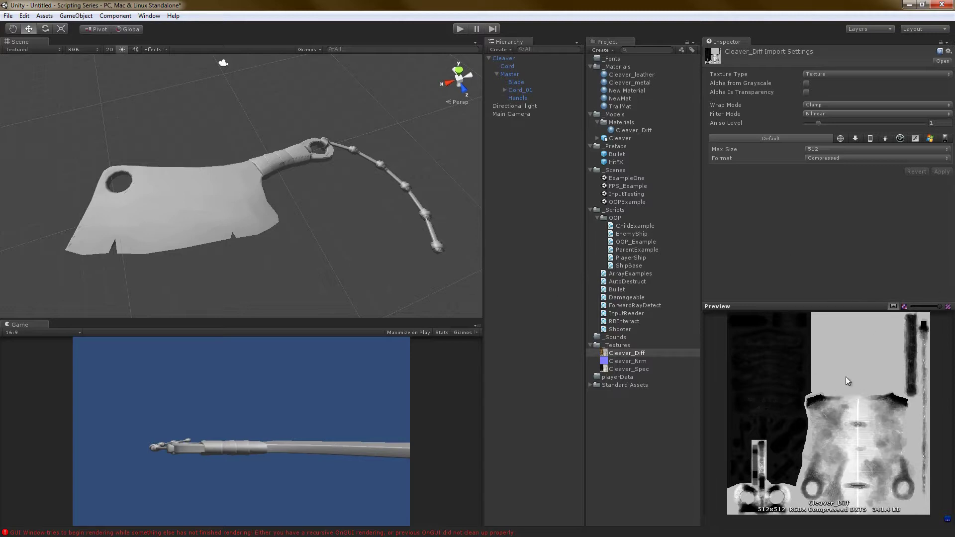
{"action": "left_click", "coordinate": [893, 307]}
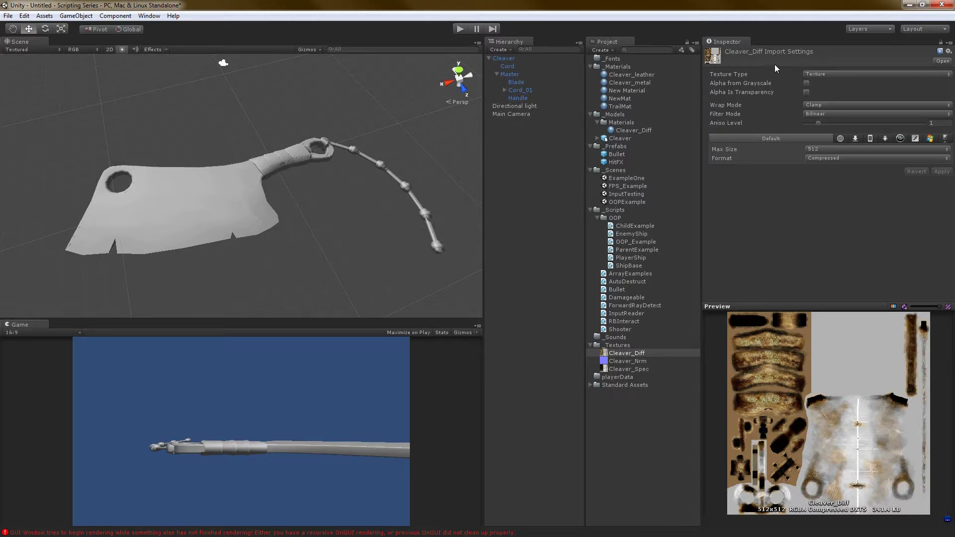
- Switch the Cleaver_Diff texture type to GUI to view its settings, and change it to Sprite
{"action": "left_click", "coordinate": [848, 74]}
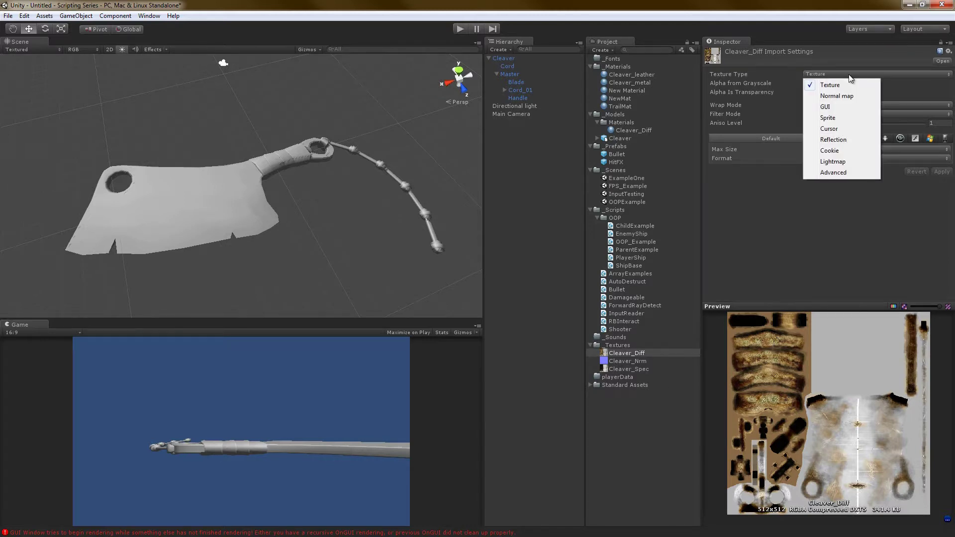
{"action": "left_click", "coordinate": [836, 107]}
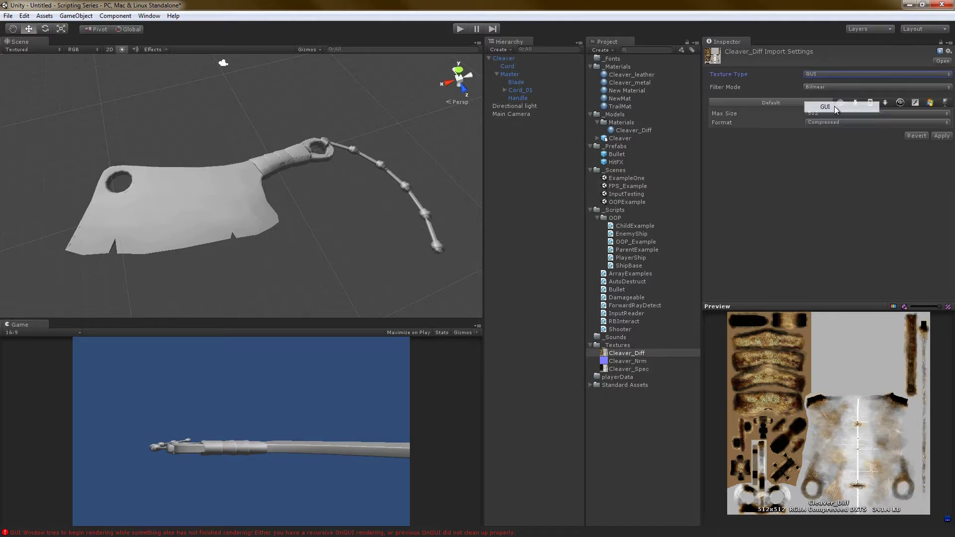
{"action": "left_click", "coordinate": [828, 74]}
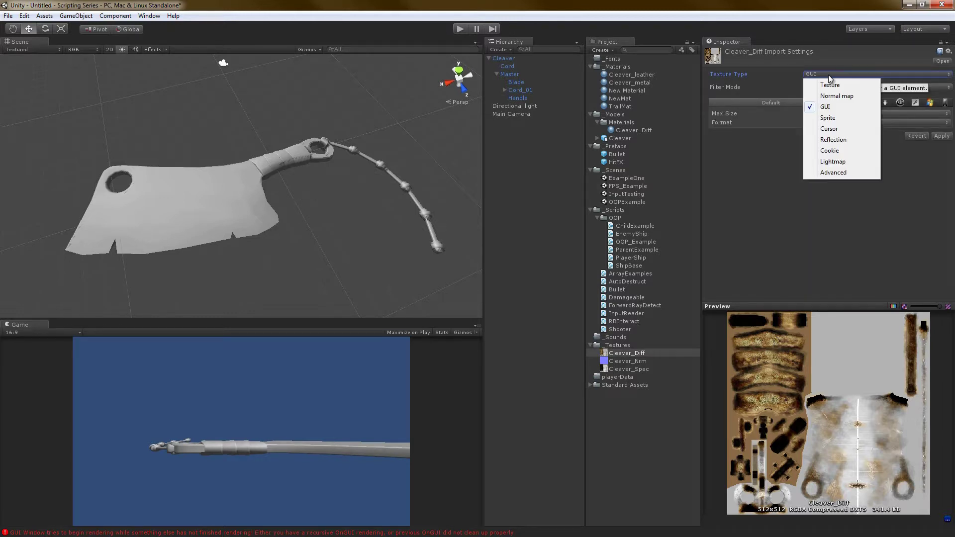
{"action": "left_click", "coordinate": [838, 119]}
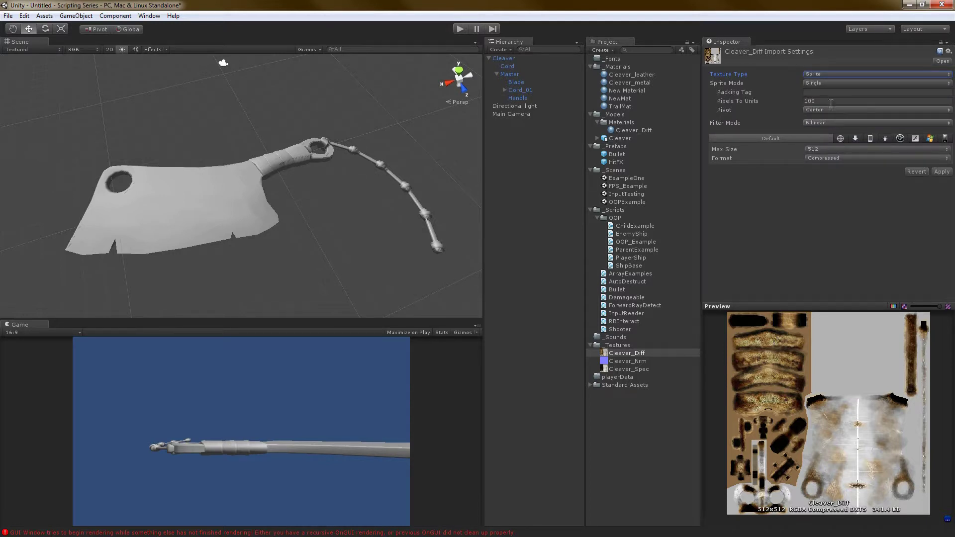
{"action": "left_click", "coordinate": [834, 76]}
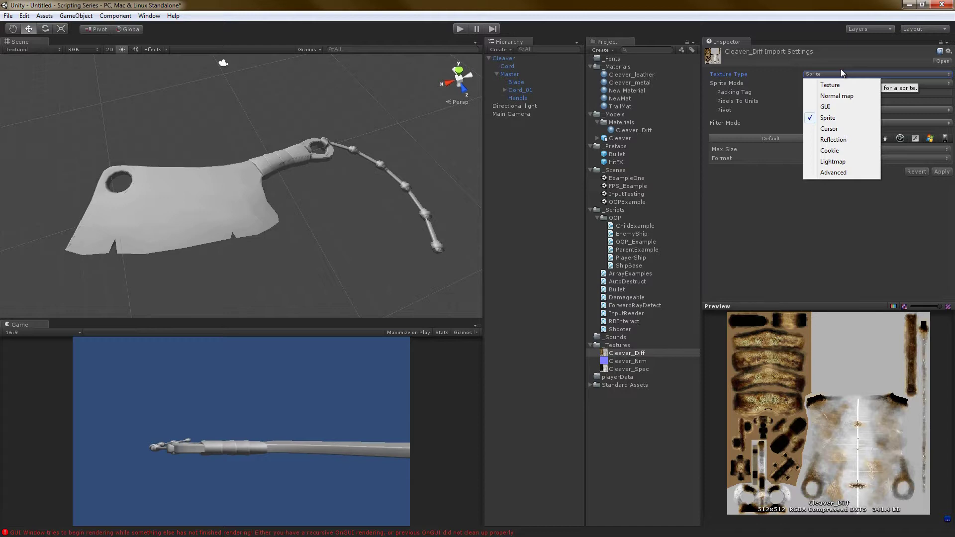
{"action": "left_click", "coordinate": [839, 118]}
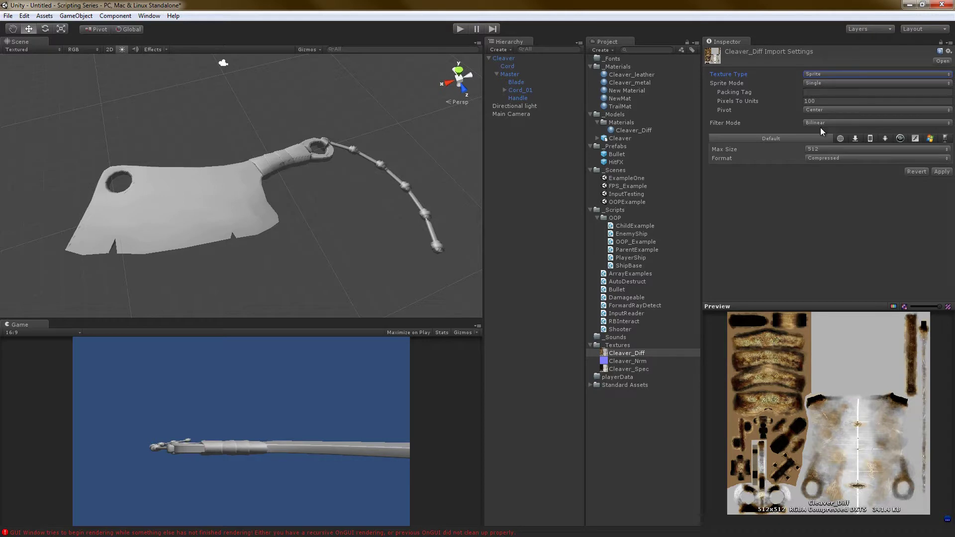
- Review the filter mode and sprite mode options for the Cleaver_Diff sprite, keeping Bilinear and Single
{"action": "left_click", "coordinate": [819, 123]}
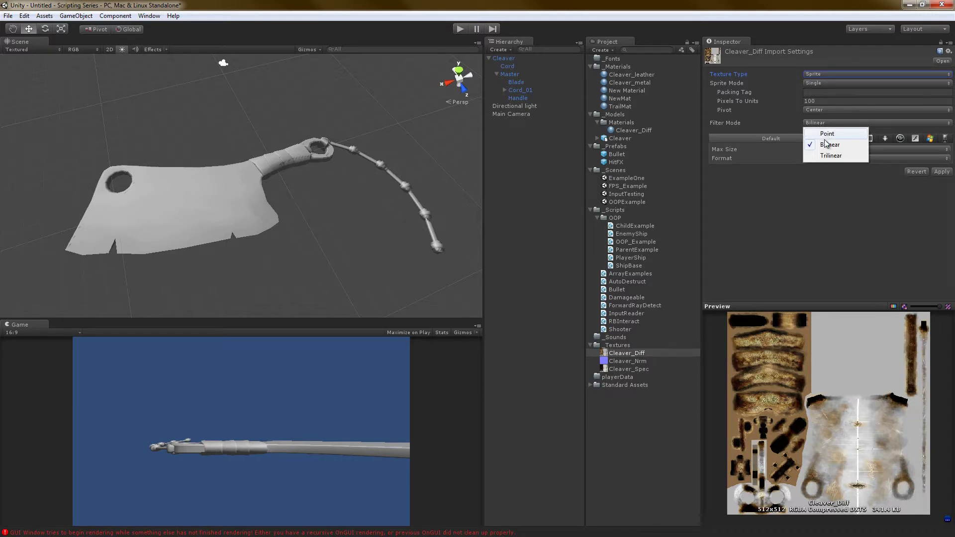
{"action": "left_click", "coordinate": [815, 68]}
{"action": "left_click", "coordinate": [813, 83]}
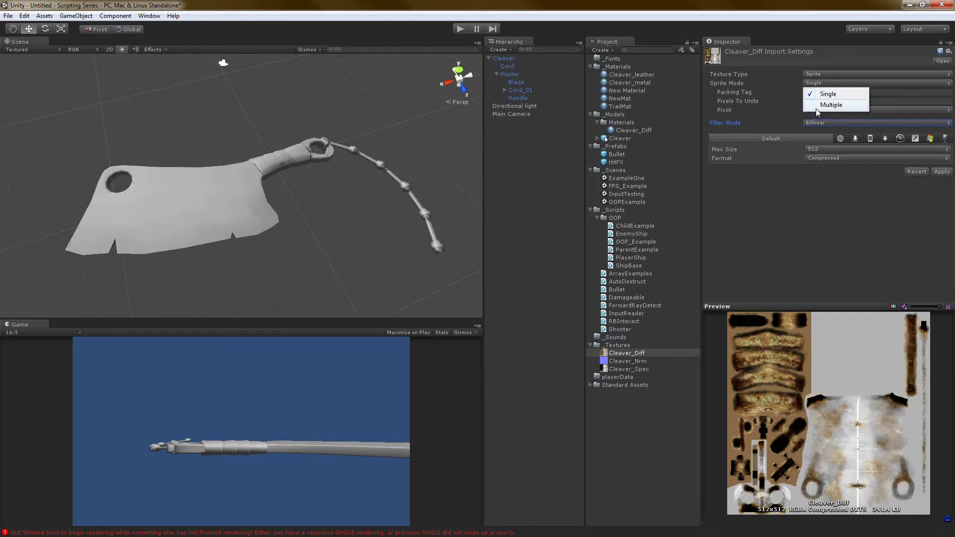
{"action": "left_click", "coordinate": [800, 31]}
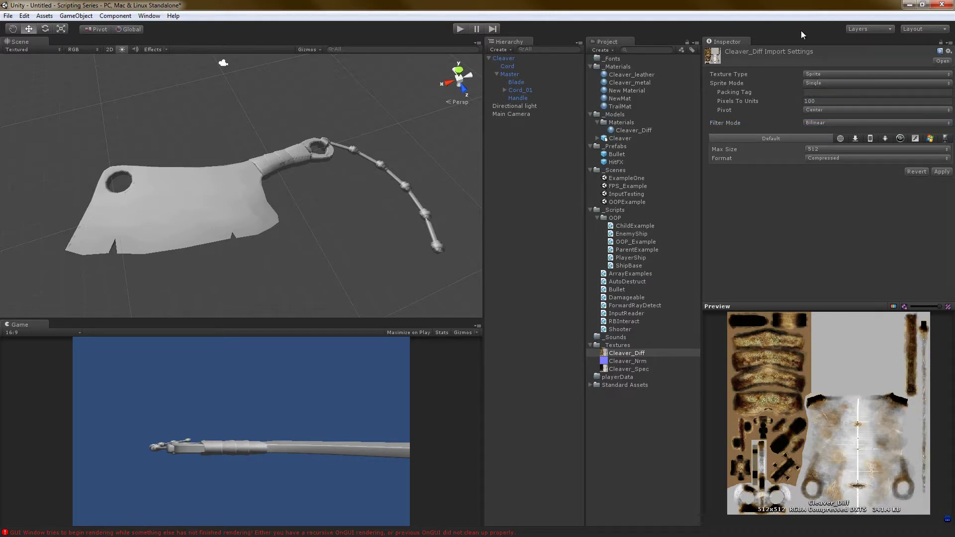
- Change the Cleaver_Diff texture type to Cursor, and open the Player settings, applying the pending import settings
{"action": "left_click", "coordinate": [824, 74]}
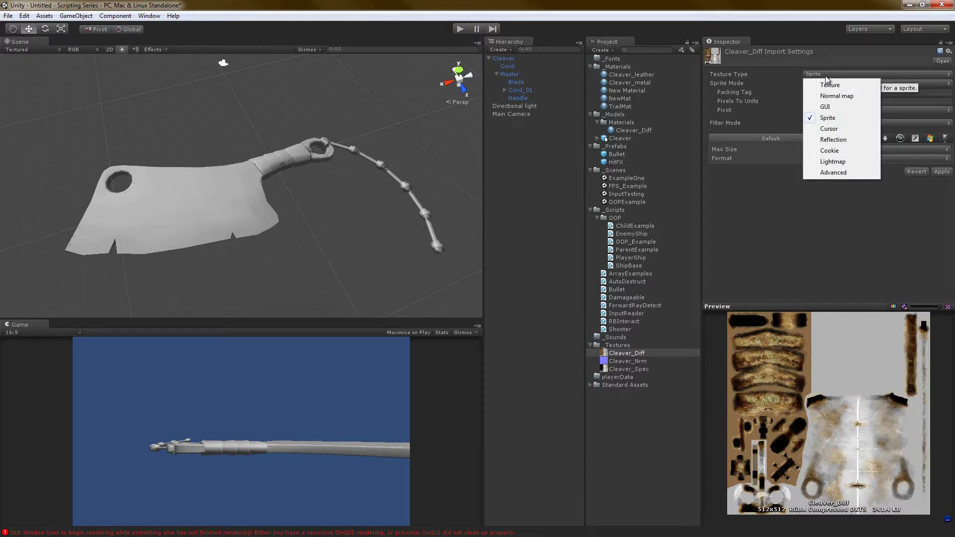
{"action": "left_click", "coordinate": [839, 127]}
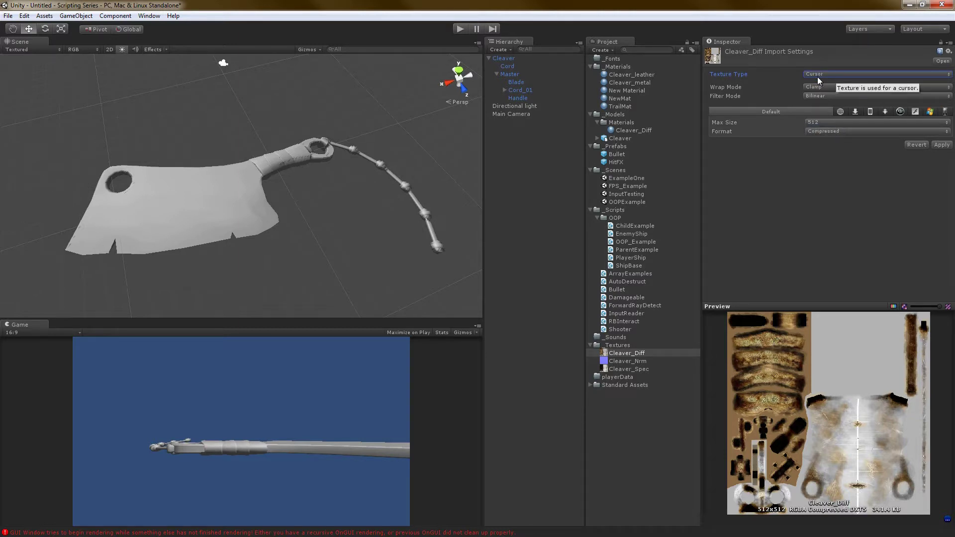
{"action": "left_click", "coordinate": [8, 15]}
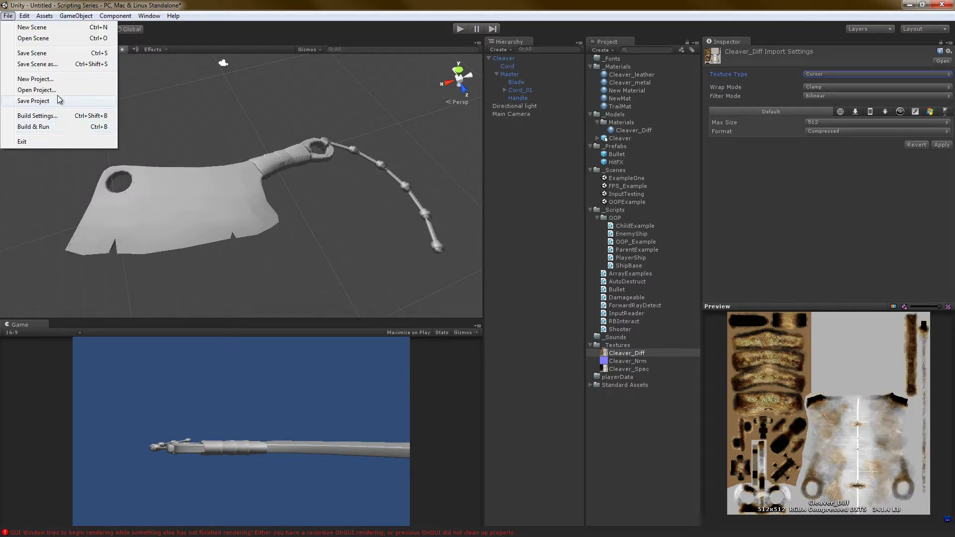
{"action": "mouse_move", "coordinate": [25, 15]}
{"action": "mouse_move", "coordinate": [100, 229]}
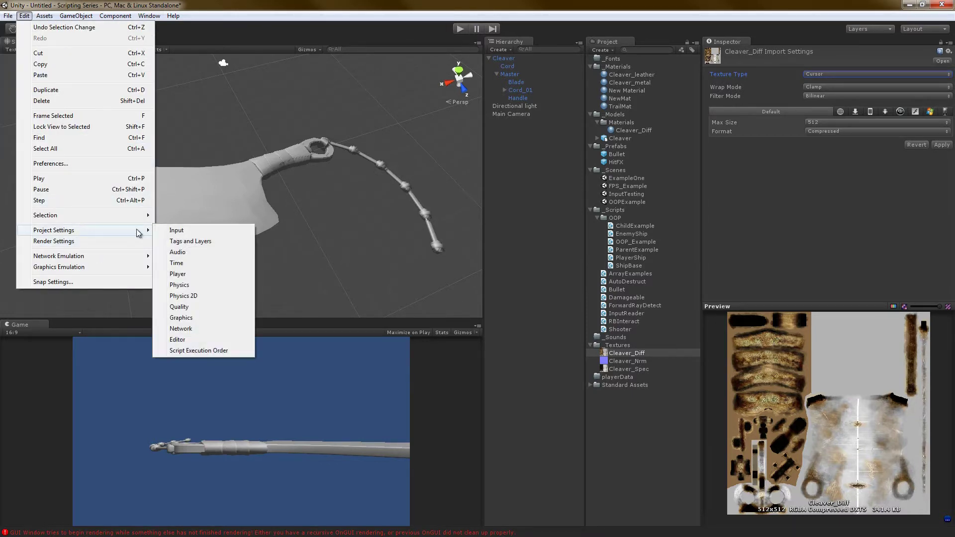
{"action": "left_click", "coordinate": [188, 272]}
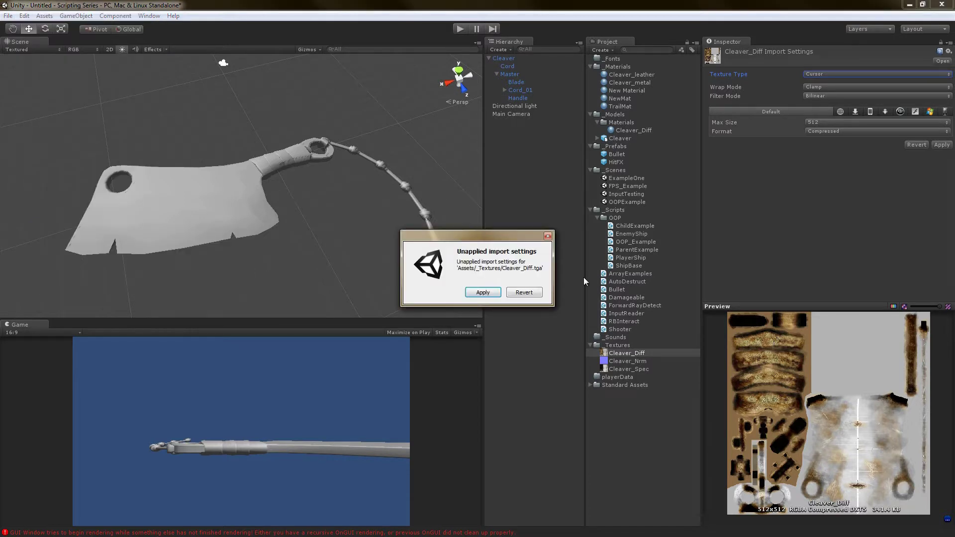
{"action": "left_click", "coordinate": [476, 292]}
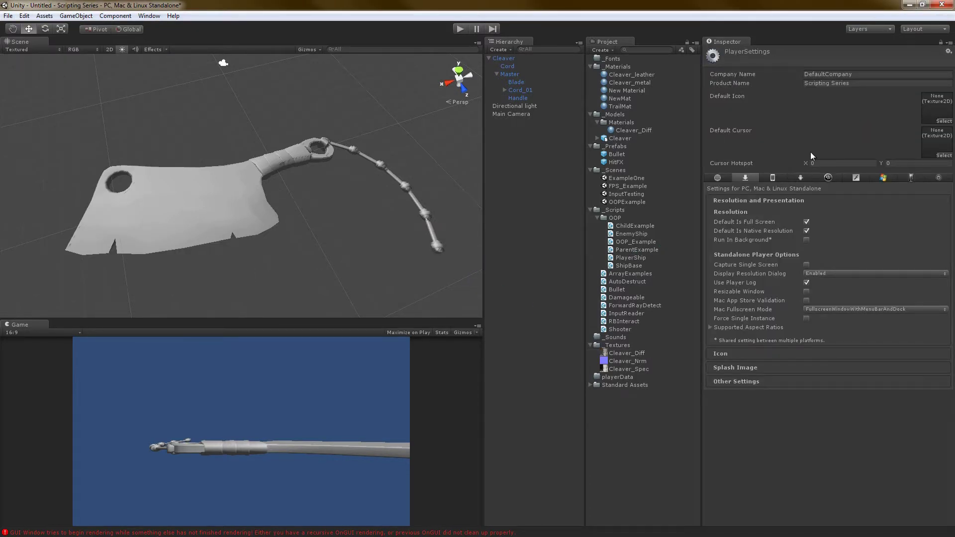
- Try Cleaver_Diff as the project's default cursor, reset it to None, and reopen the Player settings
{"action": "left_click", "coordinate": [943, 156]}
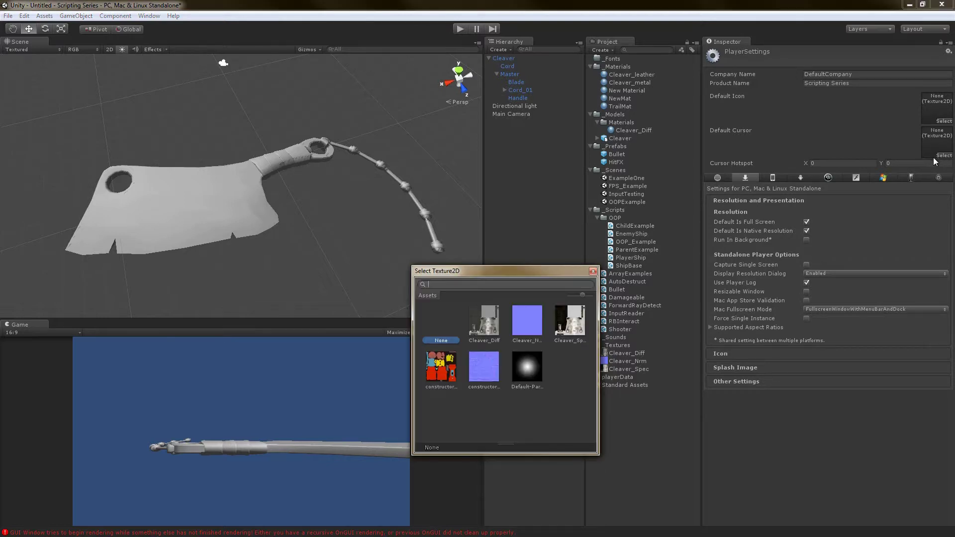
{"action": "left_click", "coordinate": [484, 323]}
{"action": "left_click", "coordinate": [592, 271]}
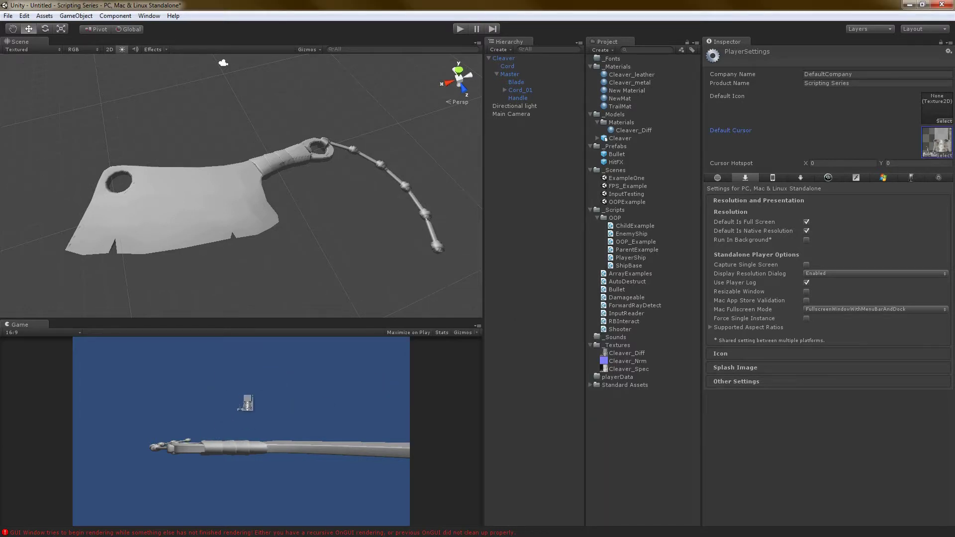
{"action": "left_click", "coordinate": [943, 155]}
{"action": "key", "text": "Left"}
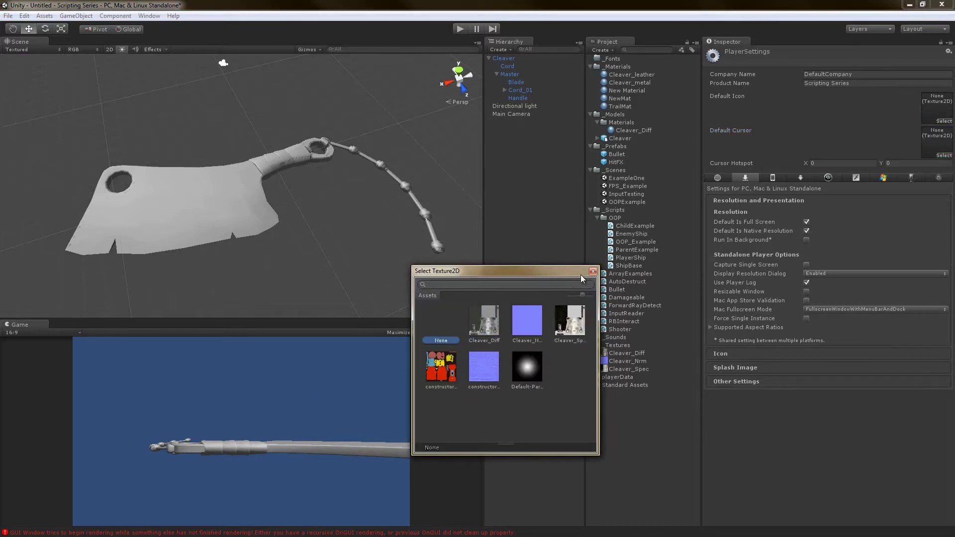
{"action": "left_click", "coordinate": [593, 271]}
{"action": "left_click", "coordinate": [24, 15]}
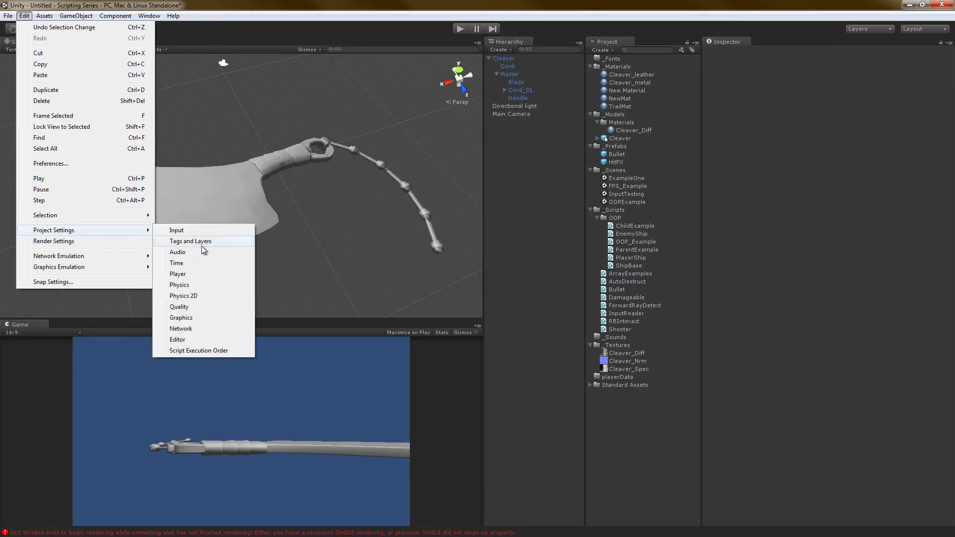
{"action": "left_click", "coordinate": [196, 277]}
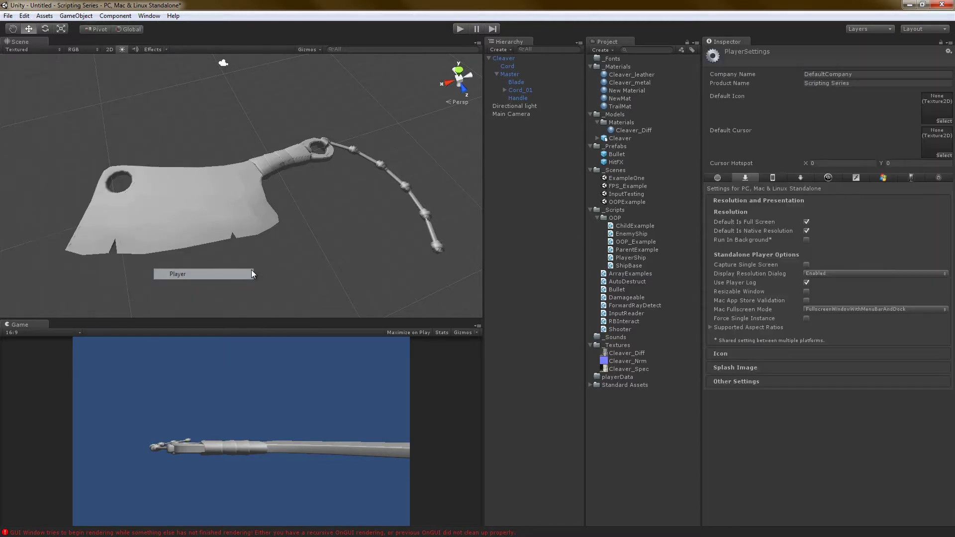
- Switch the Cleaver_Diff texture type to Reflection and review its mapping options, keeping 6 Frames Layout
{"action": "left_click", "coordinate": [610, 353]}
{"action": "left_click", "coordinate": [869, 75]}
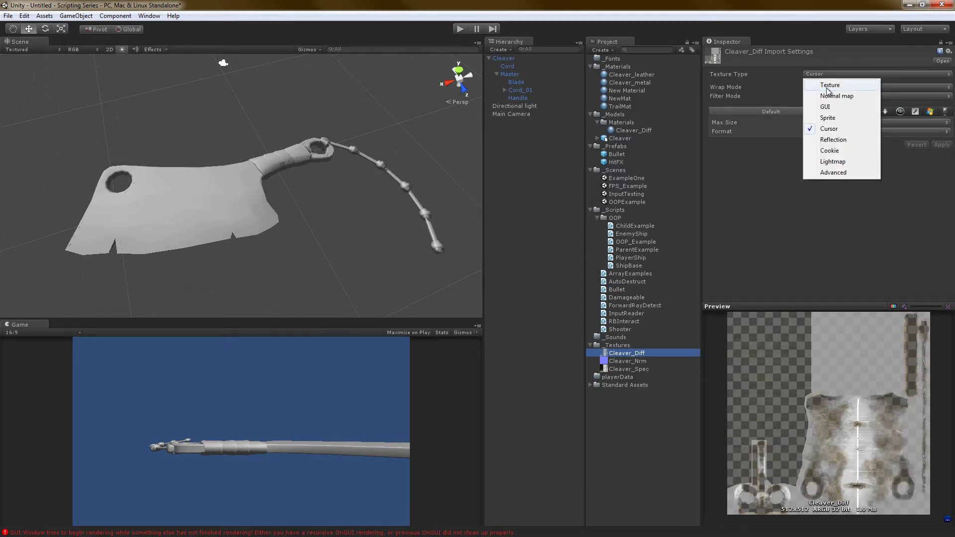
{"action": "left_click", "coordinate": [837, 142]}
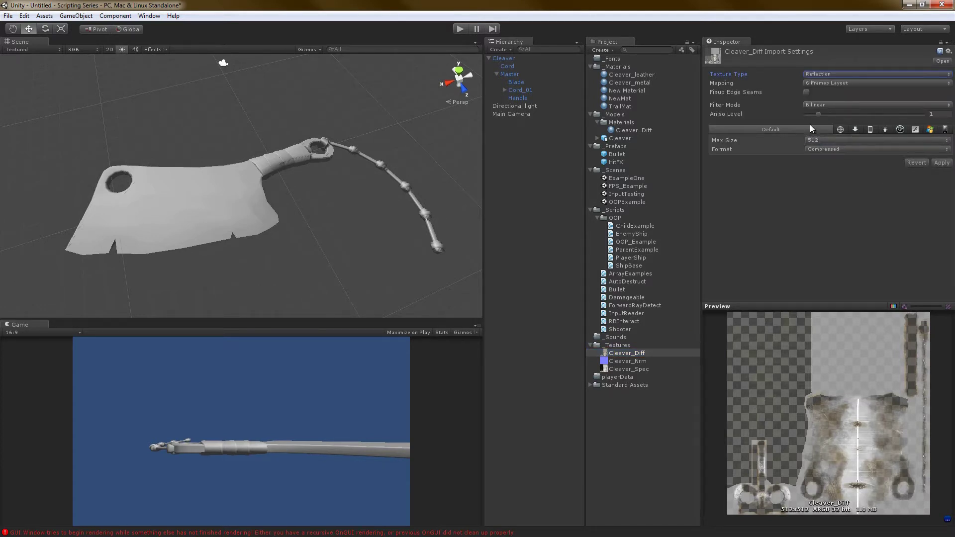
{"action": "left_click", "coordinate": [837, 83]}
{"action": "left_click", "coordinate": [834, 50]}
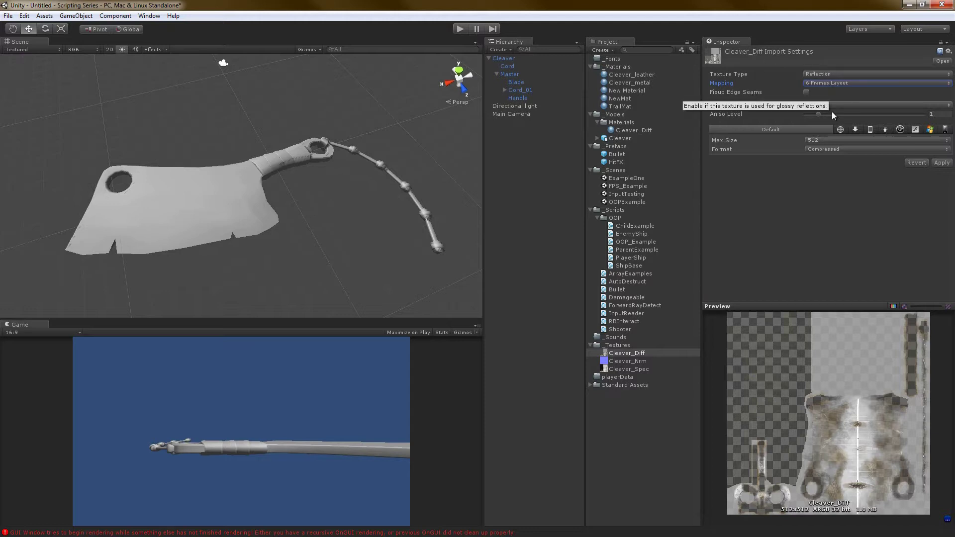
- Try the Cookie, Lightmap and Advanced texture types on Cleaver_Diff to view the import settings of each
{"action": "left_click", "coordinate": [824, 73]}
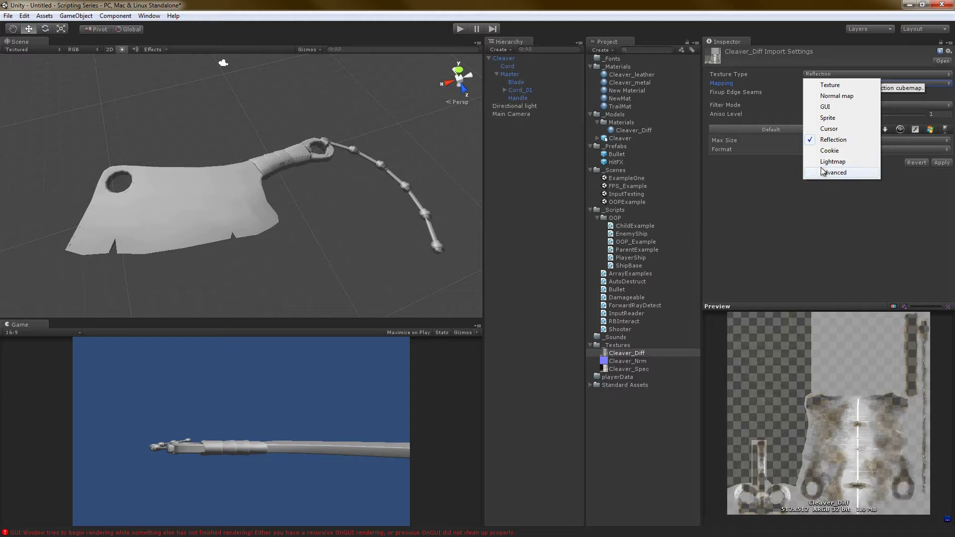
{"action": "left_click", "coordinate": [835, 153]}
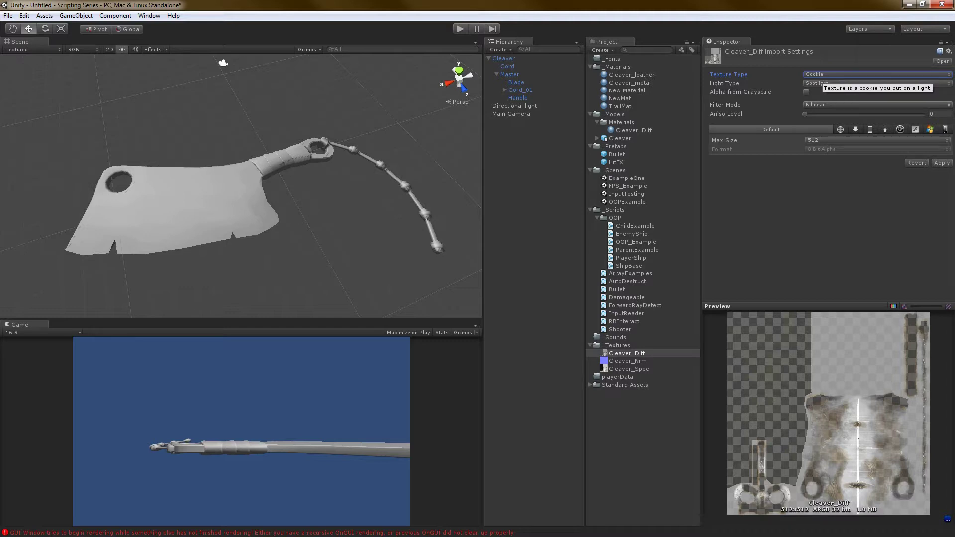
{"action": "left_click", "coordinate": [821, 74]}
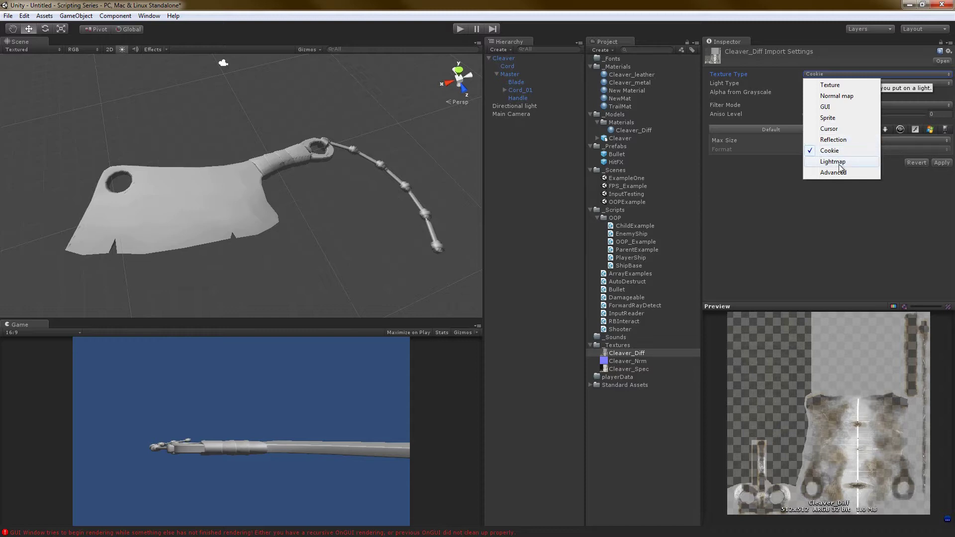
{"action": "left_click", "coordinate": [839, 162]}
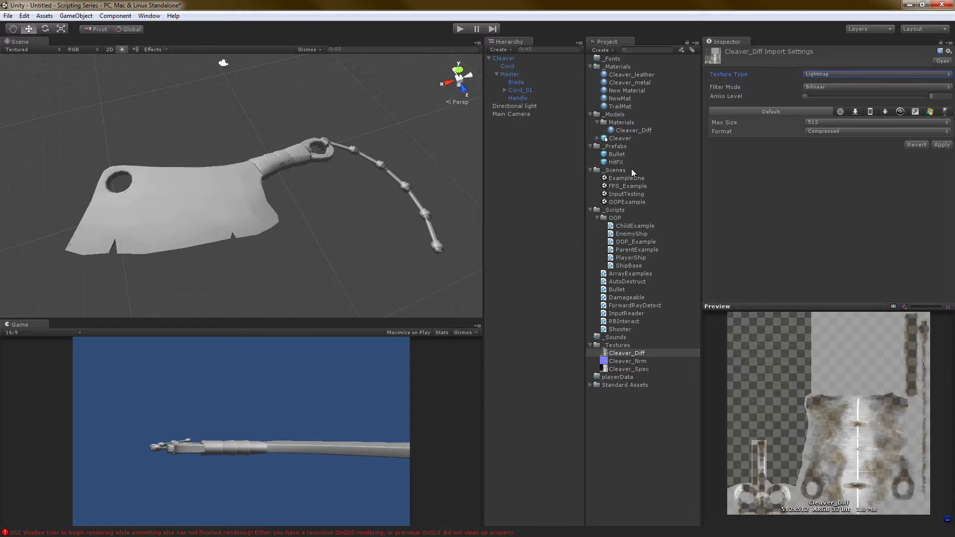
{"action": "left_click", "coordinate": [816, 73]}
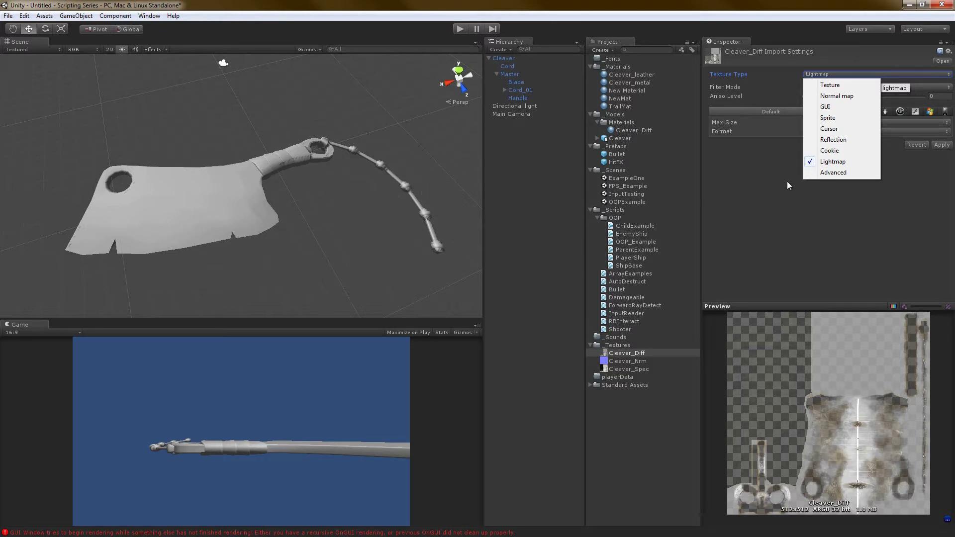
{"action": "left_click", "coordinate": [828, 175]}
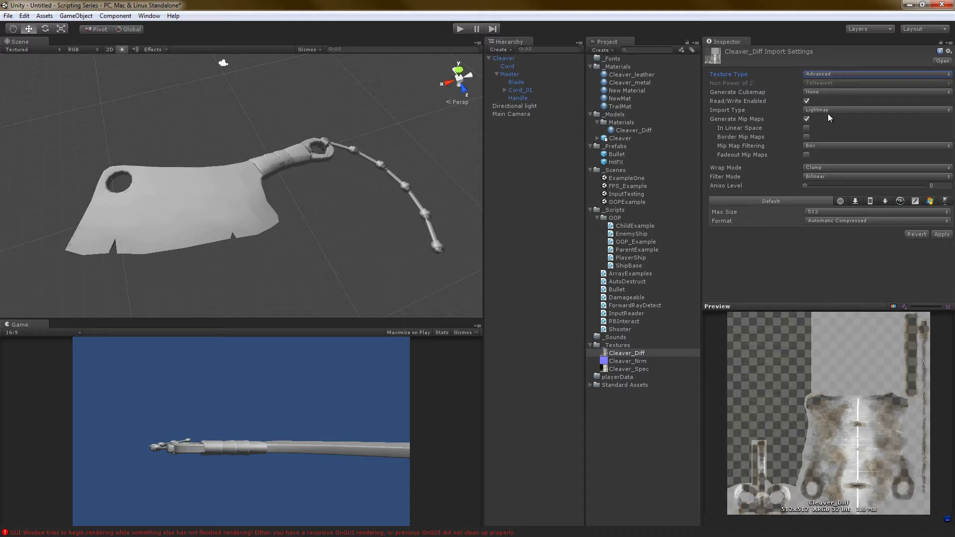
- Restore the Cleaver_Diff texture type to Texture and apply the import settings
{"action": "left_click", "coordinate": [841, 72]}
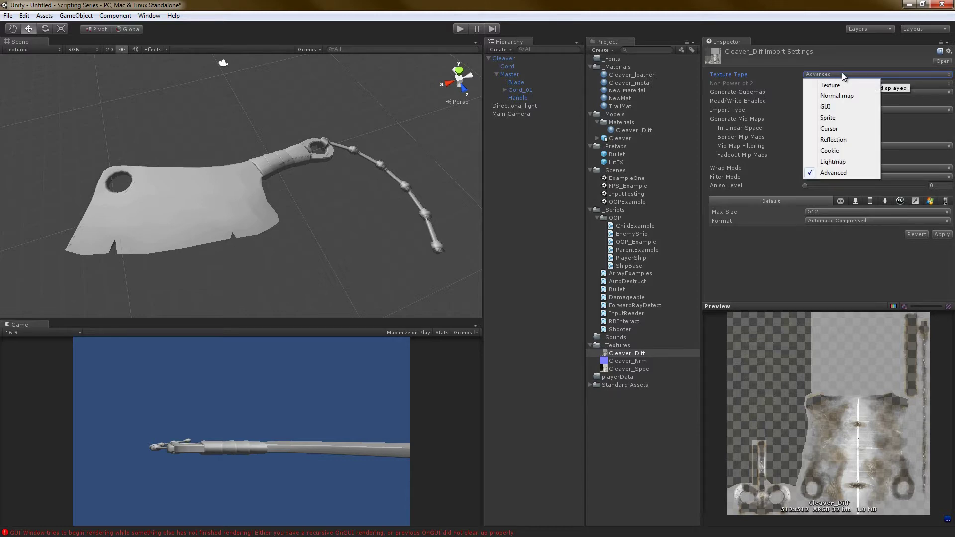
{"action": "left_click", "coordinate": [849, 84]}
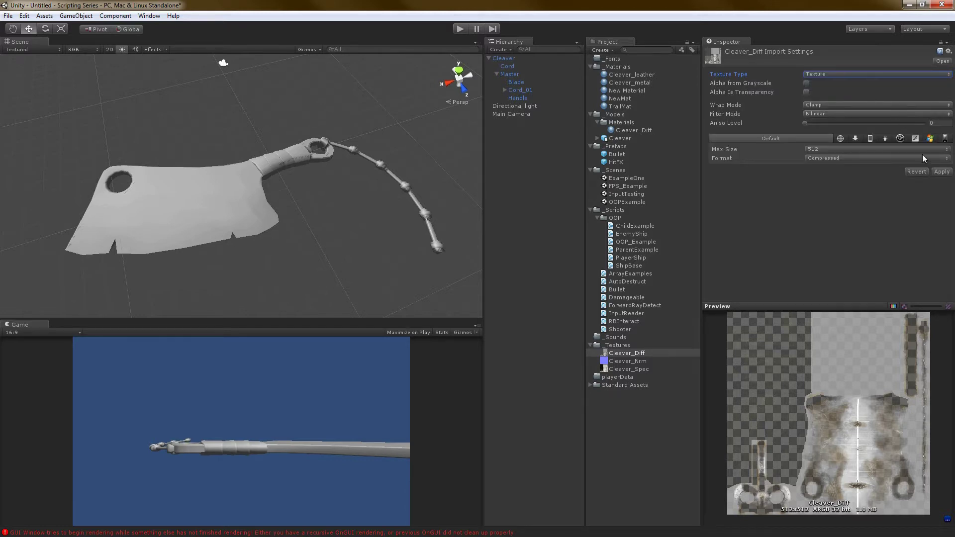
{"action": "left_click", "coordinate": [937, 171]}
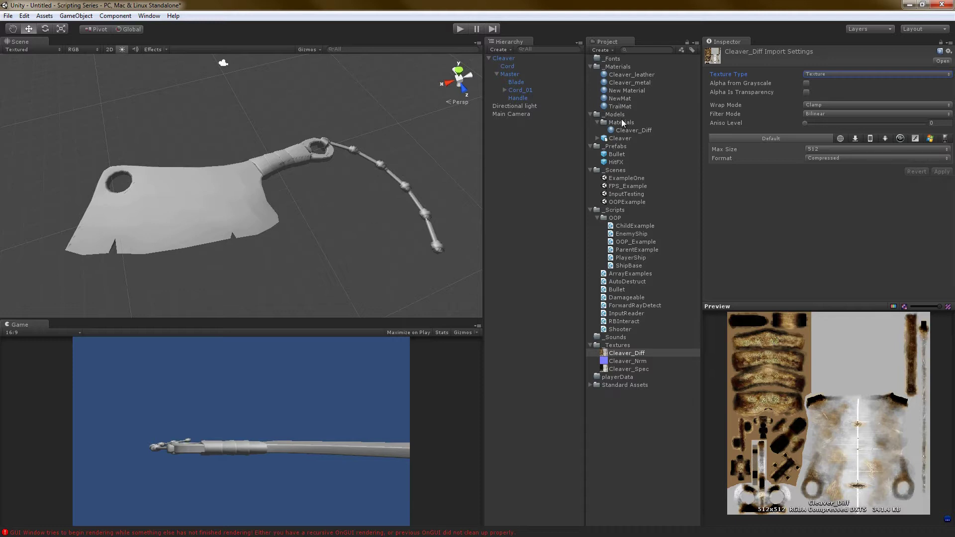
- Assign the Cleaver_Diff texture to the Base (RGB) Gloss (A) slot of the Cleaver_metal material
{"action": "left_click", "coordinate": [638, 82]}
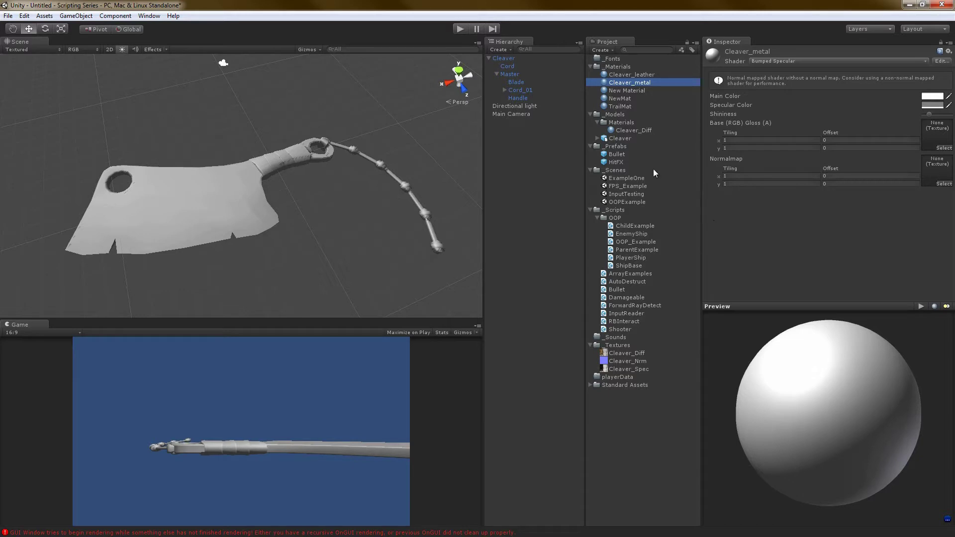
{"action": "left_click_drag", "start_coordinate": [609, 352], "coordinate": [936, 135]}
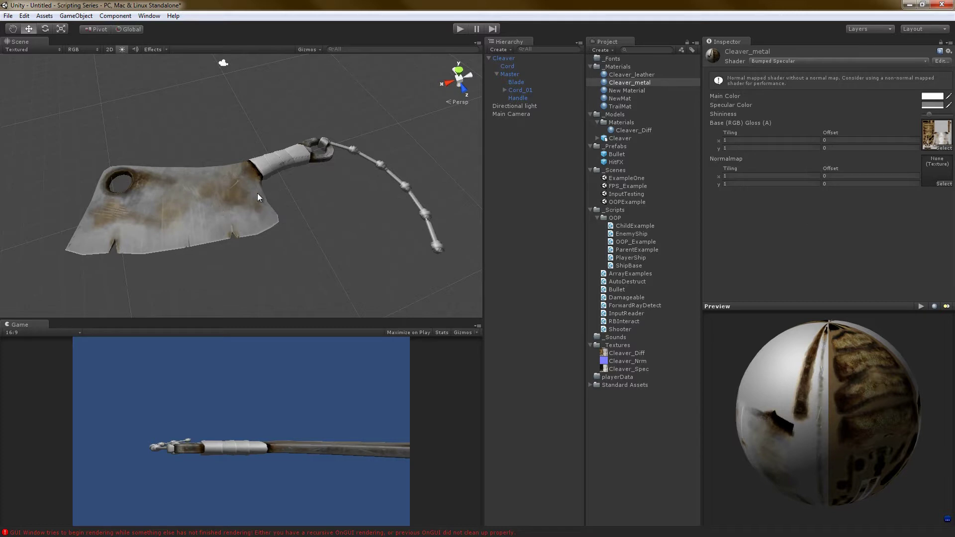
- Examine the Cleaver_metal preview on a sphere and a cube from several angles, comparing the one-light and two-light setups
{"action": "left_click_drag", "start_coordinate": [873, 403], "coordinate": [830, 360]}
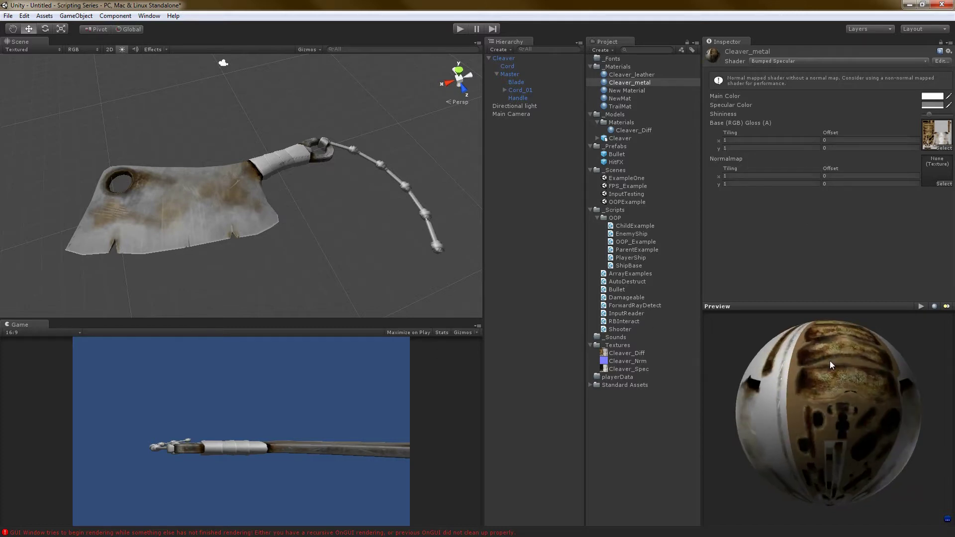
{"action": "left_click", "coordinate": [934, 307]}
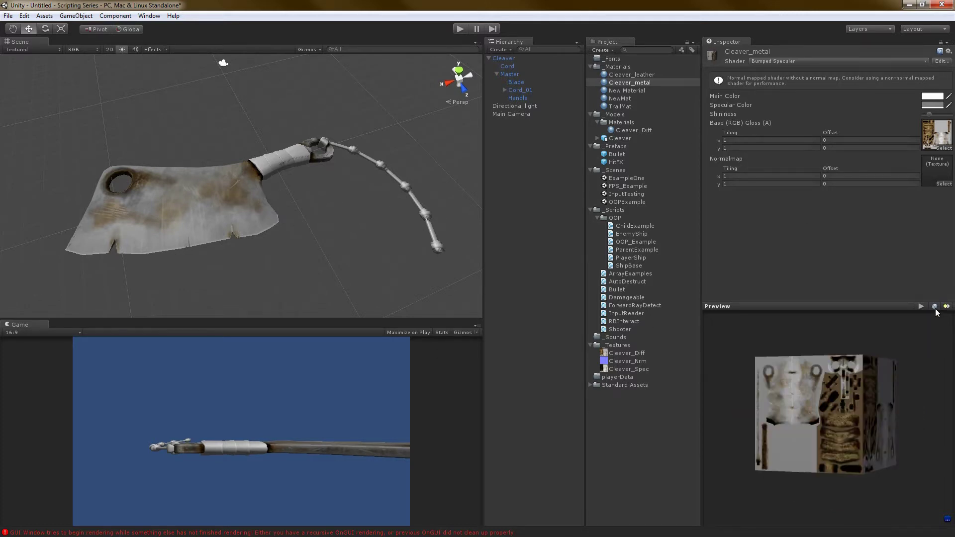
{"action": "left_click", "coordinate": [947, 520]}
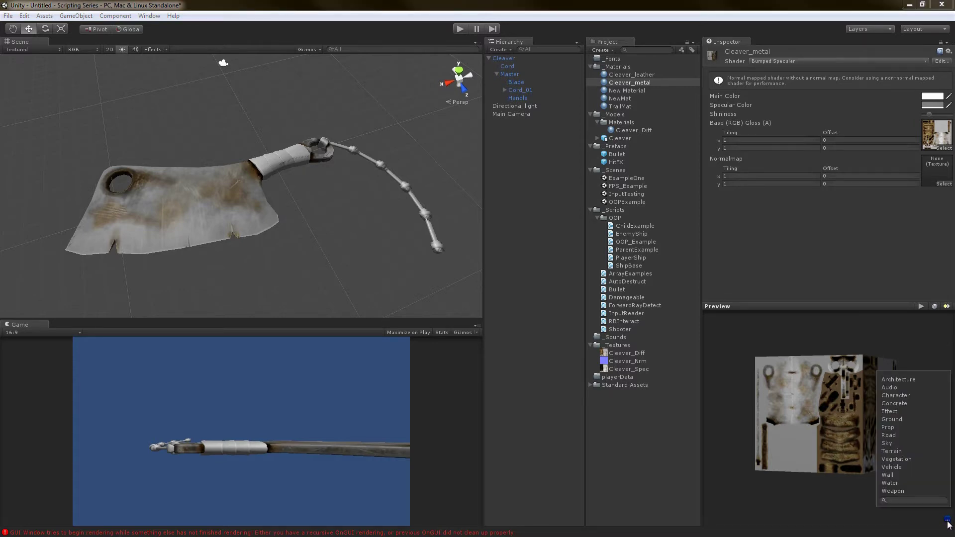
{"action": "left_click", "coordinate": [942, 526]}
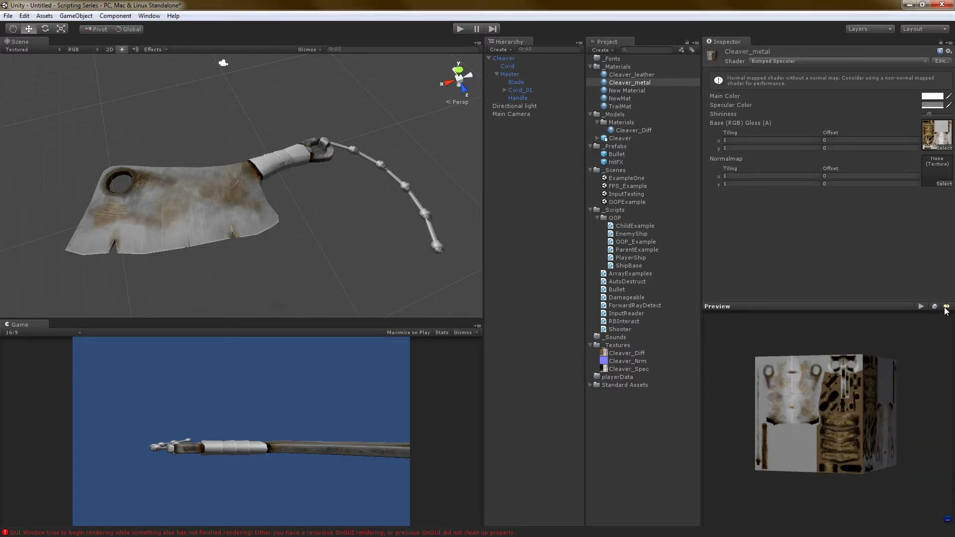
{"action": "left_click", "coordinate": [946, 307]}
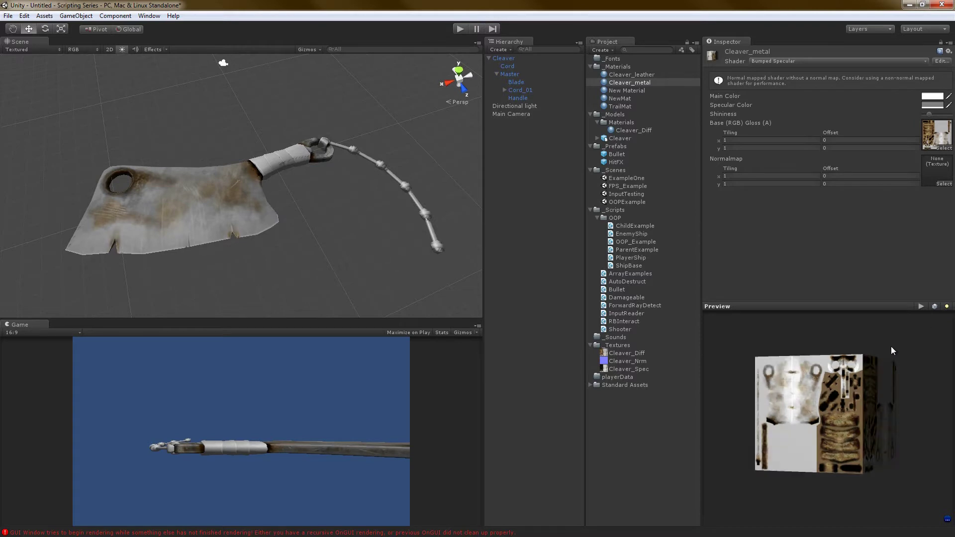
{"action": "left_click_drag", "start_coordinate": [890, 346], "coordinate": [899, 323]}
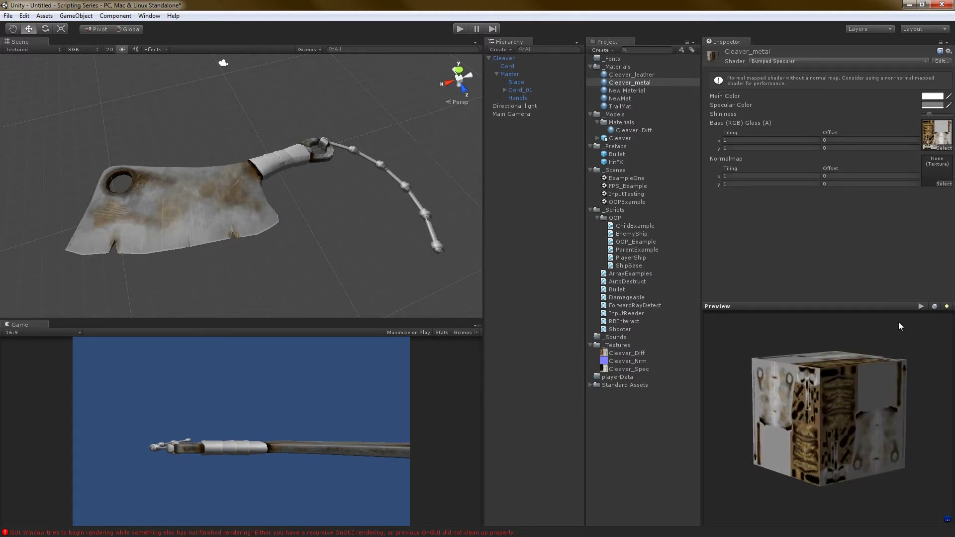
{"action": "left_click", "coordinate": [946, 306]}
{"action": "left_click_drag", "start_coordinate": [855, 353], "coordinate": [927, 311]}
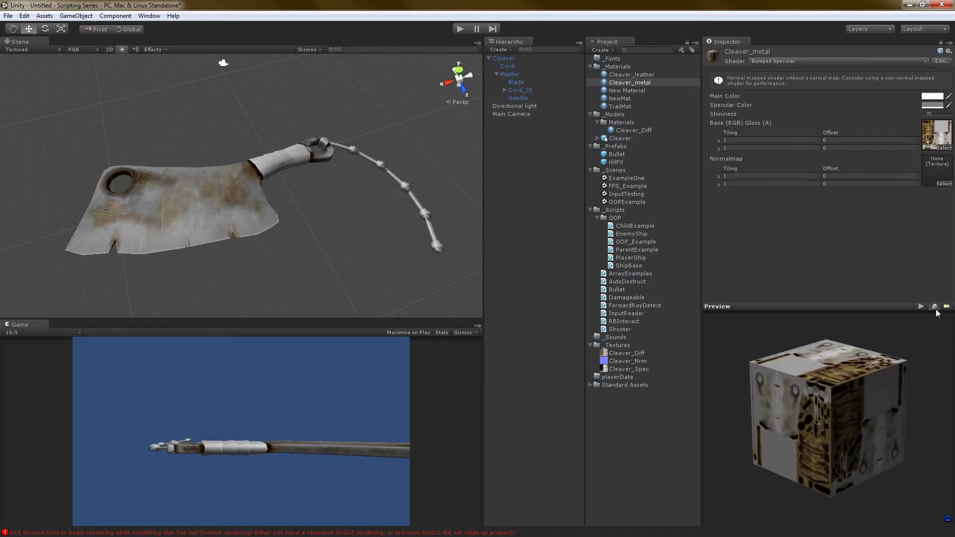
- Examine the Cleaver_metal material preview on a cylinder and a torus, cycling through the preview shapes
{"action": "left_click", "coordinate": [934, 308]}
{"action": "left_click_drag", "start_coordinate": [816, 387], "coordinate": [796, 383]}
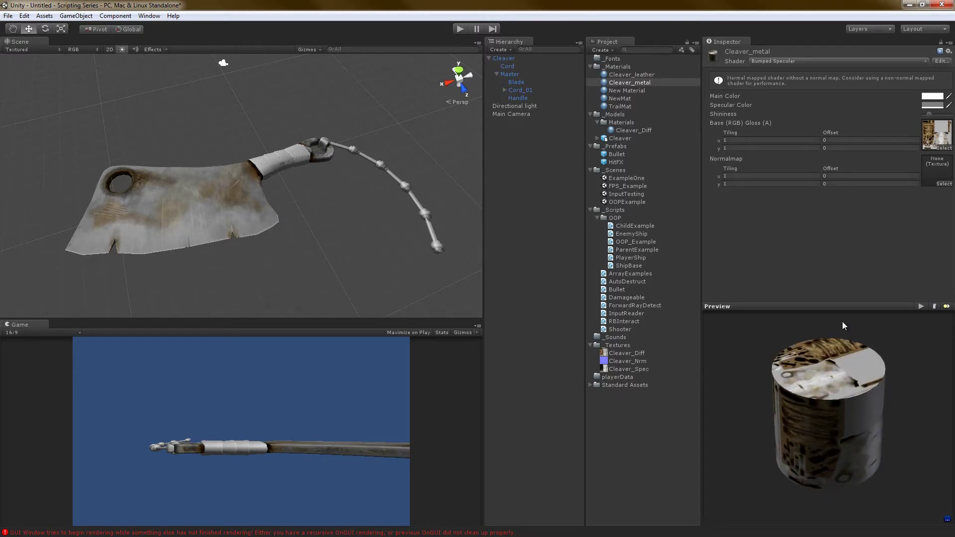
{"action": "left_click", "coordinate": [934, 307]}
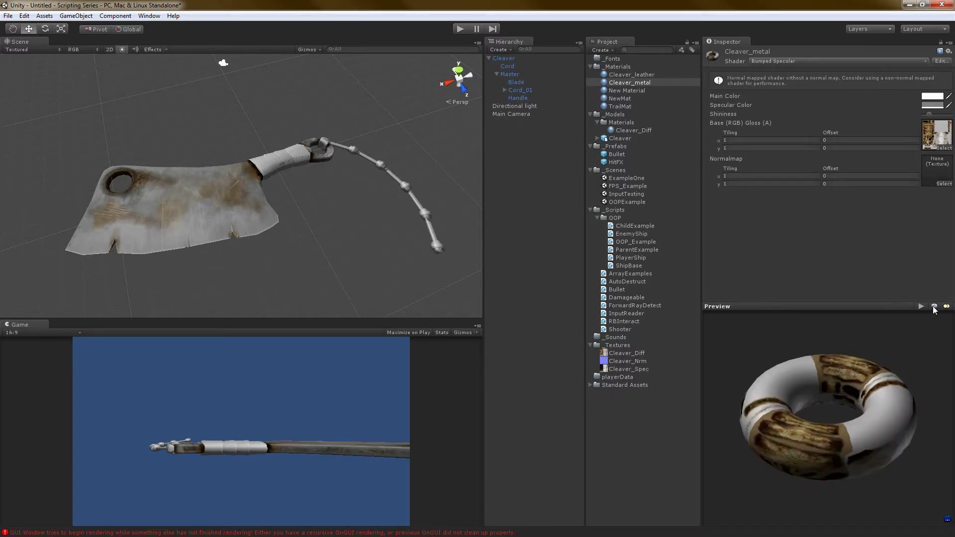
{"action": "left_click", "coordinate": [933, 307]}
{"action": "left_click", "coordinate": [934, 307]}
{"action": "left_click", "coordinate": [933, 306]}
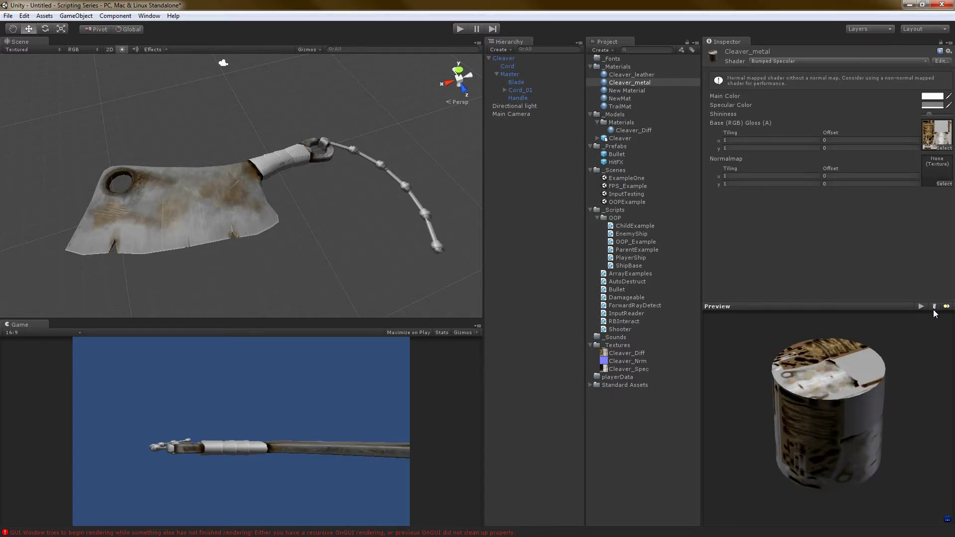
{"action": "left_click", "coordinate": [933, 307]}
{"action": "left_click_drag", "start_coordinate": [794, 344], "coordinate": [772, 392]}
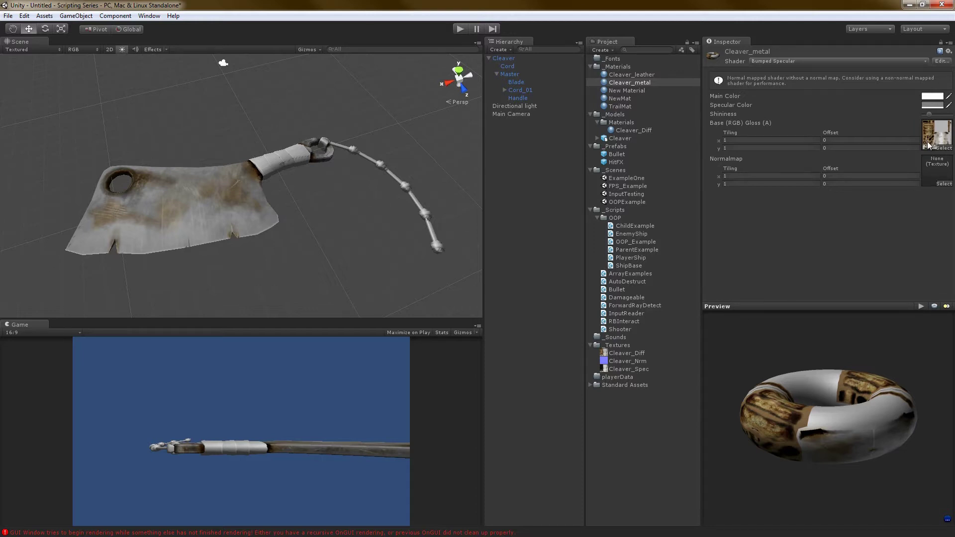
- View the alpha channel of the Cleaver_Diff texture and compare it with the Cleaver_Spec texture
{"action": "left_click", "coordinate": [633, 354]}
{"action": "left_click", "coordinate": [893, 307]}
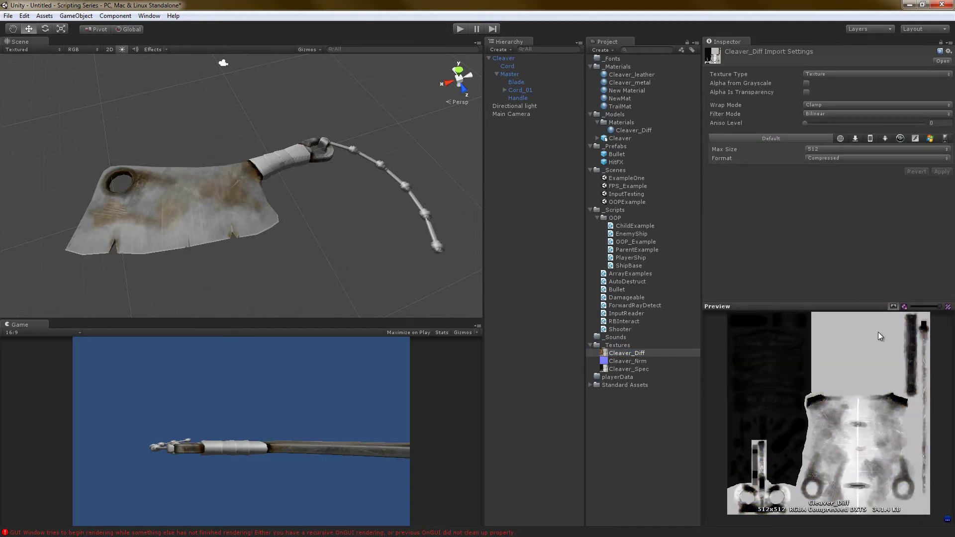
{"action": "left_click", "coordinate": [635, 369]}
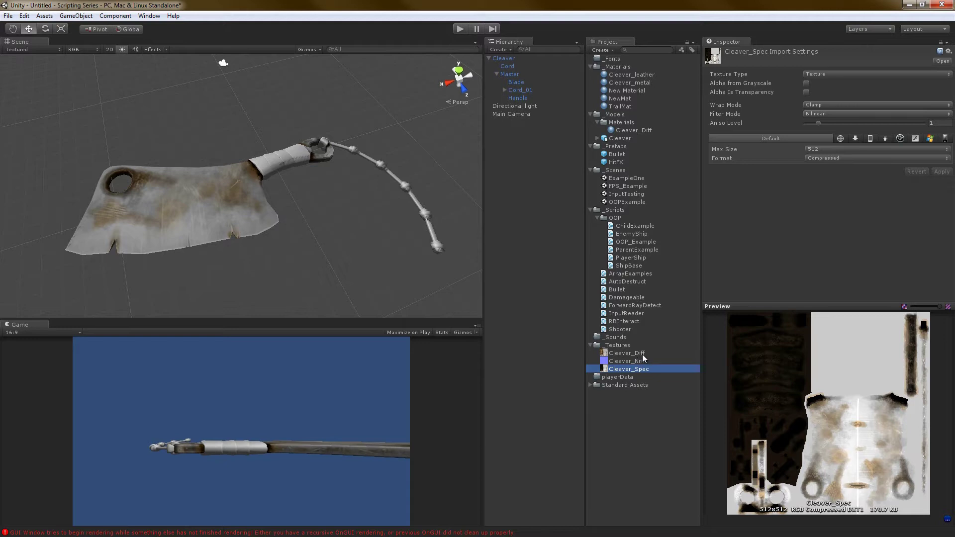
{"action": "left_click", "coordinate": [642, 354]}
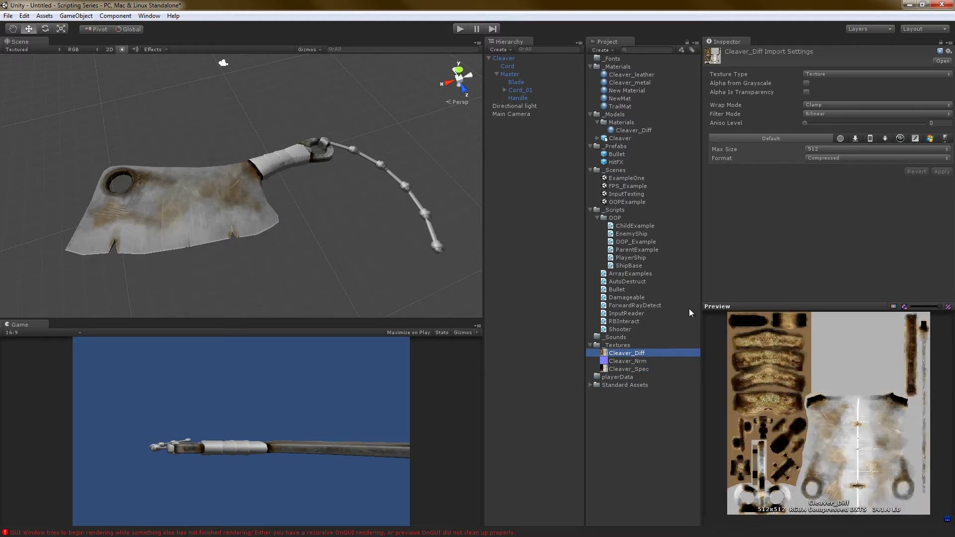
- Display the Cleaver_metal settings and view the blade from another angle with scene lighting turned off
{"action": "left_click", "coordinate": [642, 83]}
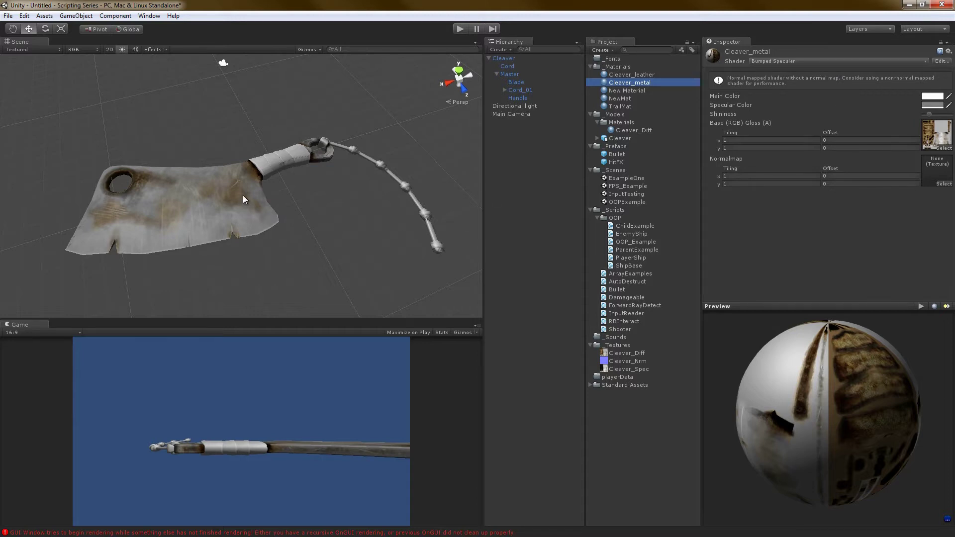
{"action": "left_click_drag", "start_coordinate": [243, 199], "coordinate": [224, 189], "text": "alt"}
{"action": "left_click", "coordinate": [122, 49]}
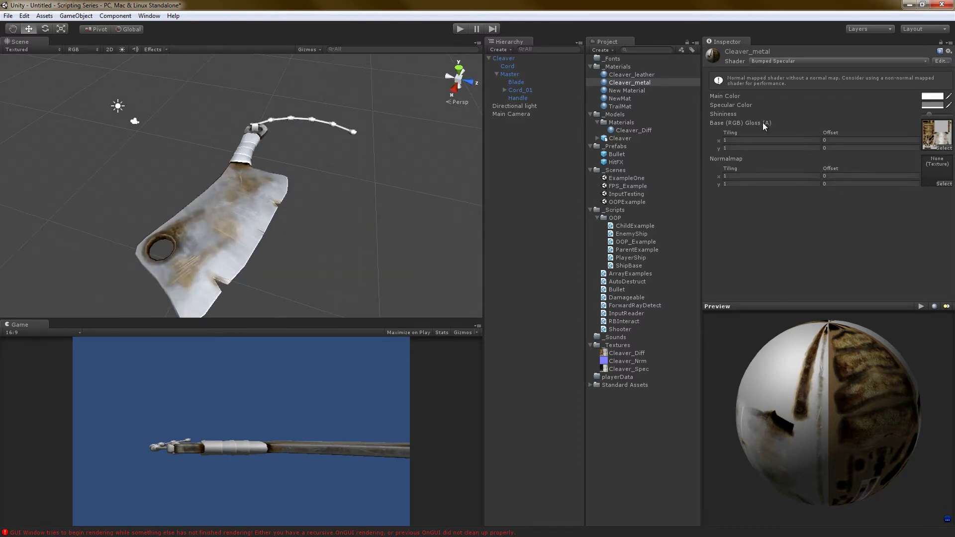
- Inspect the Cleaver_Spec texture again against the Cleaver_Diff alpha channel
{"action": "left_click", "coordinate": [640, 368]}
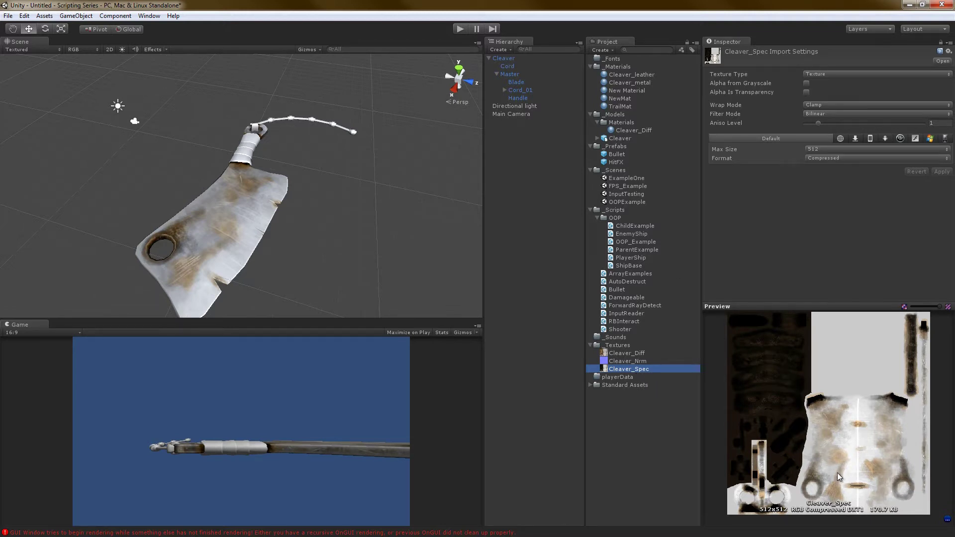
{"action": "left_click", "coordinate": [646, 354]}
{"action": "left_click", "coordinate": [893, 307]}
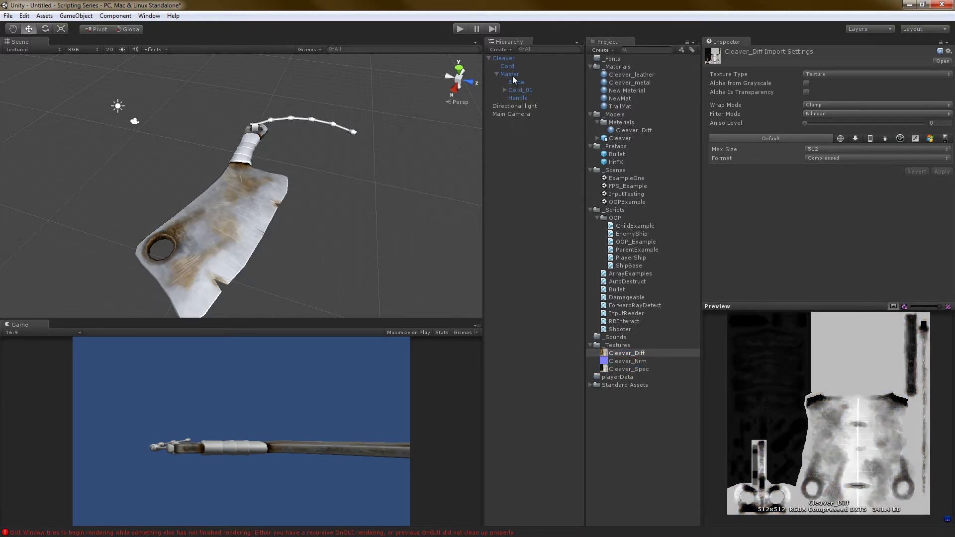
- Examine the Cleaver_metal specular highlights on the preview sphere and on the cleaver blade from several angles
{"action": "left_click", "coordinate": [633, 82]}
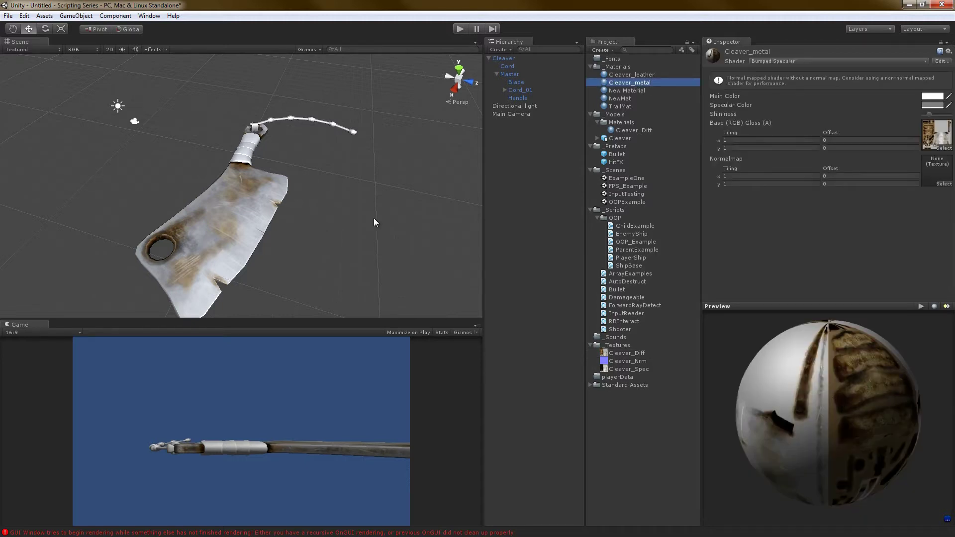
{"action": "left_click_drag", "start_coordinate": [923, 443], "coordinate": [464, 313]}
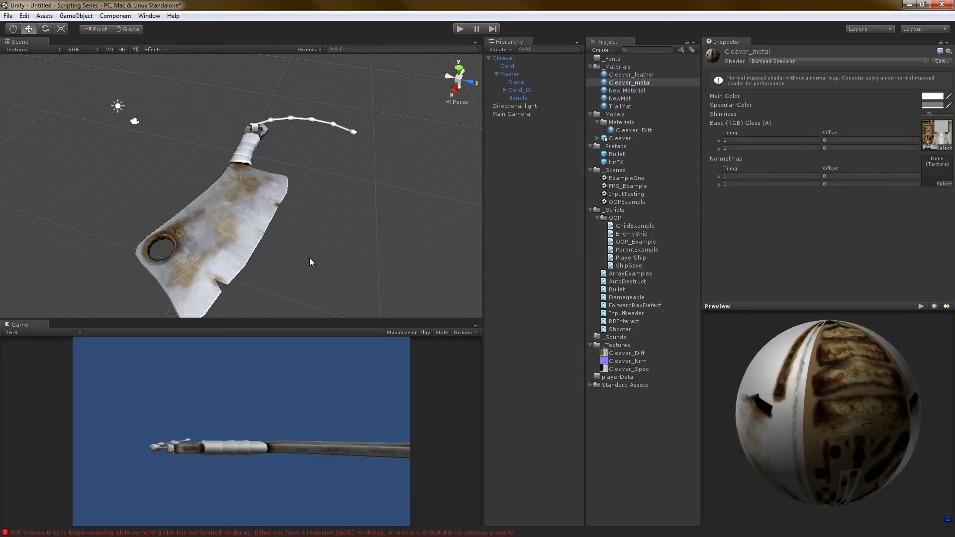
{"action": "left_click_drag", "start_coordinate": [230, 237], "coordinate": [315, 215], "text": "alt"}
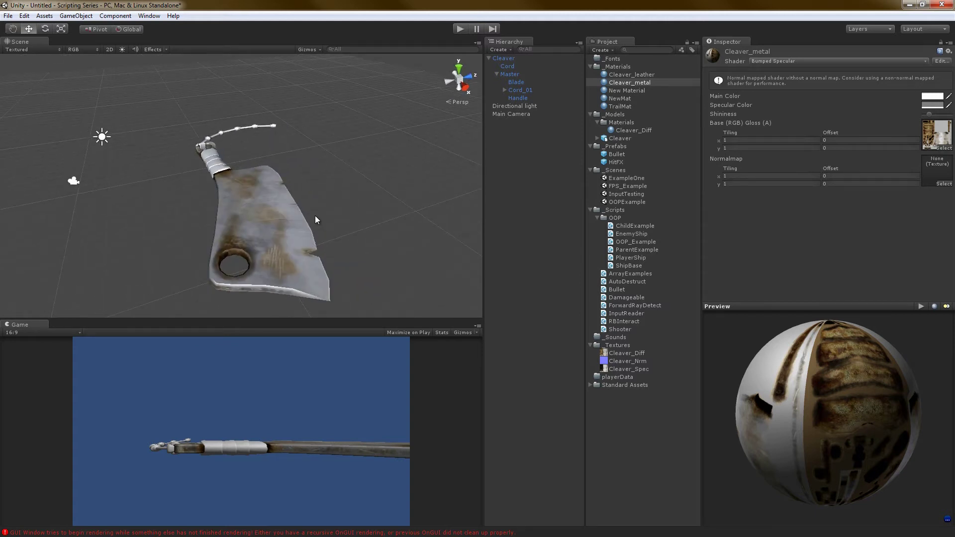
{"action": "right_click_drag", "start_coordinate": [315, 215], "coordinate": [289, 219], "text": "alt"}
{"action": "left_click_drag", "start_coordinate": [288, 218], "coordinate": [225, 280], "text": "alt"}
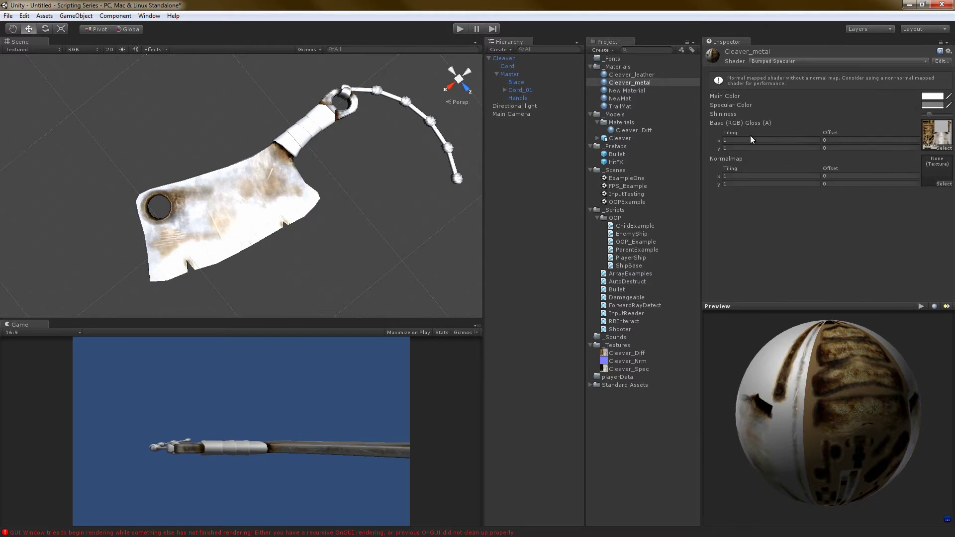
{"action": "left_click_drag", "start_coordinate": [258, 266], "coordinate": [278, 213], "text": "alt"}
{"action": "left_click_drag", "start_coordinate": [234, 187], "coordinate": [351, 307], "text": "alt"}
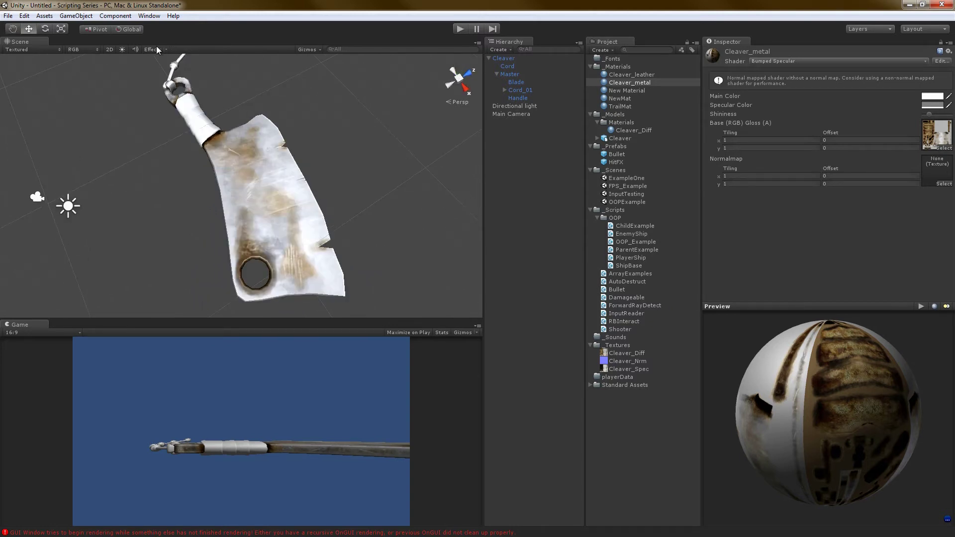
- Turn scene lighting back on and set the Directional light's intensity to 0.38
{"action": "left_click", "coordinate": [122, 50]}
{"action": "mouse_move", "coordinate": [252, 124]}
{"action": "left_mouse_down", "text": "alt"}
{"action": "mouse_move", "coordinate": [319, 258]}
{"action": "mouse_move", "coordinate": [296, 101]}
{"action": "mouse_move", "coordinate": [315, 198]}
{"action": "left_mouse_up", "text": "alt"}
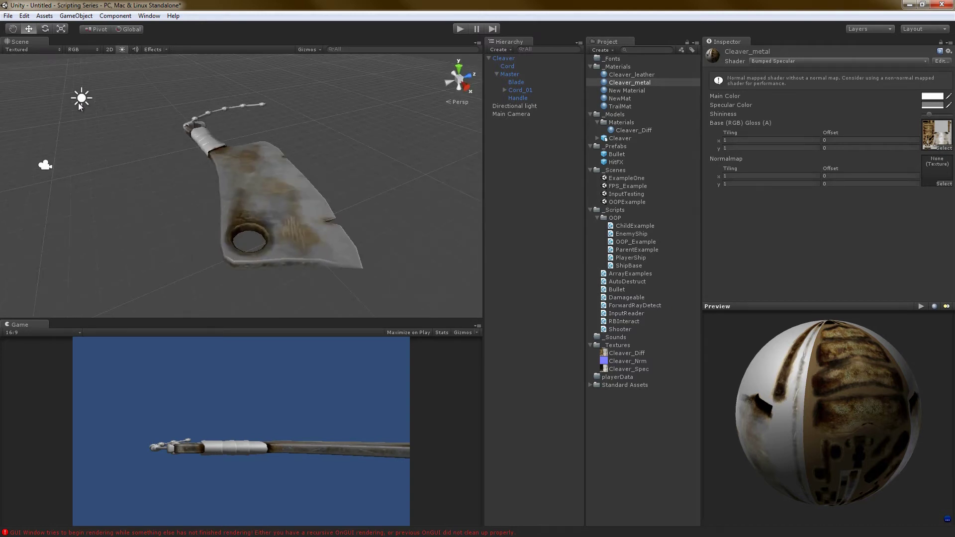
{"action": "left_click", "coordinate": [78, 103]}
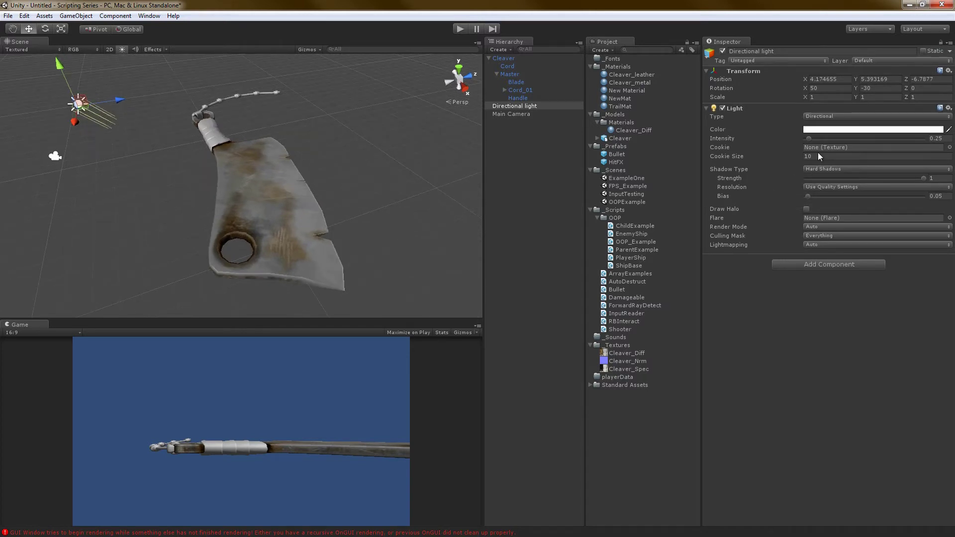
{"action": "left_click_drag", "start_coordinate": [735, 142], "coordinate": [733, 144]}
{"action": "left_click_drag", "start_coordinate": [217, 155], "coordinate": [328, 209], "text": "alt"}
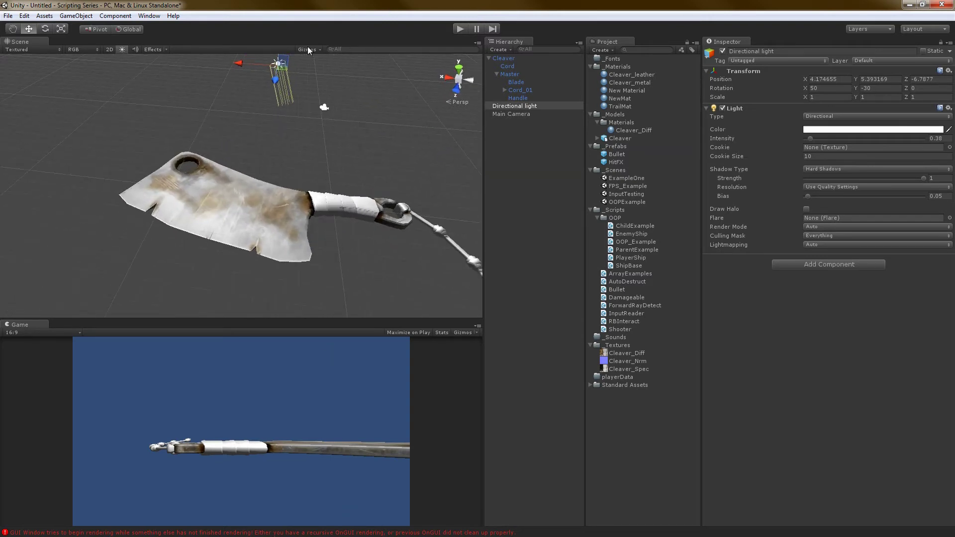
{"action": "left_click_drag", "start_coordinate": [120, 79], "coordinate": [319, 164], "text": "alt"}
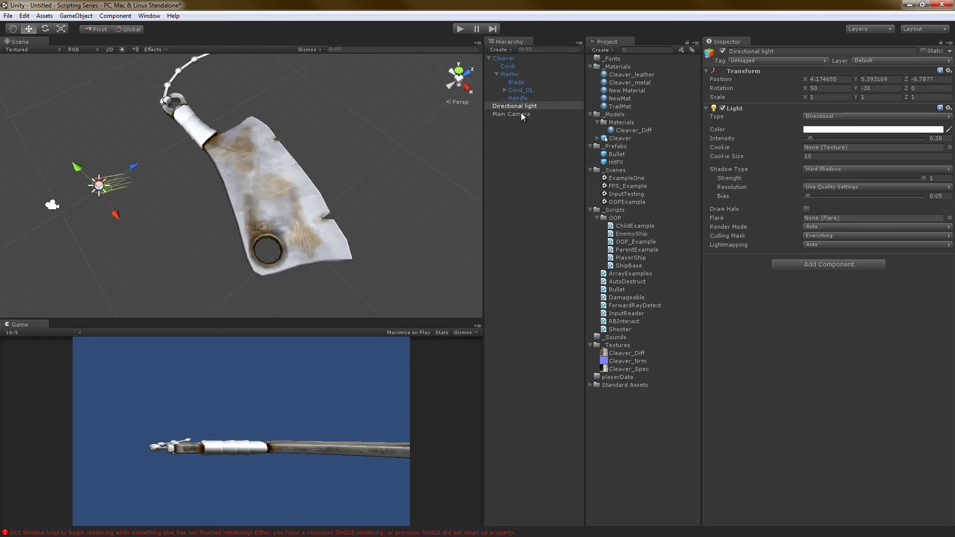
- Assign the Cleaver_Nrm texture to the Normalmap slot of the Cleaver_metal material
{"action": "left_click", "coordinate": [508, 60]}
{"action": "left_click", "coordinate": [629, 83]}
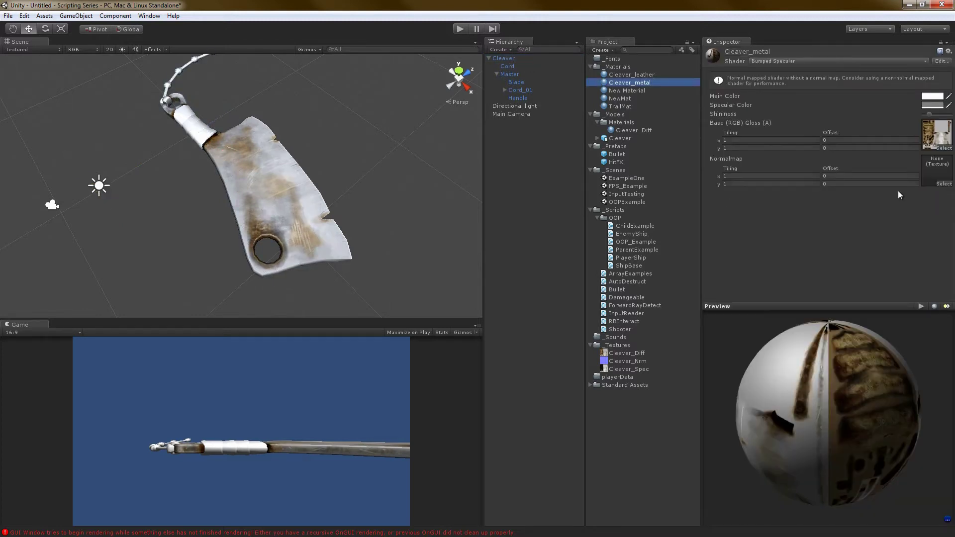
{"action": "left_click", "coordinate": [944, 184]}
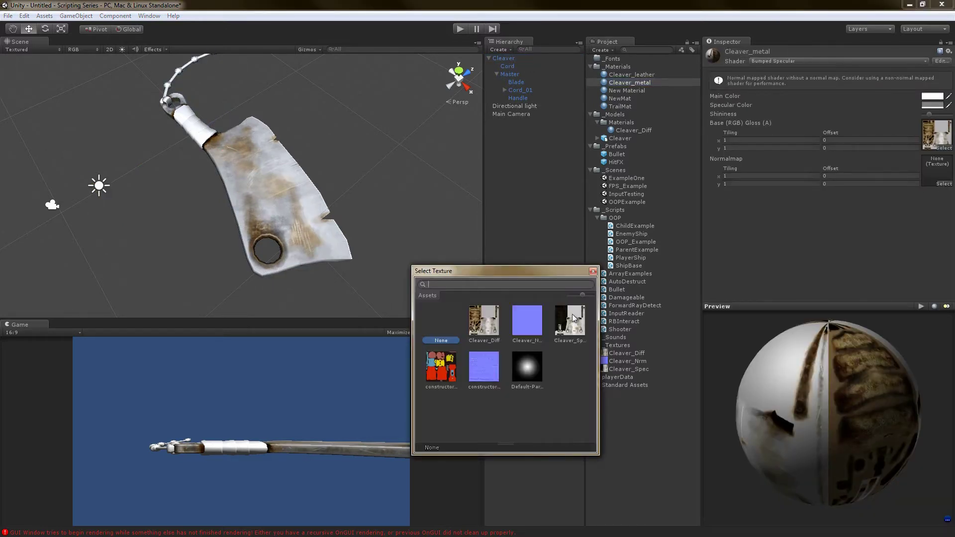
{"action": "left_click", "coordinate": [516, 332]}
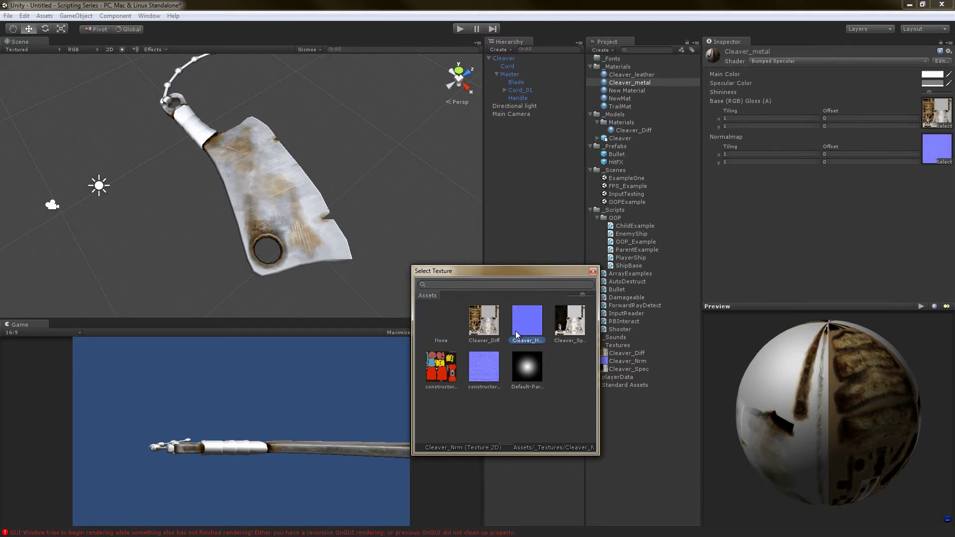
{"action": "left_click", "coordinate": [778, 205]}
- Examine the scratches and notches on the normal-mapped blade close up from several angles
{"action": "left_click_drag", "start_coordinate": [294, 192], "coordinate": [209, 134], "text": "alt"}
{"action": "right_click_drag", "start_coordinate": [209, 134], "coordinate": [426, 222], "text": "alt"}
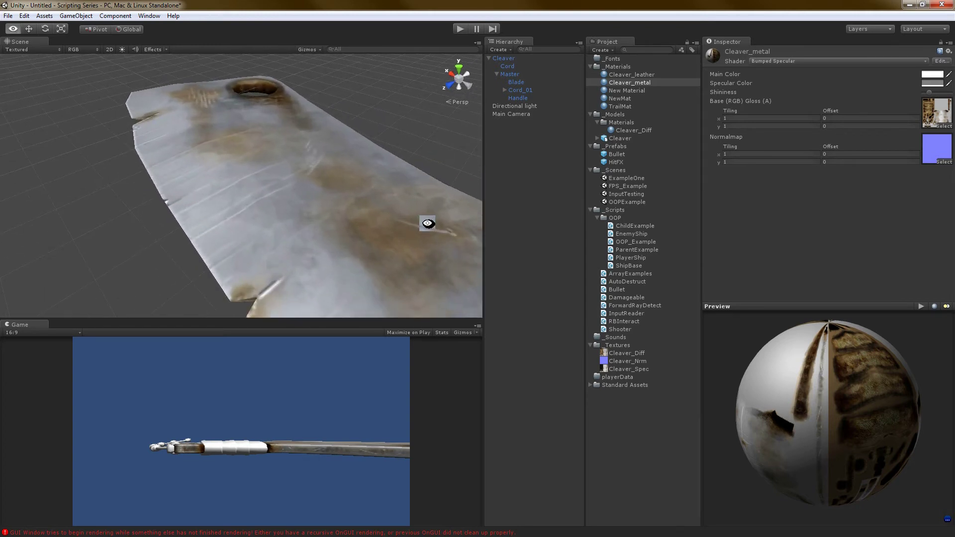
{"action": "left_click_drag", "start_coordinate": [426, 222], "coordinate": [579, 312], "text": "alt"}
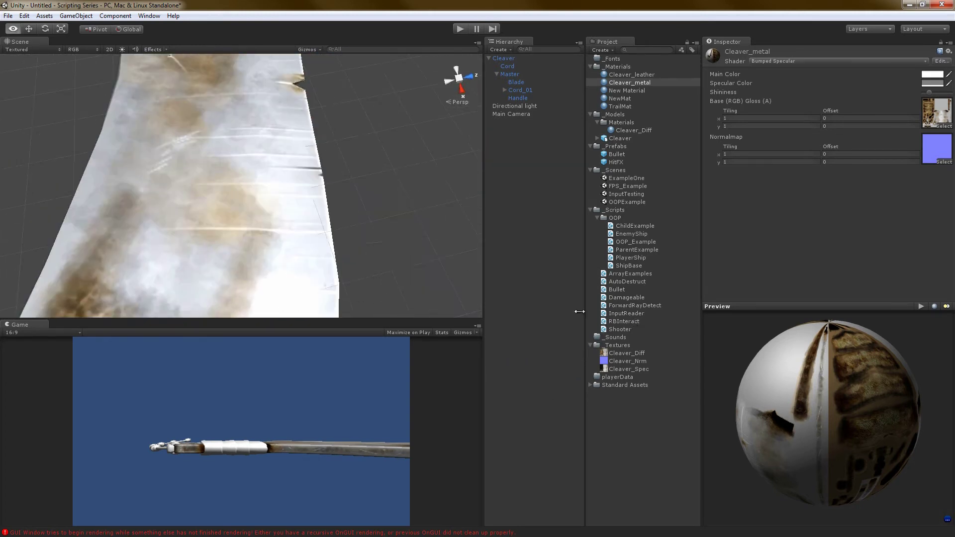
{"action": "left_click_drag", "start_coordinate": [336, 246], "coordinate": [374, 227], "text": "alt"}
- Locate the Cleaver_Nrm texture from the material's Normalmap slot, view its import settings, and look over the whole blade
{"action": "left_click", "coordinate": [936, 148]}
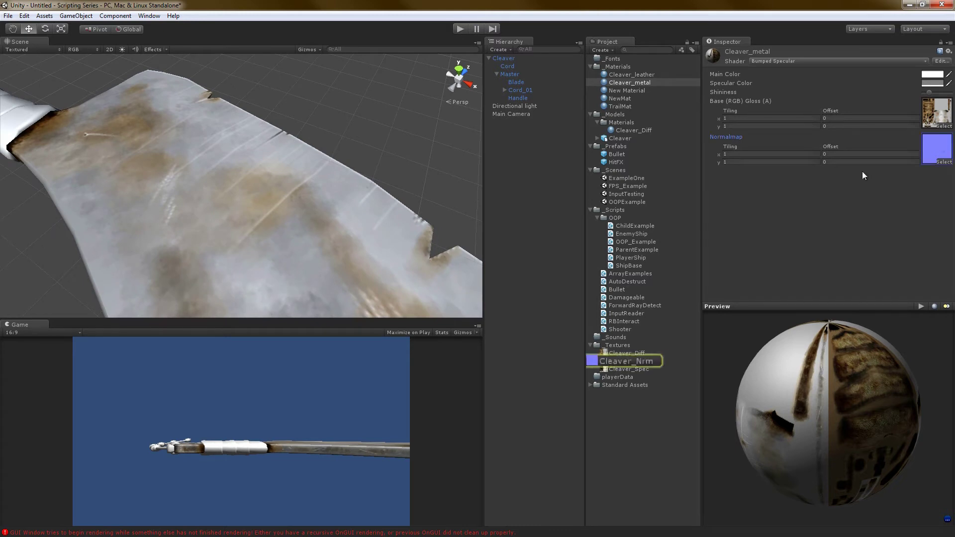
{"action": "left_click", "coordinate": [626, 361]}
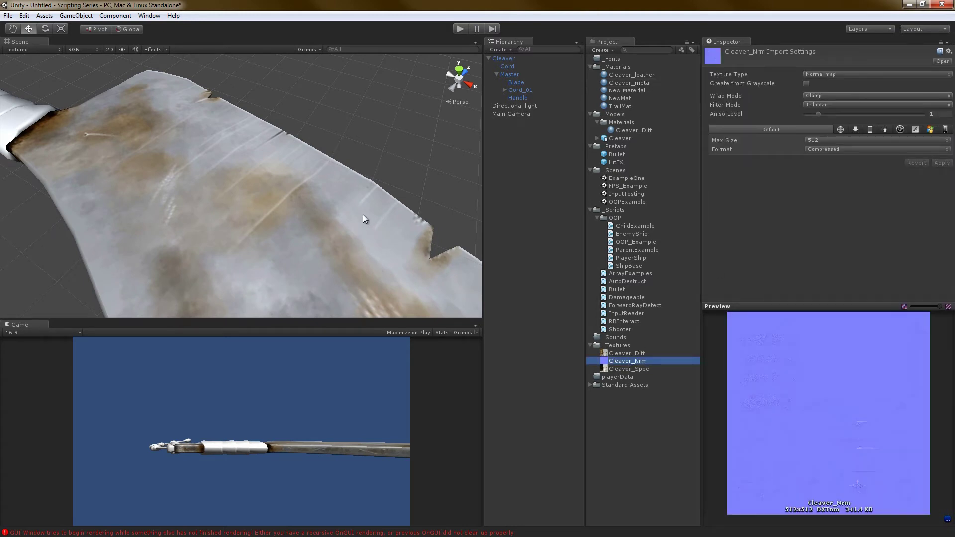
{"action": "left_click", "coordinate": [344, 216]}
{"action": "key", "text": "f"}
{"action": "left_click_drag", "start_coordinate": [344, 216], "coordinate": [317, 219], "text": "alt"}
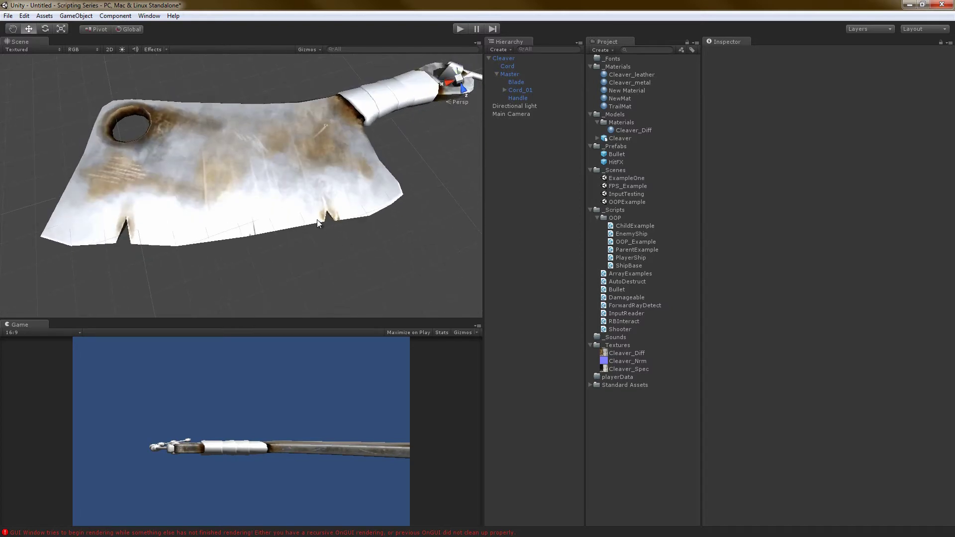
- Clear the Normalmap slot of the Cleaver_metal material by setting it to None
{"action": "left_click", "coordinate": [646, 82]}
{"action": "left_click", "coordinate": [943, 163]}
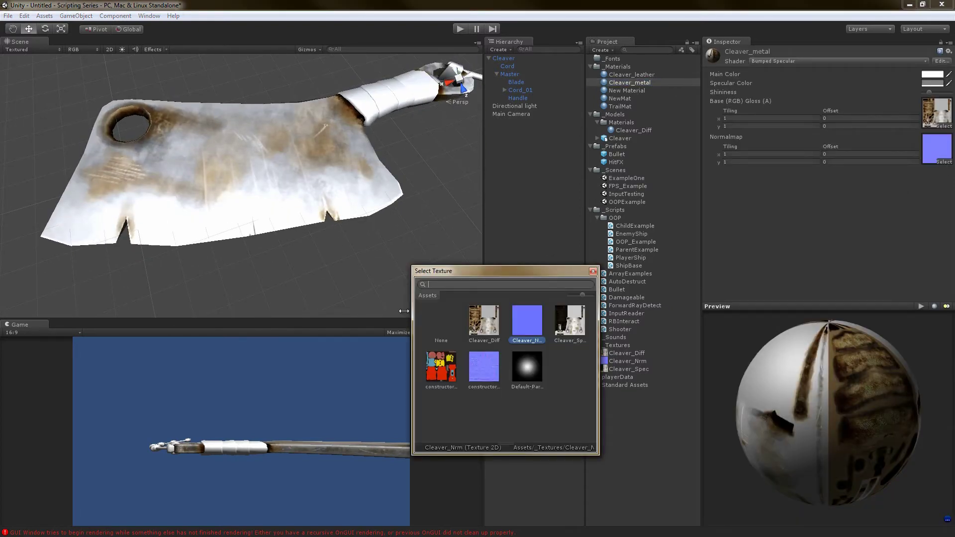
{"action": "left_click", "coordinate": [435, 319]}
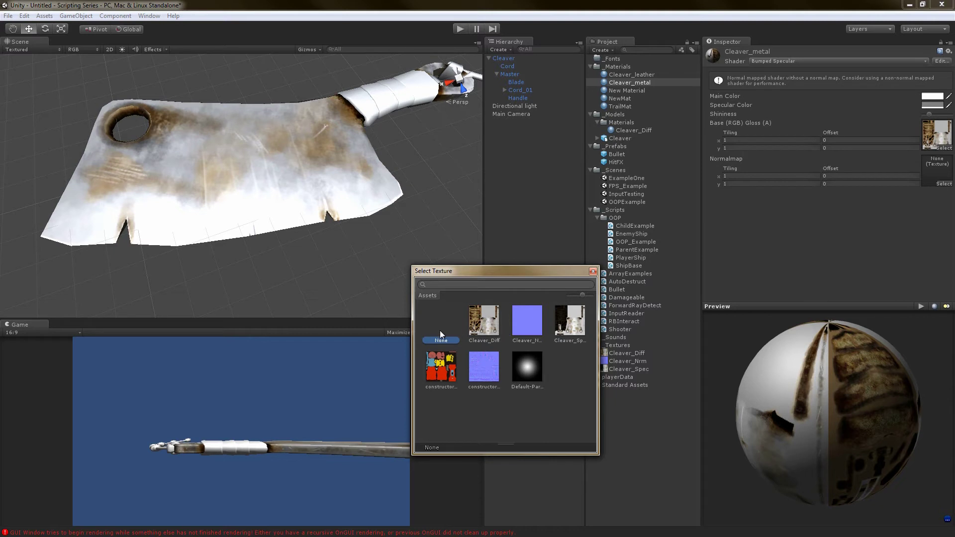
- Try Cleaver_Nrm in the Base (RGB) Gloss (A) slot of Cleaver_metal, and restore Cleaver_Diff there
{"action": "left_click", "coordinate": [511, 333]}
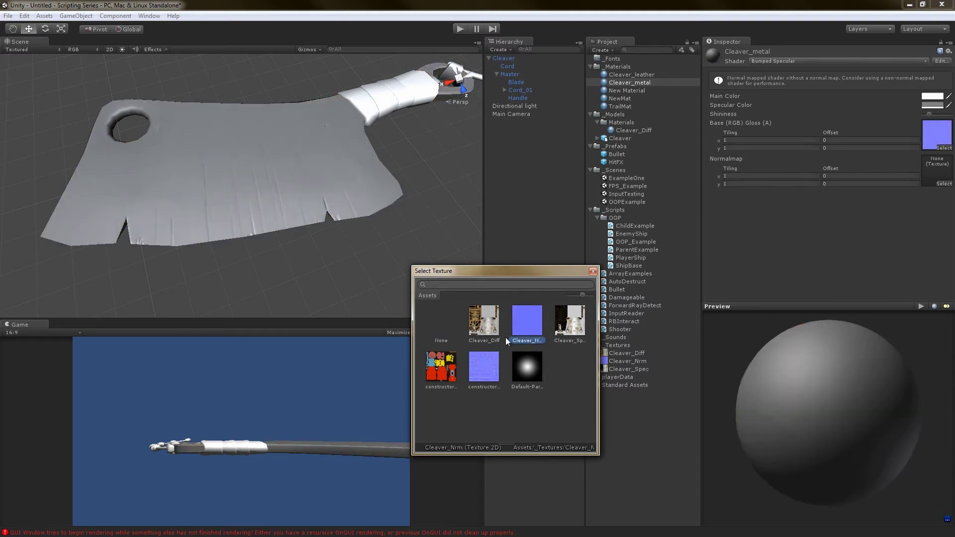
{"action": "left_click", "coordinate": [494, 322]}
{"action": "left_click", "coordinate": [592, 272]}
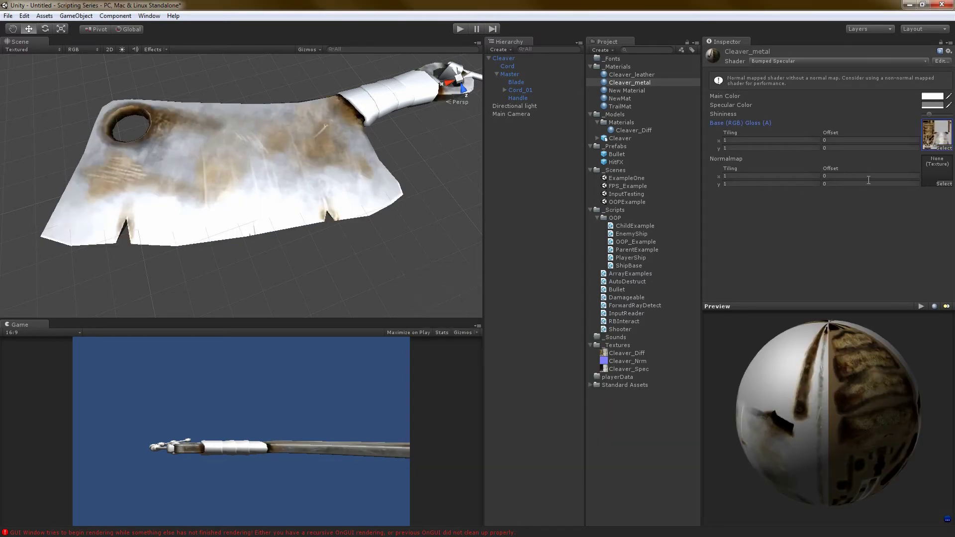
- Assign Cleaver_Nrm back to the Normalmap slot of Cleaver_metal, comparing the blade with and without the normal map
{"action": "left_click", "coordinate": [943, 183]}
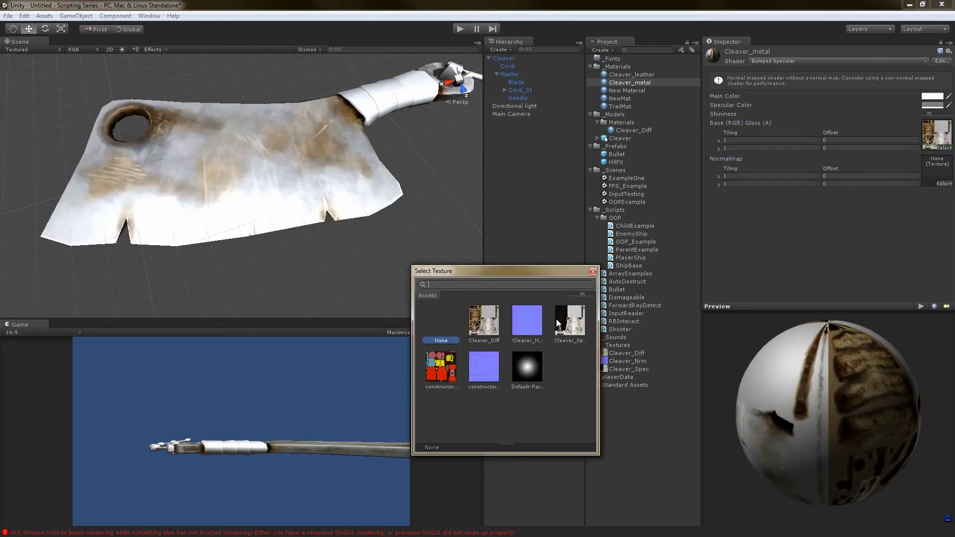
{"action": "left_click", "coordinate": [529, 324]}
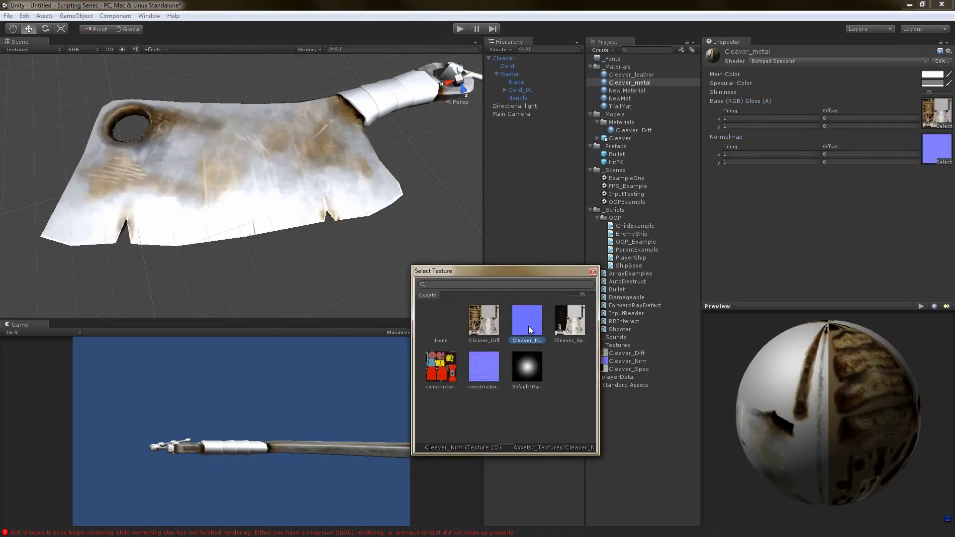
{"action": "left_click", "coordinate": [440, 327]}
{"action": "left_click", "coordinate": [593, 272]}
{"action": "left_click_drag", "start_coordinate": [365, 231], "coordinate": [246, 234], "text": "alt"}
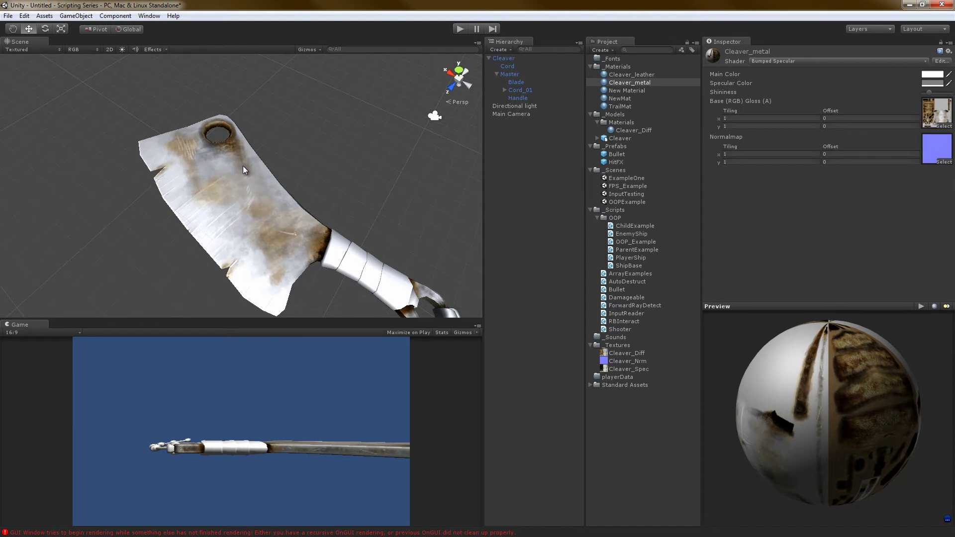
- Examine the normal-mapped cleaver from several angles, looking closely at the handle wrap and the whole blade
{"action": "left_click_drag", "start_coordinate": [165, 207], "coordinate": [261, 267], "text": "alt"}
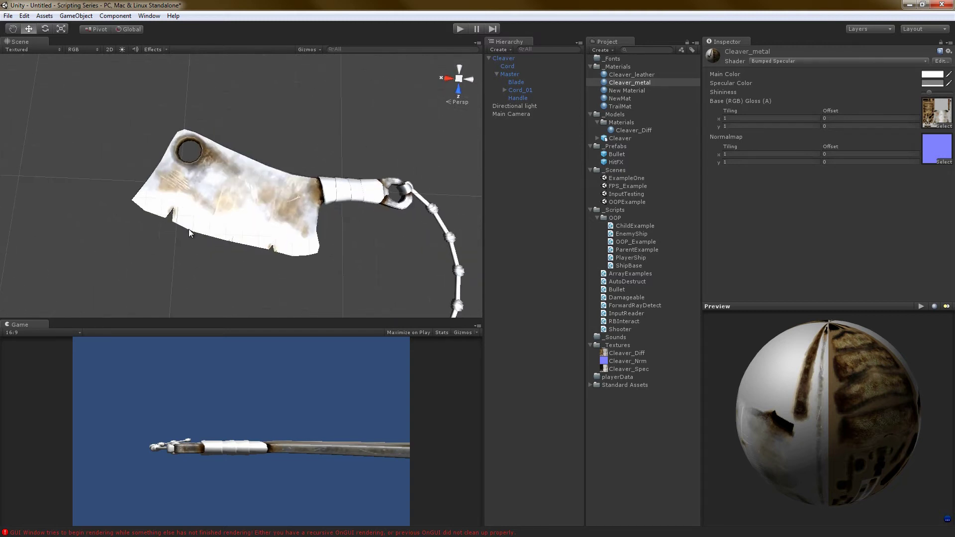
{"action": "middle_click_drag", "start_coordinate": [371, 235], "coordinate": [323, 242], "text": "alt"}
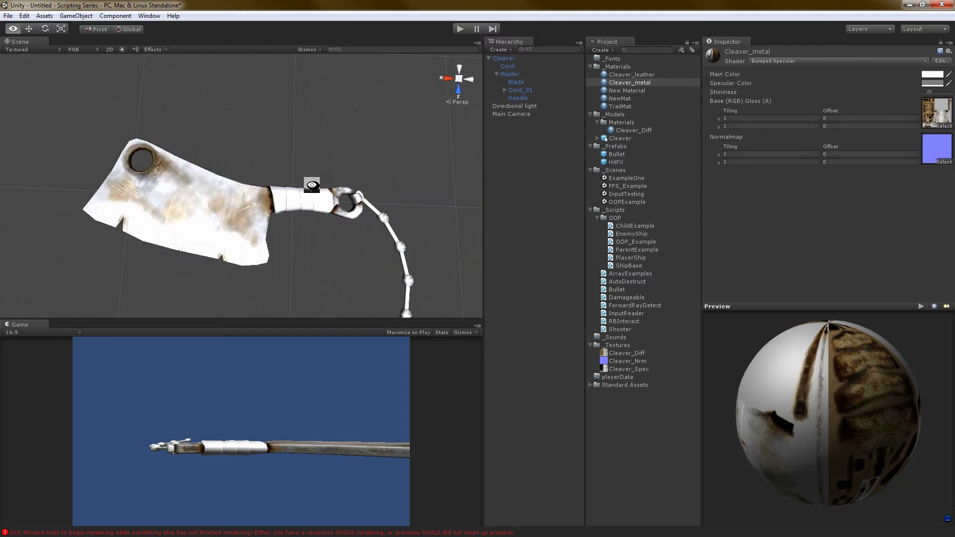
{"action": "right_click_drag", "start_coordinate": [323, 209], "coordinate": [344, 398], "text": "alt"}
{"action": "right_click_drag", "start_coordinate": [339, 229], "coordinate": [315, 354], "text": "alt"}
{"action": "middle_click_drag", "start_coordinate": [339, 239], "coordinate": [199, 269], "text": "alt"}
{"action": "left_click_drag", "start_coordinate": [199, 269], "coordinate": [308, 224], "text": "alt"}
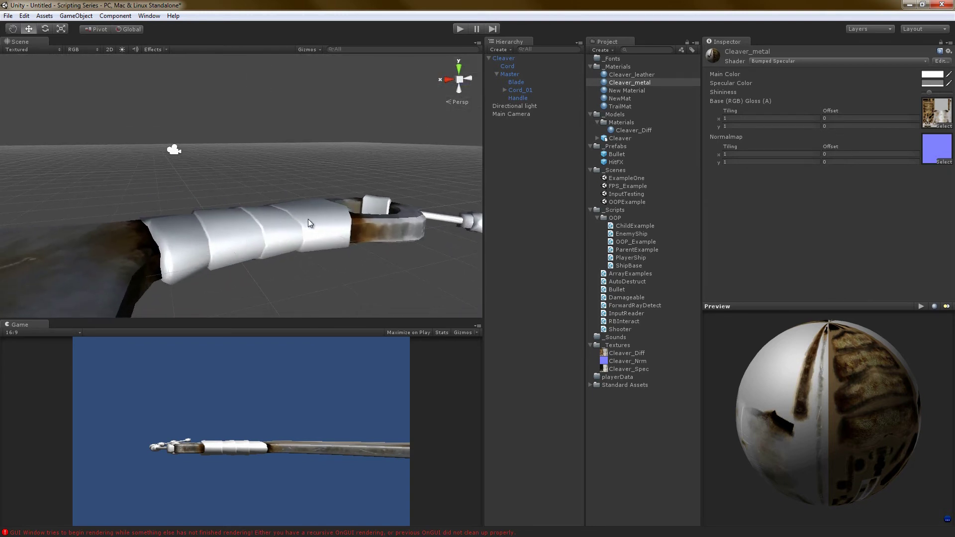
{"action": "right_click_drag", "start_coordinate": [190, 262], "coordinate": [149, 203], "text": "alt"}
{"action": "middle_click_drag", "start_coordinate": [149, 202], "coordinate": [181, 167]}
{"action": "left_click_drag", "start_coordinate": [181, 167], "coordinate": [298, 213], "text": "alt"}
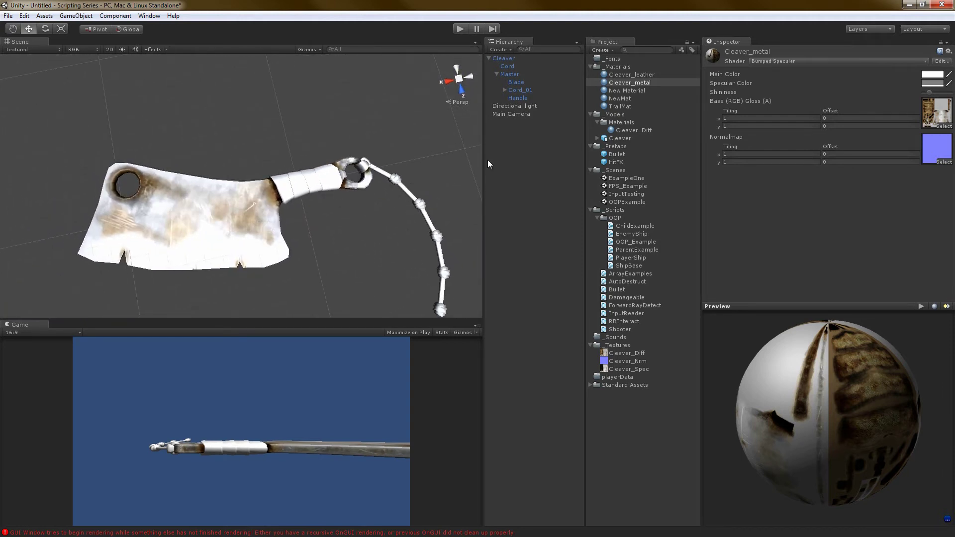
- Set the Specular Color of Cleaver_metal to a grey of value 159 and raise its Shininess slightly
{"action": "left_click", "coordinate": [932, 83]}
{"action": "left_click_drag", "start_coordinate": [538, 241], "coordinate": [472, 266]}
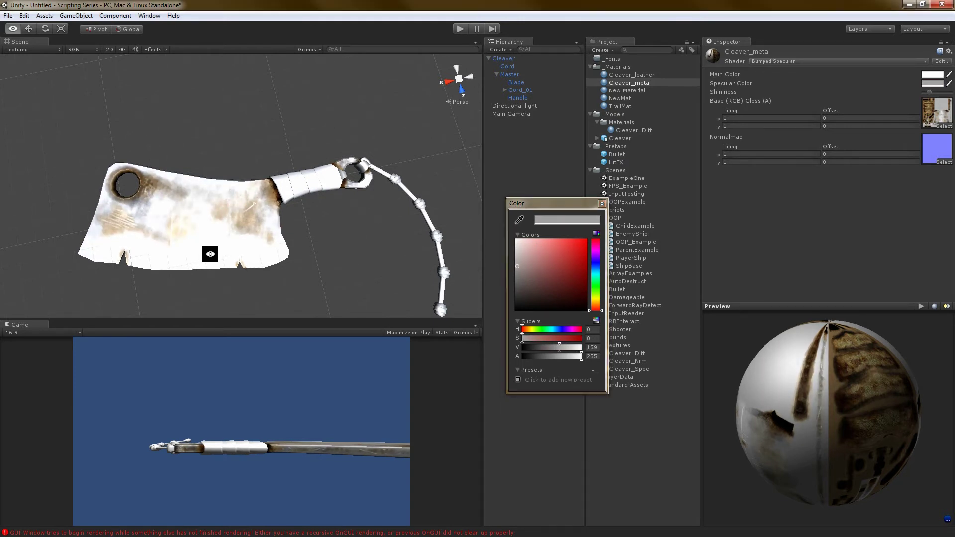
{"action": "left_click_drag", "start_coordinate": [208, 255], "coordinate": [431, 232], "text": "alt"}
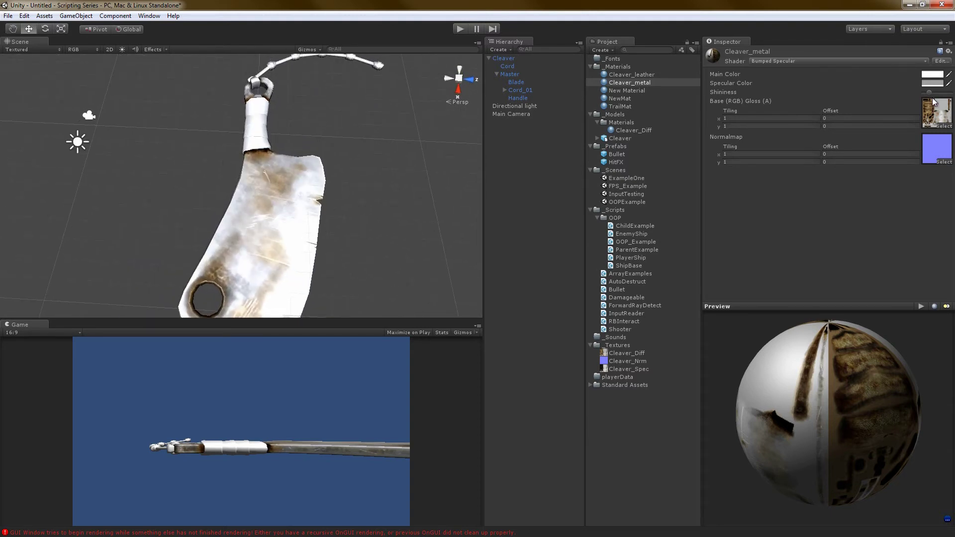
{"action": "left_click_drag", "start_coordinate": [929, 93], "coordinate": [935, 92]}
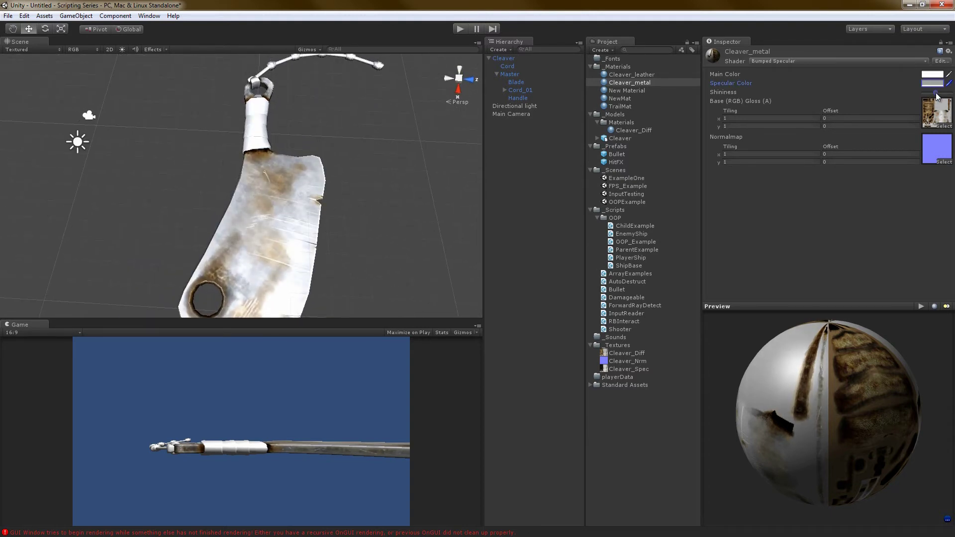
{"action": "left_click_drag", "start_coordinate": [428, 142], "coordinate": [347, 182], "text": "alt"}
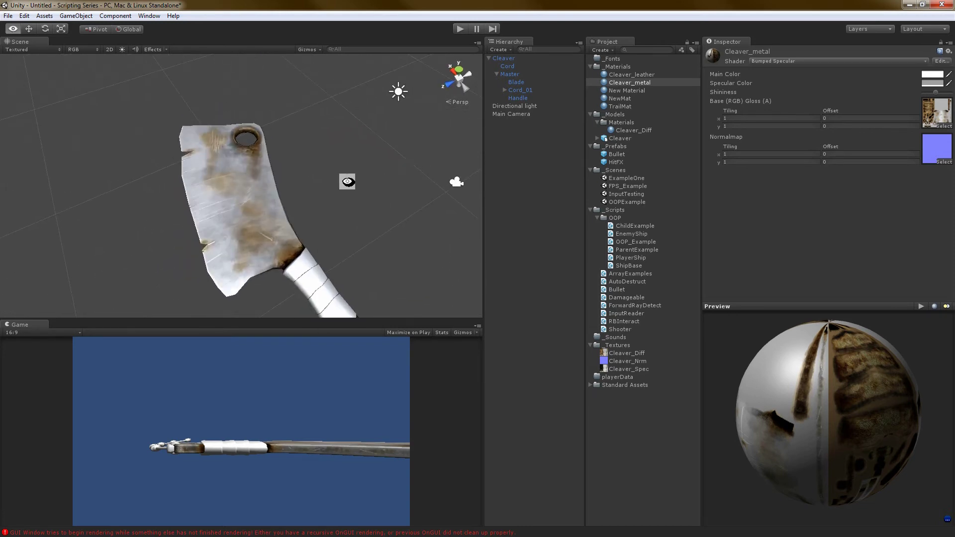
- Tint the Specular Color of Cleaver_metal pale yellow with H 46, S 90, V 231, and check the blade's highlight
{"action": "left_click", "coordinate": [929, 84]}
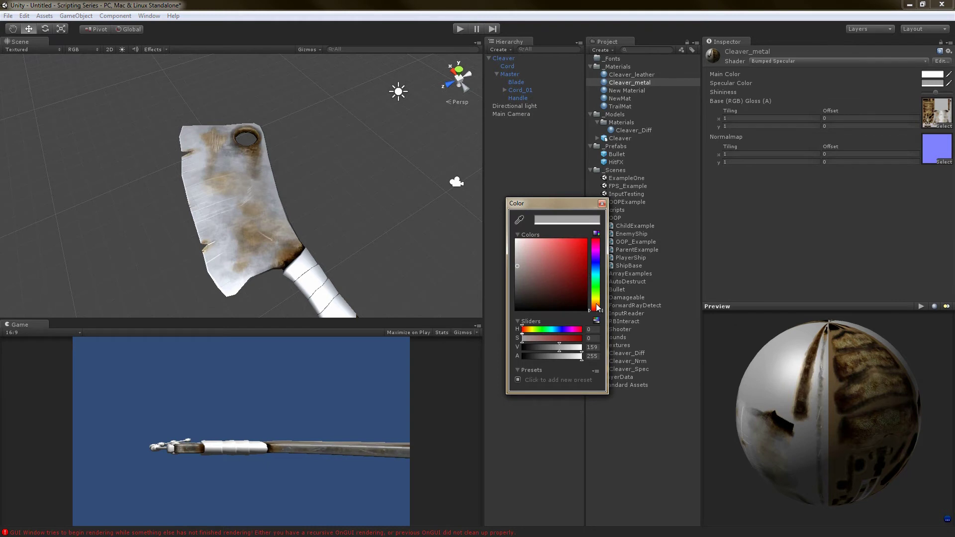
{"action": "left_click_drag", "start_coordinate": [597, 307], "coordinate": [596, 301]}
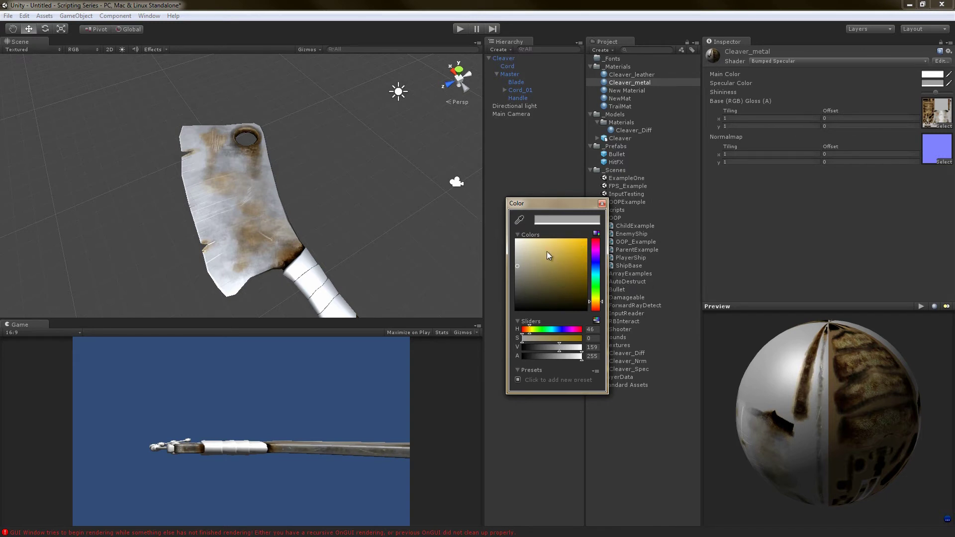
{"action": "left_click_drag", "start_coordinate": [526, 263], "coordinate": [541, 246]}
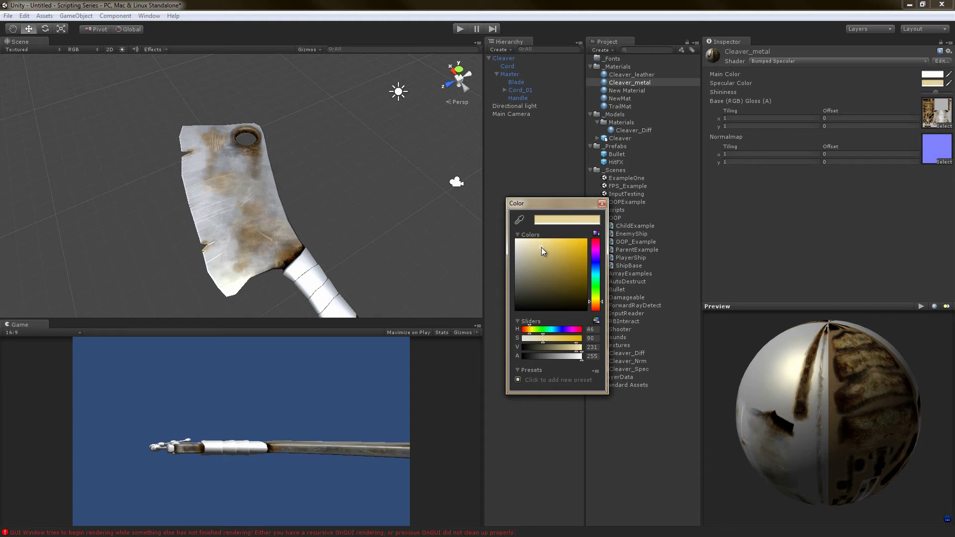
{"action": "left_click", "coordinate": [219, 264], "text": "alt"}
{"action": "left_click_drag", "start_coordinate": [255, 205], "coordinate": [250, 245], "text": "alt"}
- Shift the hue of the Cleaver_metal Specular Color towards orange and view the tinted highlight on the blade
{"action": "left_click", "coordinate": [932, 83]}
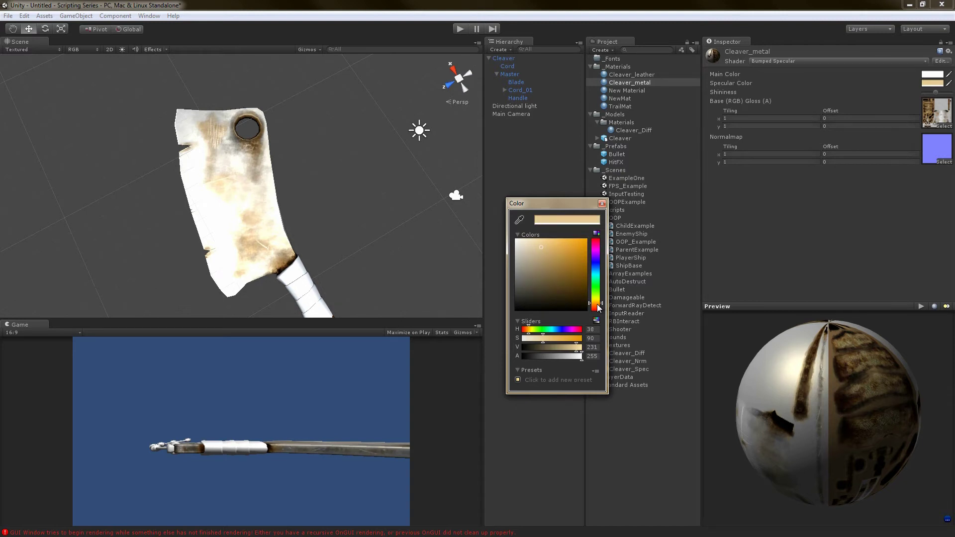
{"action": "left_click_drag", "start_coordinate": [596, 311], "coordinate": [596, 307]}
{"action": "left_click", "coordinate": [303, 227], "text": "alt"}
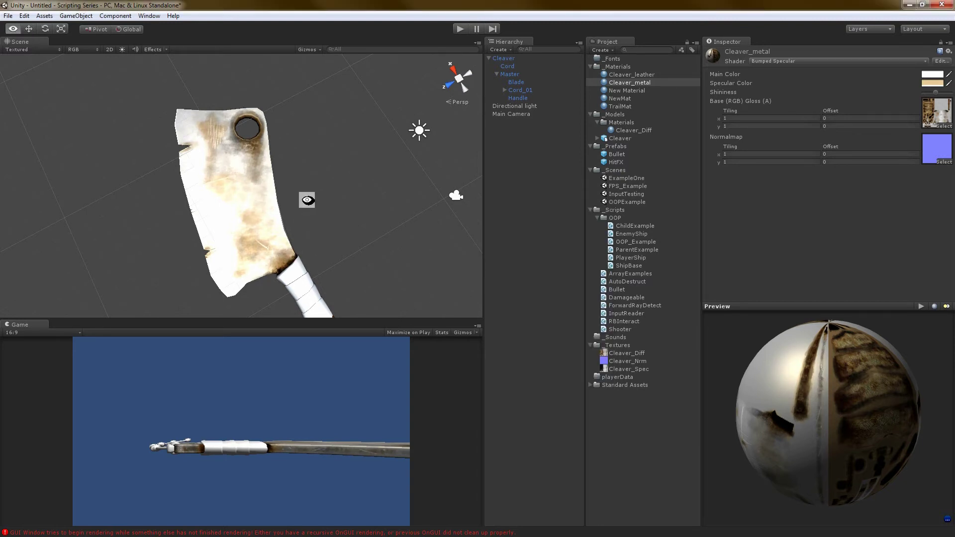
{"action": "left_click_drag", "start_coordinate": [306, 200], "coordinate": [351, 182], "text": "alt"}
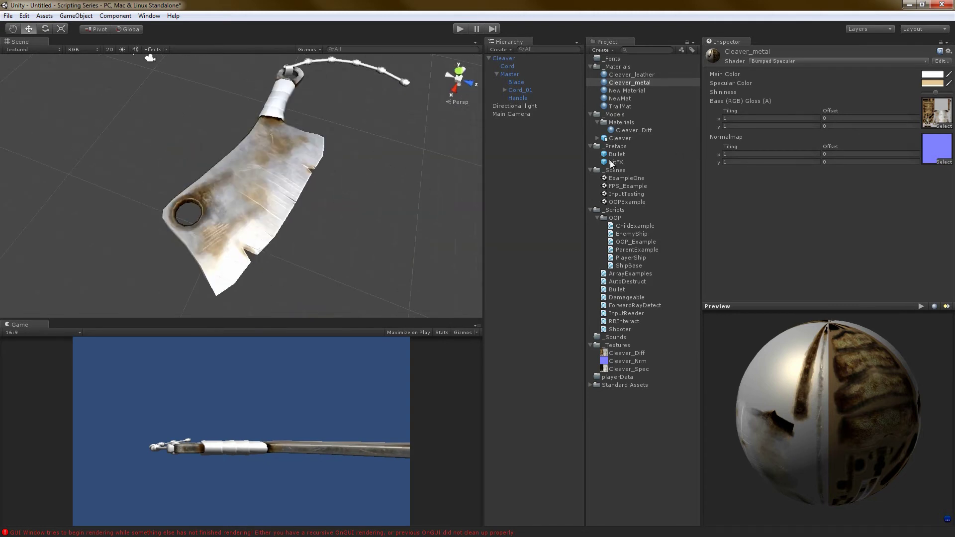
- Cycle the Cleaver_metal preview through its shapes to the torus and rotate it to inspect the material
{"action": "left_click_drag", "start_coordinate": [812, 398], "coordinate": [907, 327]}
{"action": "left_click", "coordinate": [933, 307]}
{"action": "left_click", "coordinate": [934, 307]}
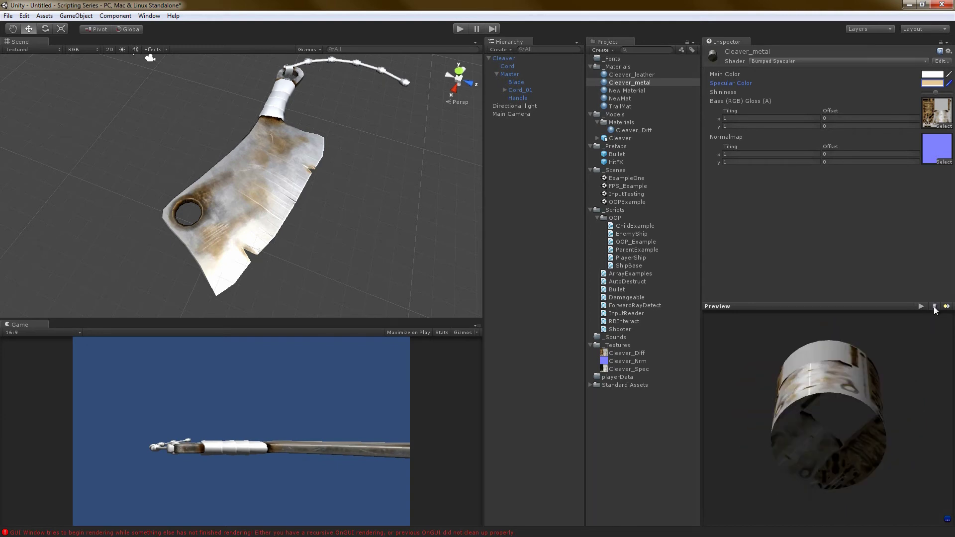
{"action": "left_click", "coordinate": [933, 306]}
{"action": "left_click_drag", "start_coordinate": [848, 374], "coordinate": [783, 352]}
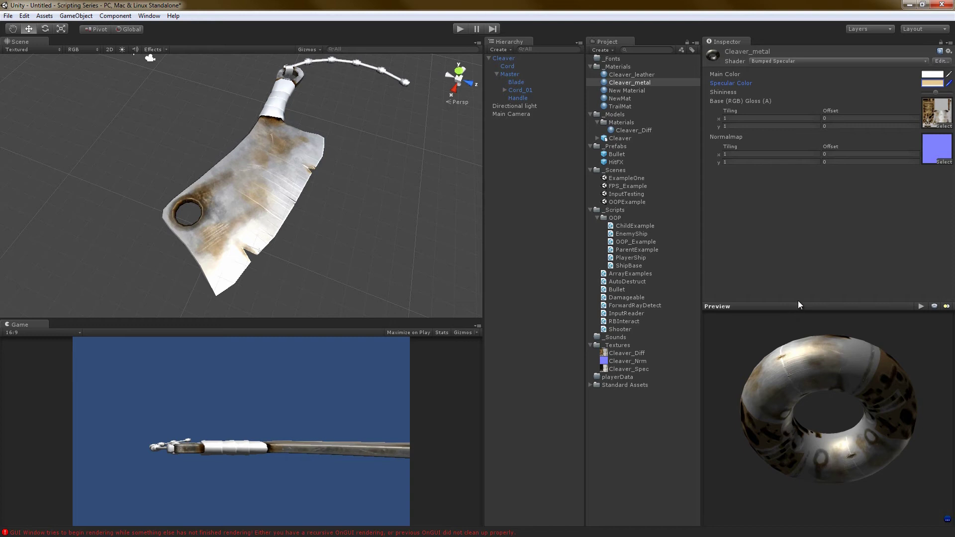
- Enlarge the material preview area in both directions and rotate the torus to examine it at larger size
{"action": "left_click_drag", "start_coordinate": [797, 305], "coordinate": [783, 186]}
{"action": "left_click_drag", "start_coordinate": [702, 242], "coordinate": [489, 242]}
{"action": "left_click_drag", "start_coordinate": [646, 233], "coordinate": [604, 303]}
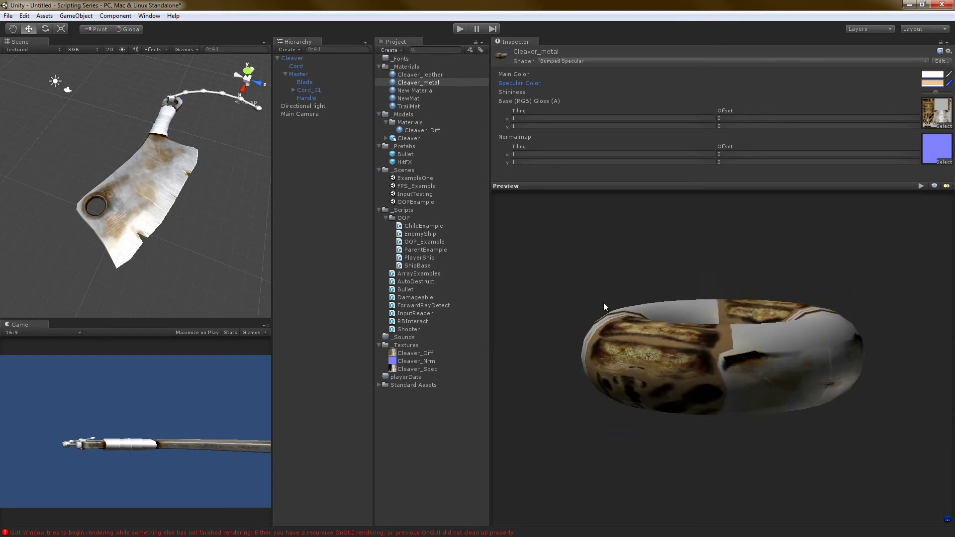
- Widen the Scene view and bring the cleaver's handle and ring into view
{"action": "left_click", "coordinate": [277, 221]}
{"action": "left_click_drag", "start_coordinate": [269, 224], "coordinate": [599, 245]}
{"action": "left_click_drag", "start_coordinate": [472, 234], "coordinate": [542, 145], "text": "alt"}
- Assign the Cleaver_Diff texture to the Base (RGB) Gloss (A) slot of the Cleaver_leather material
{"action": "left_click", "coordinate": [738, 75]}
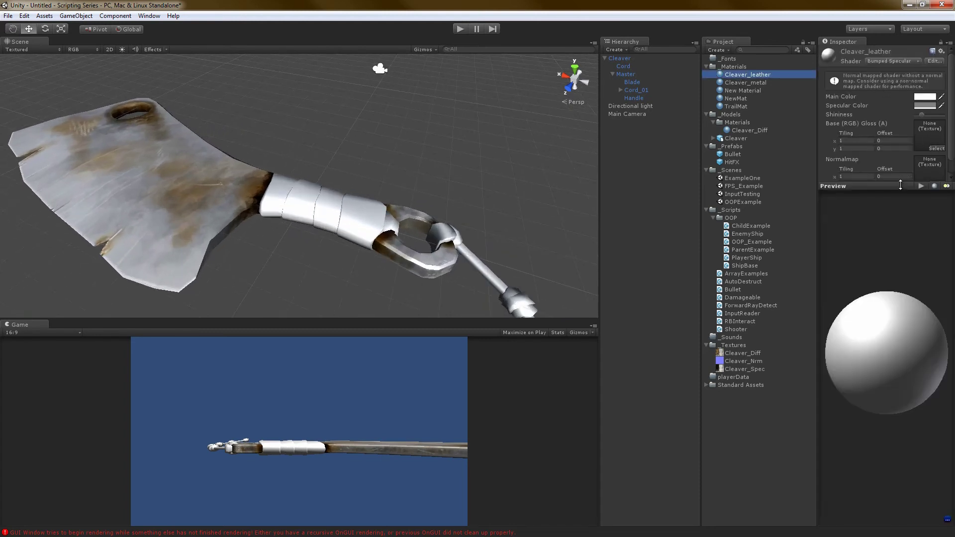
{"action": "left_click_drag", "start_coordinate": [900, 185], "coordinate": [901, 293]}
{"action": "left_click", "coordinate": [943, 148]}
{"action": "left_click", "coordinate": [484, 326]}
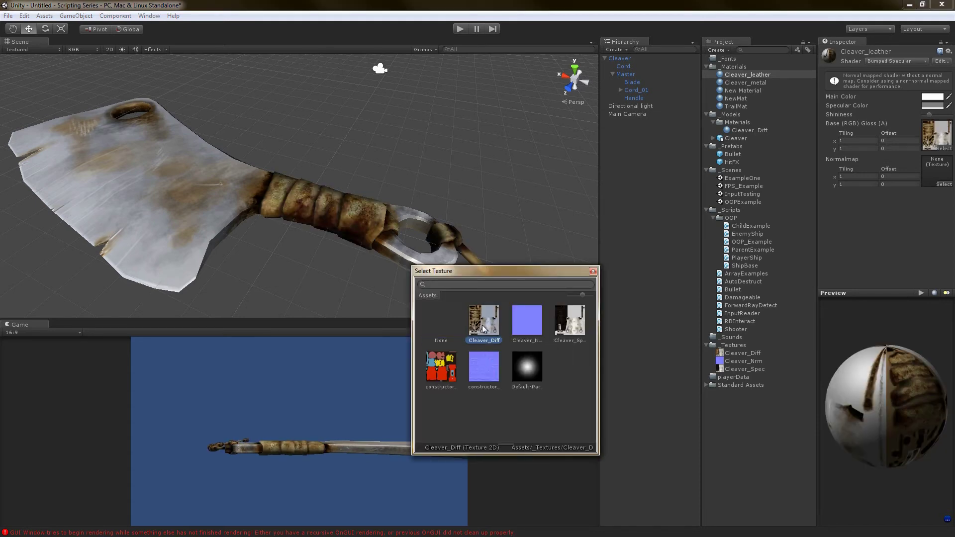
- Assign the Cleaver_Nrm texture to the Normalmap slot of the Cleaver_leather material
{"action": "left_click", "coordinate": [944, 184]}
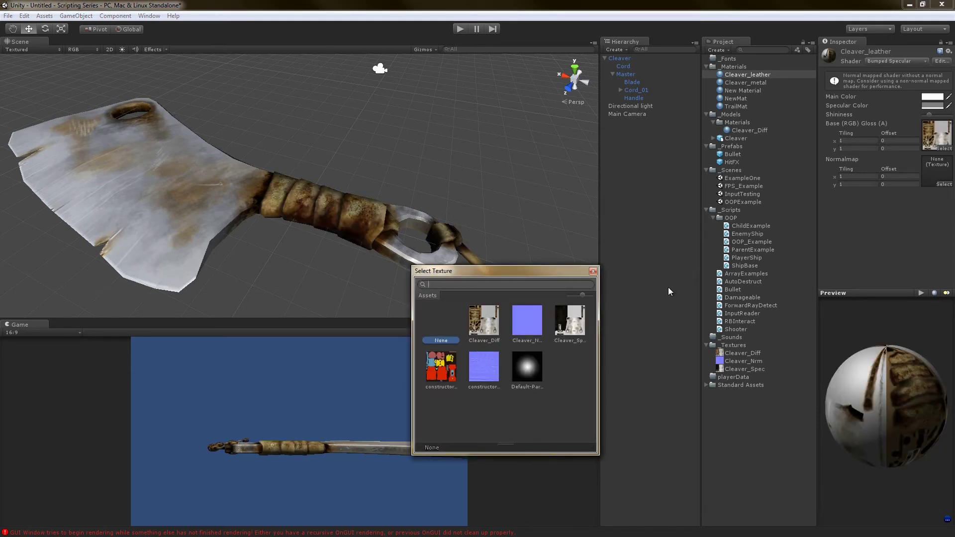
{"action": "left_click", "coordinate": [525, 334]}
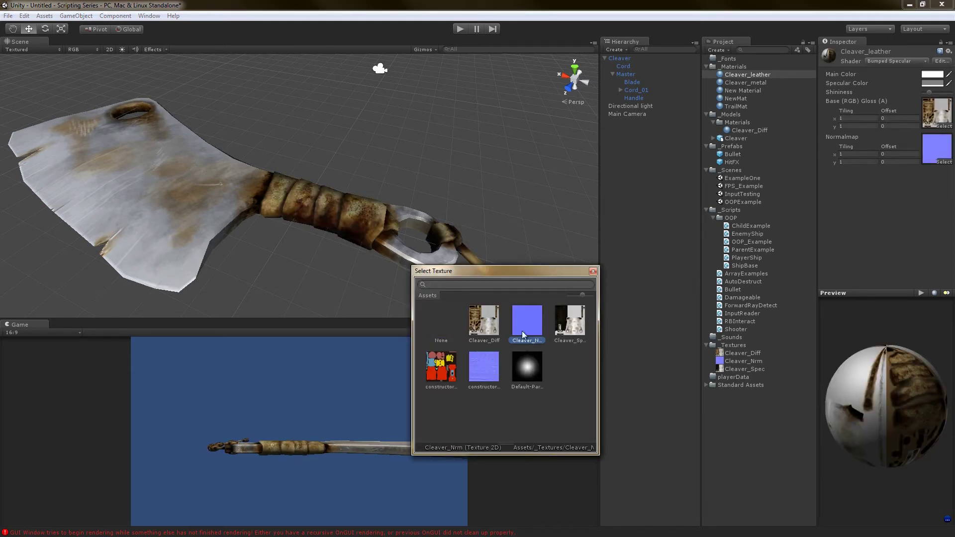
{"action": "left_click", "coordinate": [593, 272]}
- Set the Specular Color of Cleaver_leather to white and check the leather wrap on the handle
{"action": "left_click_drag", "start_coordinate": [313, 240], "coordinate": [418, 209], "text": "alt"}
{"action": "left_click", "coordinate": [927, 84]}
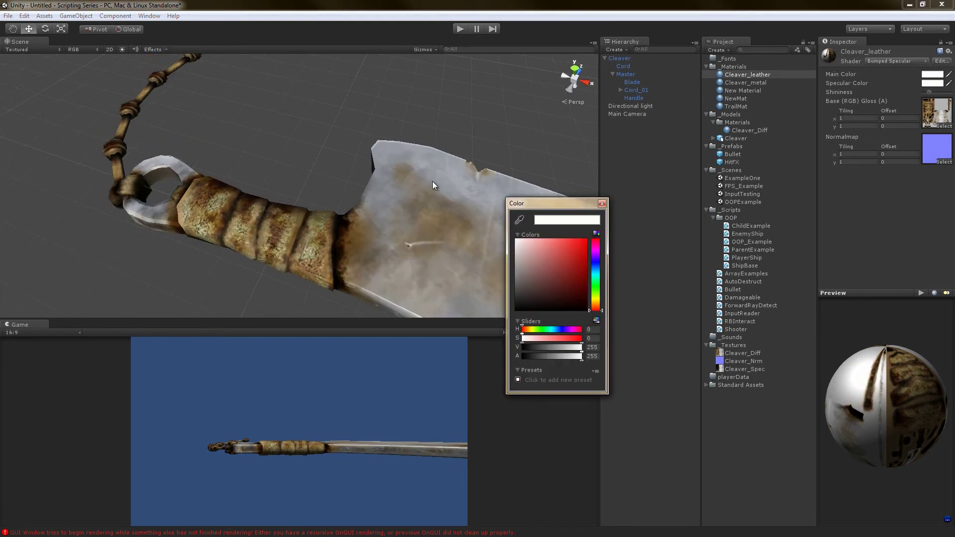
{"action": "left_click", "coordinate": [601, 203]}
{"action": "left_click_drag", "start_coordinate": [568, 201], "coordinate": [572, 248], "text": "alt"}
{"action": "left_click_drag", "start_coordinate": [944, 258], "coordinate": [478, 264], "text": "alt"}
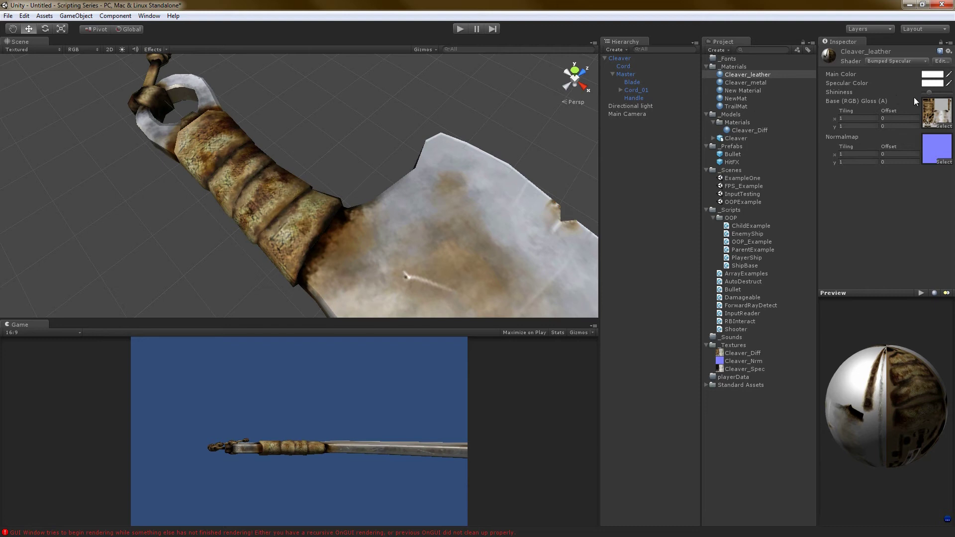
- Compare a minimal Shininess on Cleaver_leather from several angles, and set the Shininess to a high level
{"action": "left_click_drag", "start_coordinate": [927, 93], "coordinate": [923, 94]}
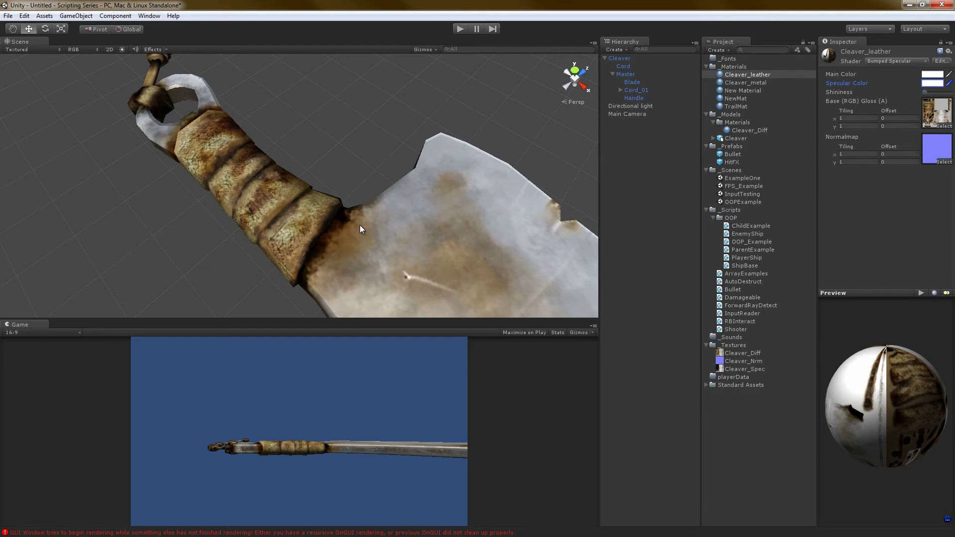
{"action": "left_click_drag", "start_coordinate": [360, 226], "coordinate": [255, 209], "text": "alt"}
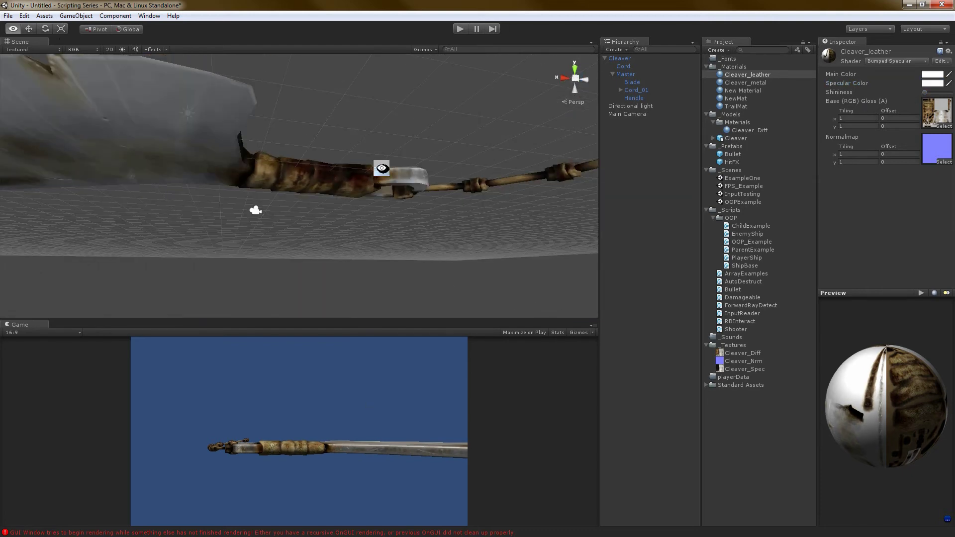
{"action": "left_click_drag", "start_coordinate": [381, 168], "coordinate": [403, 228], "text": "alt"}
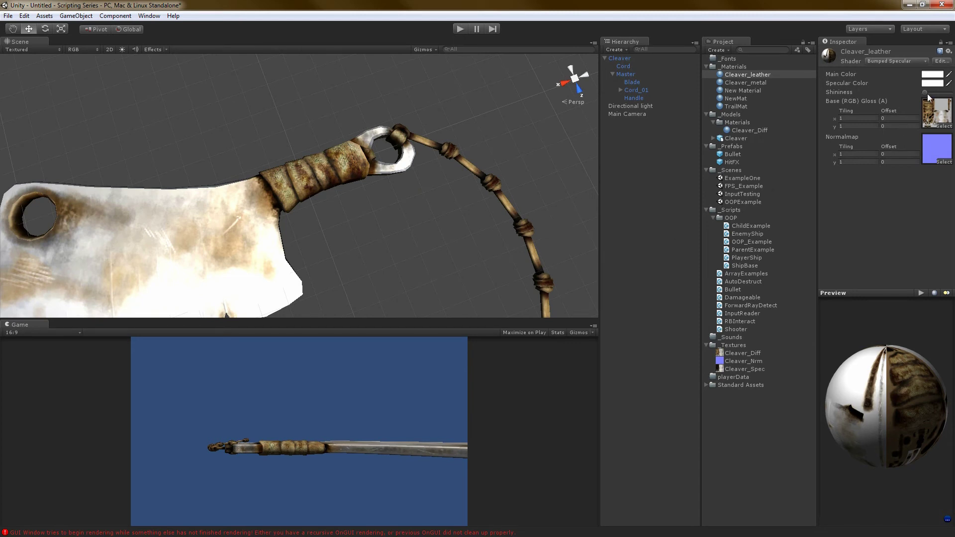
{"action": "left_click_drag", "start_coordinate": [927, 93], "coordinate": [945, 93]}
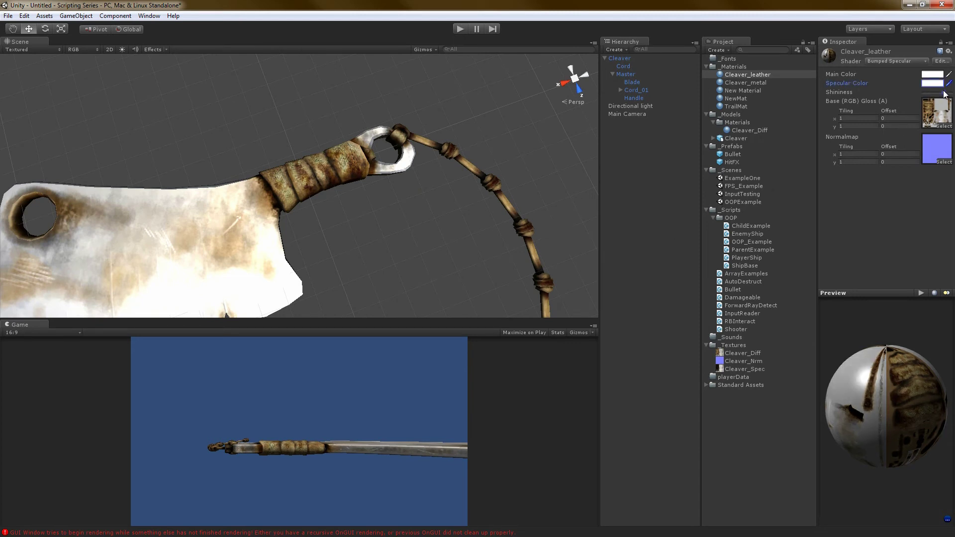
{"action": "left_click", "coordinate": [931, 83]}
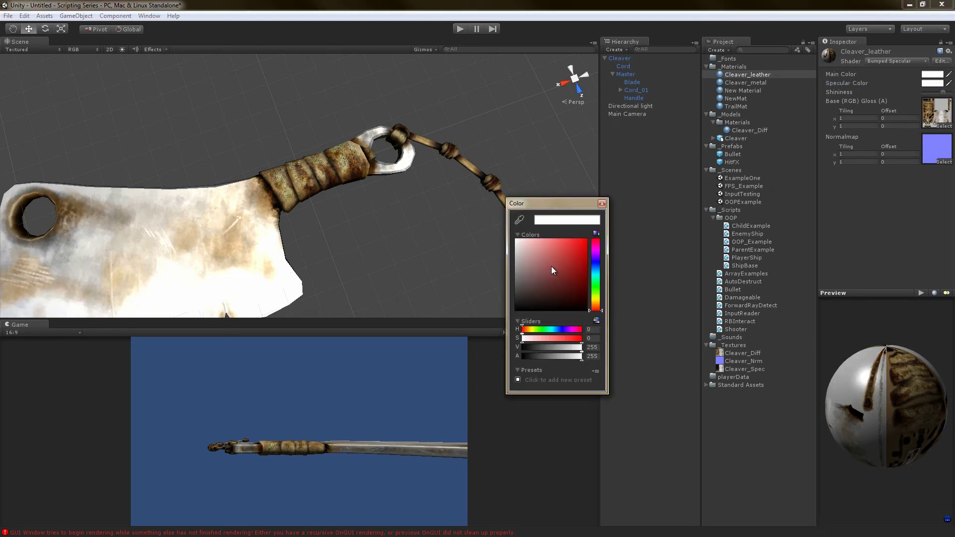
{"action": "key", "text": "Escape"}
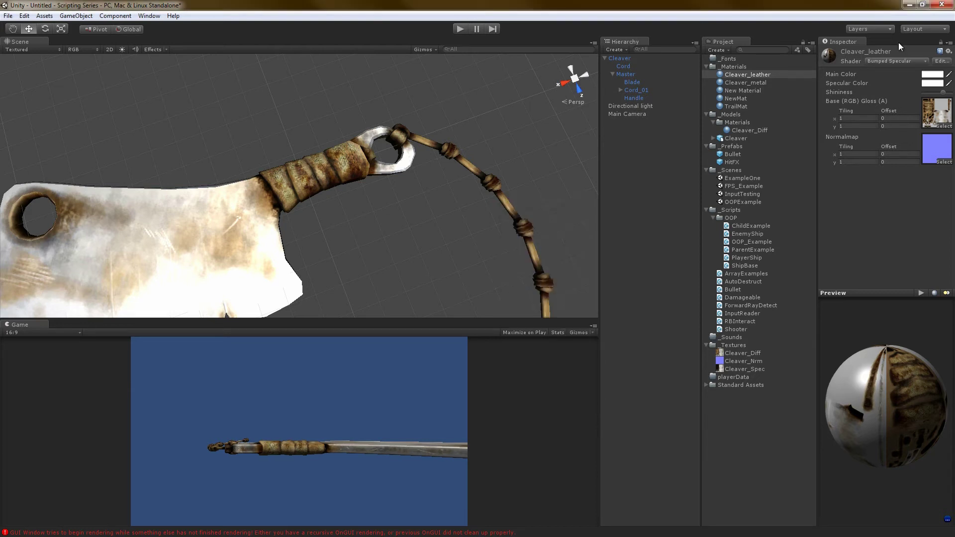
- Try a muted red Main Color with value 191 on the Cleaver_leather material
{"action": "left_click", "coordinate": [926, 74]}
{"action": "left_click_drag", "start_coordinate": [537, 290], "coordinate": [533, 280]}
{"action": "mouse_move", "coordinate": [532, 262]}
{"action": "left_mouse_down"}
{"action": "mouse_move", "coordinate": [542, 274]}
{"action": "mouse_move", "coordinate": [551, 257]}
{"action": "left_mouse_up"}
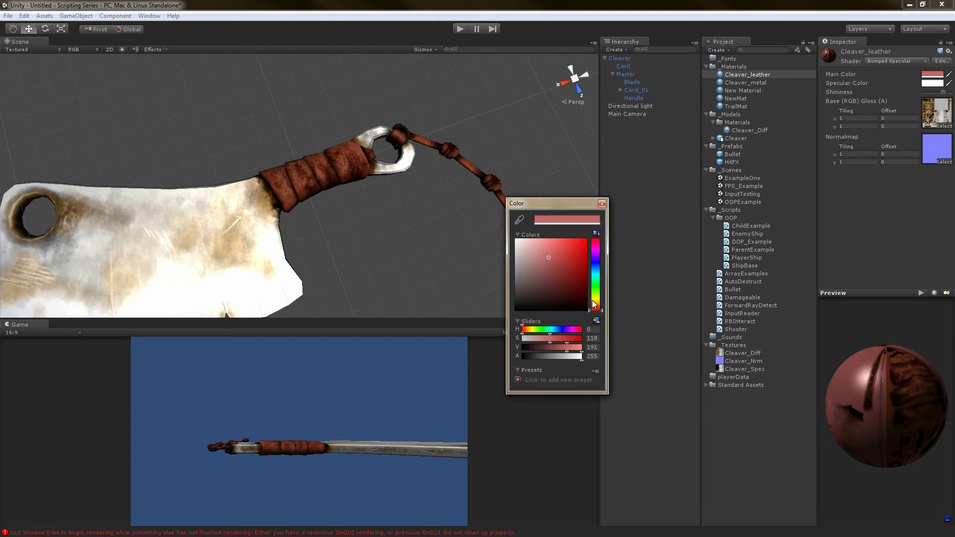
- Change the Main Color of Cleaver_leather to a pale blue with H 229, S 69, V 221, and view the cleaver
{"action": "mouse_move", "coordinate": [593, 302]}
{"action": "left_mouse_down"}
{"action": "mouse_move", "coordinate": [594, 262]}
{"action": "mouse_move", "coordinate": [534, 248]}
{"action": "left_mouse_up"}
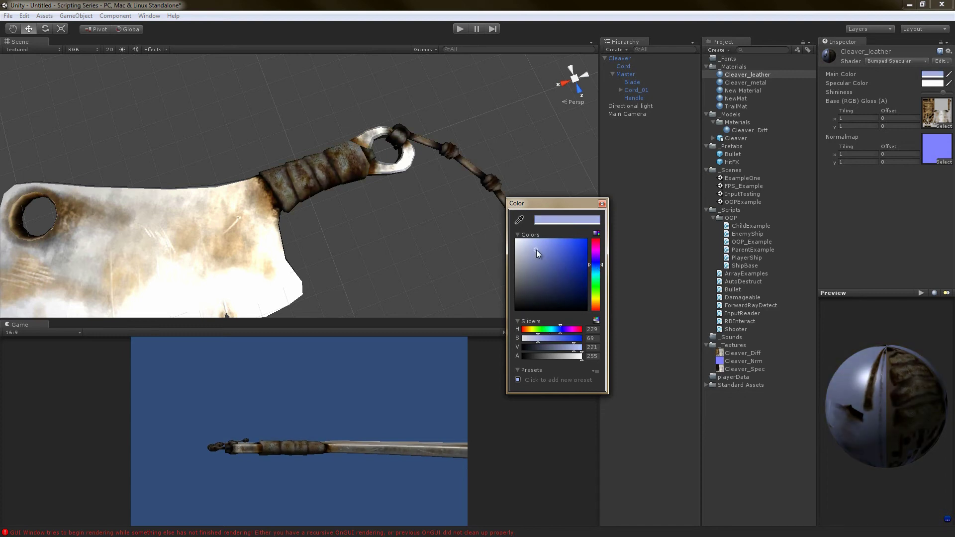
{"action": "left_click", "coordinate": [602, 203]}
{"action": "left_click_drag", "start_coordinate": [521, 211], "coordinate": [373, 252], "text": "alt"}
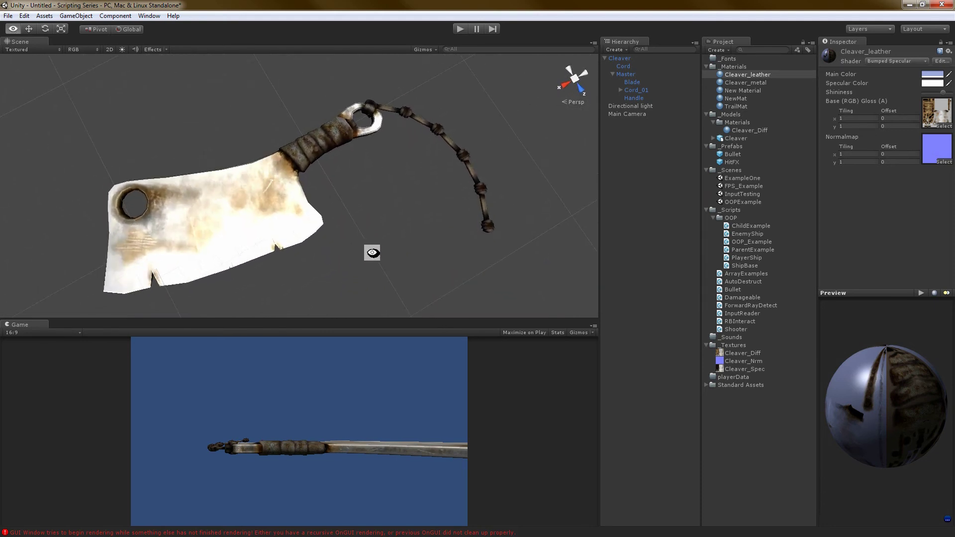
- Set the Main Color of Cleaver_leather to a soft red with H 359, S 75, V 221, and deselect the material
{"action": "left_click", "coordinate": [934, 79]}
{"action": "left_click_drag", "start_coordinate": [595, 298], "coordinate": [598, 240]}
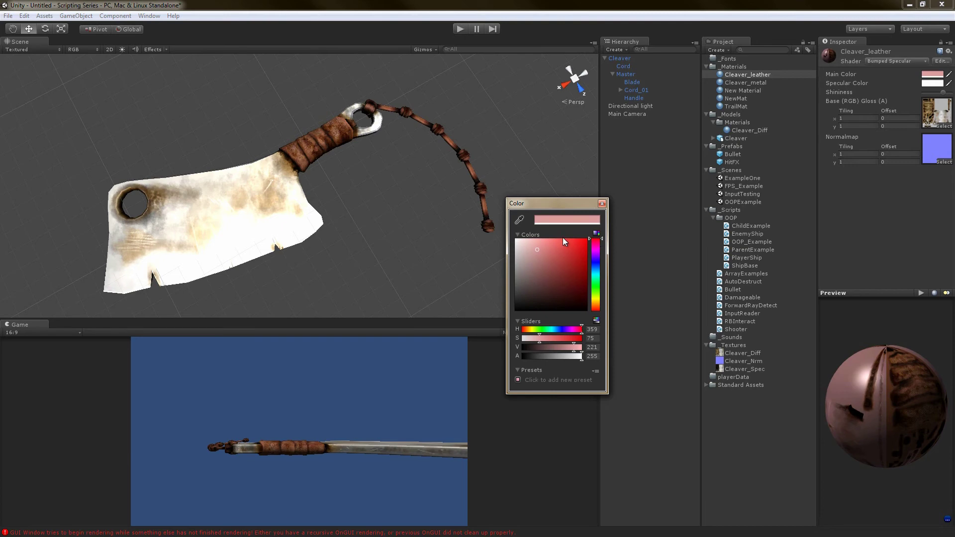
{"action": "left_click", "coordinate": [602, 203]}
{"action": "left_click", "coordinate": [377, 201]}
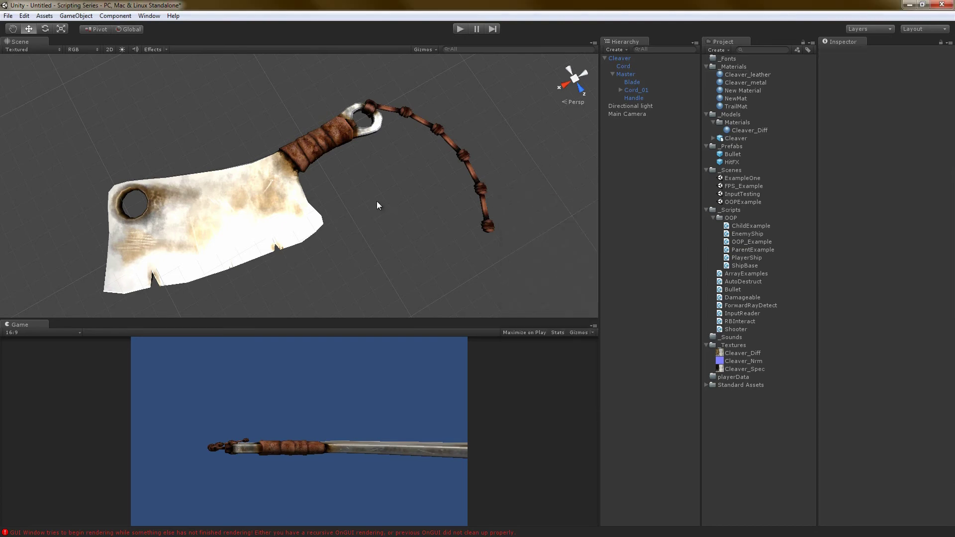
{"action": "left_click_drag", "start_coordinate": [377, 201], "coordinate": [413, 167], "text": "alt"}
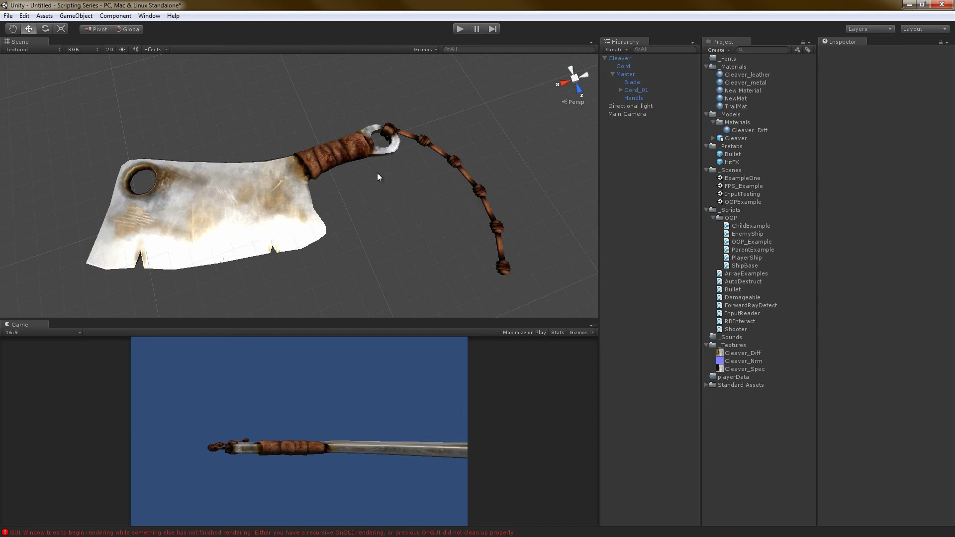
- Review the Cleaver_leather material settings and examine how light falls on the cleaver's blade, handle and cord from several angles
{"action": "left_click", "coordinate": [743, 81]}
{"action": "left_click", "coordinate": [751, 75]}
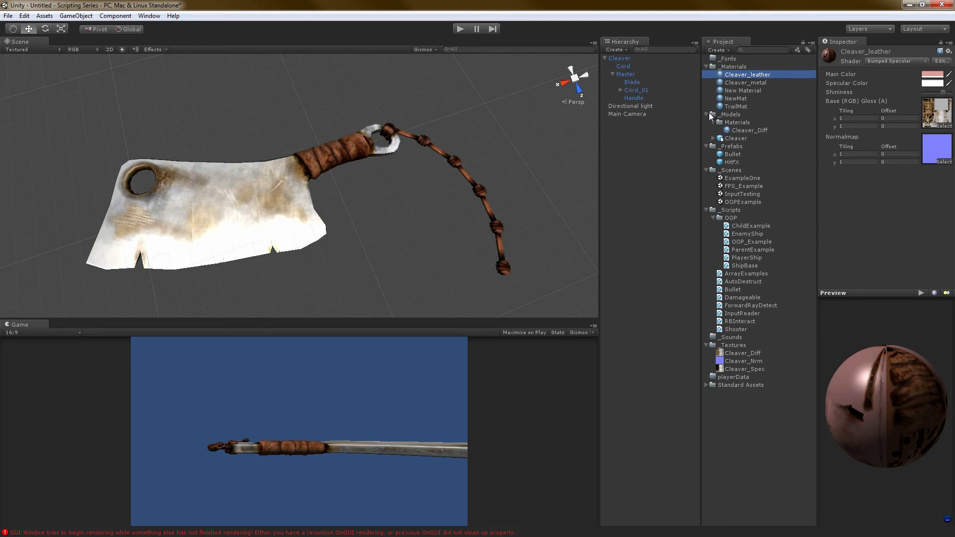
{"action": "left_click_drag", "start_coordinate": [436, 196], "coordinate": [272, 206], "text": "alt"}
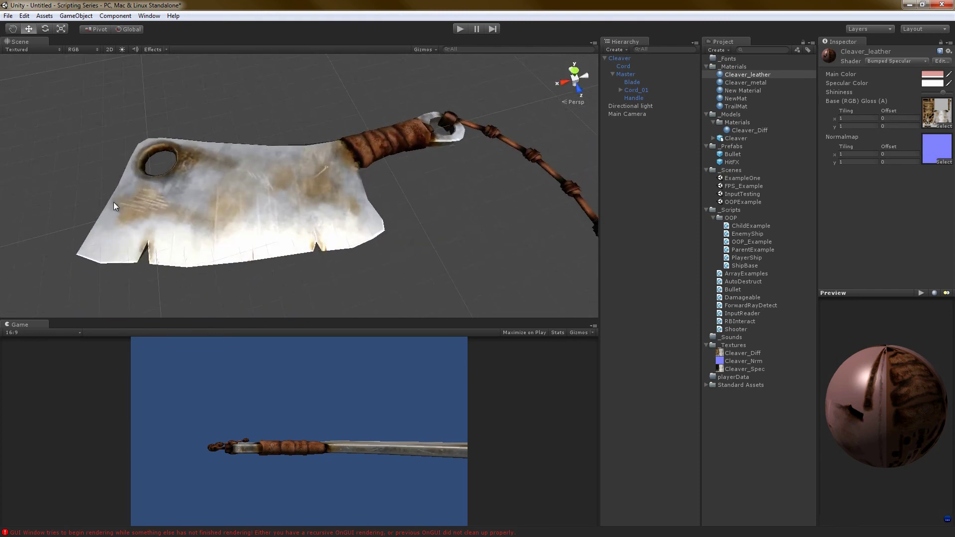
{"action": "left_click_drag", "start_coordinate": [230, 172], "coordinate": [290, 231], "text": "alt"}
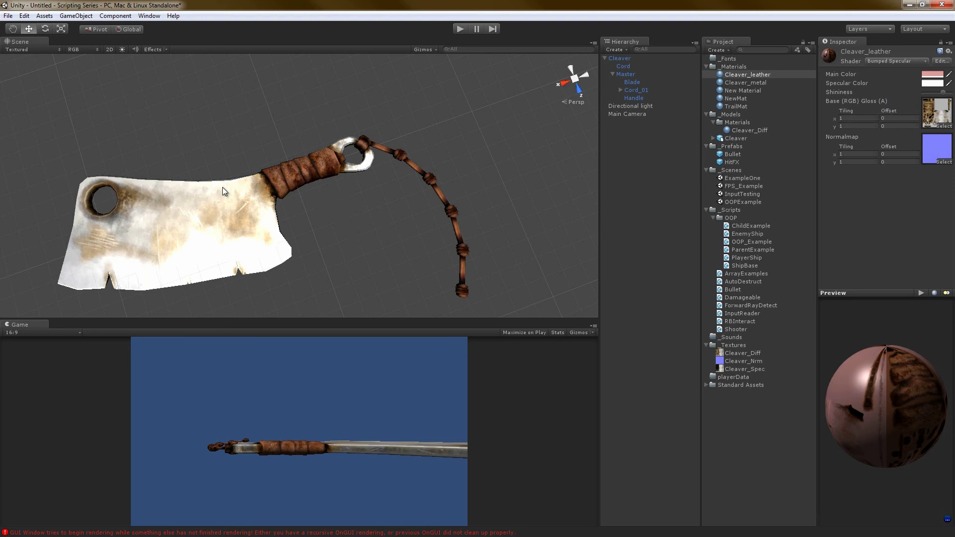
{"action": "key", "text": "alt"}
{"action": "left_click_drag", "start_coordinate": [226, 195], "coordinate": [380, 279], "text": "alt"}
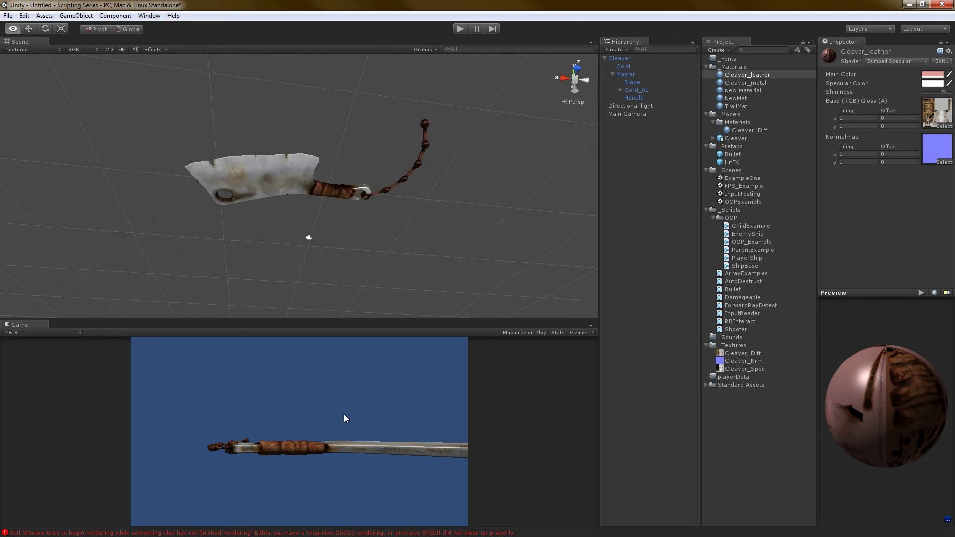
{"action": "left_click_drag", "start_coordinate": [343, 202], "coordinate": [418, 186], "text": "alt"}
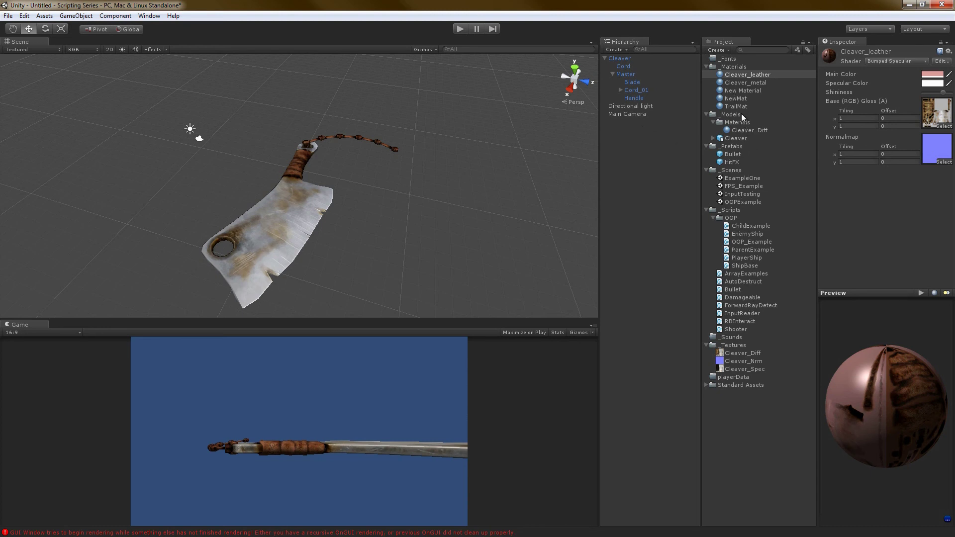
- Inspect the Cleaver model's import settings and its rotated preview, and deselect the model
{"action": "left_click", "coordinate": [735, 138]}
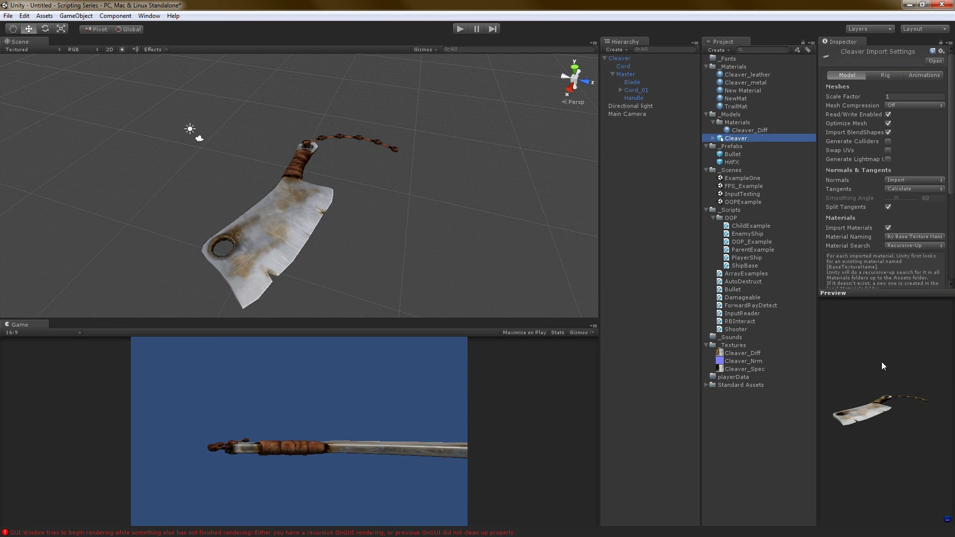
{"action": "left_click_drag", "start_coordinate": [881, 366], "coordinate": [855, 378]}
{"action": "scroll", "coordinate": [858, 248], "scroll_direction": "down", "scroll_amount": 5}
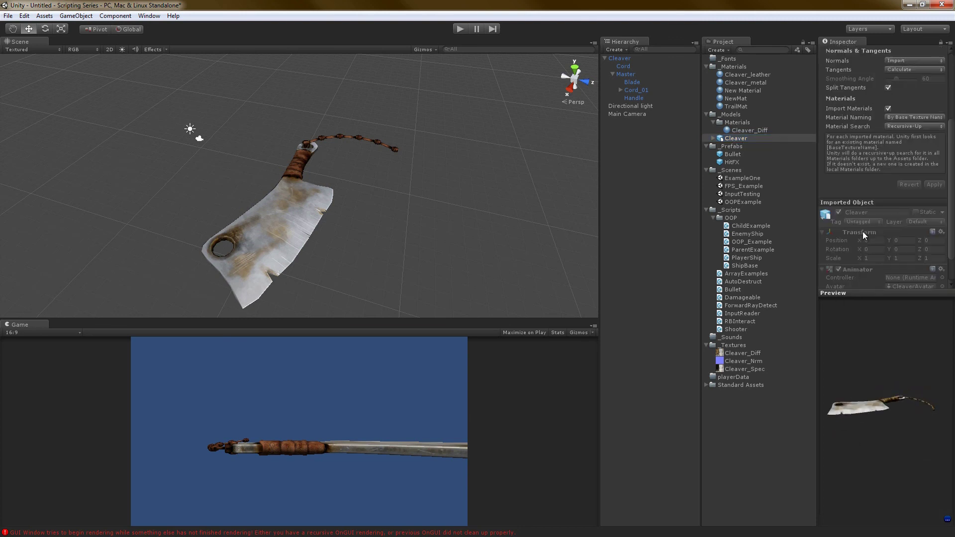
{"action": "scroll", "coordinate": [865, 230], "scroll_direction": "up", "scroll_amount": 5}
{"action": "left_click", "coordinate": [647, 132]}
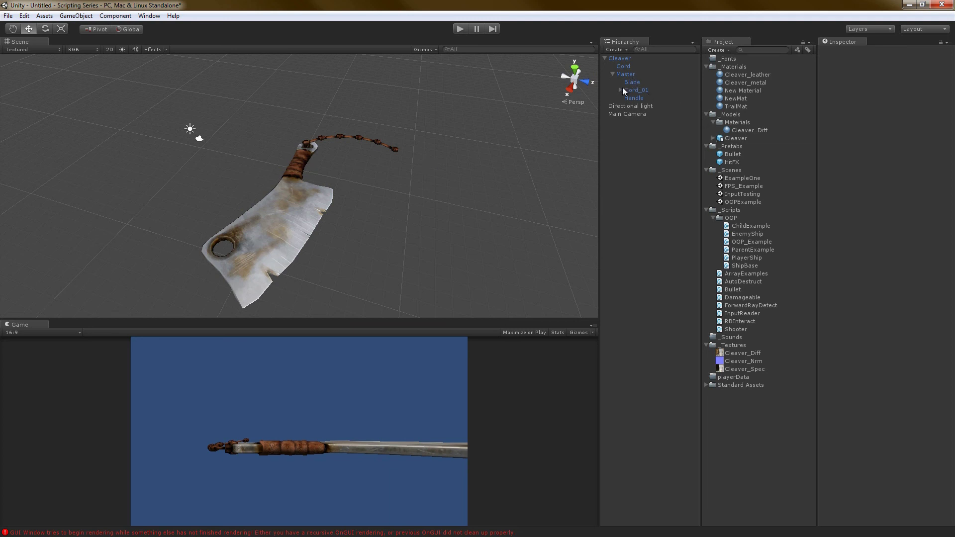
- Examine the finished cleaver's metal and leather surfaces close up from both sides with nothing selected
{"action": "left_click", "coordinate": [625, 58]}
{"action": "left_click_drag", "start_coordinate": [458, 151], "coordinate": [335, 204], "text": "alt"}
{"action": "left_click", "coordinate": [321, 250]}
{"action": "scroll", "coordinate": [309, 241], "scroll_direction": "up", "scroll_amount": 3}
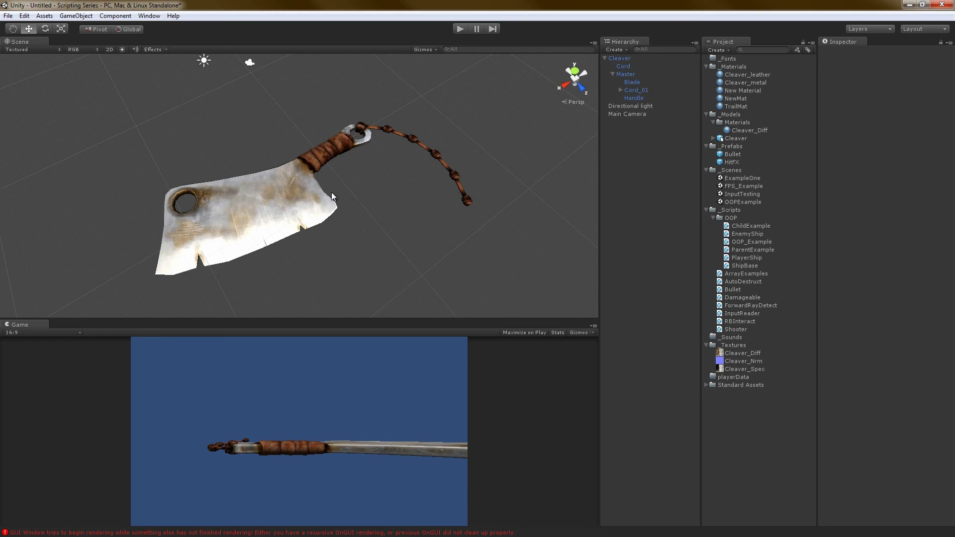
{"action": "scroll", "coordinate": [288, 231], "scroll_direction": "up", "scroll_amount": 3}
{"action": "scroll", "coordinate": [270, 224], "scroll_direction": "down", "scroll_amount": 3}
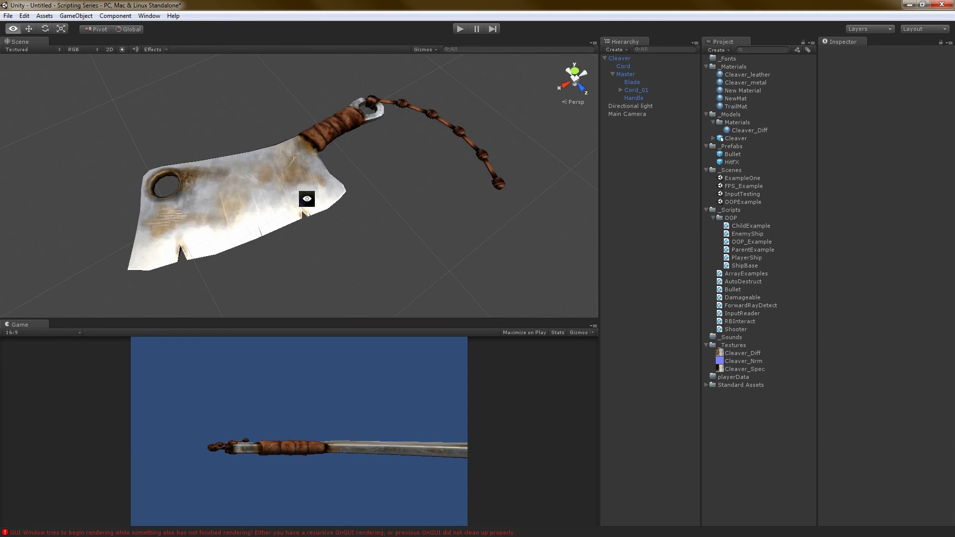
{"action": "left_click_drag", "start_coordinate": [305, 198], "coordinate": [420, 348], "text": "alt"}
{"action": "left_click_drag", "start_coordinate": [350, 249], "coordinate": [335, 215], "text": "alt"}
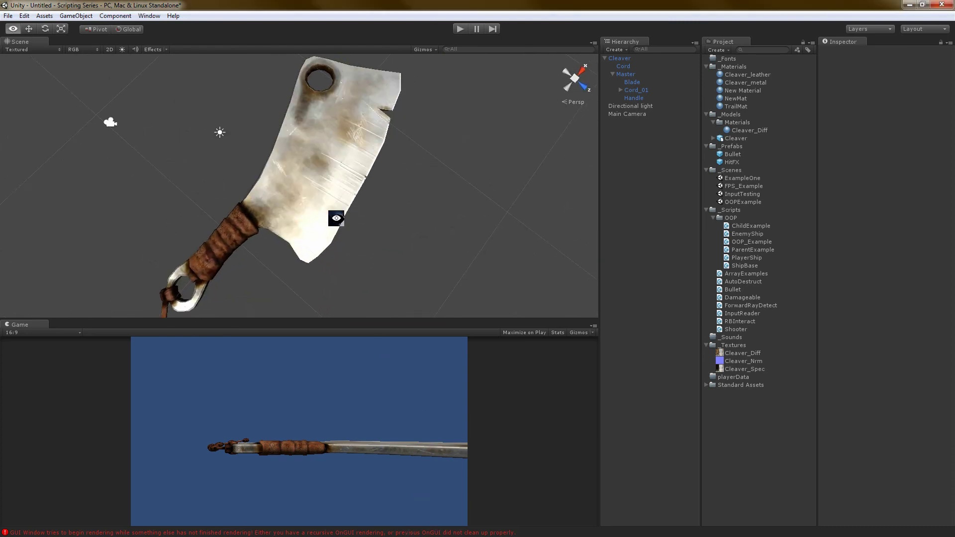
{"action": "mouse_move", "coordinate": [296, 175]}
{"action": "left_mouse_down", "text": "alt"}
{"action": "mouse_move", "coordinate": [356, 100]}
{"action": "mouse_move", "coordinate": [330, 228]}
{"action": "mouse_move", "coordinate": [347, 186]}
{"action": "mouse_move", "coordinate": [314, 246]}
{"action": "mouse_move", "coordinate": [323, 214]}
{"action": "mouse_move", "coordinate": [315, 194]}
{"action": "mouse_move", "coordinate": [251, 269]}
{"action": "mouse_move", "coordinate": [277, 255]}
{"action": "mouse_move", "coordinate": [315, 275]}
{"action": "mouse_move", "coordinate": [394, 211]}
{"action": "mouse_move", "coordinate": [320, 182]}
{"action": "mouse_move", "coordinate": [300, 200]}
{"action": "left_mouse_up", "text": "alt"}
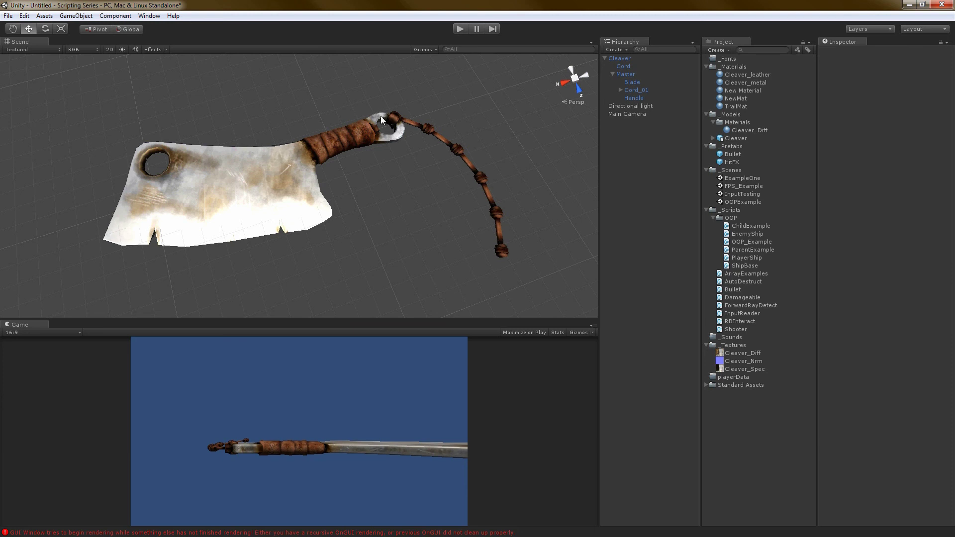
- Select the whole Cleaver object in the scene and move it to about X -5.37, Z 0.11
{"action": "right_click_drag", "start_coordinate": [374, 103], "coordinate": [368, 154], "text": "alt"}
{"action": "left_click", "coordinate": [389, 134]}
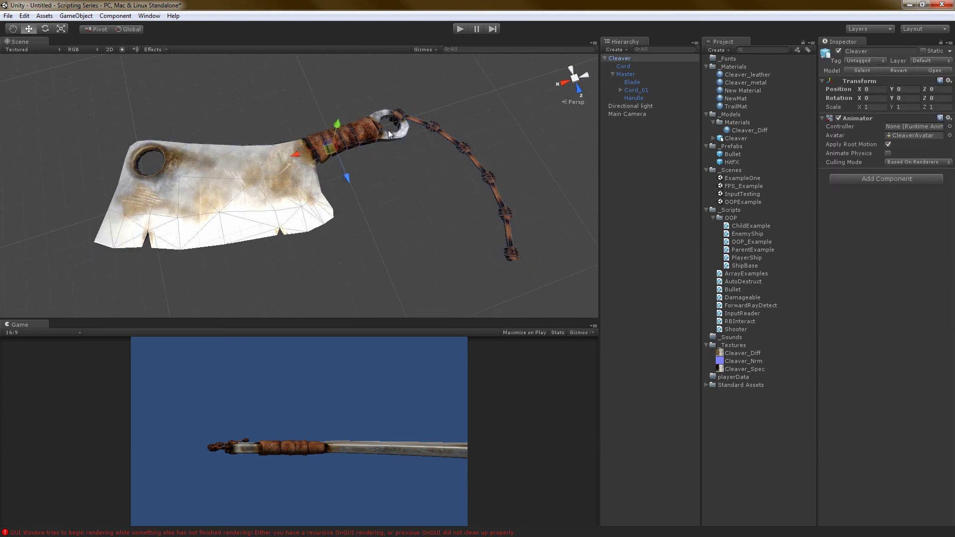
{"action": "left_click_drag", "start_coordinate": [317, 182], "coordinate": [278, 154], "text": "alt"}
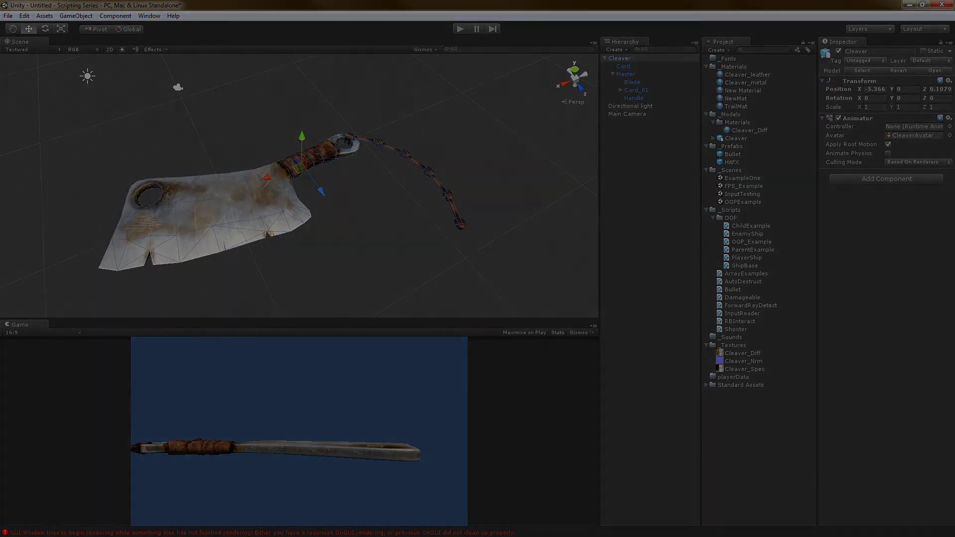